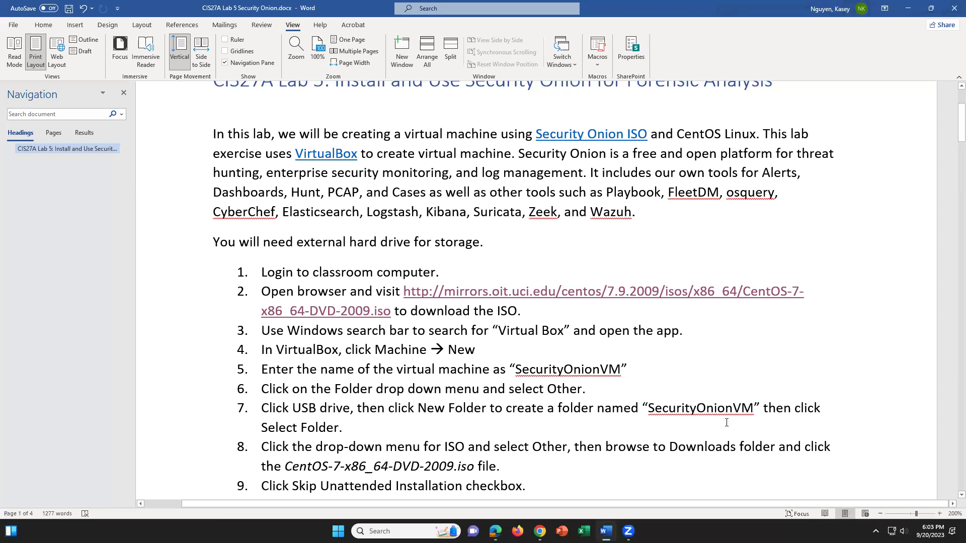
Minimize the Word, Chrome and Edge windows to reveal the desktop
{"action": "left_click", "coordinate": [915, 7]}
{"action": "left_click", "coordinate": [908, 8]}
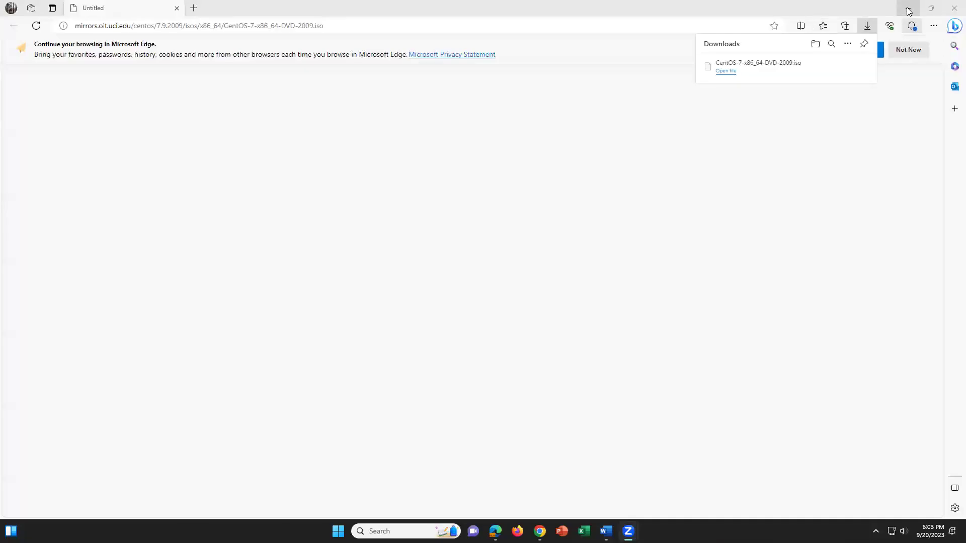
{"action": "left_click", "coordinate": [908, 9]}
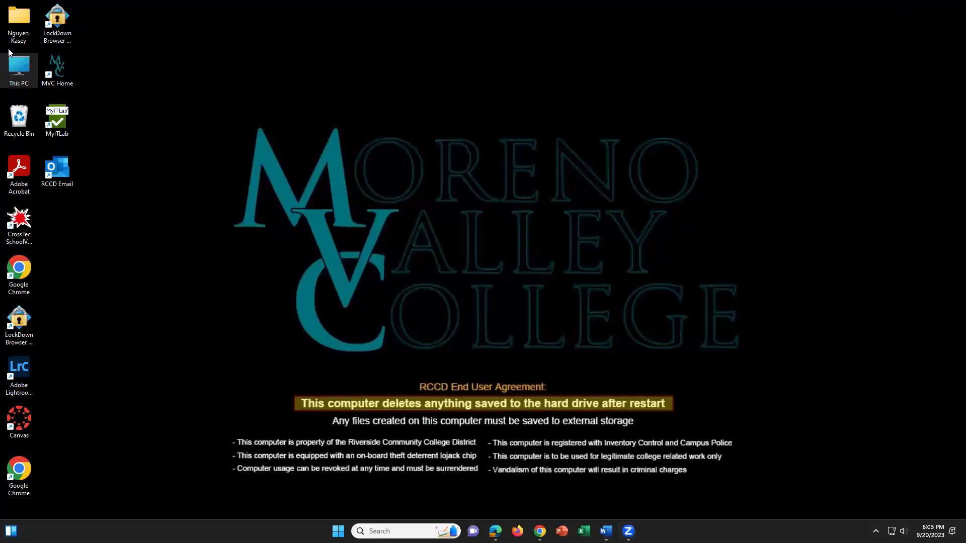
Open Downloads via This PC to see the CentOS ISO and lab guide, then select Chrome's address bar
{"action": "double_click", "coordinate": [27, 62]}
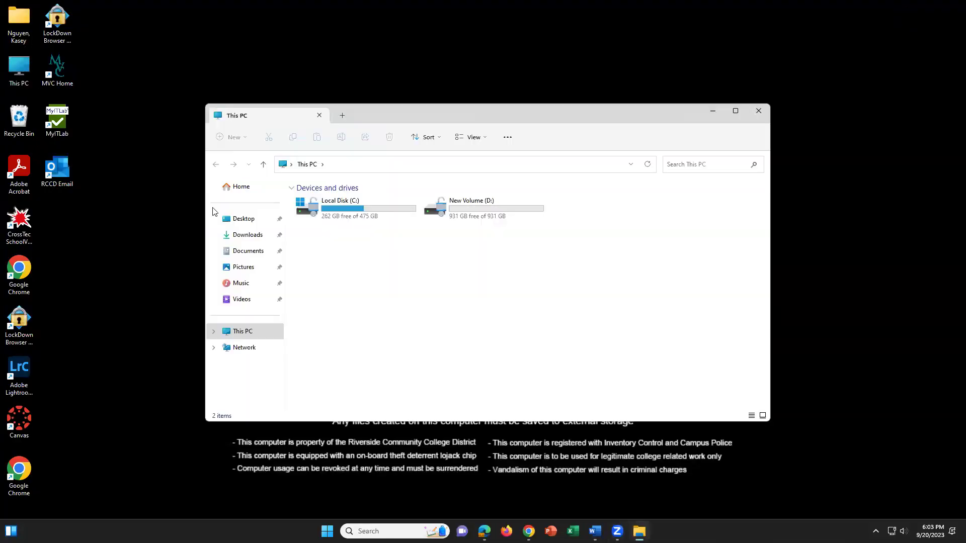
{"action": "left_click", "coordinate": [264, 237]}
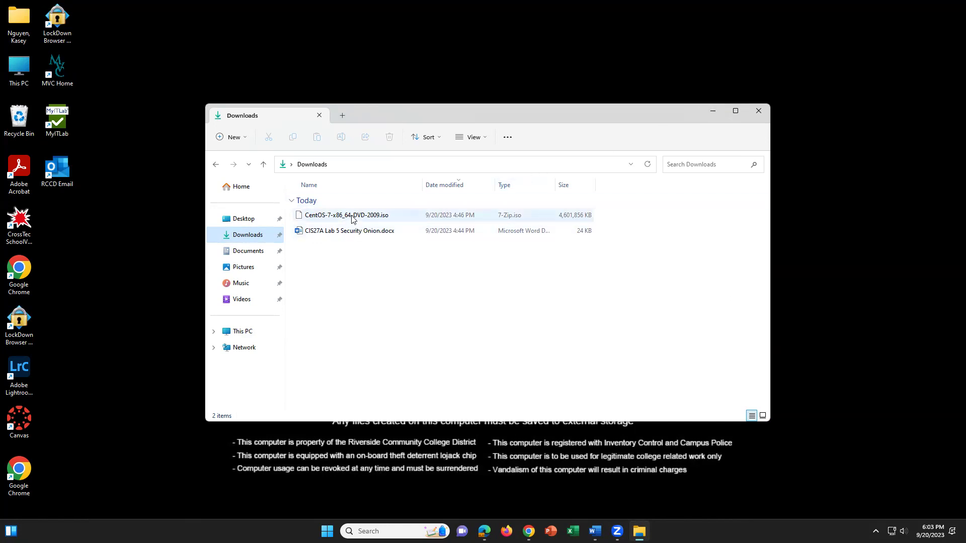
{"action": "left_click", "coordinate": [528, 531]}
{"action": "left_click", "coordinate": [205, 27]}
Search the web for 'centos 7' and open the CentOS 7 sitelink
{"action": "type", "text": "c"}
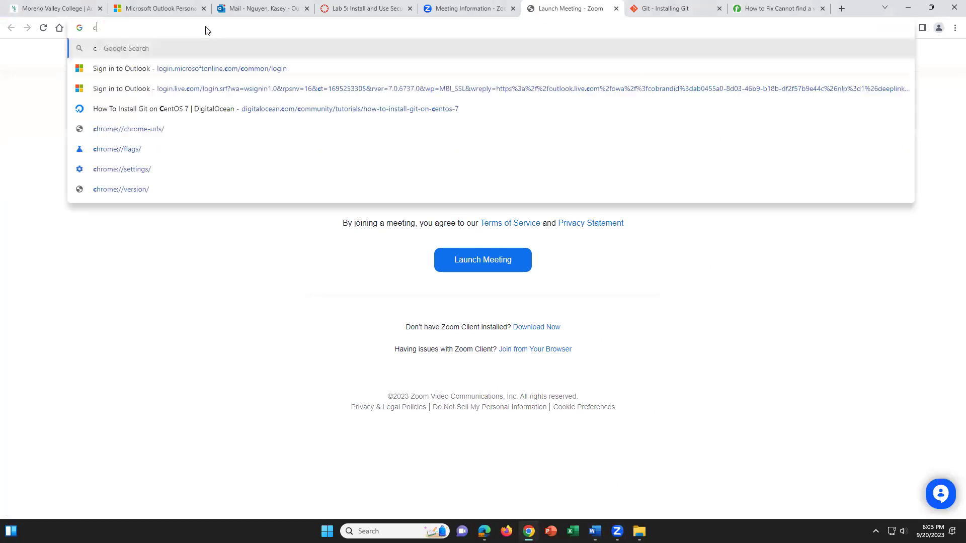
{"action": "type", "text": "entos 7"}
{"action": "key", "text": "Return"}
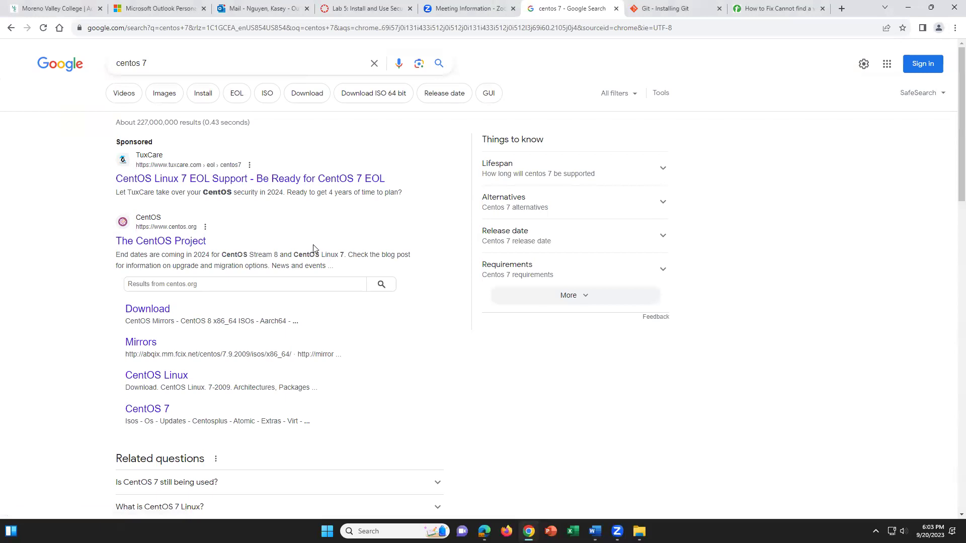
{"action": "scroll", "coordinate": [297, 257], "scroll_direction": "down", "scroll_amount": 2}
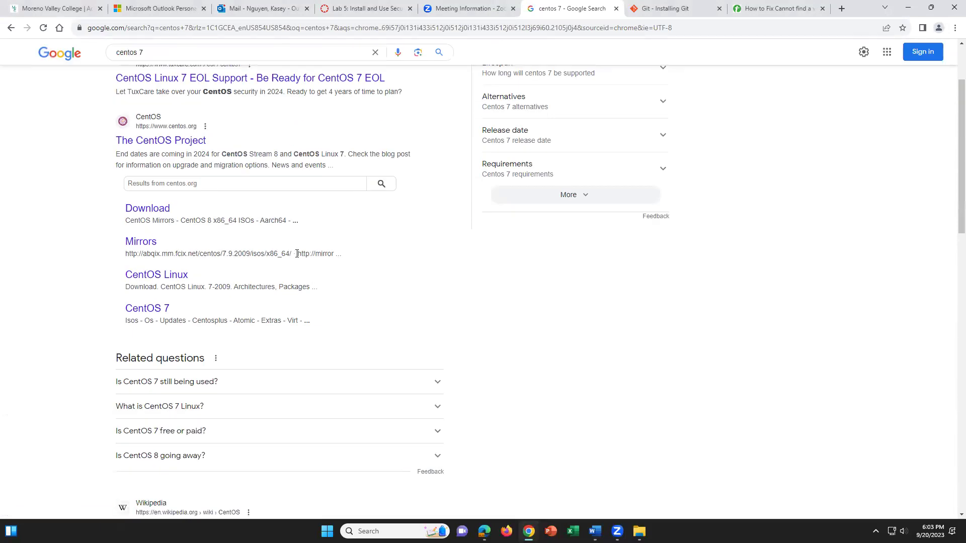
{"action": "scroll", "coordinate": [297, 254], "scroll_direction": "up", "scroll_amount": 1}
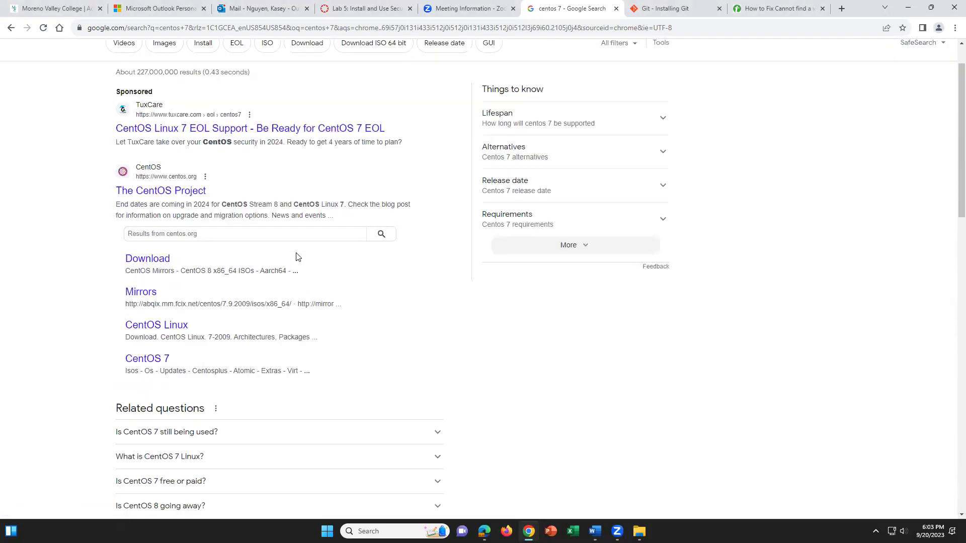
{"action": "left_click", "coordinate": [146, 359]}
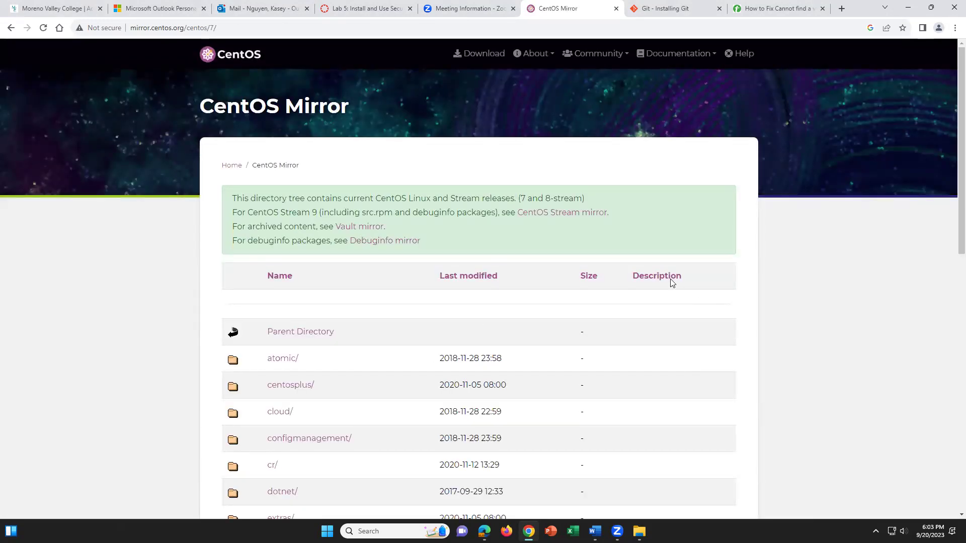
Open the CentOS Download page, review the 7-2009 release table, and return to the Word guide
{"action": "left_click", "coordinate": [495, 52]}
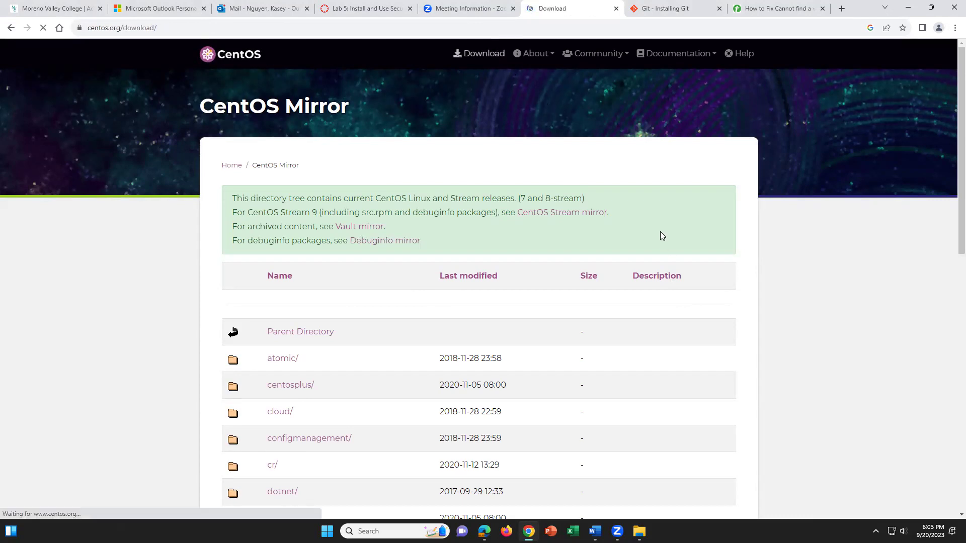
{"action": "scroll", "coordinate": [579, 298], "scroll_direction": "down", "scroll_amount": 1}
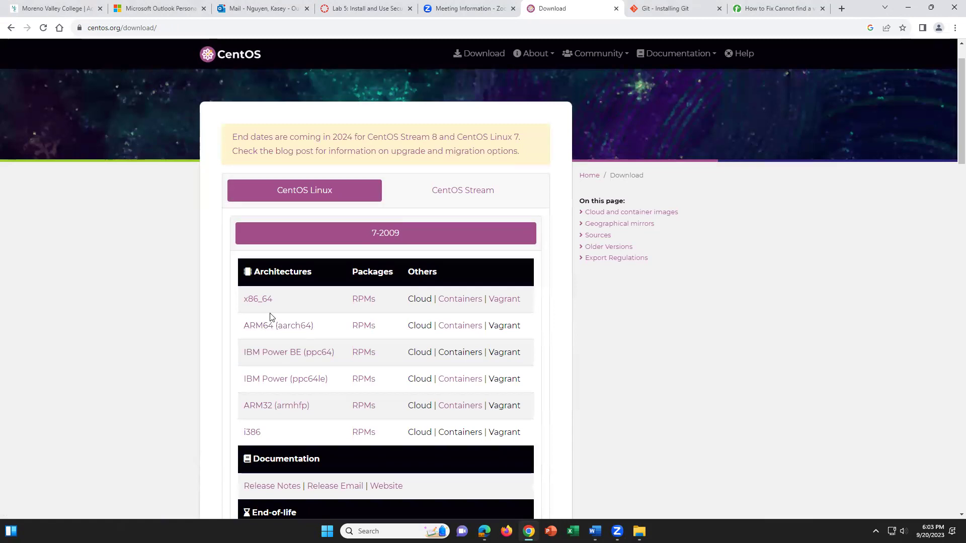
{"action": "scroll", "coordinate": [315, 356], "scroll_direction": "down", "scroll_amount": 2}
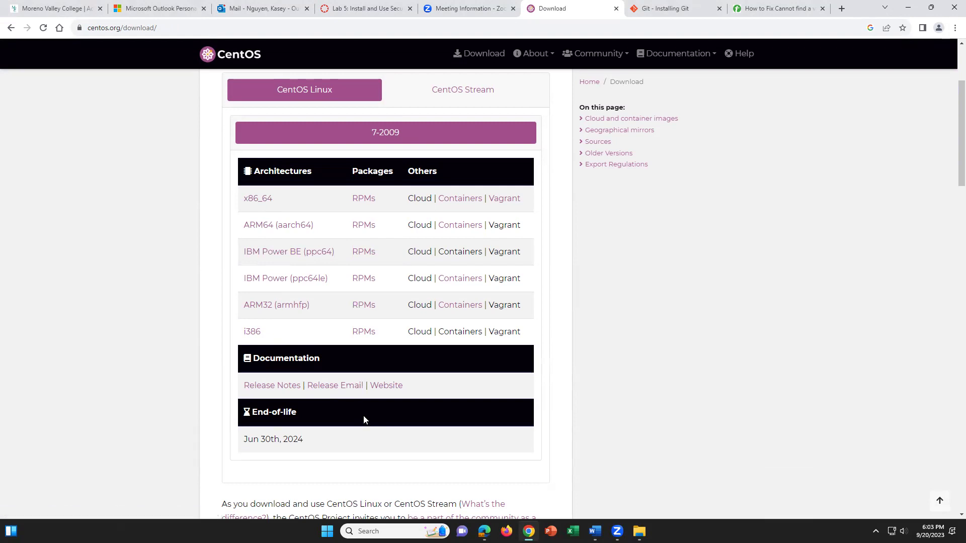
{"action": "scroll", "coordinate": [364, 415], "scroll_direction": "up", "scroll_amount": 1}
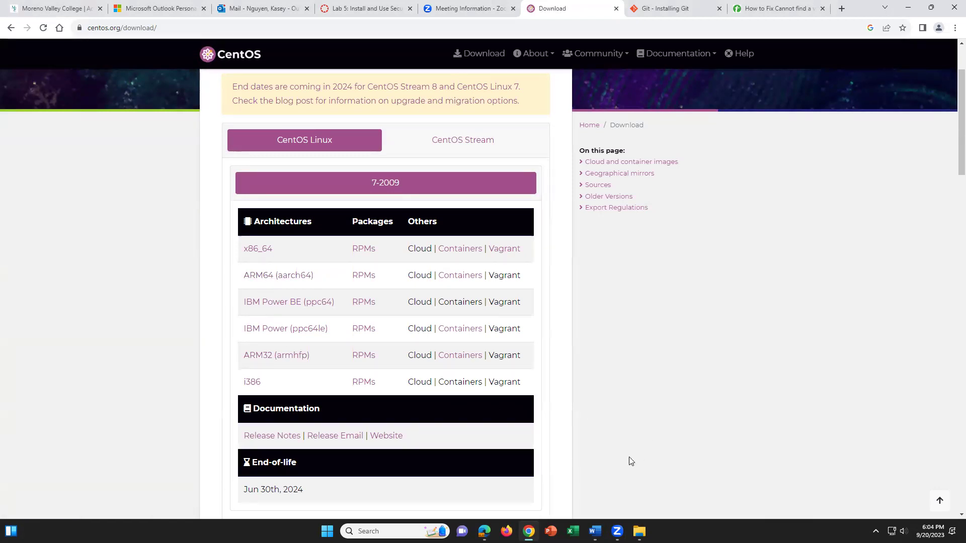
{"action": "scroll", "coordinate": [629, 456], "scroll_direction": "up", "scroll_amount": 1}
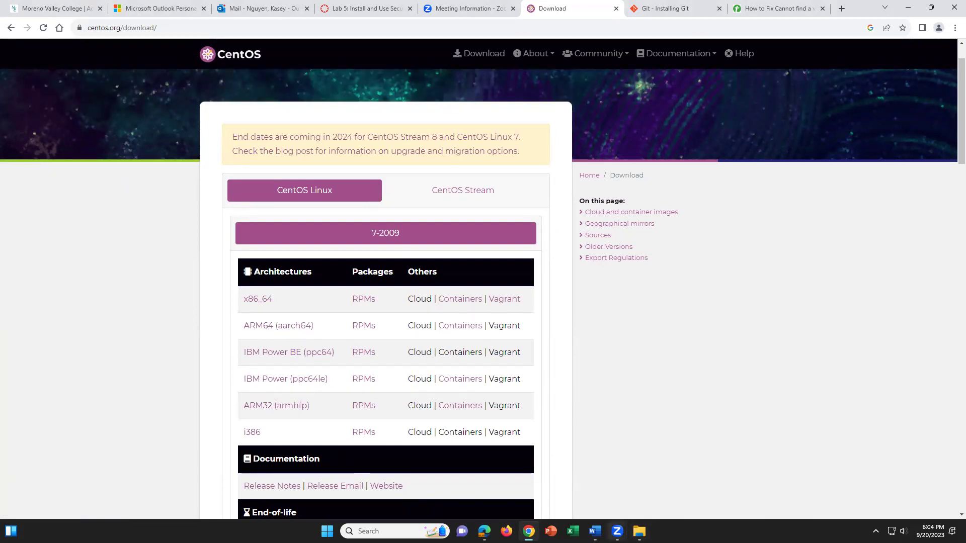
{"action": "left_click", "coordinate": [594, 531]}
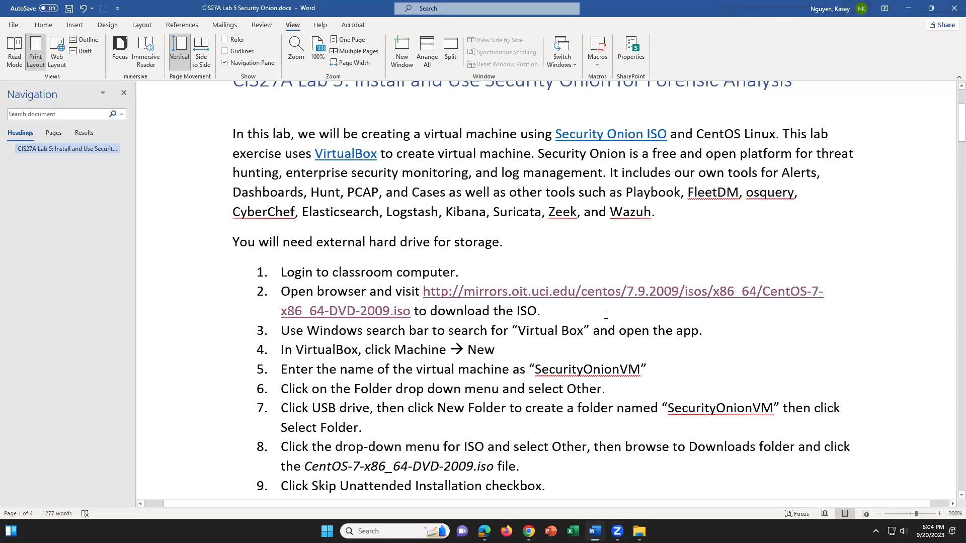
Select the 7.9.2009 version in step 2's CentOS ISO URL
{"action": "left_click", "coordinate": [678, 288]}
{"action": "left_click_drag", "start_coordinate": [678, 290], "coordinate": [630, 292]}
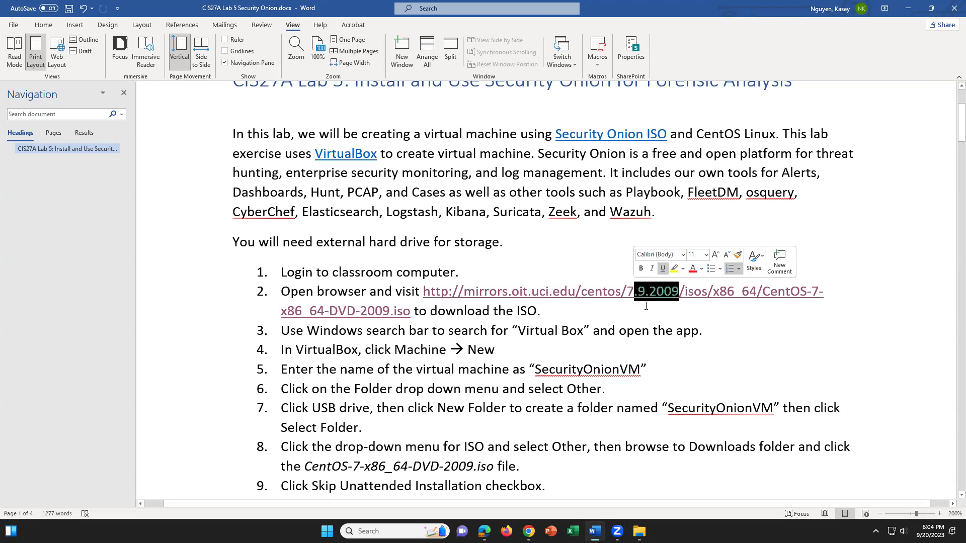
{"action": "left_click", "coordinate": [630, 308]}
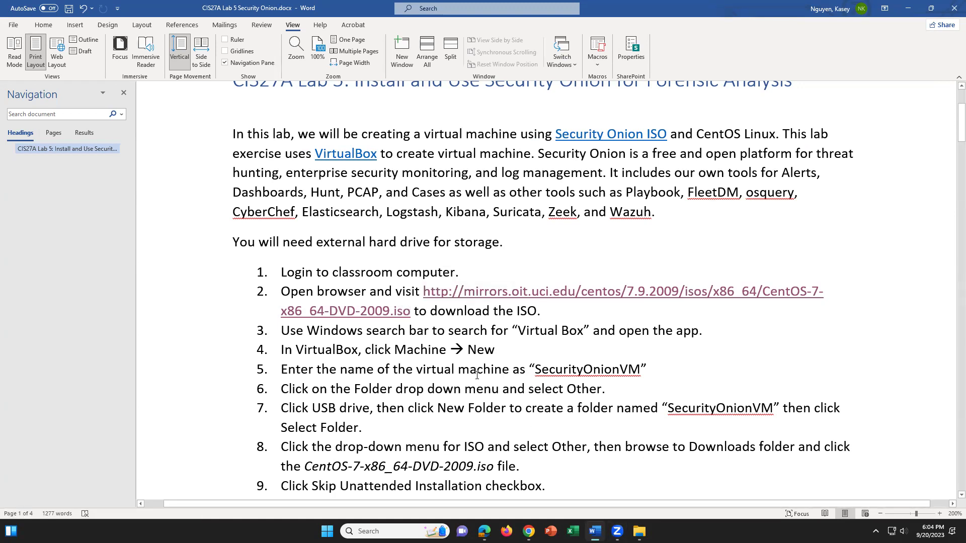
Launch Oracle VM VirtualBox from Windows search, move its window aside, and refocus Word
{"action": "left_click", "coordinate": [396, 528]}
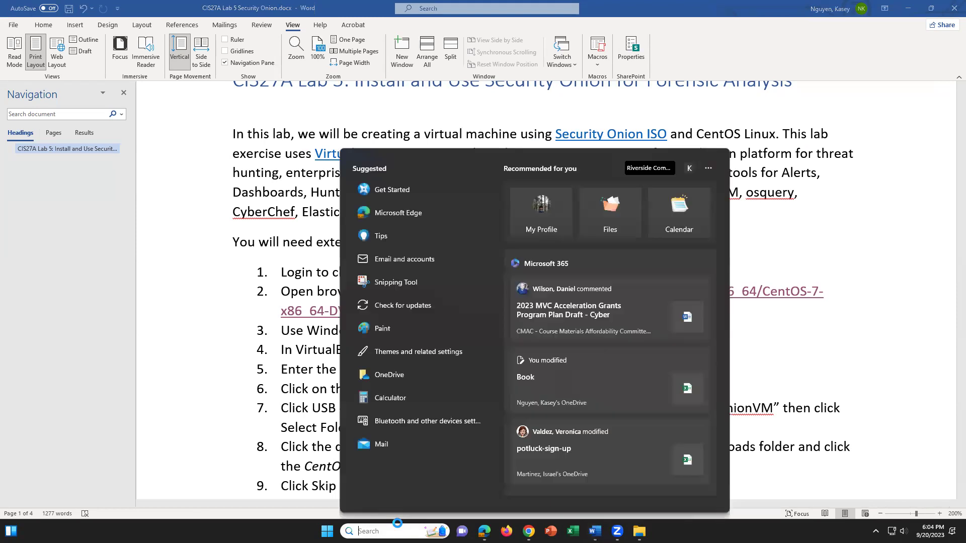
{"action": "type", "text": "vir"}
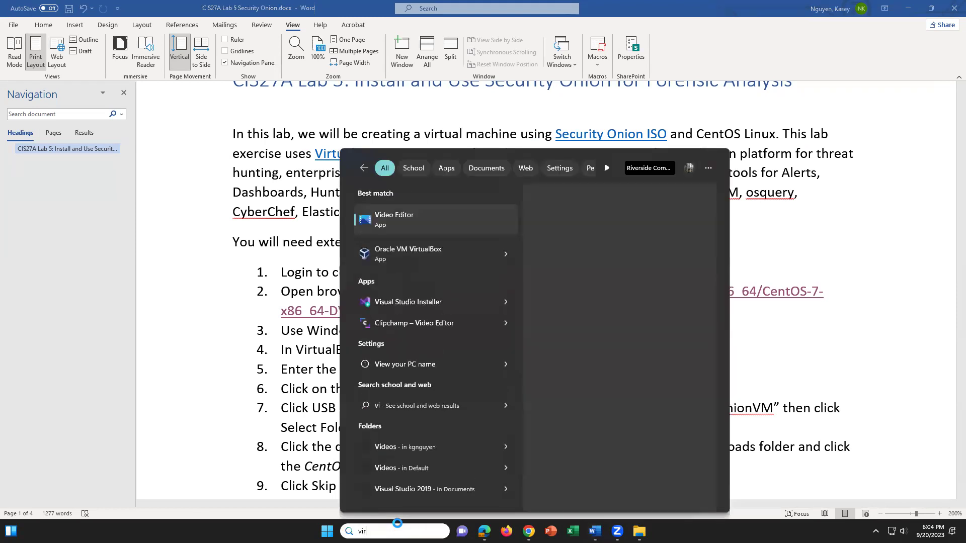
{"action": "type", "text": "tualbo"}
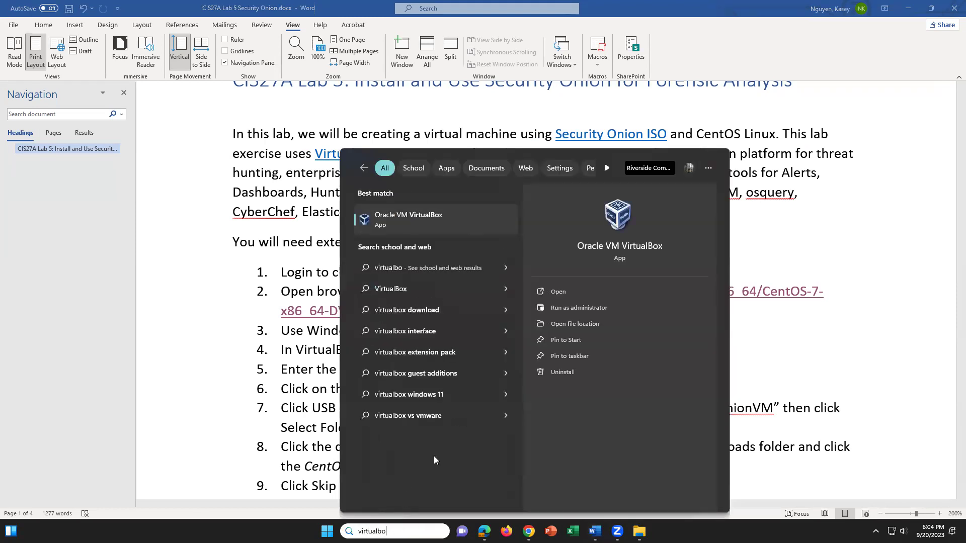
{"action": "left_click", "coordinate": [423, 218]}
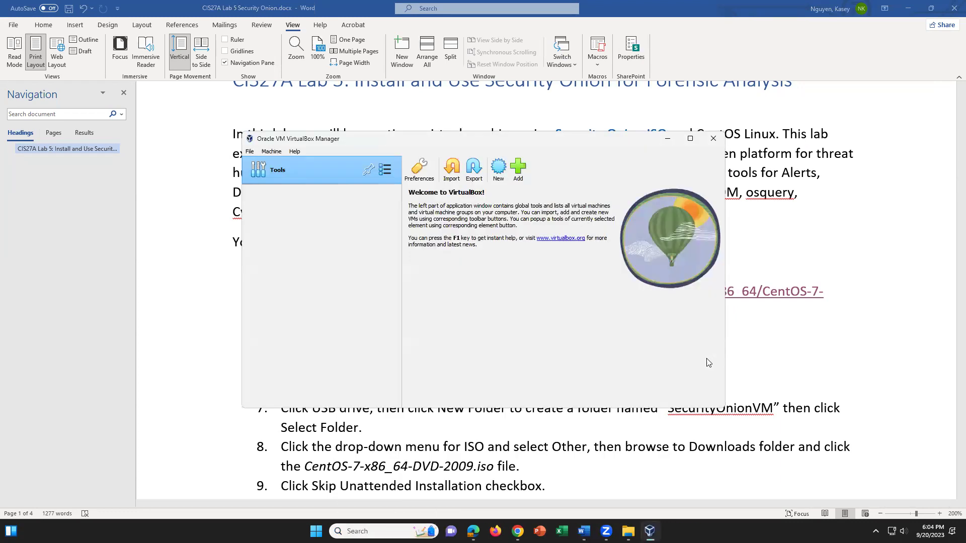
{"action": "left_click_drag", "start_coordinate": [581, 143], "coordinate": [740, 179]}
{"action": "left_click", "coordinate": [291, 355]}
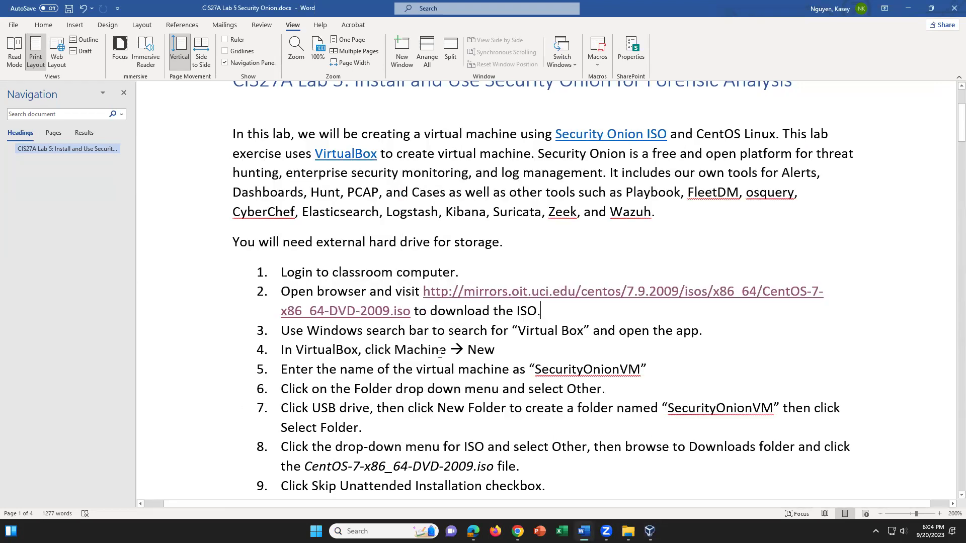
{"action": "scroll", "coordinate": [568, 375], "scroll_direction": "down", "scroll_amount": 2}
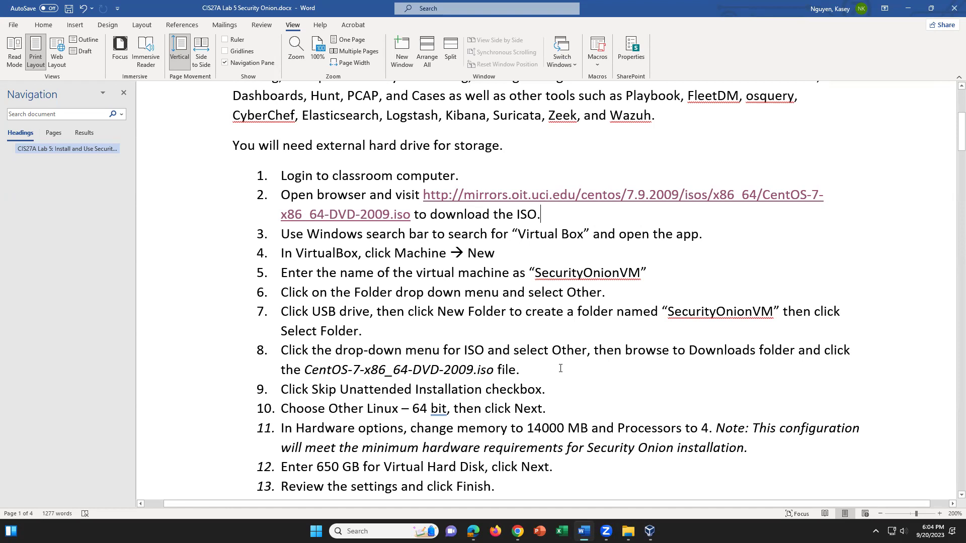
{"action": "scroll", "coordinate": [518, 298], "scroll_direction": "up", "scroll_amount": 2}
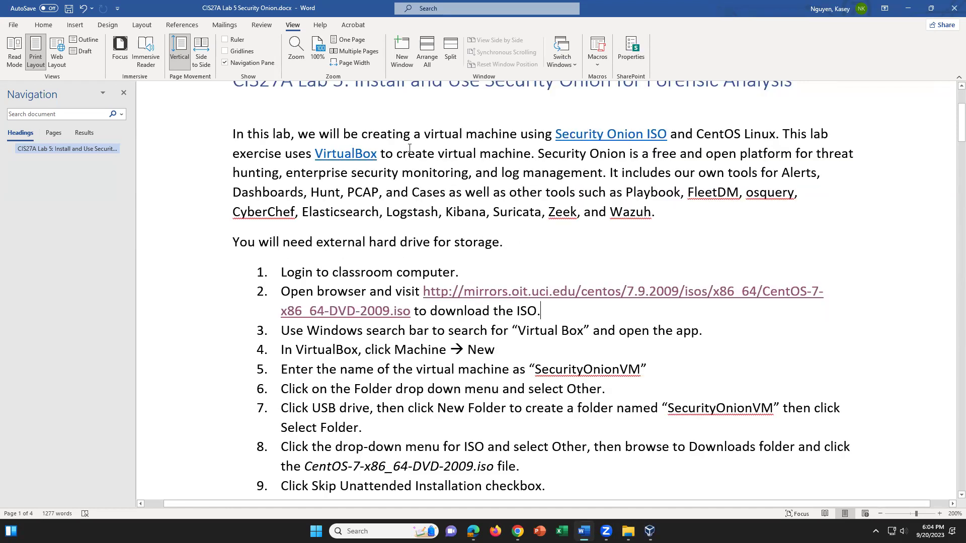
{"action": "scroll", "coordinate": [632, 374], "scroll_direction": "down", "scroll_amount": 1}
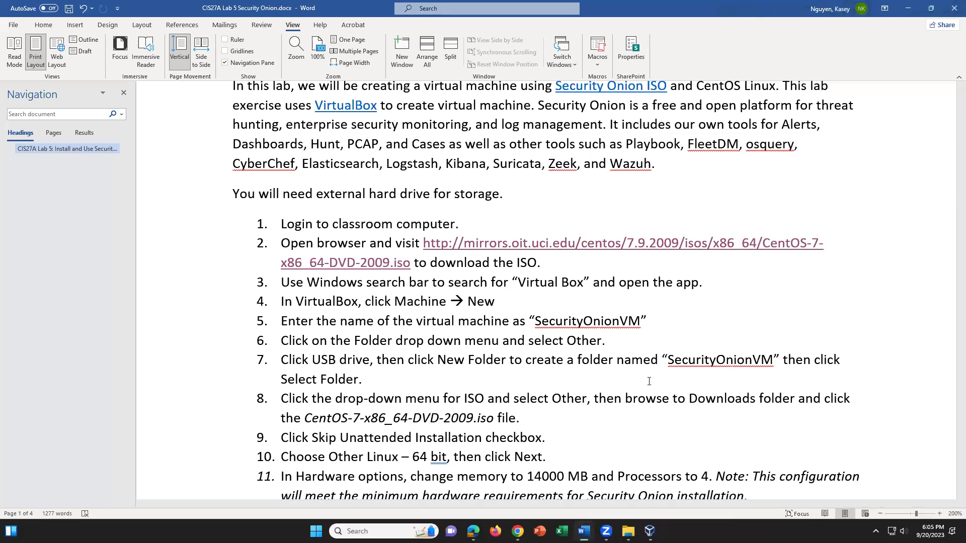
{"action": "scroll", "coordinate": [606, 421], "scroll_direction": "down", "scroll_amount": 2}
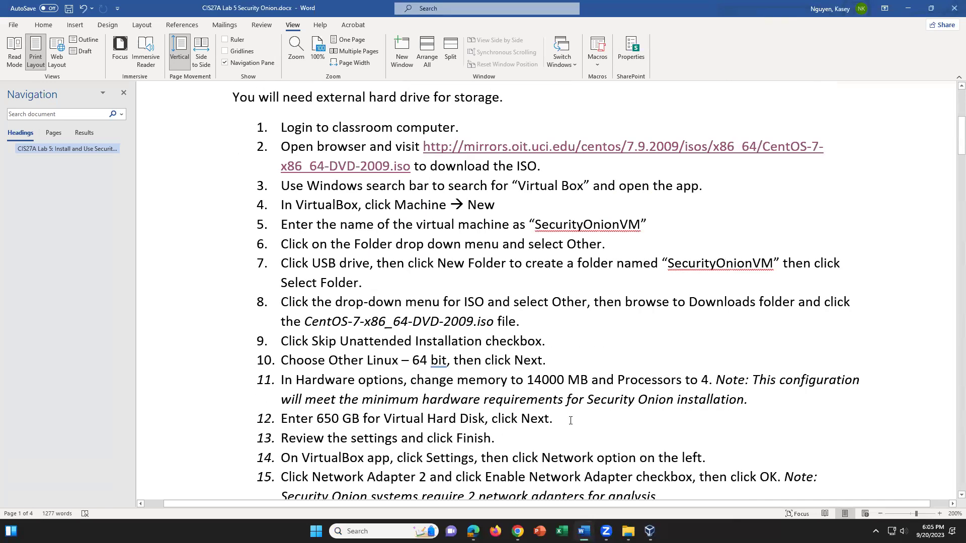
{"action": "left_click_drag", "start_coordinate": [711, 380], "coordinate": [688, 380]}
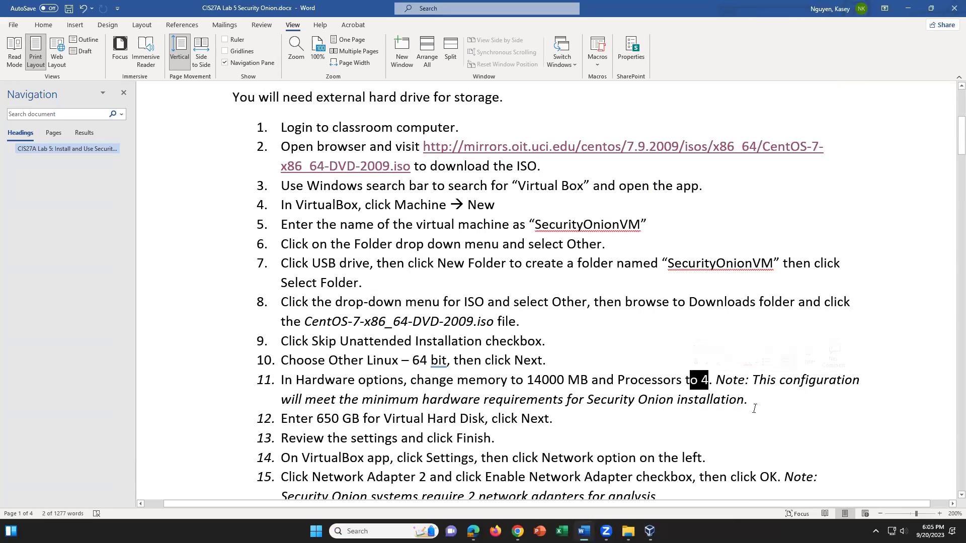
{"action": "left_click", "coordinate": [738, 381]}
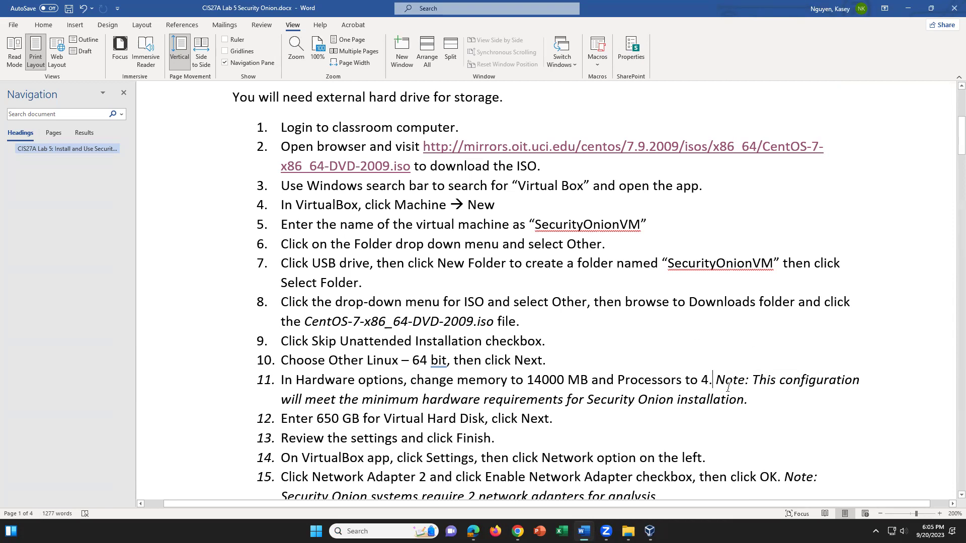
{"action": "left_click", "coordinate": [704, 379]}
{"action": "scroll", "coordinate": [575, 437], "scroll_direction": "down", "scroll_amount": 1}
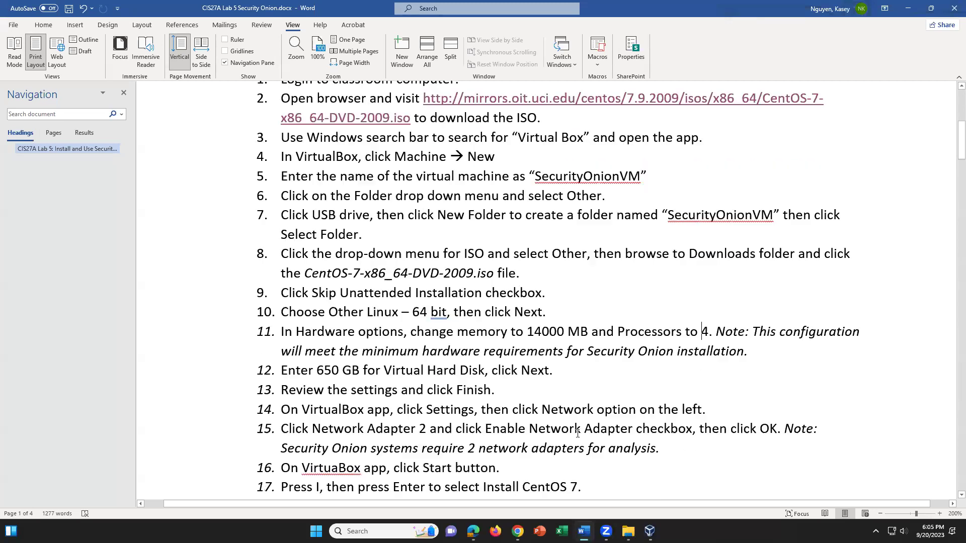
{"action": "left_click", "coordinate": [340, 370]}
Select the 650 GB disk size in step 12, then bring up the VirtualBox Manager
{"action": "left_click_drag", "start_coordinate": [317, 372], "coordinate": [358, 370]}
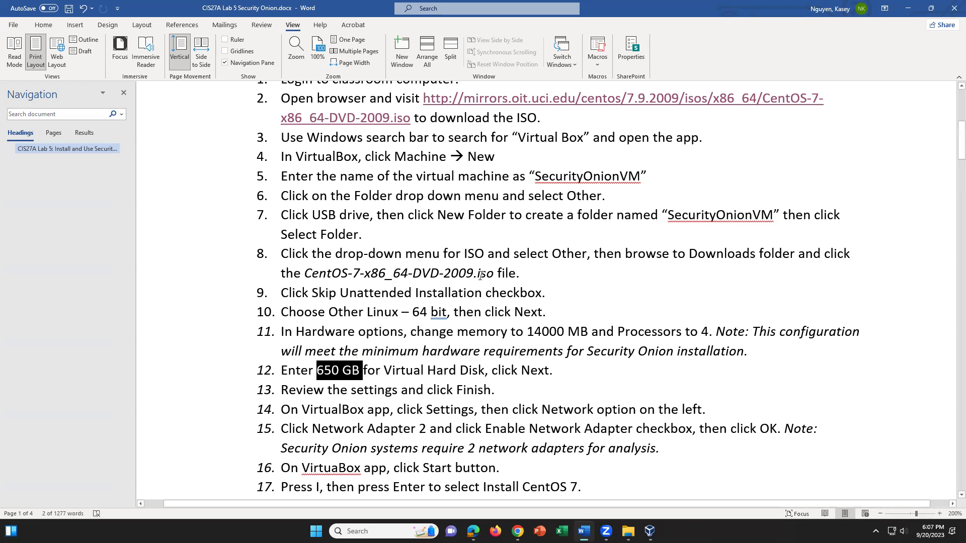
{"action": "scroll", "coordinate": [503, 443], "scroll_direction": "up", "scroll_amount": 2}
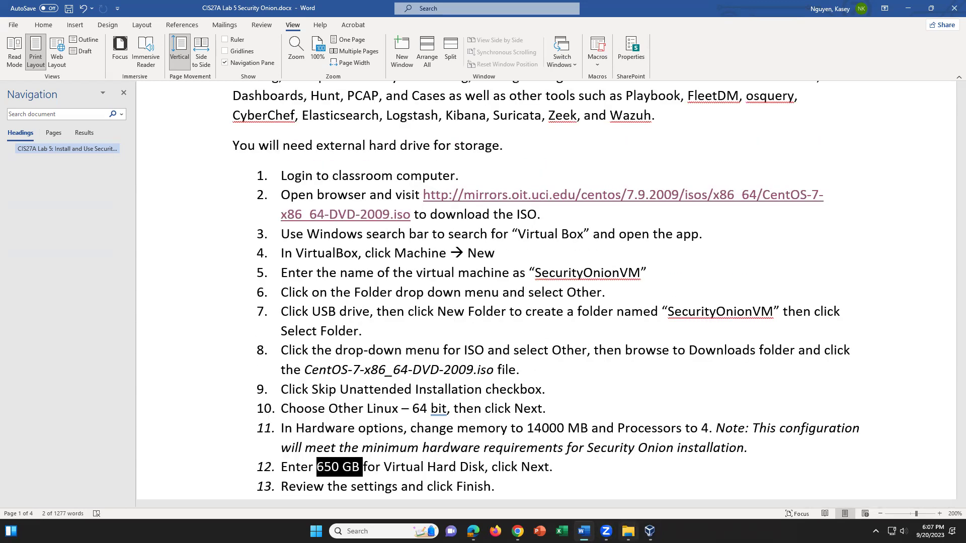
{"action": "left_click", "coordinate": [649, 531]}
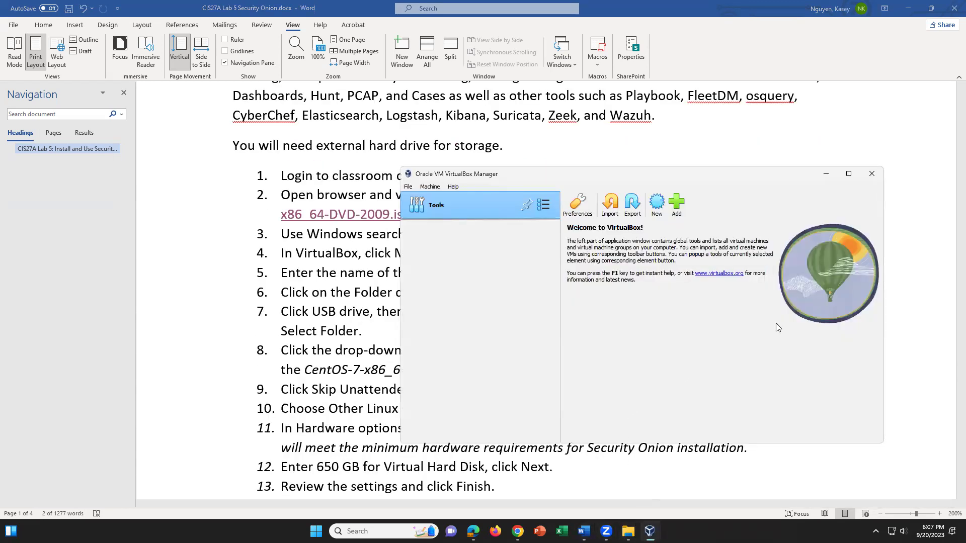
Start a new virtual machine named SecurityOnionVM
{"action": "left_click", "coordinate": [658, 204]}
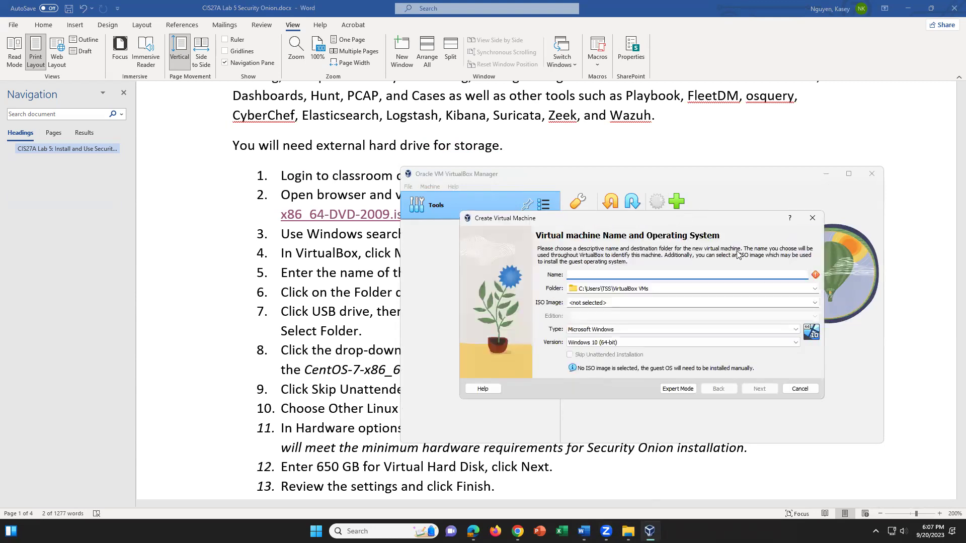
{"action": "left_click", "coordinate": [677, 275]}
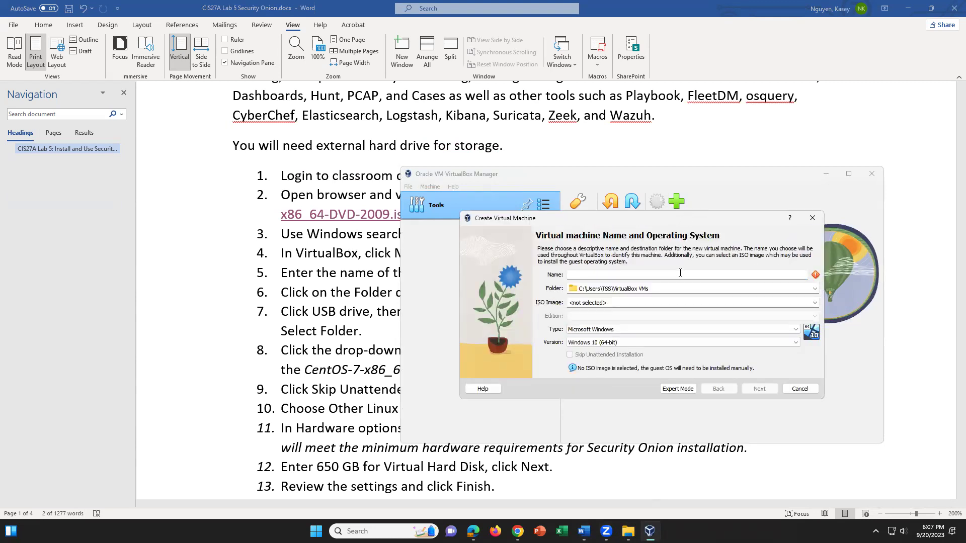
{"action": "type", "text": "SecurityOnionVM"}
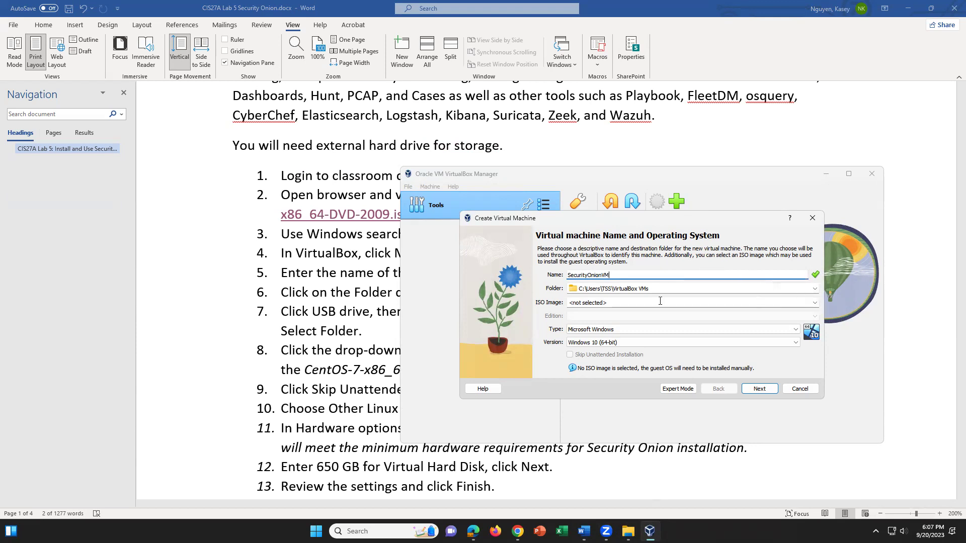
Browse This PC's drives for a storage folder, then cancel the folder picker
{"action": "left_click", "coordinate": [815, 291]}
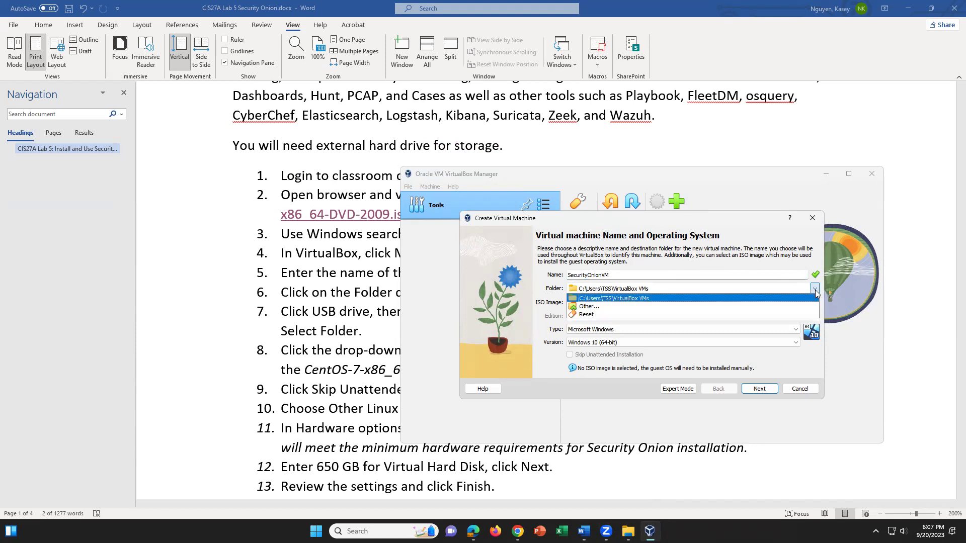
{"action": "left_click", "coordinate": [793, 307]}
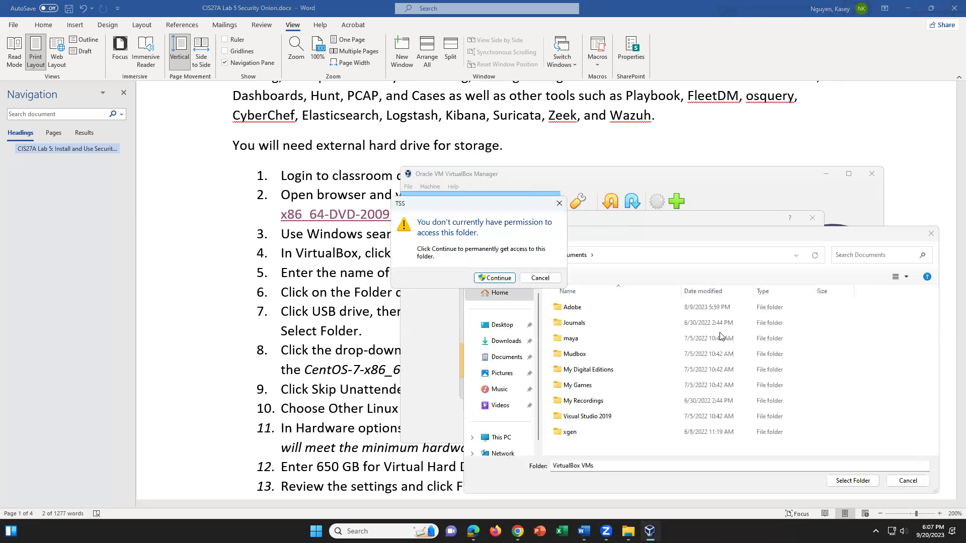
{"action": "left_click", "coordinate": [553, 280]}
{"action": "scroll", "coordinate": [531, 388], "scroll_direction": "down", "scroll_amount": 1}
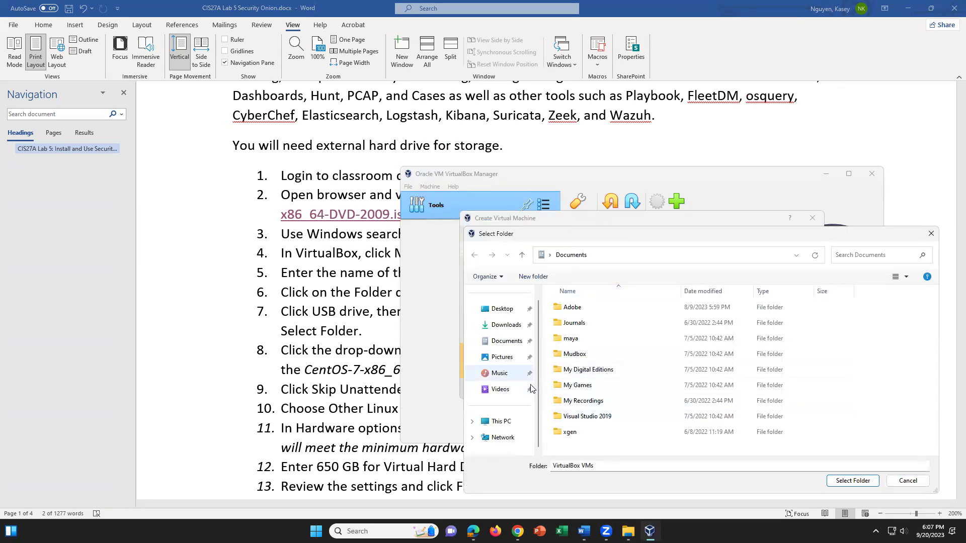
{"action": "left_click", "coordinate": [500, 421]}
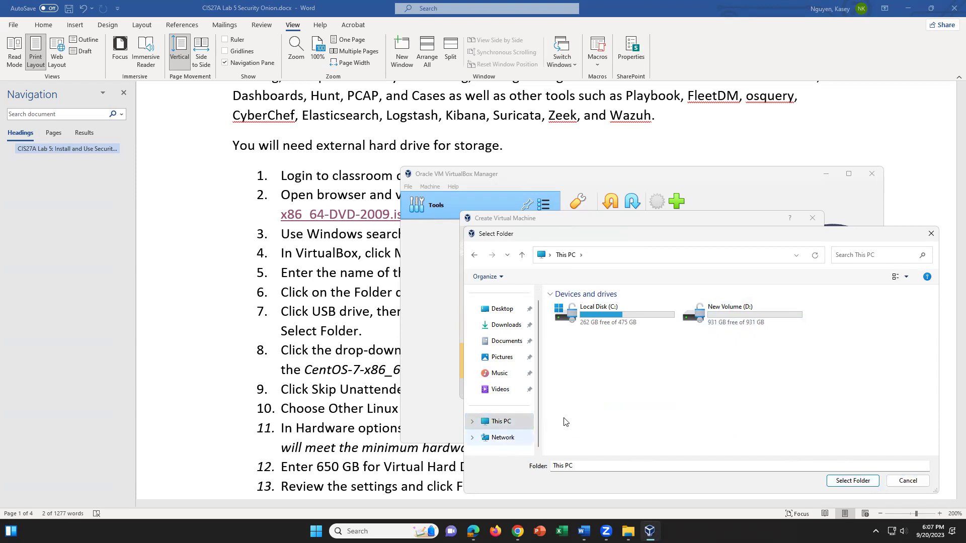
{"action": "left_click", "coordinate": [531, 421]}
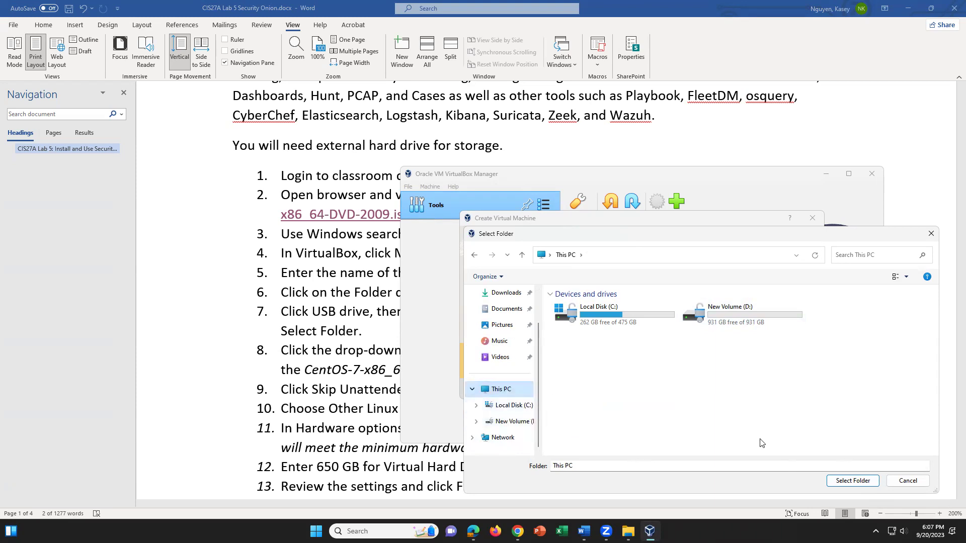
{"action": "left_click", "coordinate": [907, 483]}
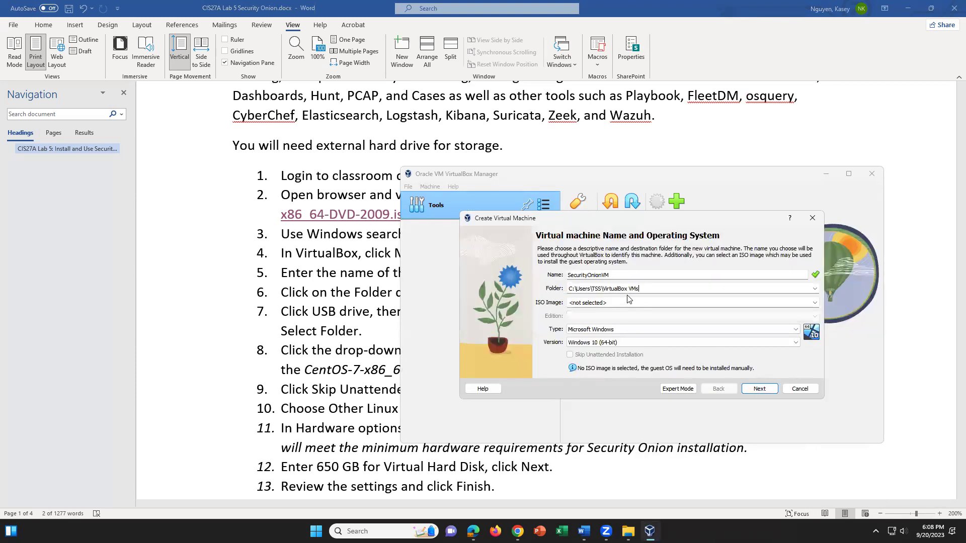
Create a SecurityOnionVM folder on the Desktop and select it as the machine folder
{"action": "left_click", "coordinate": [815, 291]}
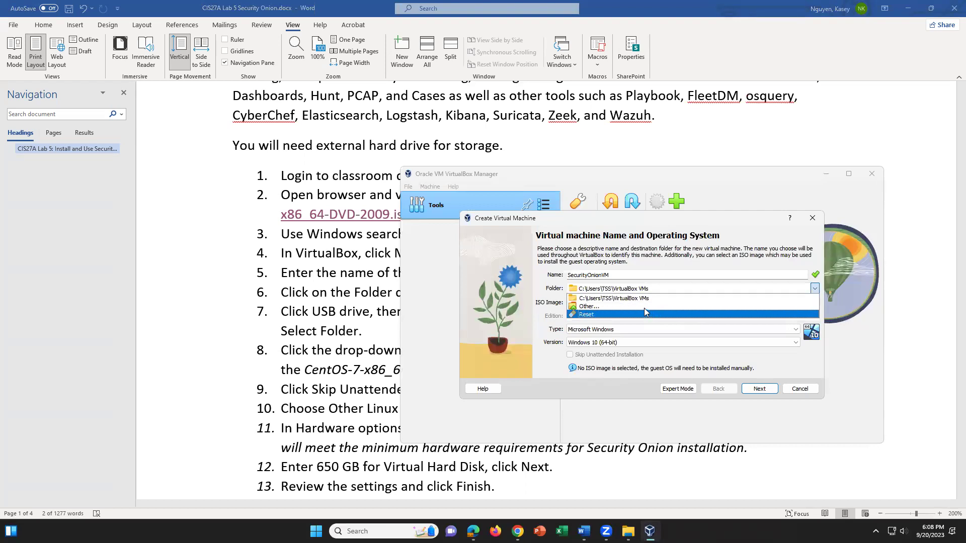
{"action": "left_click", "coordinate": [644, 308]}
{"action": "left_click", "coordinate": [546, 278]}
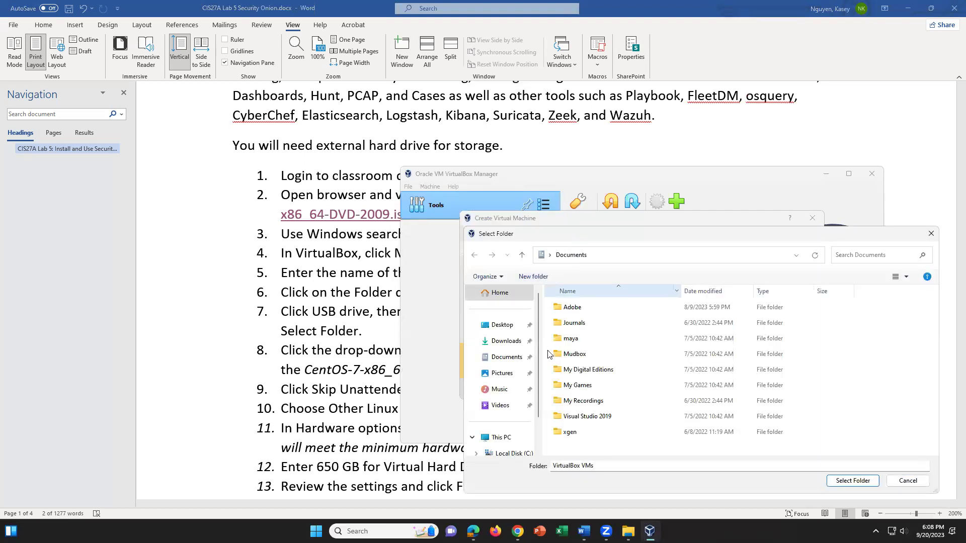
{"action": "scroll", "coordinate": [538, 402], "scroll_direction": "down", "scroll_amount": 2}
{"action": "scroll", "coordinate": [538, 416], "scroll_direction": "down", "scroll_amount": 1}
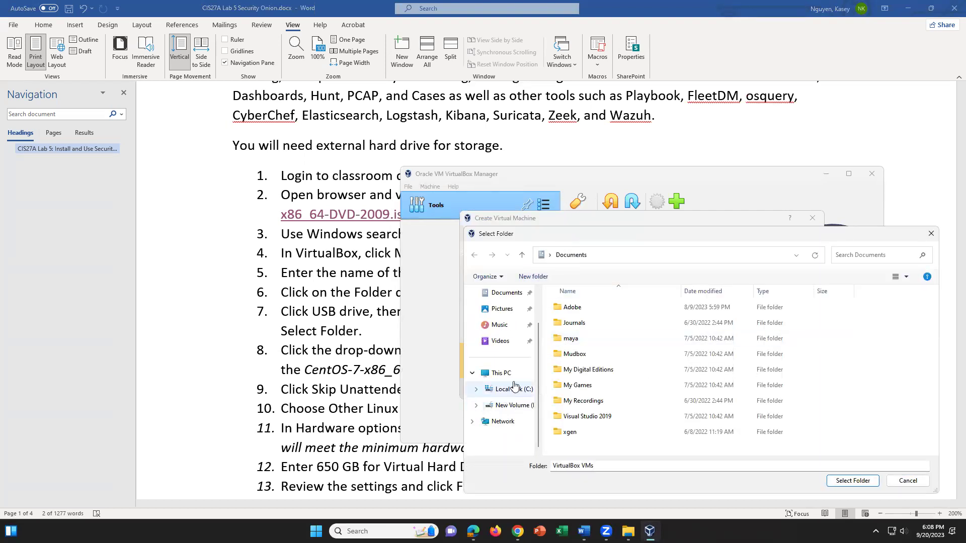
{"action": "left_click", "coordinate": [499, 372]}
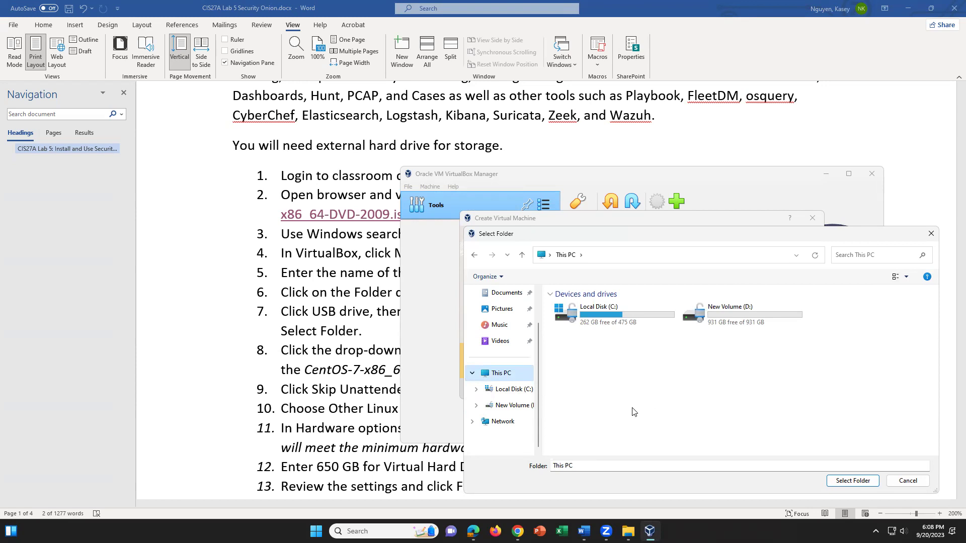
{"action": "scroll", "coordinate": [539, 335], "scroll_direction": "up", "scroll_amount": 2}
{"action": "left_click", "coordinate": [502, 324]}
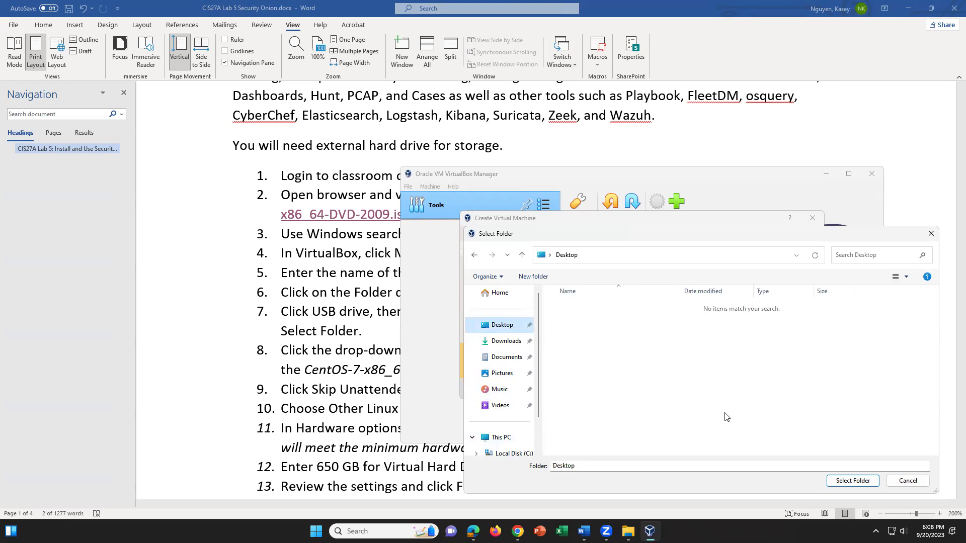
{"action": "left_click", "coordinate": [534, 276]}
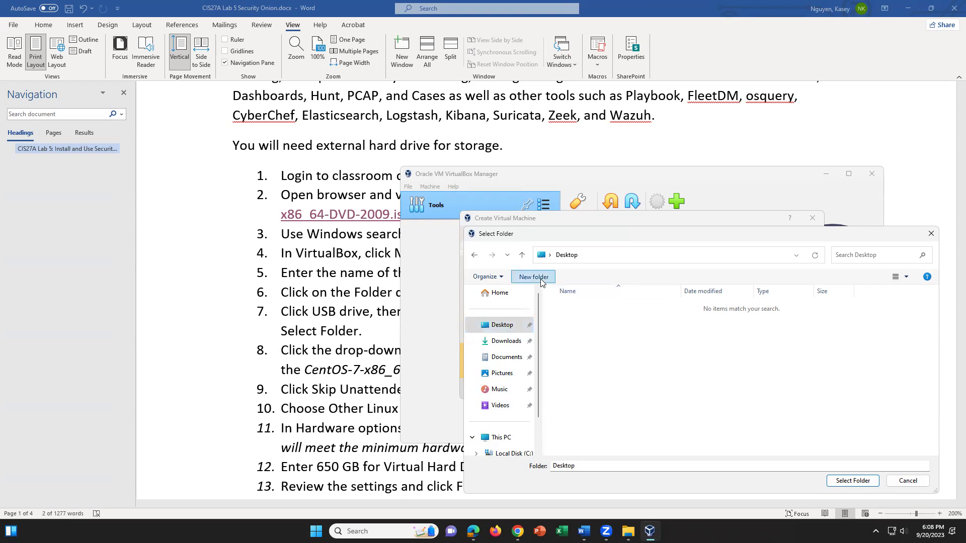
{"action": "type", "text": "Se"}
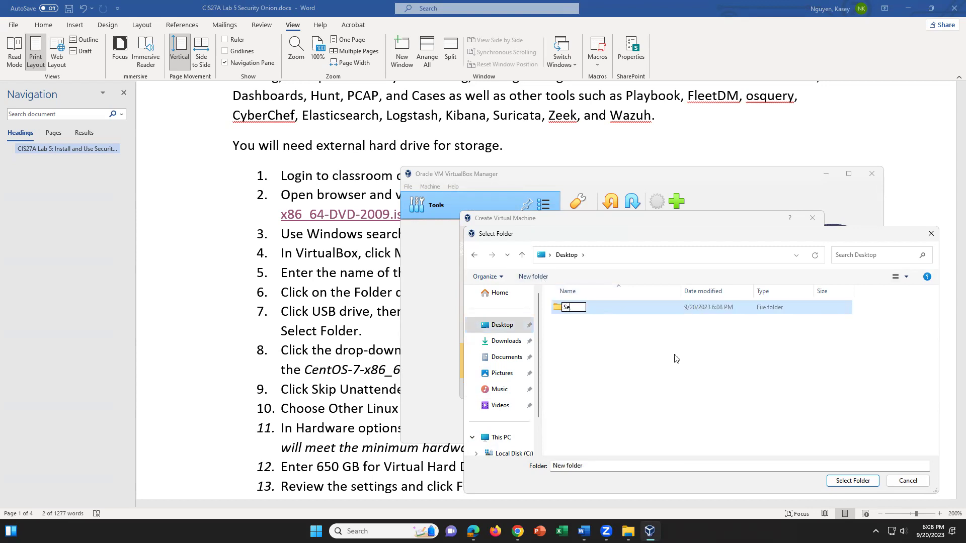
{"action": "type", "text": "curityOnionVM"}
{"action": "left_click", "coordinate": [692, 308]}
{"action": "left_click", "coordinate": [853, 480]}
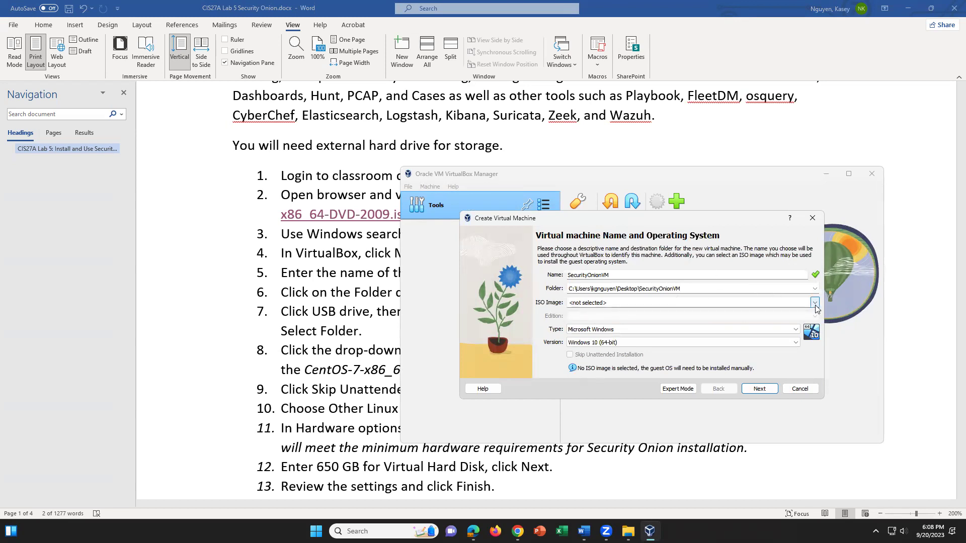
Load CentOS-7-x86_64-DVD-2009.iso from Downloads as the machine's ISO image
{"action": "left_click", "coordinate": [814, 303]}
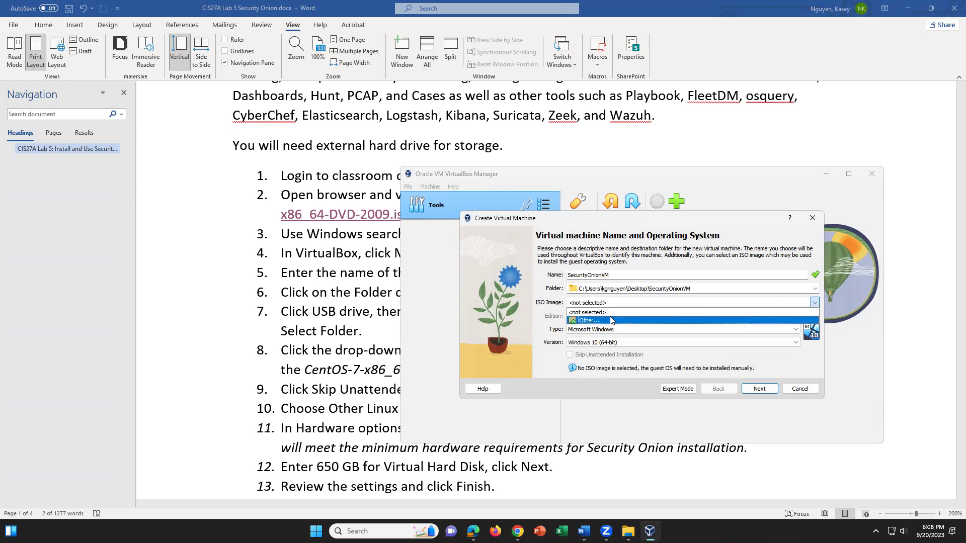
{"action": "left_click", "coordinate": [628, 320]}
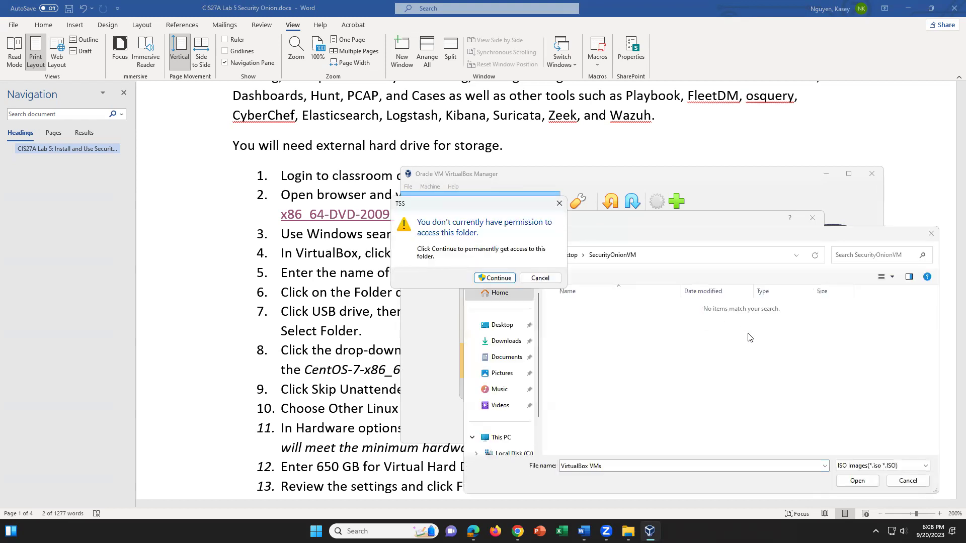
{"action": "left_click", "coordinate": [500, 339]}
{"action": "left_click", "coordinate": [501, 342]}
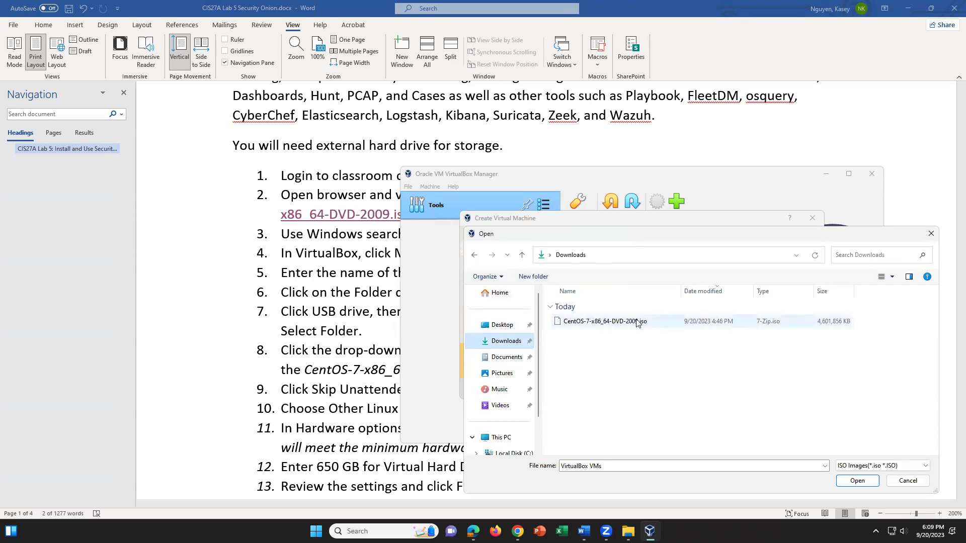
{"action": "left_click", "coordinate": [637, 322]}
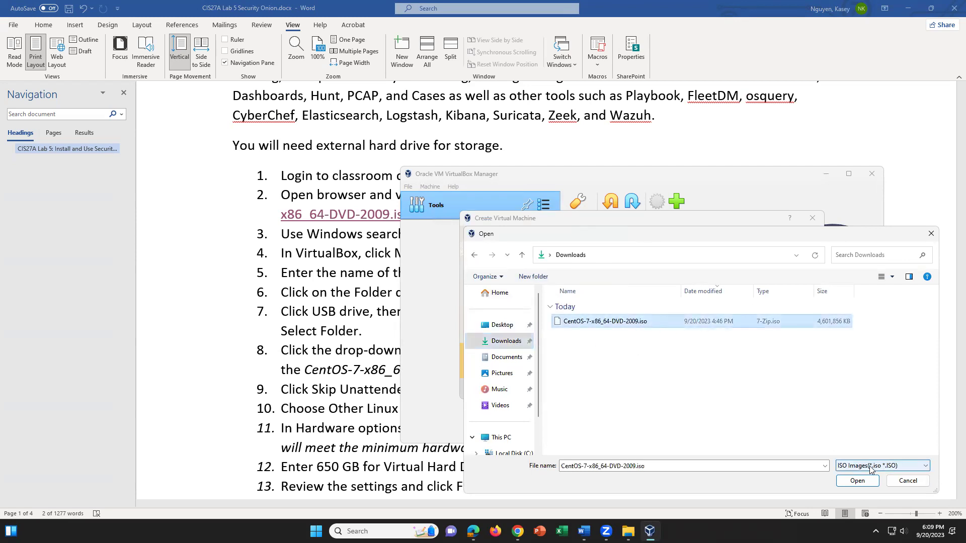
{"action": "left_click", "coordinate": [852, 479]}
{"action": "left_click", "coordinate": [270, 317]}
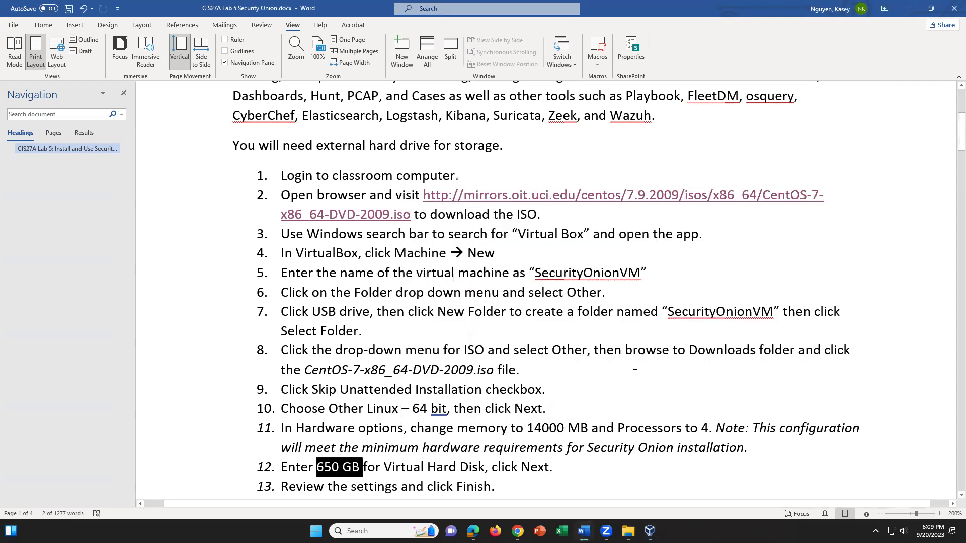
Review step 8 of the guide on choosing the CentOS ISO, then return to the wizard
{"action": "left_click", "coordinate": [392, 328]}
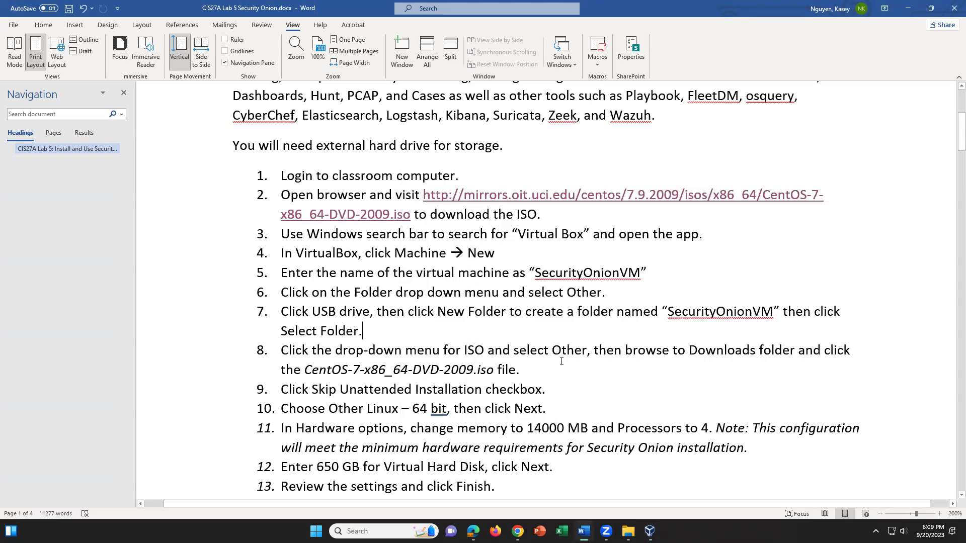
{"action": "scroll", "coordinate": [392, 328], "scroll_direction": "down", "scroll_amount": 2}
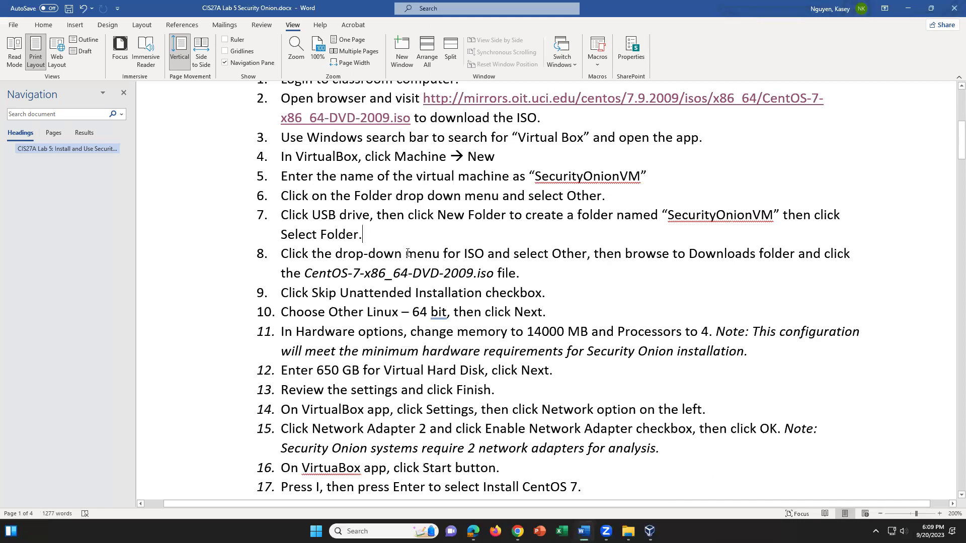
{"action": "left_click_drag", "start_coordinate": [281, 254], "coordinate": [548, 272]}
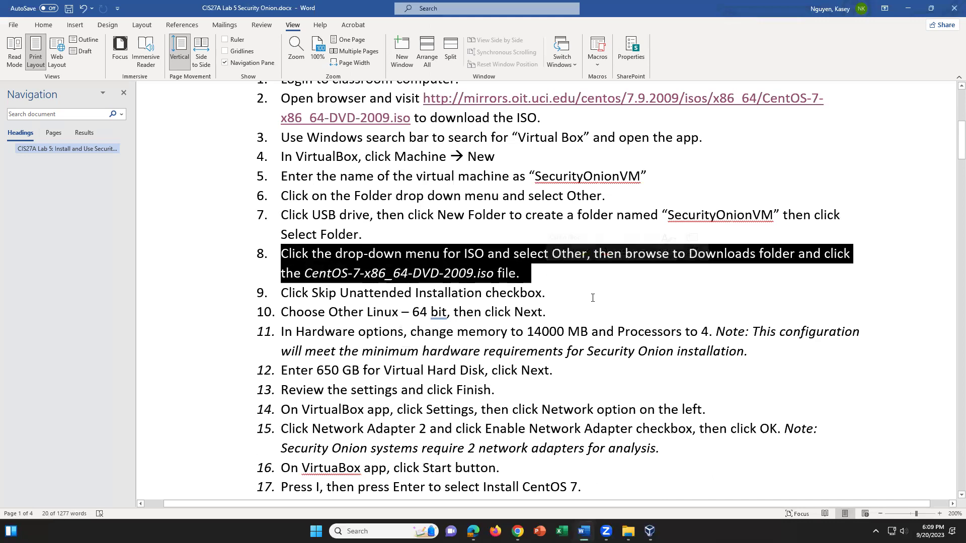
{"action": "left_click", "coordinate": [553, 293]}
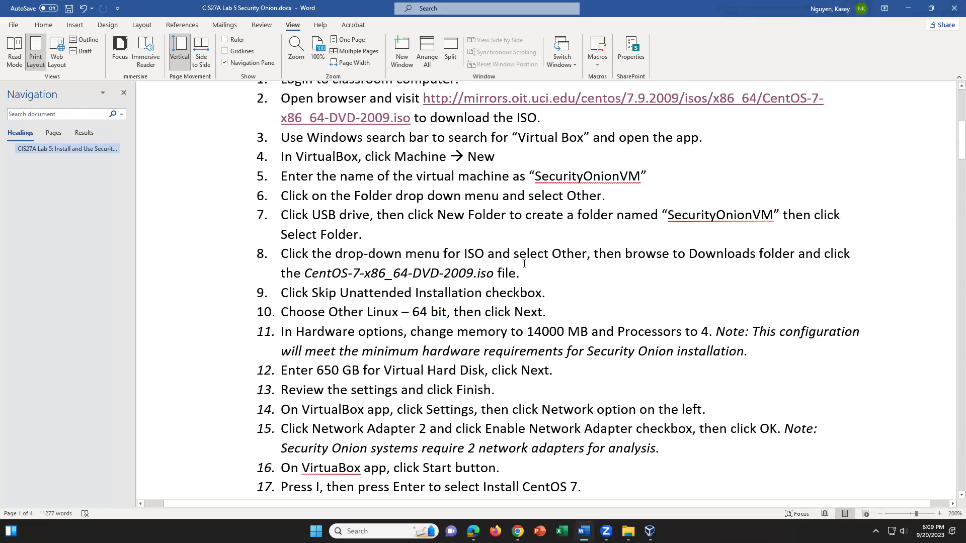
{"action": "key", "text": "alt+Tab"}
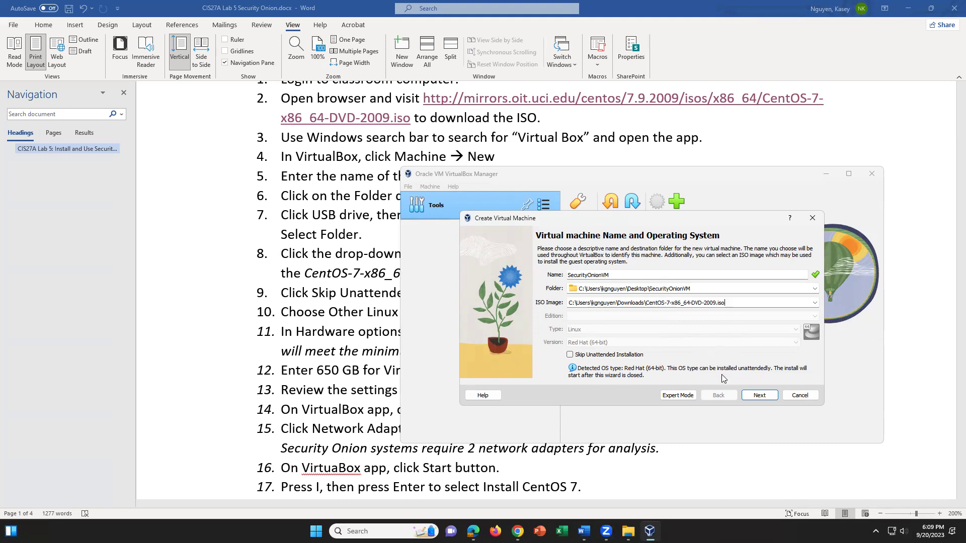
Turn on Skip Unattended Installation so CentOS is installed manually
{"action": "left_click", "coordinate": [570, 355]}
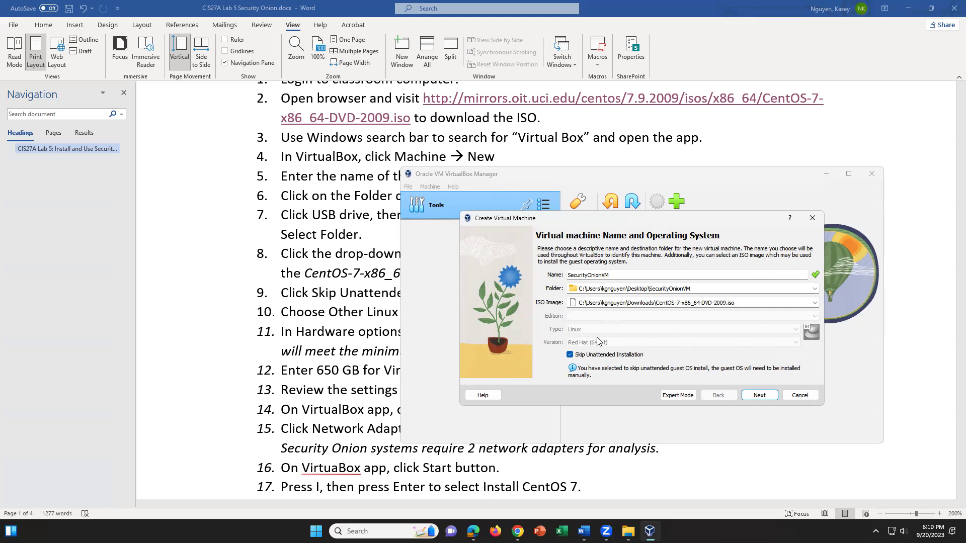
On the Hardware page, set Base Memory to 14000 MB and Processors to 4
{"action": "left_click", "coordinate": [749, 402]}
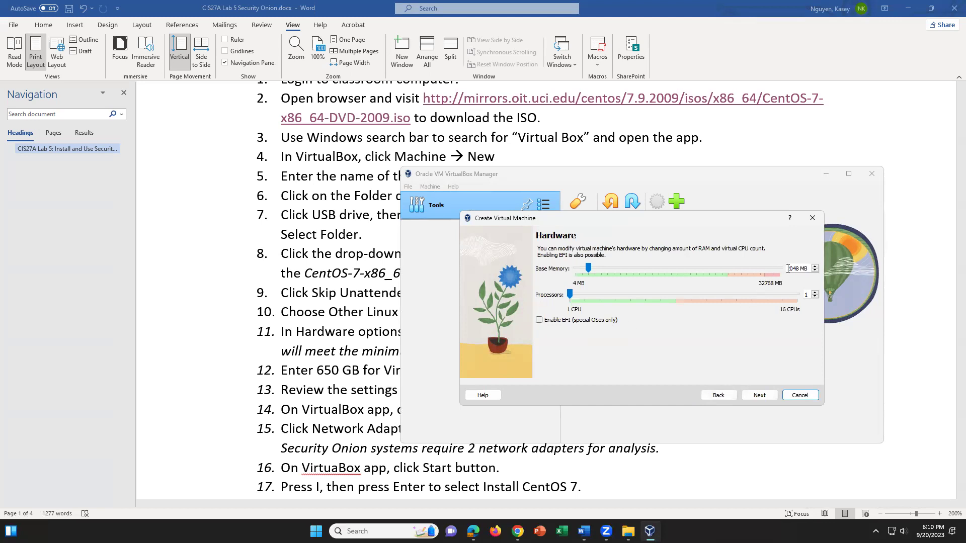
{"action": "left_click_drag", "start_coordinate": [801, 269], "coordinate": [788, 269]}
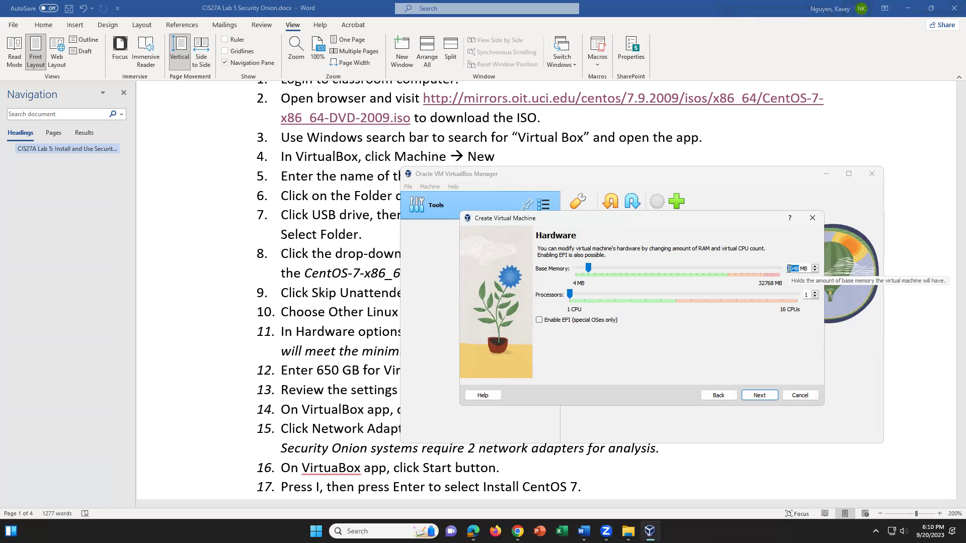
{"action": "type", "text": "4000"}
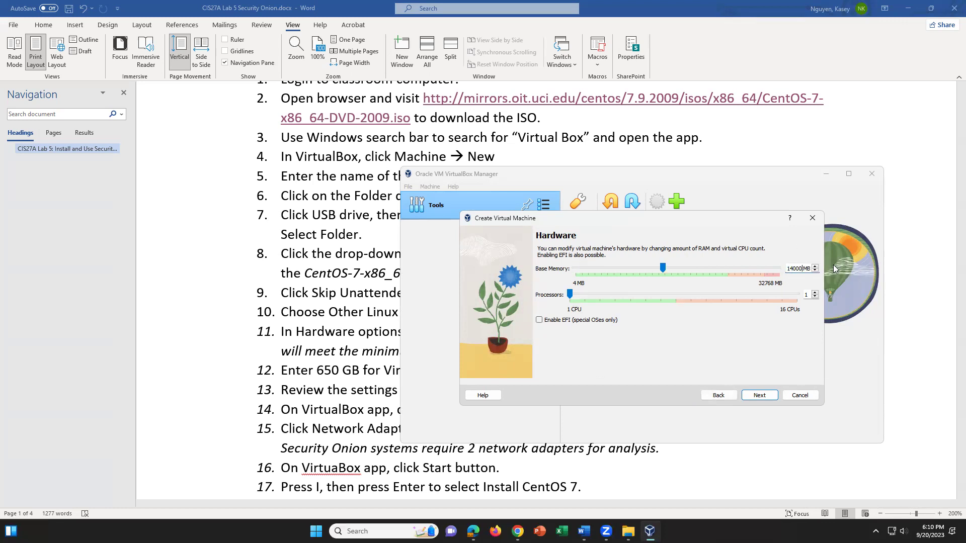
{"action": "double_click", "coordinate": [805, 295]}
{"action": "type", "text": "4"}
{"action": "left_click", "coordinate": [759, 396]}
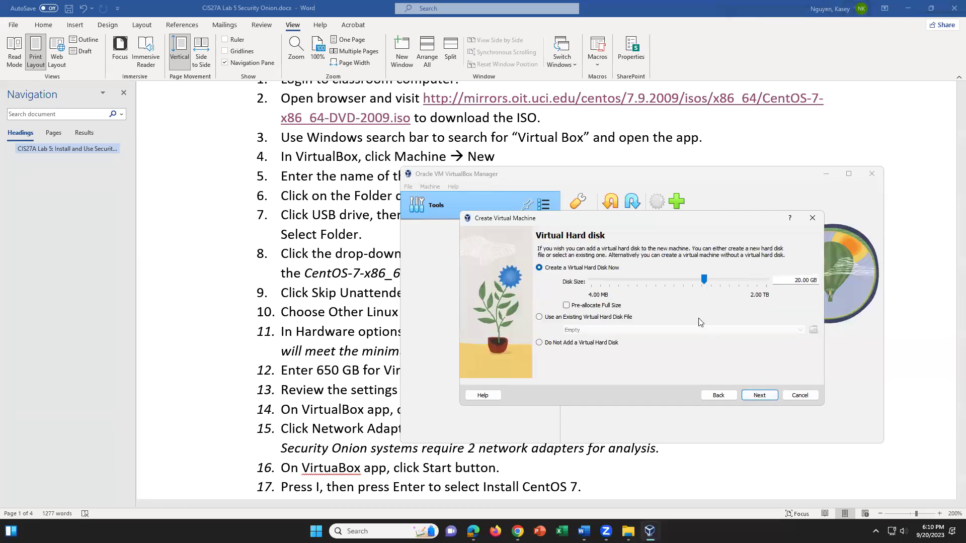
Set the virtual hard disk size to 650 GB and advance to the Summary page
{"action": "double_click", "coordinate": [795, 280]}
{"action": "type", "text": "650"}
{"action": "left_click", "coordinate": [760, 395]}
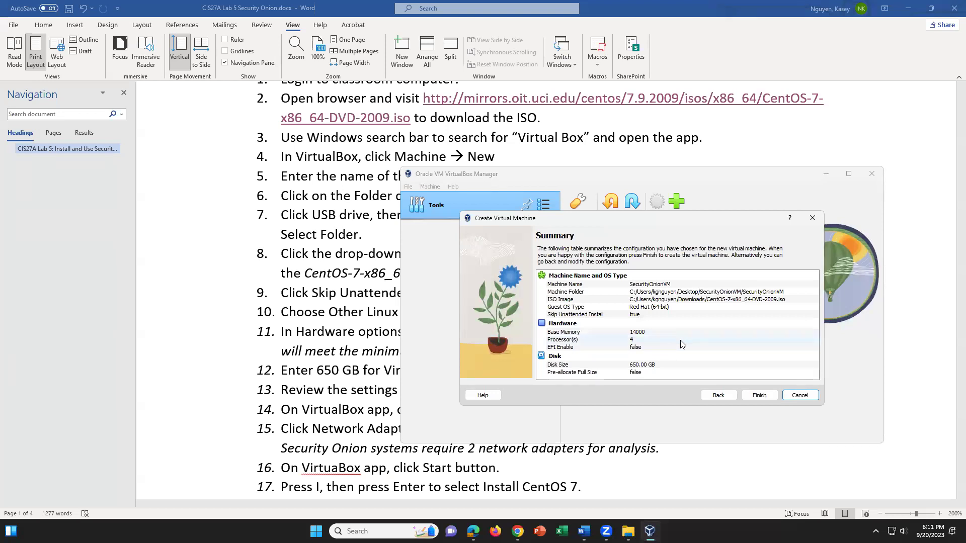
Create SecurityOnionVM with the wizard's settings and power it on to the VirtualBox boot screen
{"action": "left_click", "coordinate": [765, 395]}
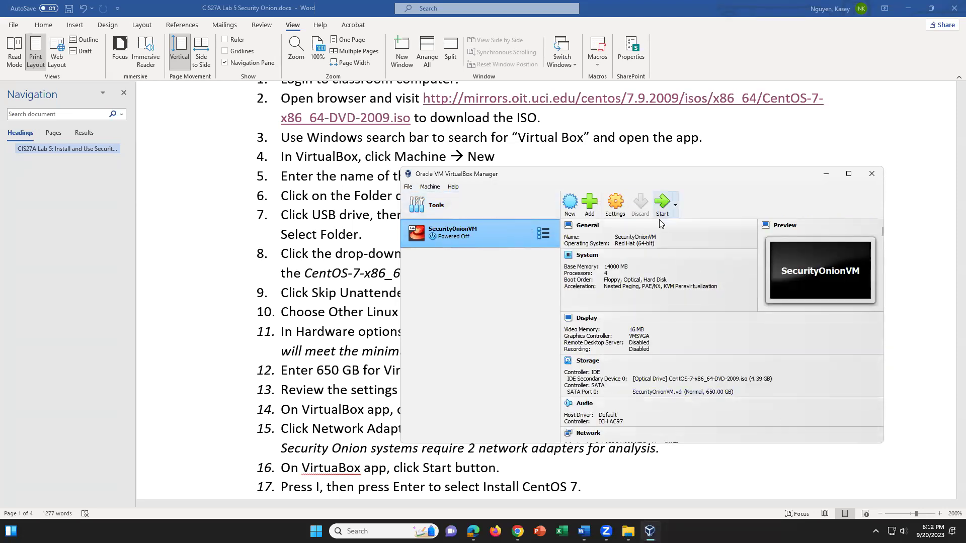
{"action": "left_click", "coordinate": [661, 206]}
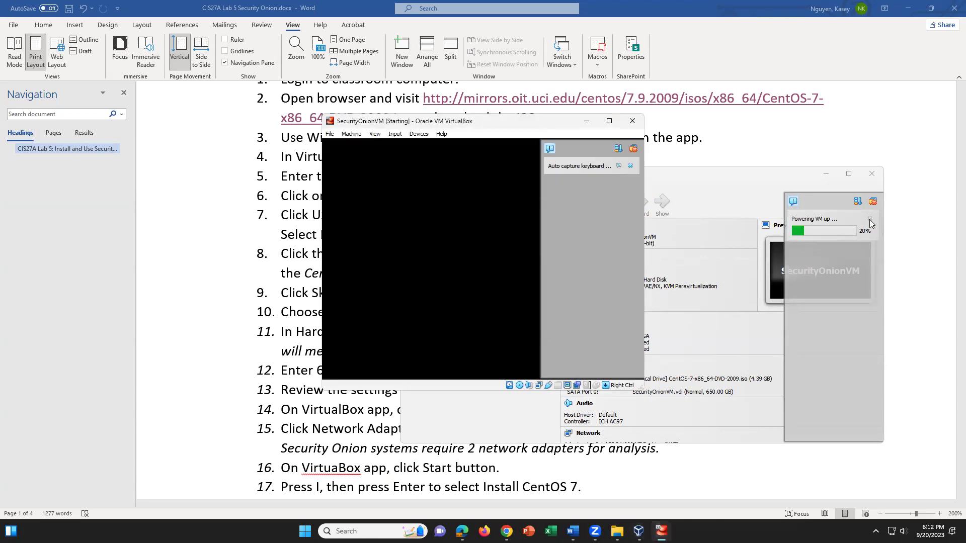
Let the VM capture mouse and keyboard, then boot the Install CentOS 7 entry
{"action": "left_click", "coordinate": [629, 166]}
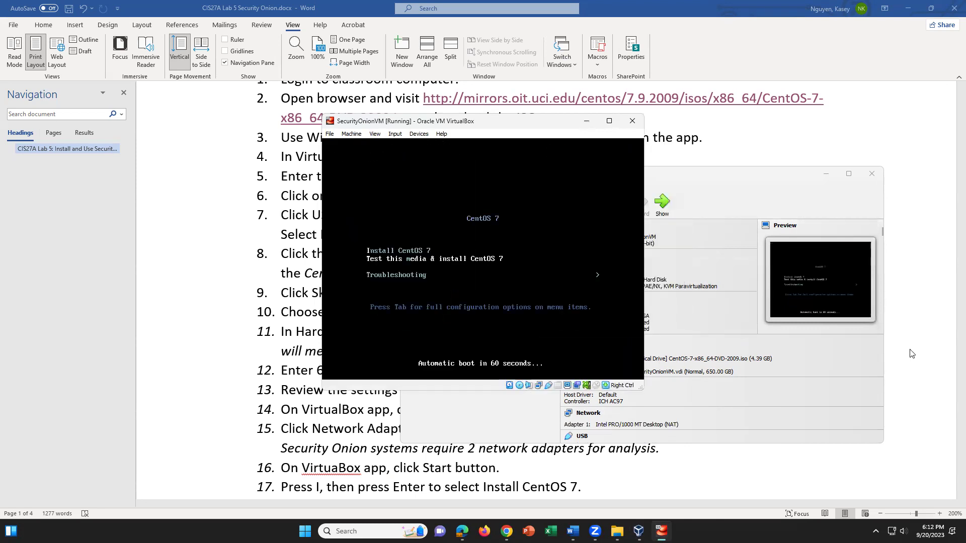
{"action": "left_click", "coordinate": [543, 279]}
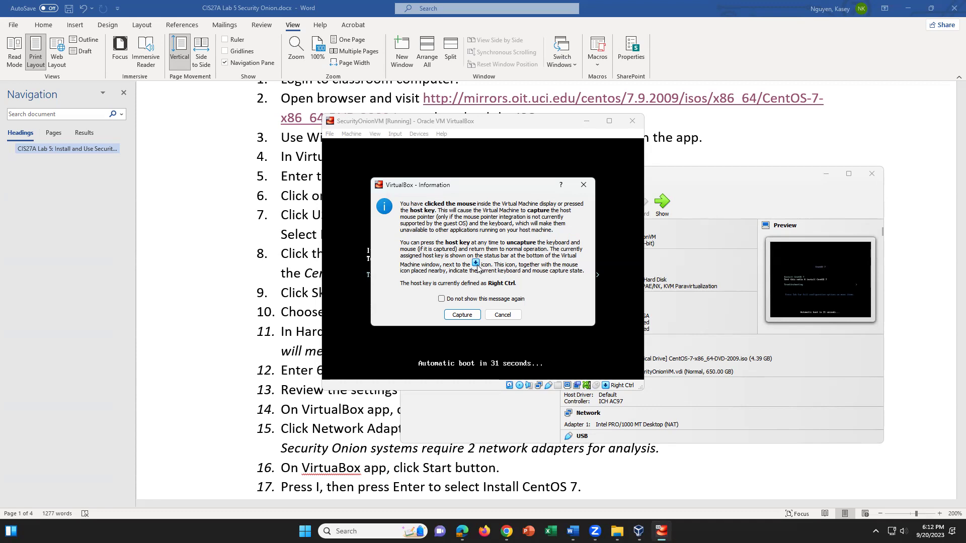
{"action": "left_click", "coordinate": [462, 315]}
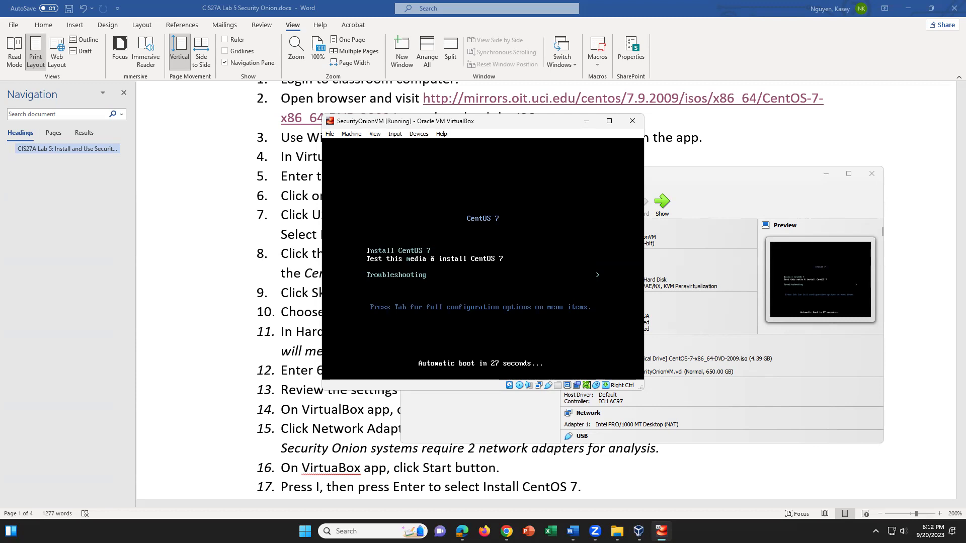
{"action": "key", "text": "i"}
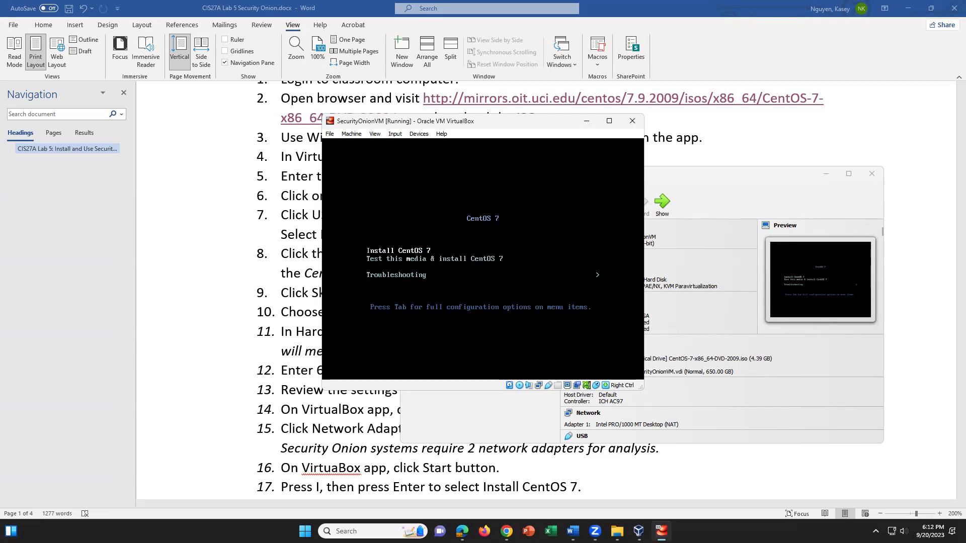
{"action": "key", "text": "Return"}
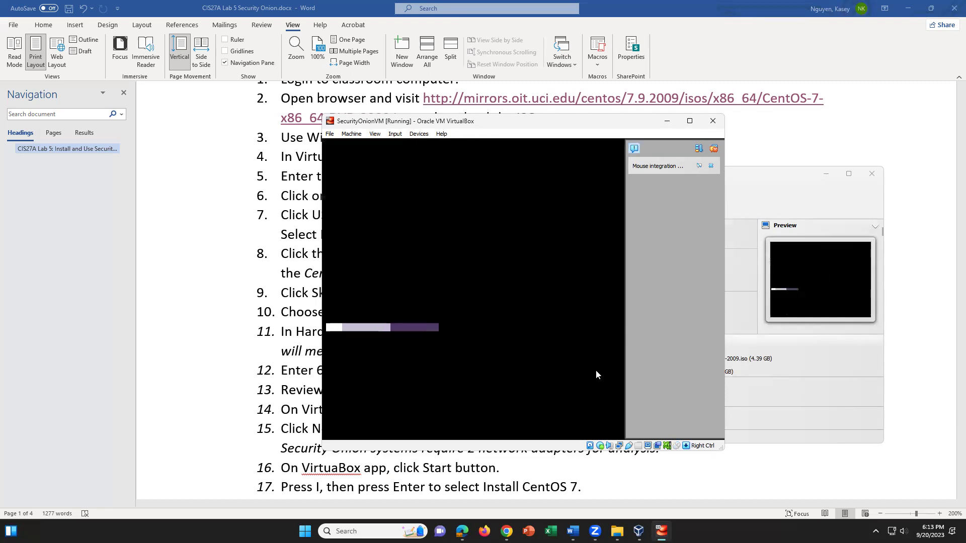
Show SecurityOnionVM's Network settings in VirtualBox Manager, with Adapter 1 on NAT
{"action": "left_click", "coordinate": [788, 366]}
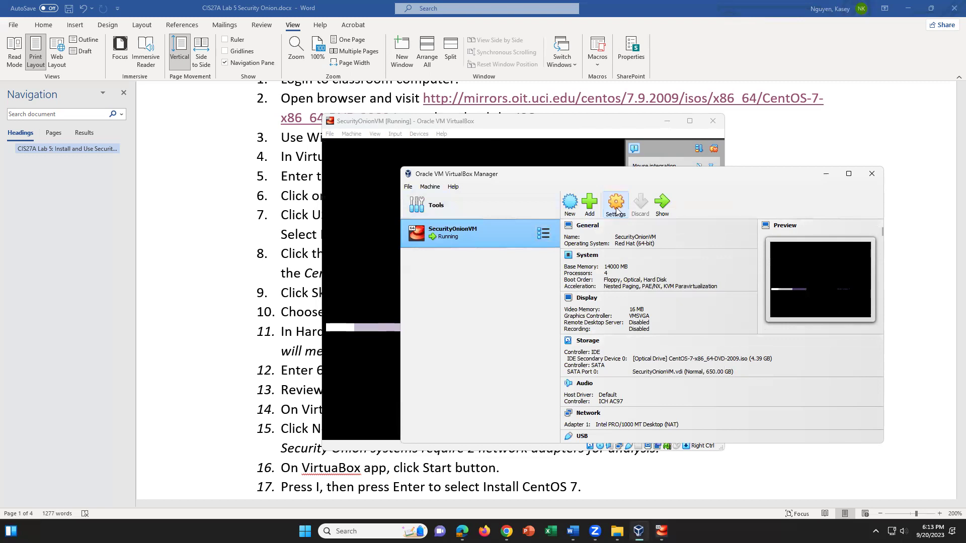
{"action": "key", "text": "ctrl+s"}
{"action": "left_click", "coordinate": [516, 291]}
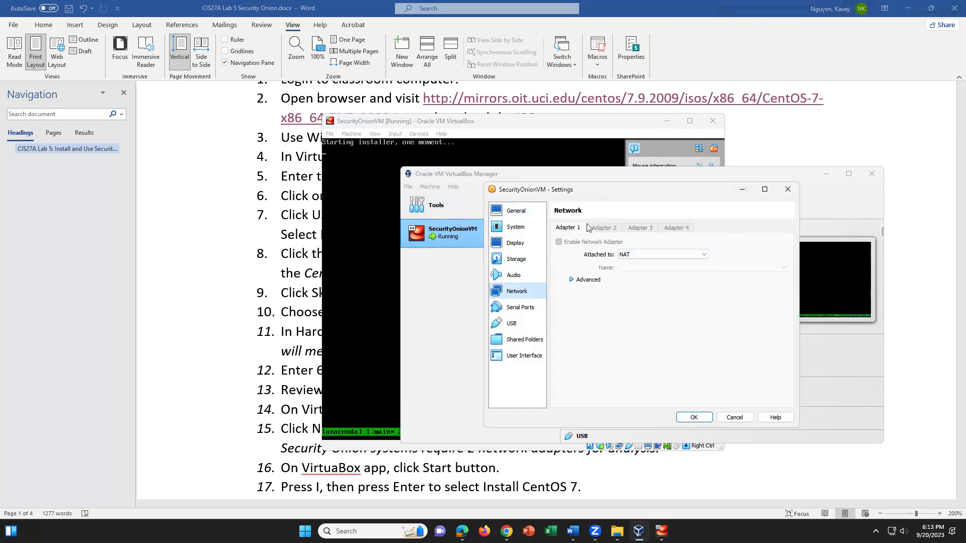
Keep Adapter 1 attached to NAT and return to the Word lab guide
{"action": "left_click", "coordinate": [635, 259]}
{"action": "left_click", "coordinate": [635, 259]}
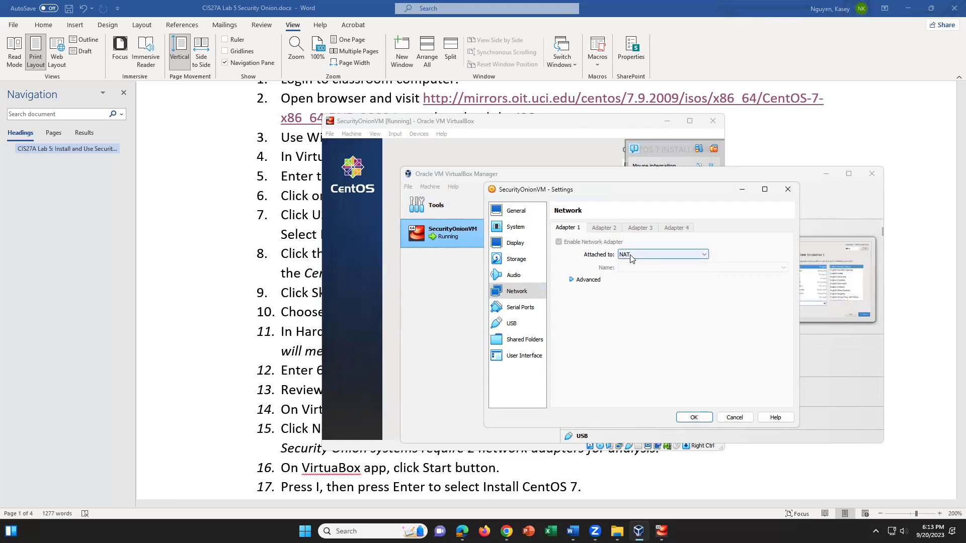
{"action": "left_click", "coordinate": [270, 299]}
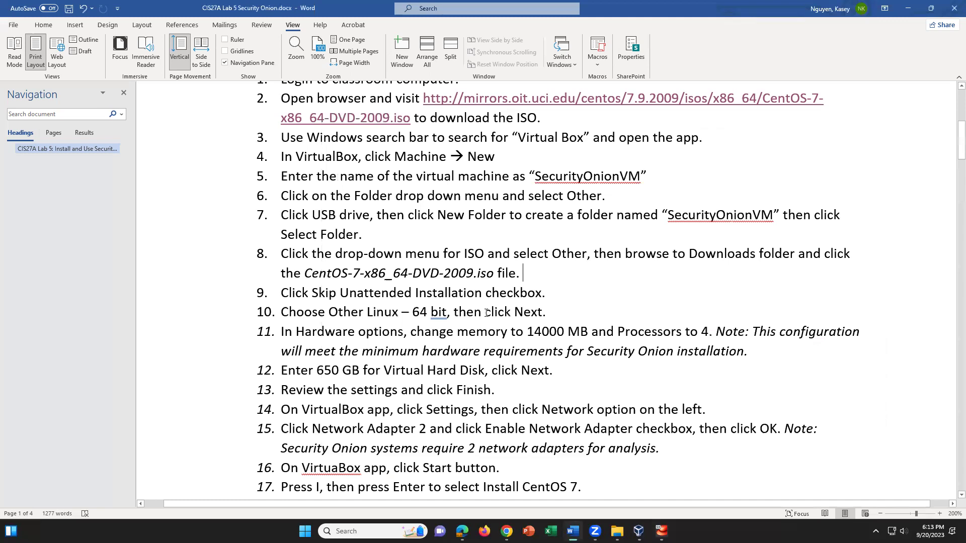
Highlight 'select NAT' in step 15 with bright green
{"action": "scroll", "coordinate": [444, 323], "scroll_direction": "down", "scroll_amount": 3}
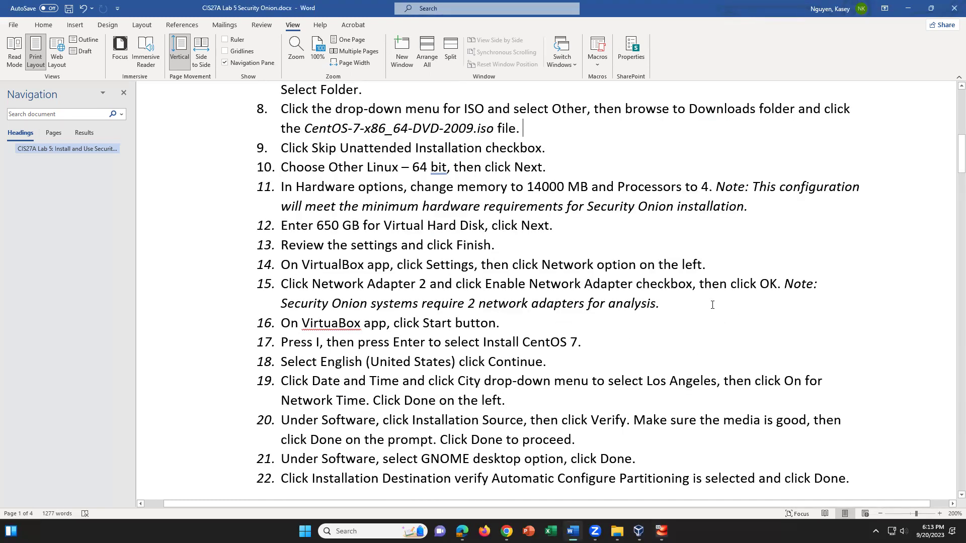
{"action": "left_click", "coordinate": [691, 305]}
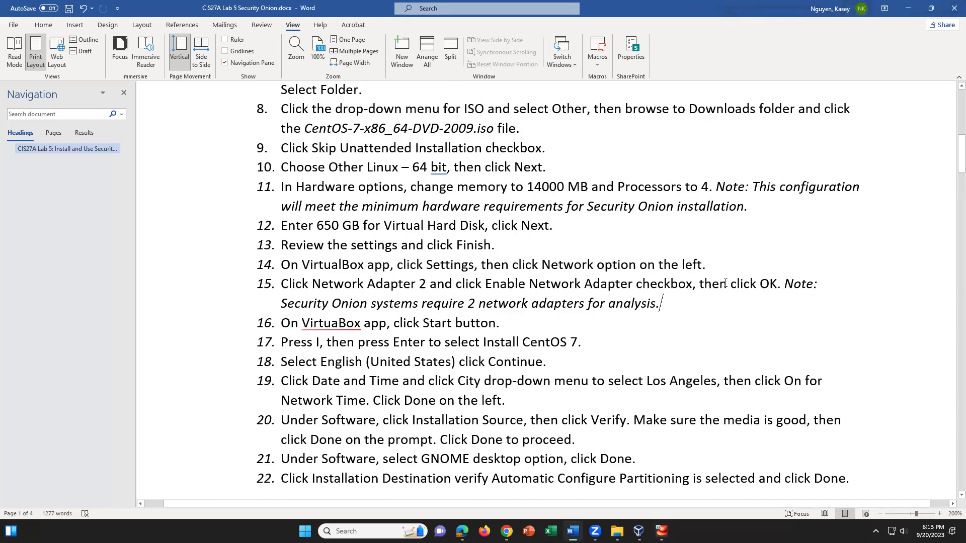
{"action": "left_click", "coordinate": [699, 289]}
{"action": "type", "text": "select NAT"}
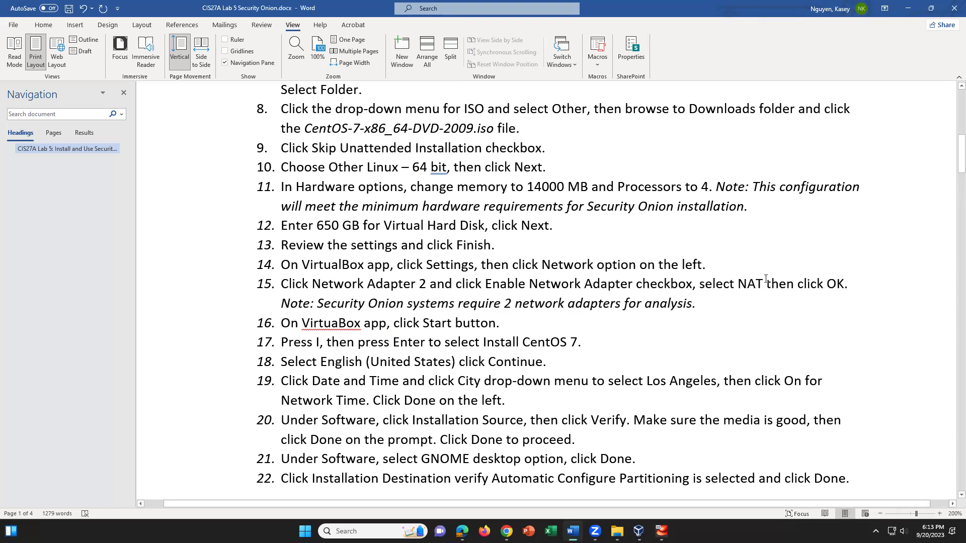
{"action": "key", "text": "ctrl+shift+Left"}
{"action": "key", "text": "ctrl+shift+Left"}
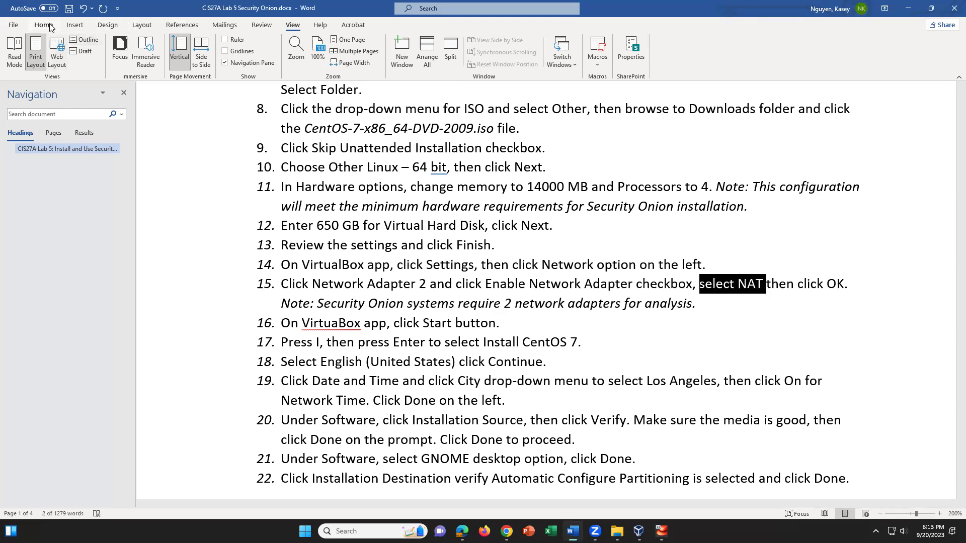
{"action": "left_click", "coordinate": [44, 25]}
{"action": "left_click", "coordinate": [204, 60]}
{"action": "left_click", "coordinate": [211, 74]}
{"action": "left_click", "coordinate": [695, 331]}
Review the end of the network adapter note, then switch to the SecurityOnionVM installer window
{"action": "left_click", "coordinate": [781, 312]}
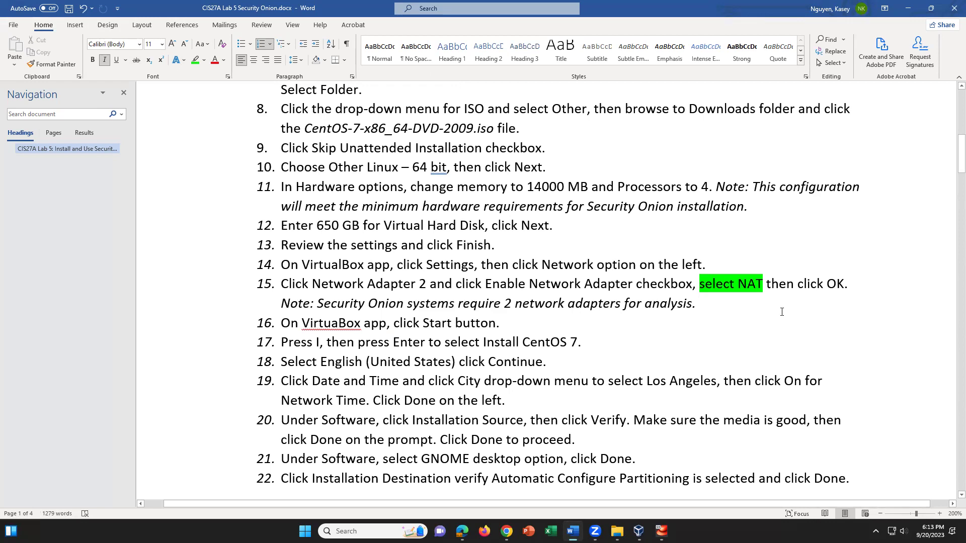
{"action": "left_click_drag", "start_coordinate": [697, 305], "coordinate": [367, 304]}
{"action": "left_click", "coordinate": [500, 323]}
{"action": "key", "text": "alt+Tab"}
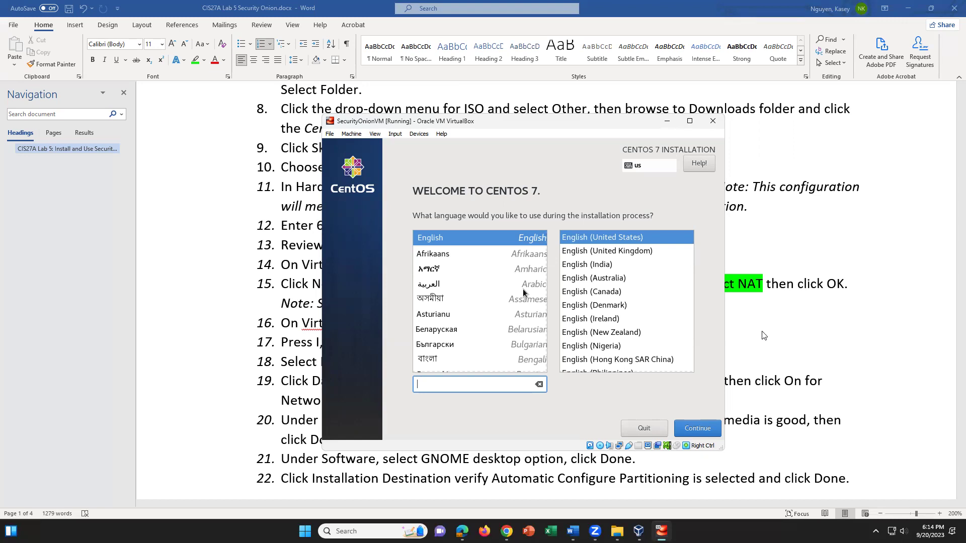
Capture input in the VM and continue with English (United States) as the install language
{"action": "left_click", "coordinate": [580, 282]}
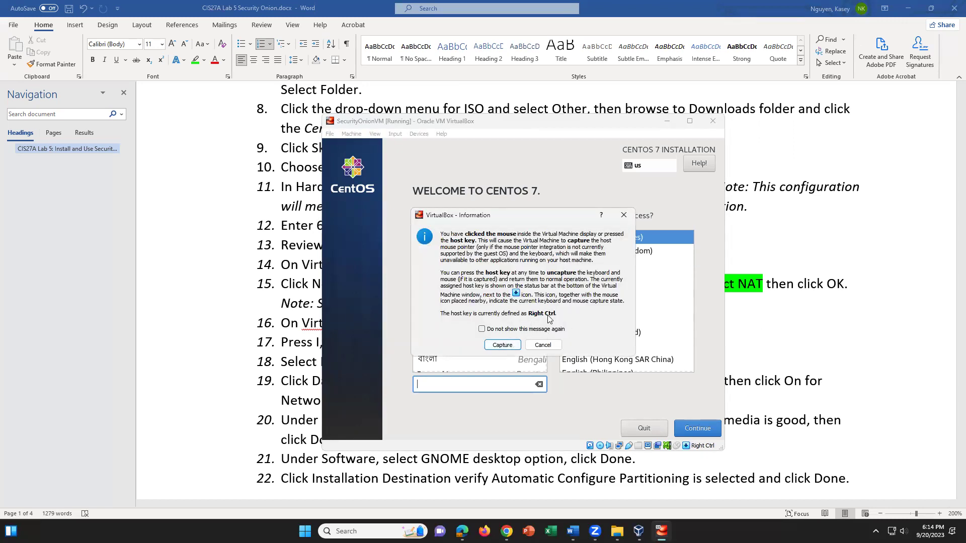
{"action": "left_click", "coordinate": [507, 347]}
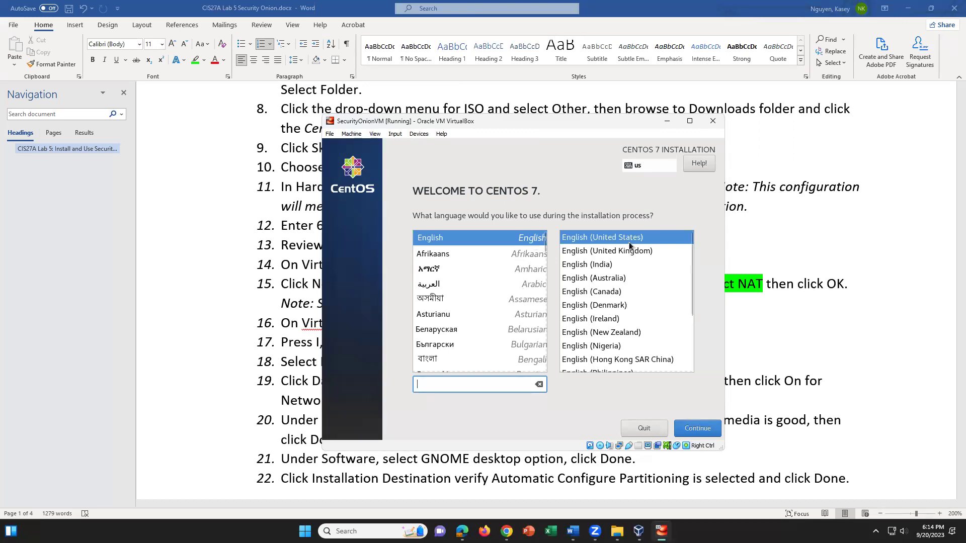
{"action": "left_click", "coordinate": [699, 430]}
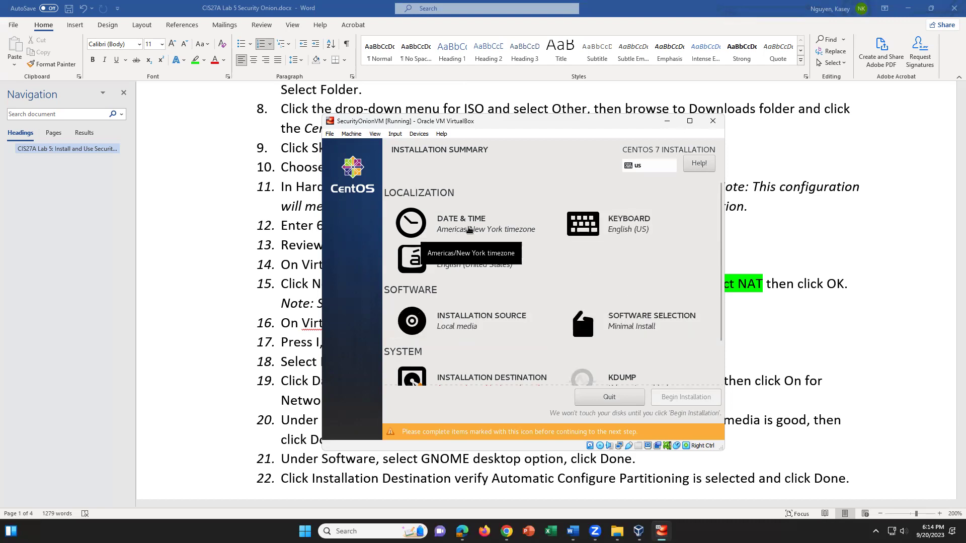
Set the Date & Time city to Los Angeles, turn Network Time on, and confirm
{"action": "left_click", "coordinate": [469, 229]}
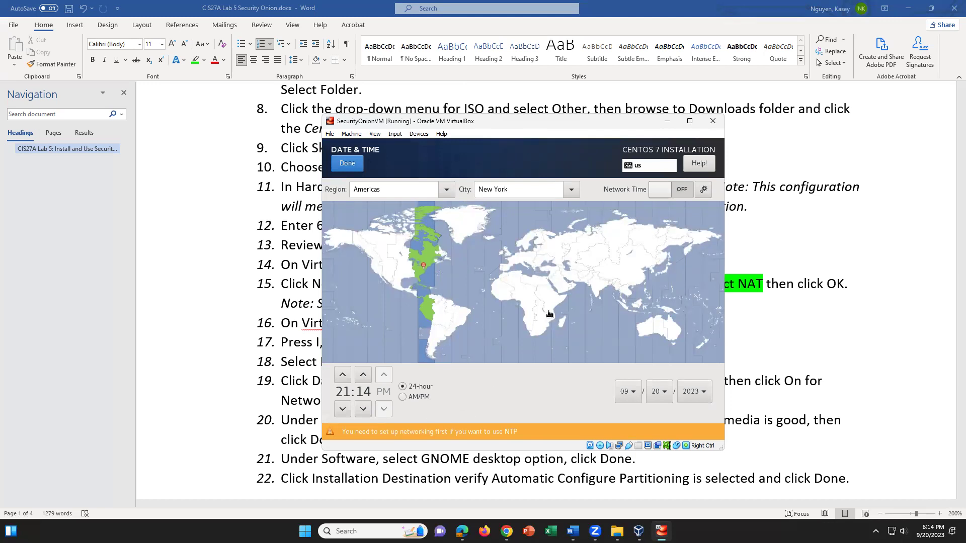
{"action": "left_click", "coordinate": [571, 189]}
{"action": "scroll", "coordinate": [527, 265], "scroll_direction": "up", "scroll_amount": 2}
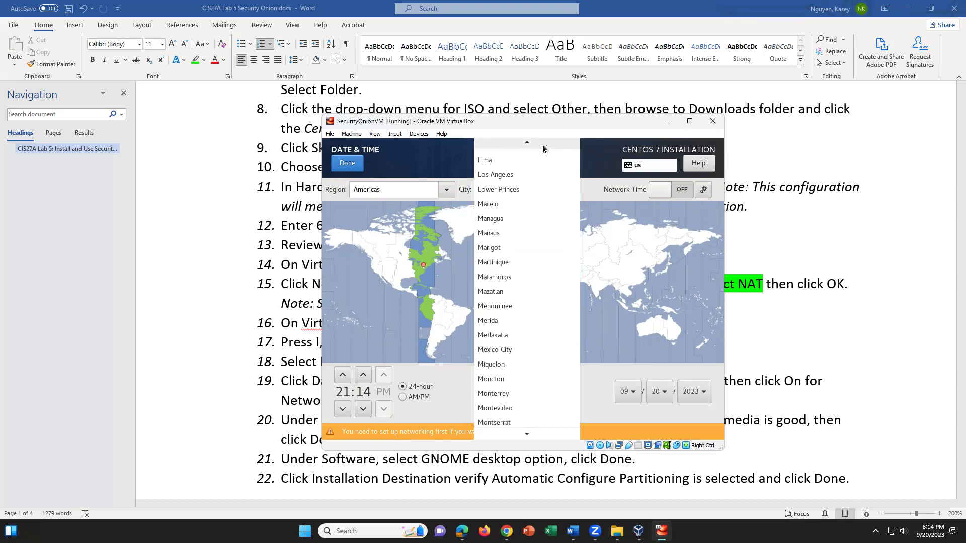
{"action": "left_click", "coordinate": [531, 184]}
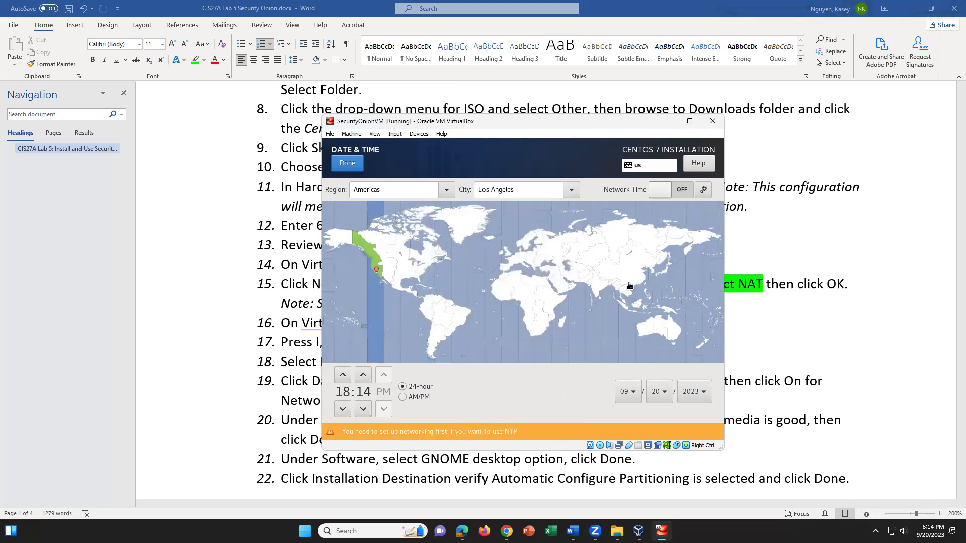
{"action": "left_click", "coordinate": [665, 190]}
{"action": "left_click", "coordinate": [666, 190]}
{"action": "left_click", "coordinate": [679, 194]}
{"action": "left_click", "coordinate": [679, 194]}
{"action": "left_click", "coordinate": [347, 165]}
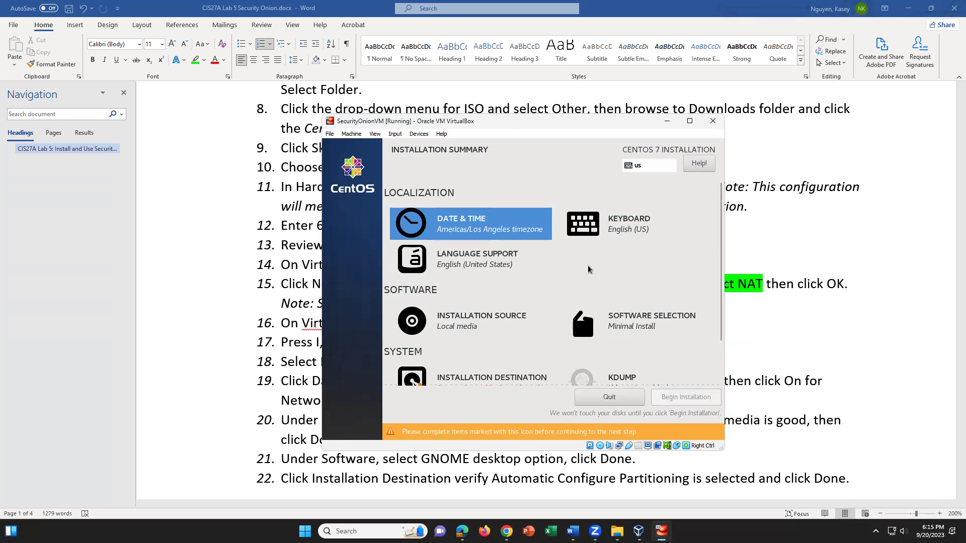
Release the VM's input capture, dismiss the Windows security screen, and bring Word forward
{"action": "key", "text": "Tab"}
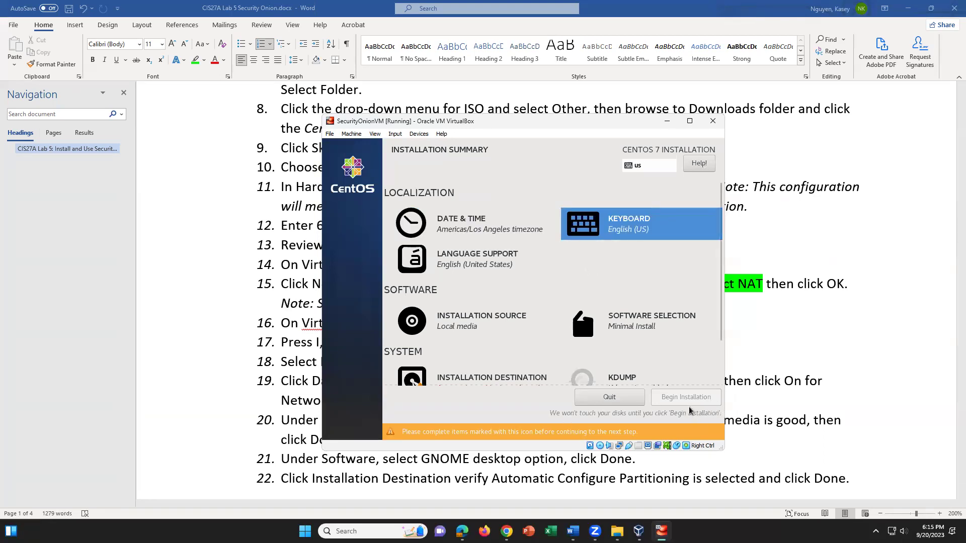
{"action": "scroll", "coordinate": [690, 410], "scroll_direction": "down", "scroll_amount": 1}
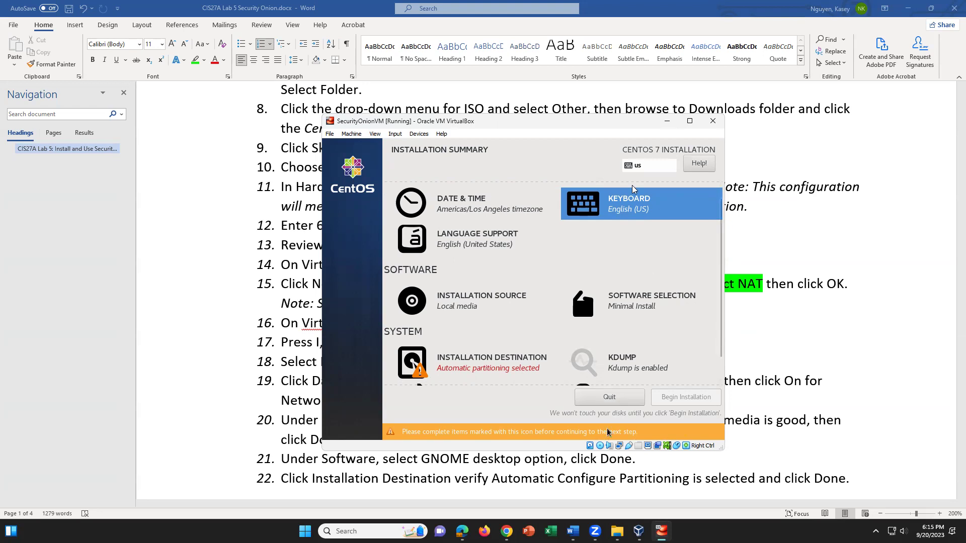
{"action": "key", "text": "alt+Tab"}
{"action": "key", "text": "ctrl+alt+Delete"}
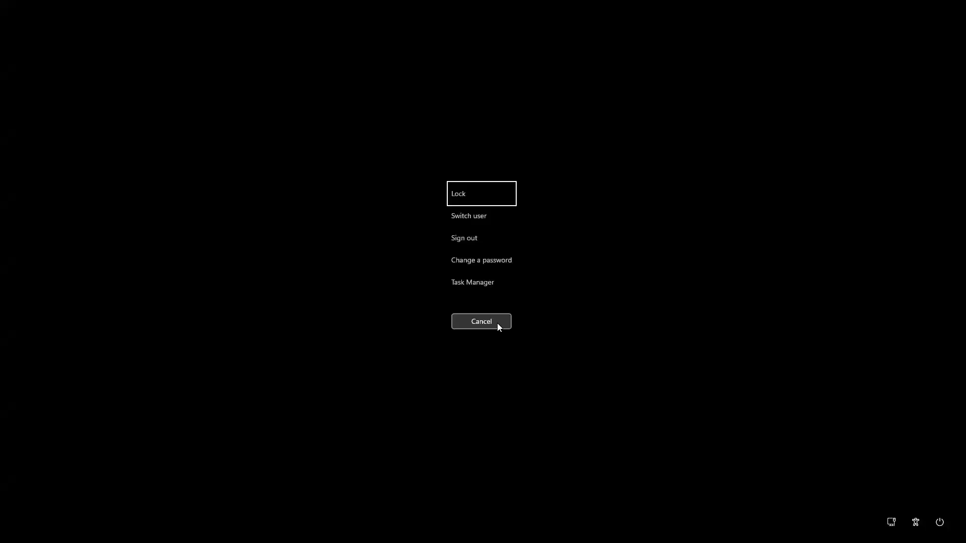
{"action": "left_click", "coordinate": [497, 323]}
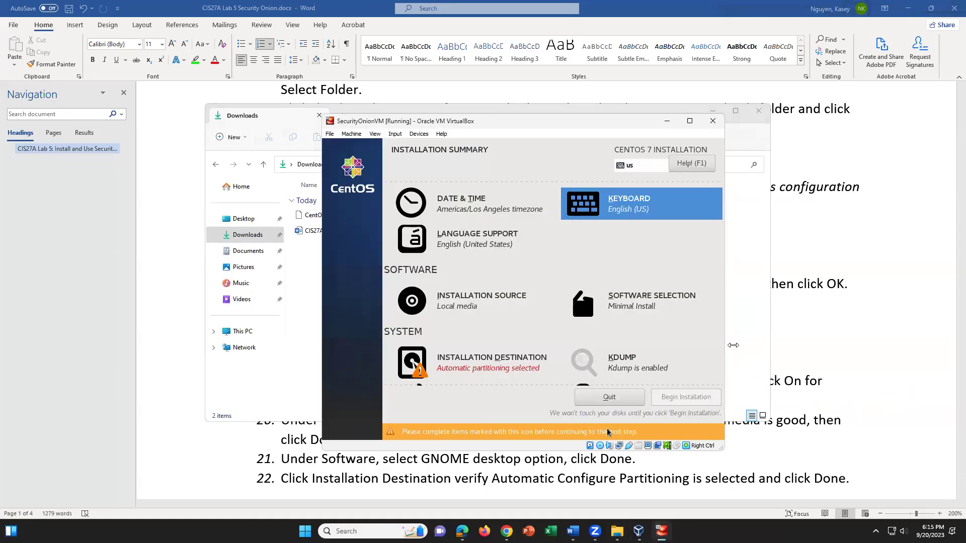
{"action": "left_click", "coordinate": [826, 397]}
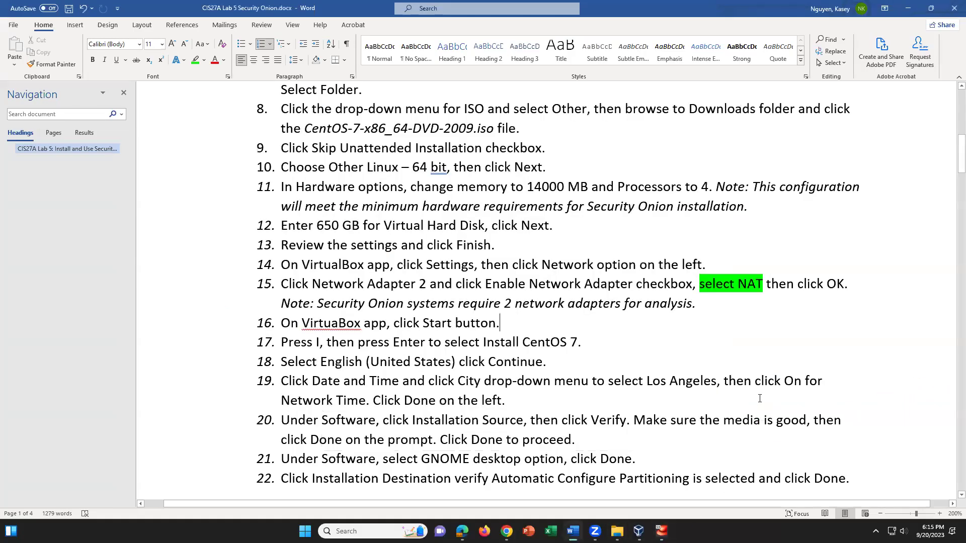
Select and reread step 19's instructions in the lab guide
{"action": "left_click_drag", "start_coordinate": [313, 383], "coordinate": [443, 401]}
{"action": "left_click", "coordinate": [518, 401]}
{"action": "scroll", "coordinate": [572, 416], "scroll_direction": "down", "scroll_amount": 1}
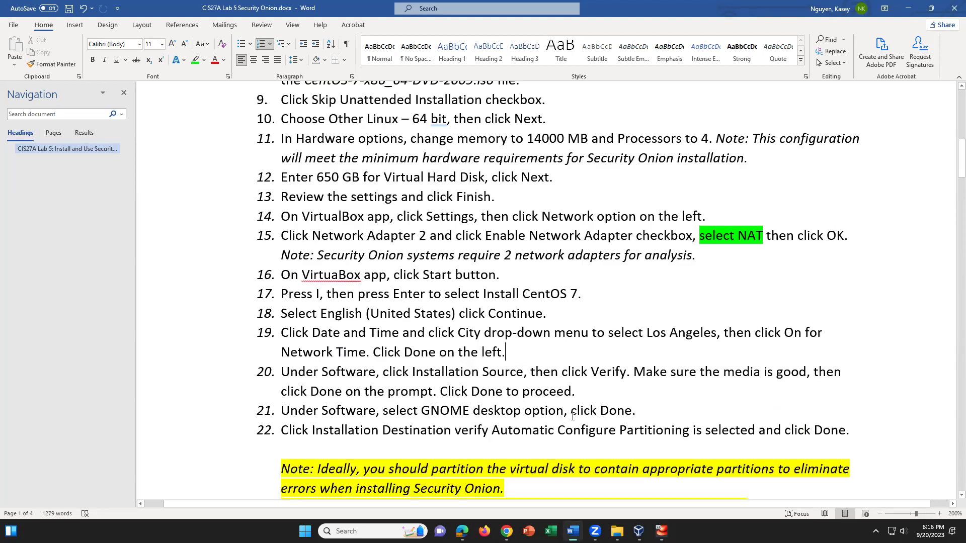
Reread step 20 and the GNOME desktop step, then return to the installer
{"action": "left_click", "coordinate": [378, 373]}
{"action": "left_click_drag", "start_coordinate": [425, 374], "coordinate": [383, 374]}
{"action": "left_click_drag", "start_coordinate": [541, 384], "coordinate": [578, 392]}
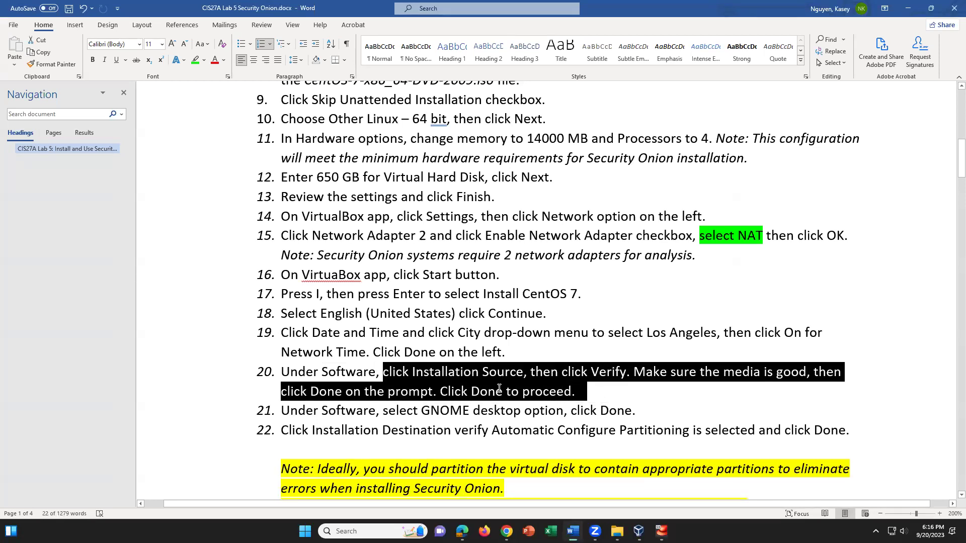
{"action": "left_click", "coordinate": [507, 391]}
{"action": "left_click", "coordinate": [453, 410]}
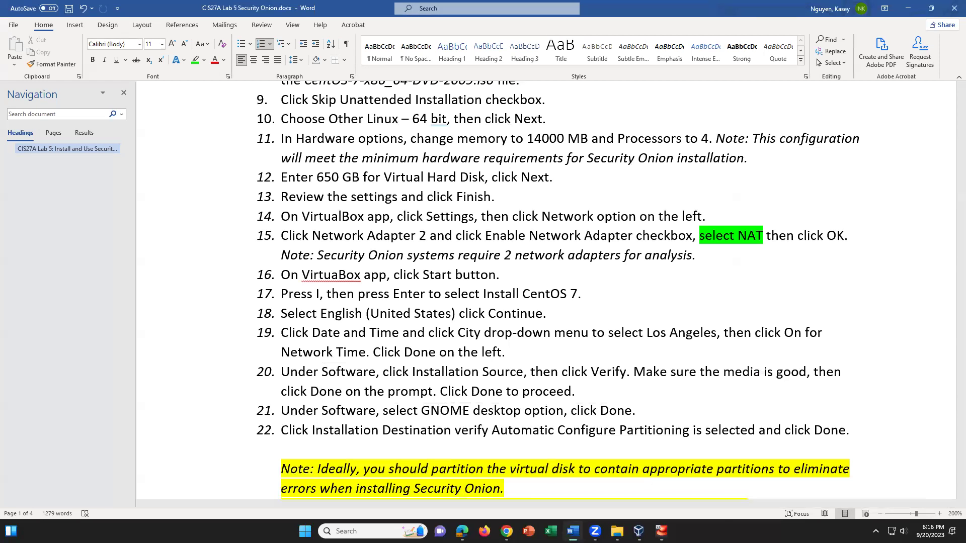
{"action": "left_click", "coordinate": [661, 531]}
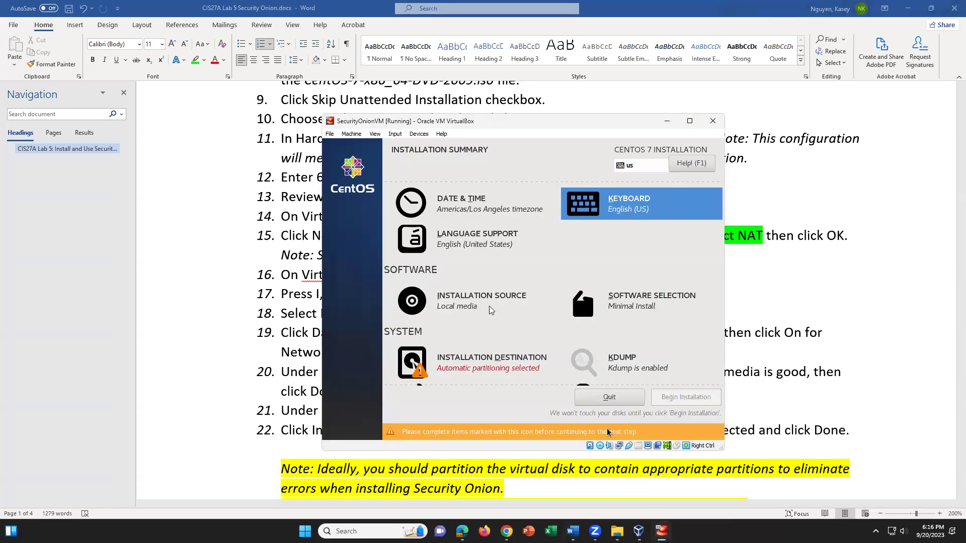
Verify the CentOS media from the Installation Source page and close the passing result
{"action": "left_click", "coordinate": [517, 318]}
{"action": "left_click", "coordinate": [502, 344]}
{"action": "left_click", "coordinate": [473, 300]}
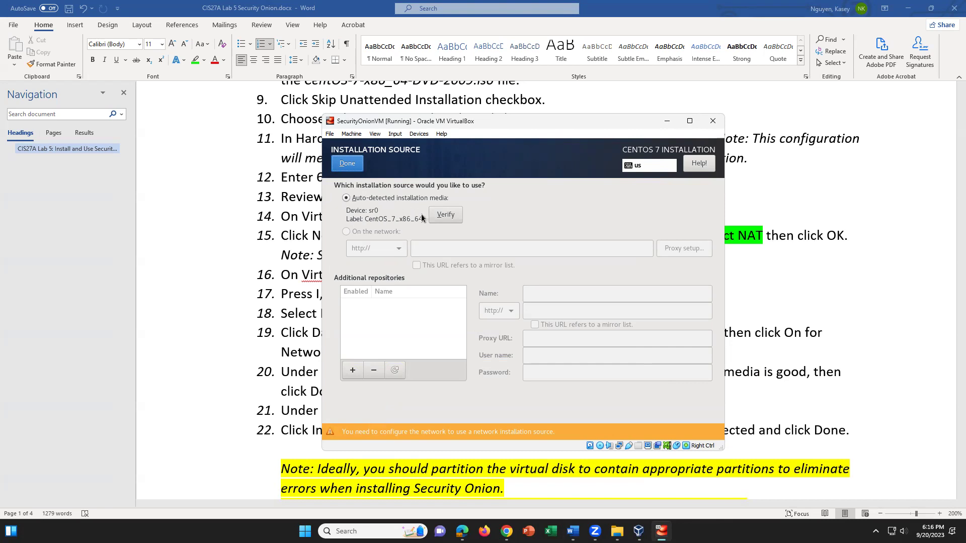
{"action": "left_click", "coordinate": [443, 215]}
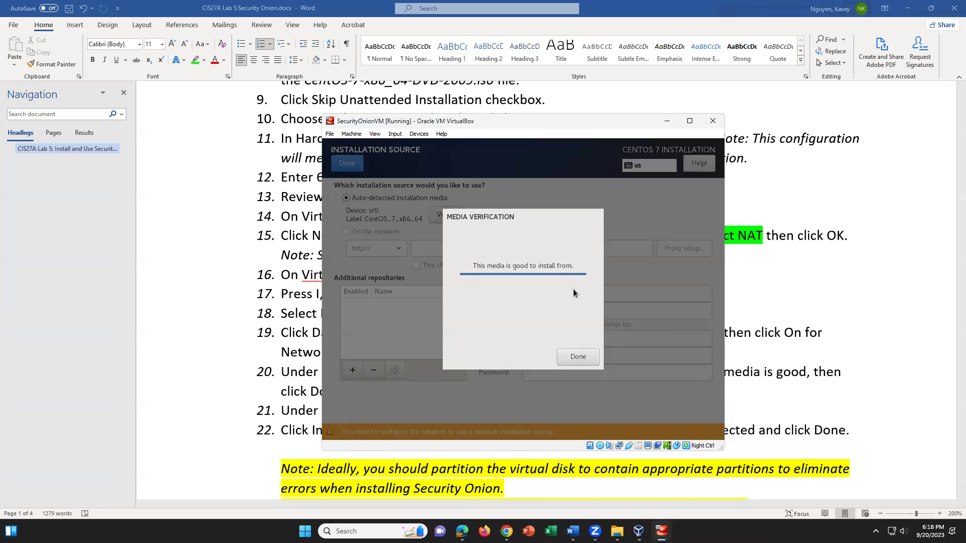
{"action": "left_click", "coordinate": [582, 359]}
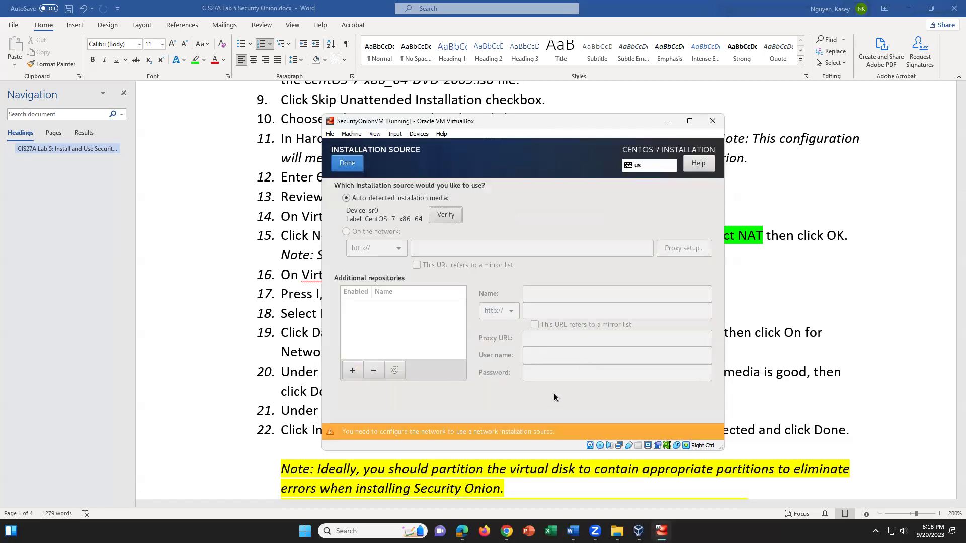
Choose GNOME Desktop as the base environment in Software Selection and confirm
{"action": "left_click", "coordinate": [341, 169]}
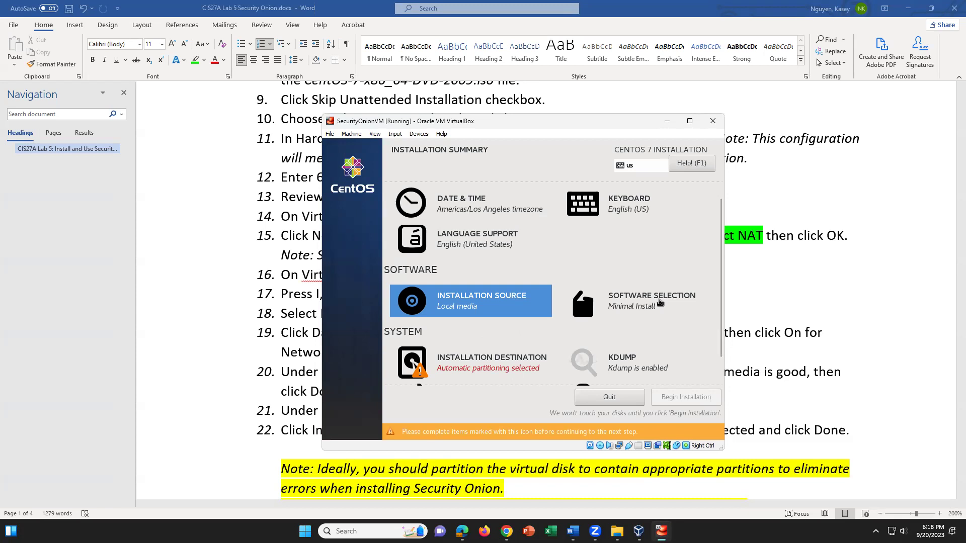
{"action": "left_click", "coordinate": [660, 301]}
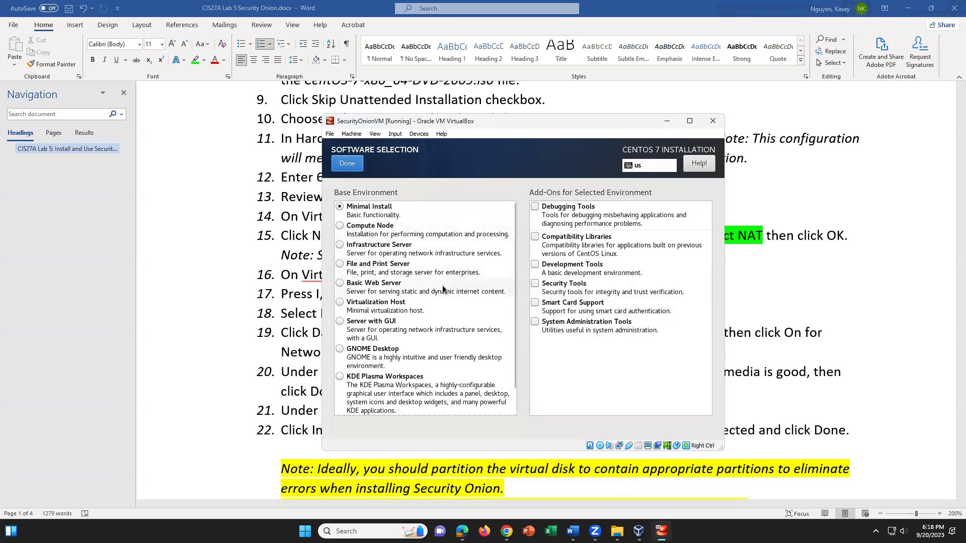
{"action": "left_click", "coordinate": [341, 349]}
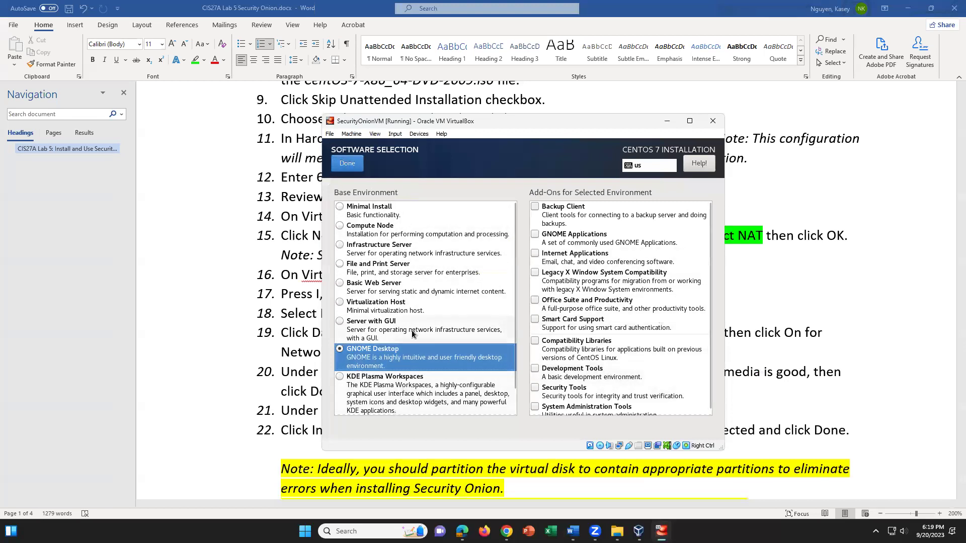
{"action": "left_click", "coordinate": [347, 163]}
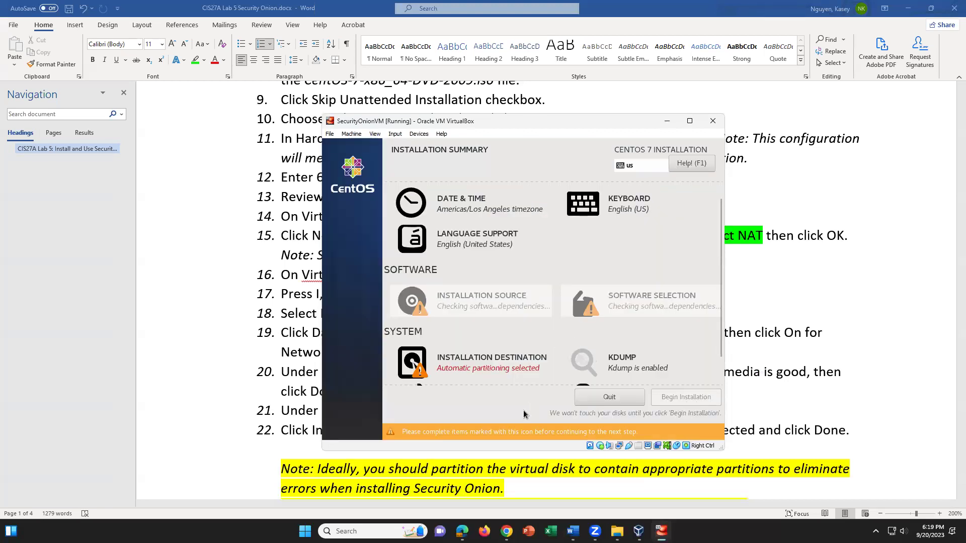
Choose the 650 GiB ATA VBOX HARDDISK as the install destination, then return to Word
{"action": "left_click", "coordinate": [495, 363]}
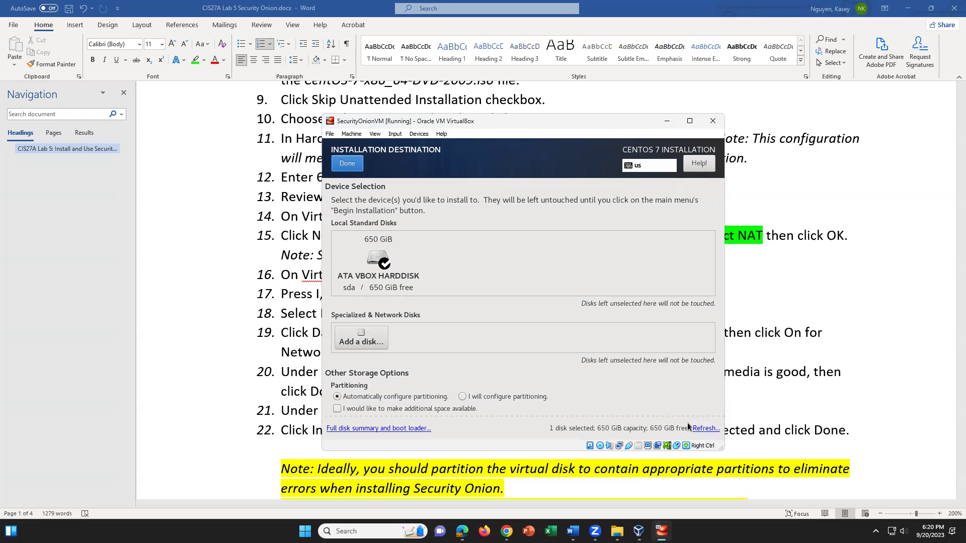
{"action": "left_click", "coordinate": [513, 345]}
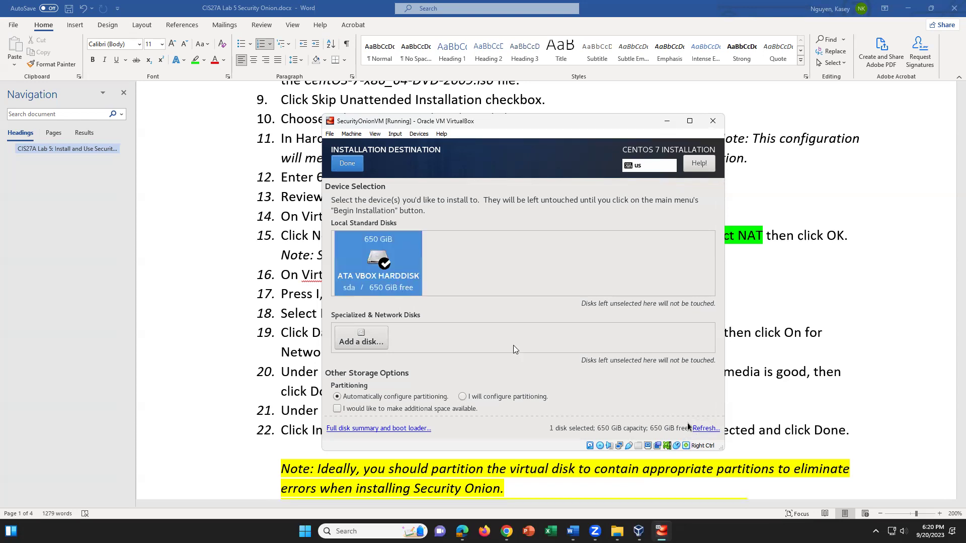
{"action": "left_click", "coordinate": [449, 412]}
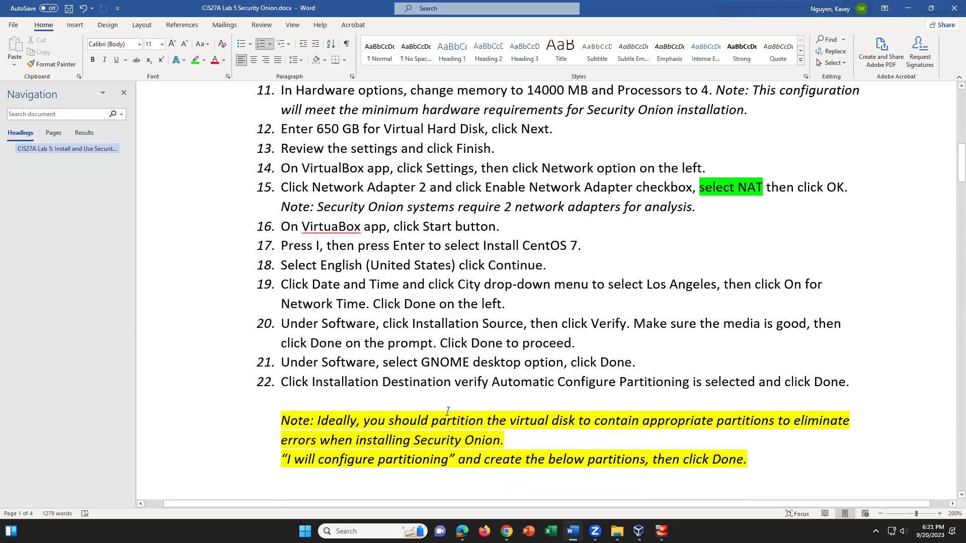
On page 2, select and review the 300GB / and 300GB /nsm partition lines
{"action": "scroll", "coordinate": [458, 406], "scroll_direction": "down", "scroll_amount": 2}
{"action": "scroll", "coordinate": [417, 405], "scroll_direction": "down", "scroll_amount": 10}
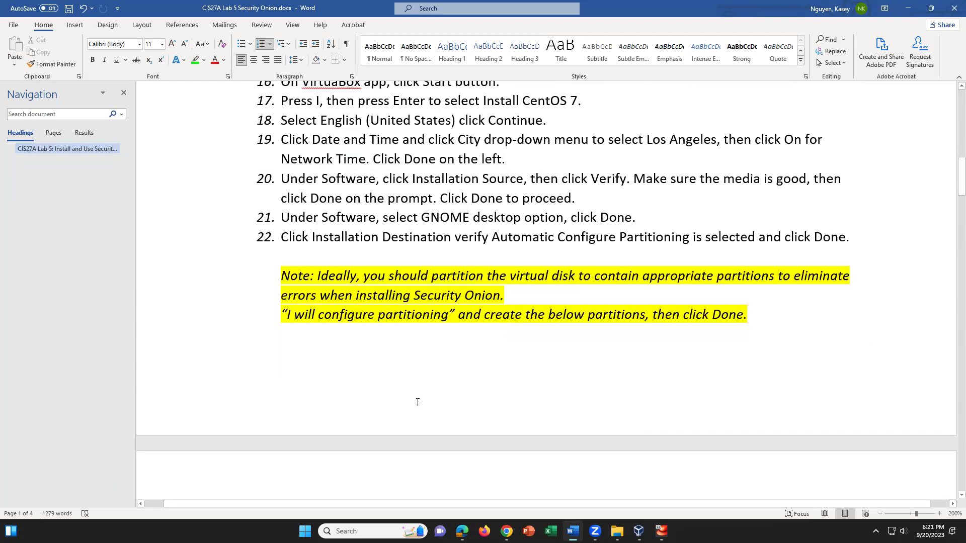
{"action": "triple_click", "coordinate": [291, 227]}
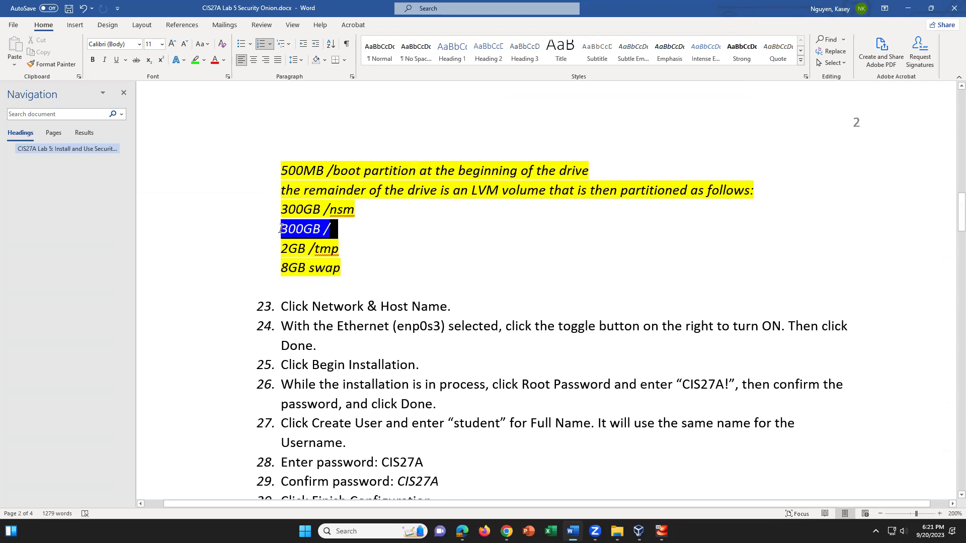
{"action": "left_click", "coordinate": [405, 252]}
{"action": "triple_click", "coordinate": [358, 213]}
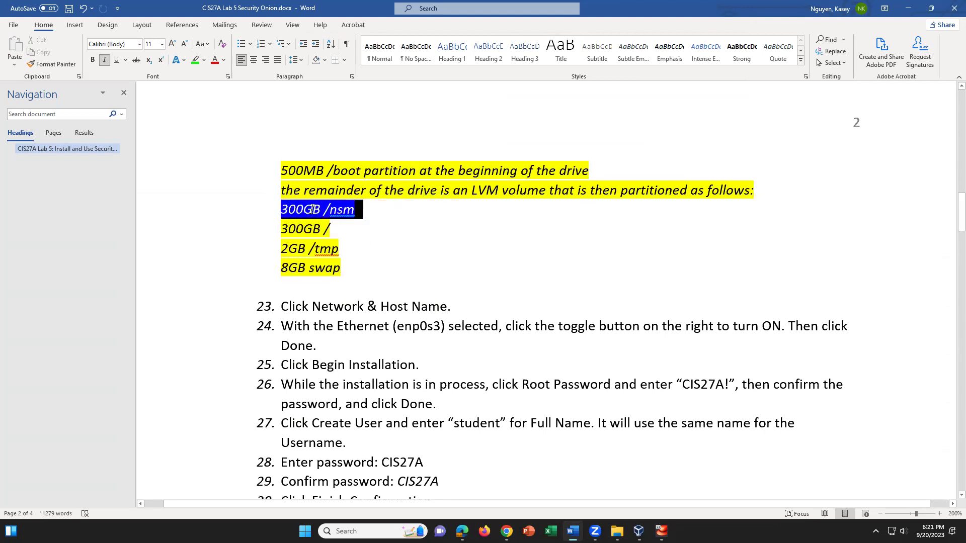
{"action": "left_click", "coordinate": [365, 216]}
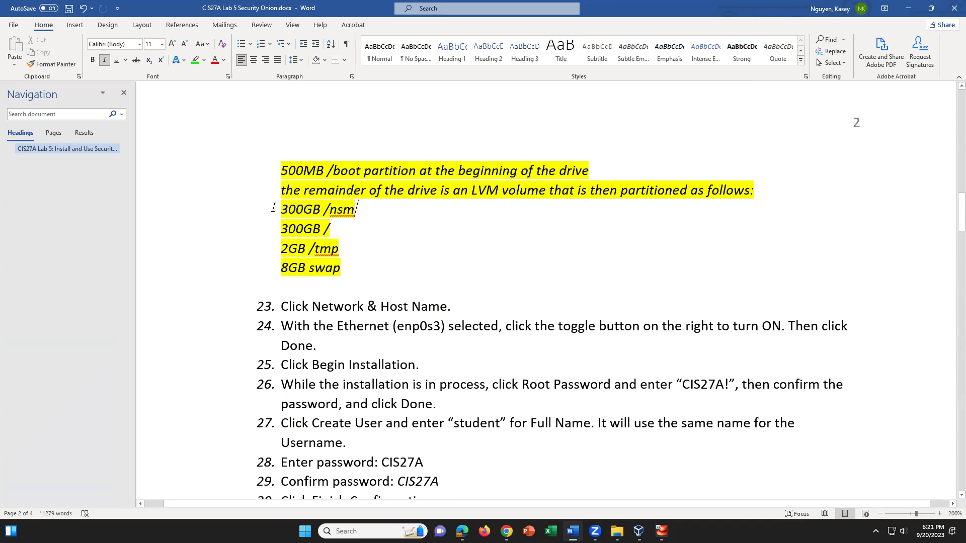
{"action": "mouse_move", "coordinate": [282, 209]}
{"action": "left_mouse_down"}
{"action": "mouse_move", "coordinate": [347, 209]}
{"action": "mouse_move", "coordinate": [367, 229]}
{"action": "mouse_move", "coordinate": [291, 211]}
{"action": "left_mouse_up"}
{"action": "left_click", "coordinate": [352, 235]}
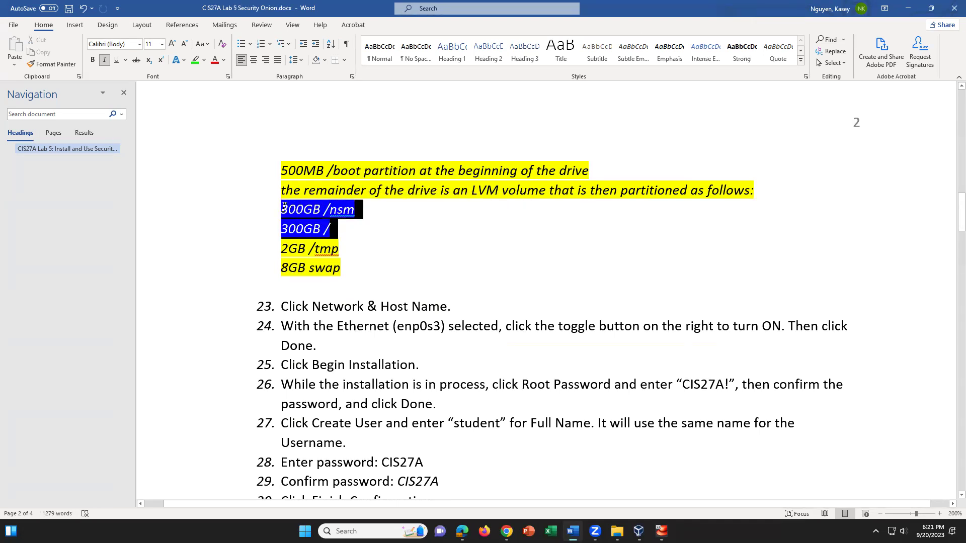
{"action": "left_click_drag", "start_coordinate": [385, 270], "coordinate": [281, 210]}
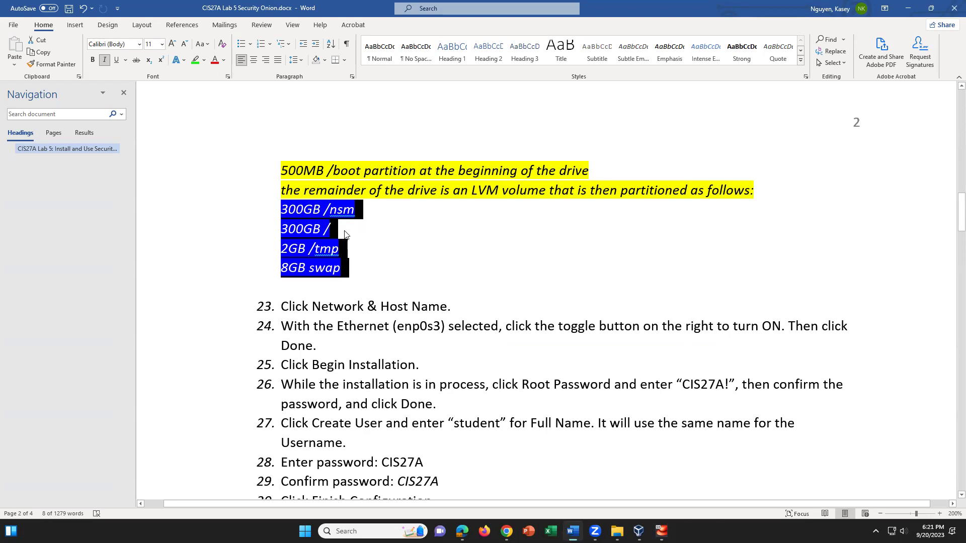
{"action": "left_click", "coordinate": [367, 255]}
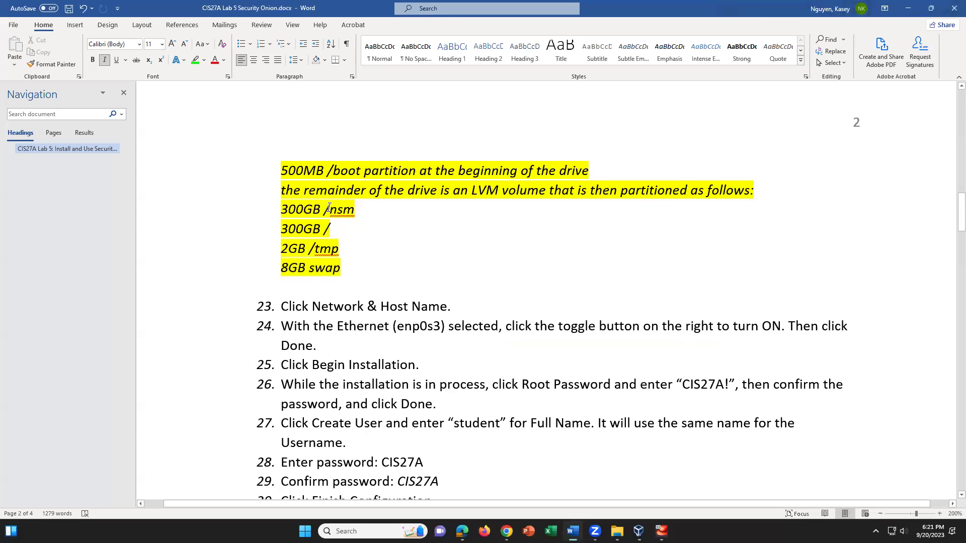
{"action": "double_click", "coordinate": [354, 210]}
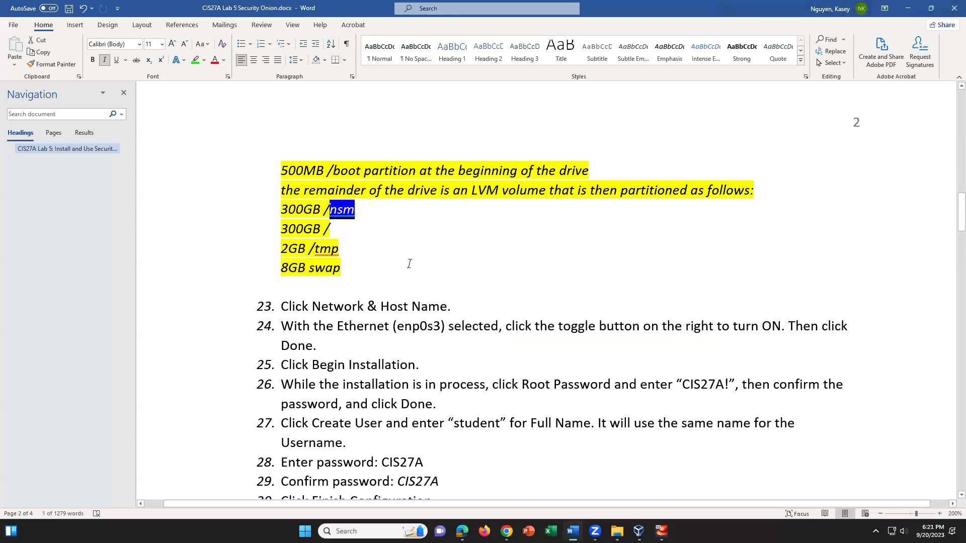
{"action": "left_click_drag", "start_coordinate": [327, 231], "coordinate": [360, 211]}
{"action": "left_click", "coordinate": [294, 232]}
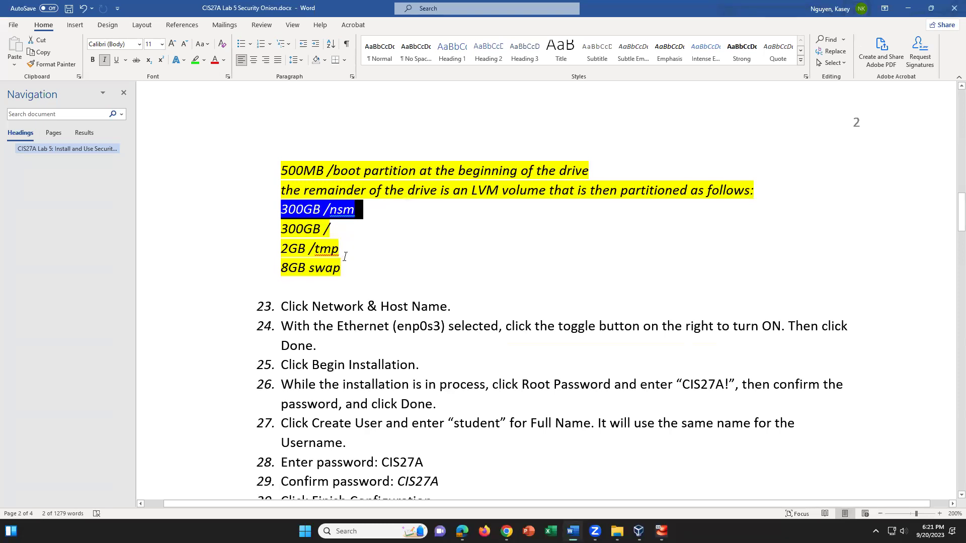
Review the 2GB /tmp and 8GB swap lines, then bring the VirtualBox installer forward
{"action": "left_click_drag", "start_coordinate": [275, 250], "coordinate": [335, 280]}
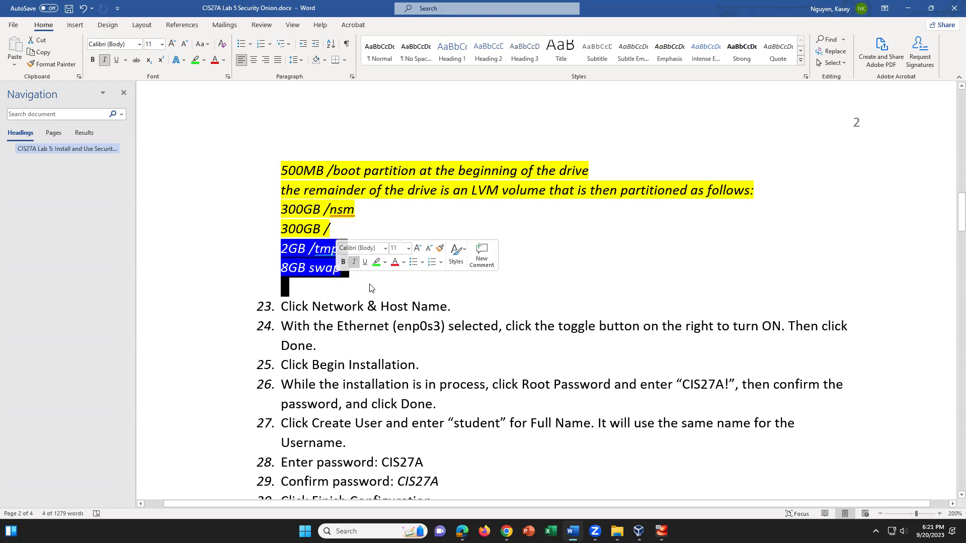
{"action": "left_click", "coordinate": [370, 287]}
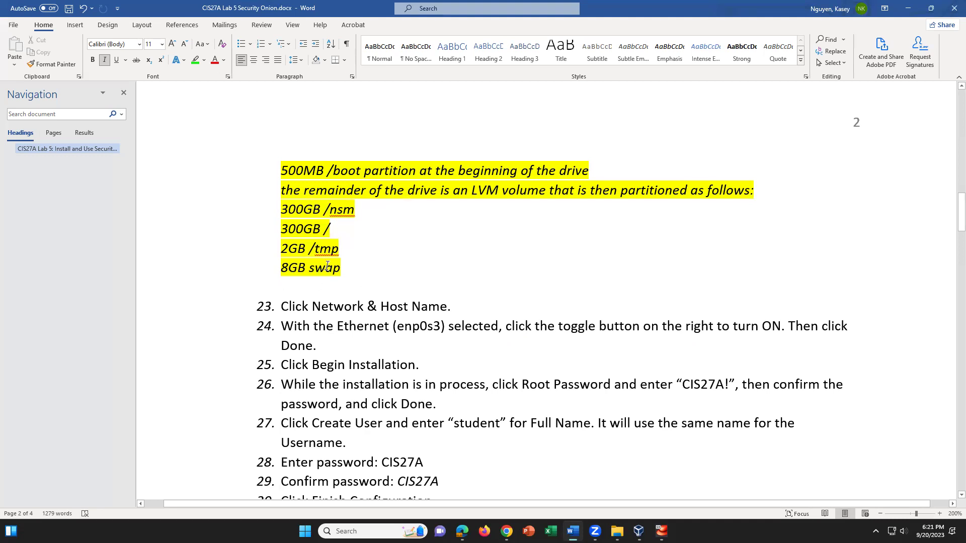
{"action": "left_click_drag", "start_coordinate": [352, 268], "coordinate": [267, 248]}
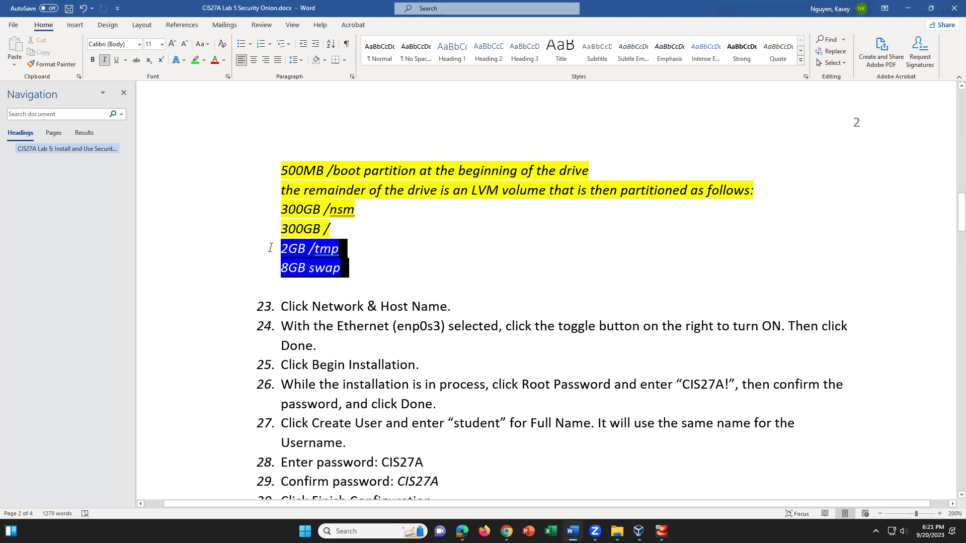
{"action": "left_click", "coordinate": [362, 271]}
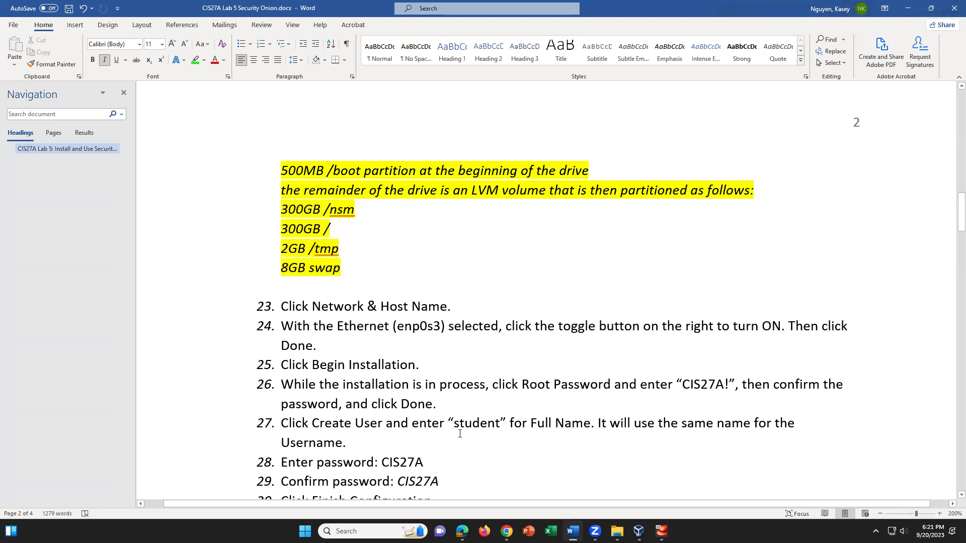
{"action": "left_click", "coordinate": [660, 531]}
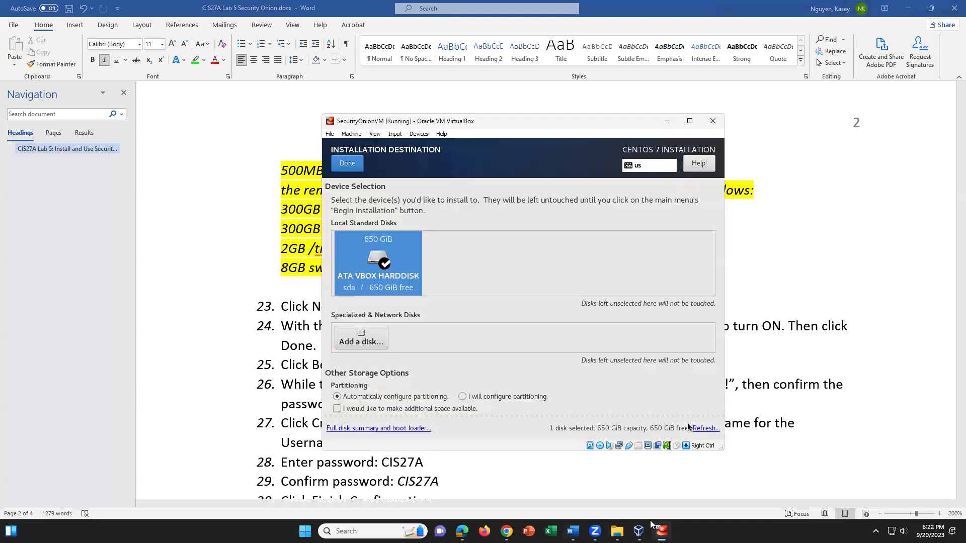
Capture input in the VM and confirm the disk with automatic partitioning
{"action": "left_click", "coordinate": [401, 389]}
{"action": "left_click", "coordinate": [500, 346]}
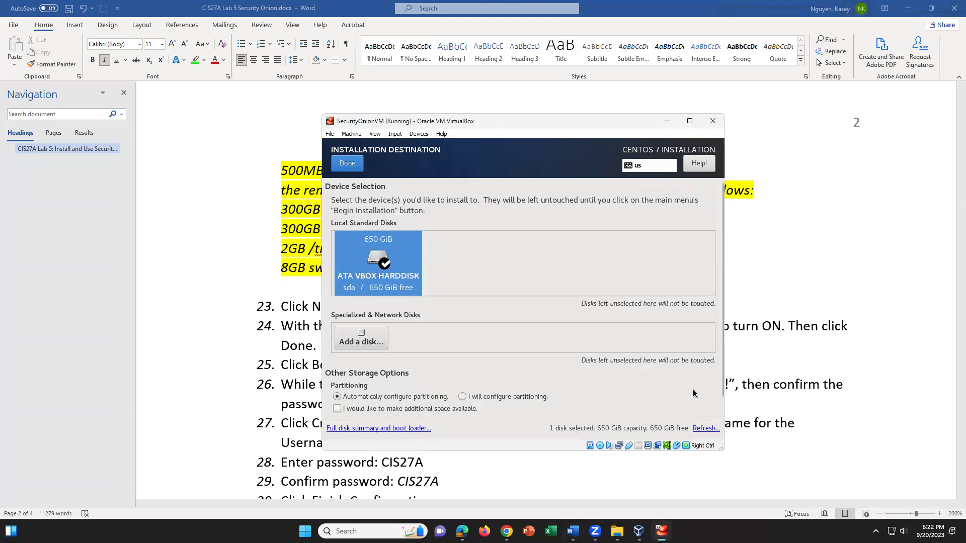
{"action": "left_click", "coordinate": [347, 164]}
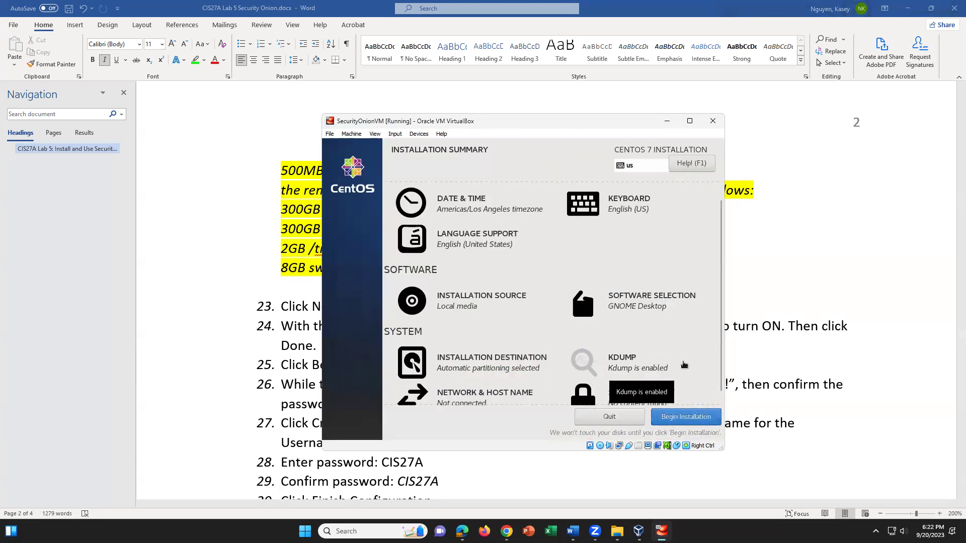
{"action": "scroll", "coordinate": [684, 364], "scroll_direction": "down", "scroll_amount": 1}
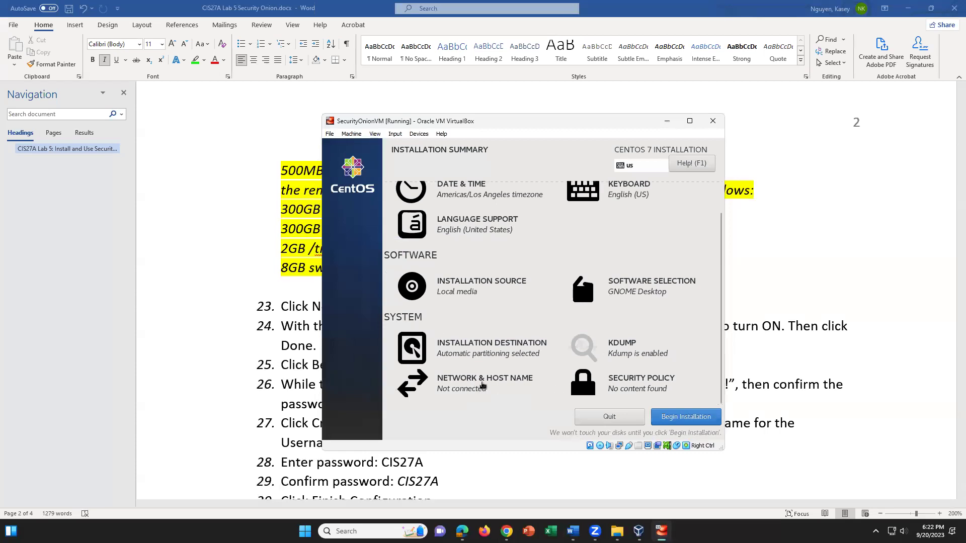
{"action": "left_click", "coordinate": [483, 384]}
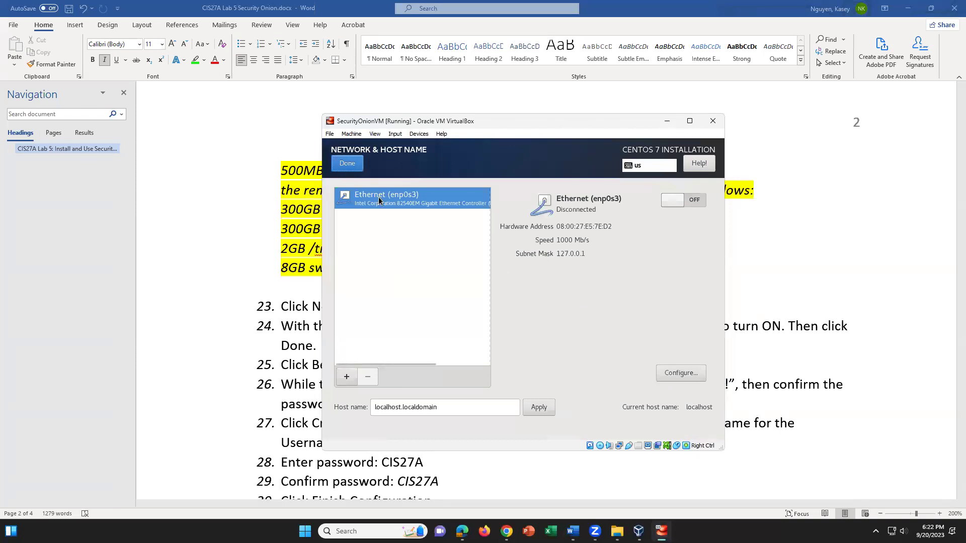
Switch Ethernet (enp0s3) on and return to the installation summary
{"action": "left_click", "coordinate": [676, 205]}
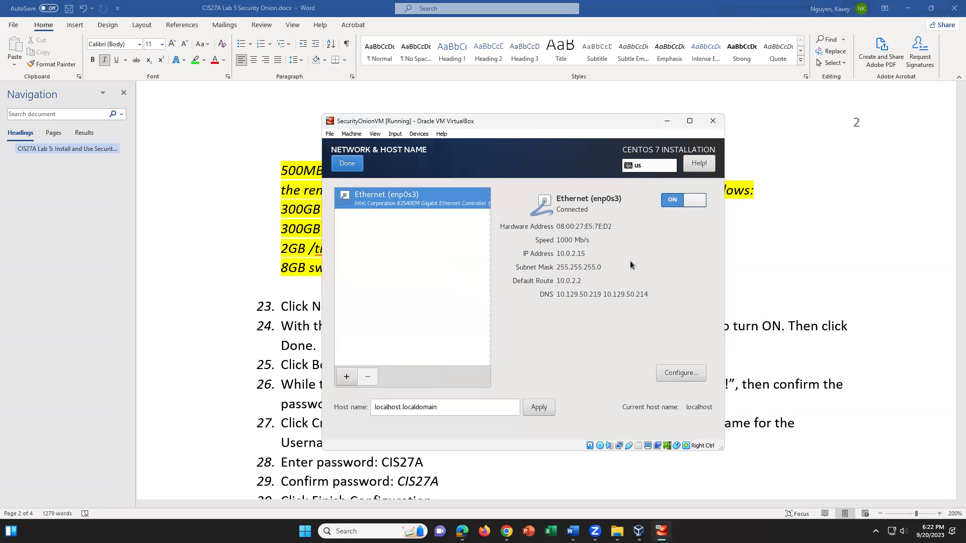
{"action": "left_click", "coordinate": [348, 166]}
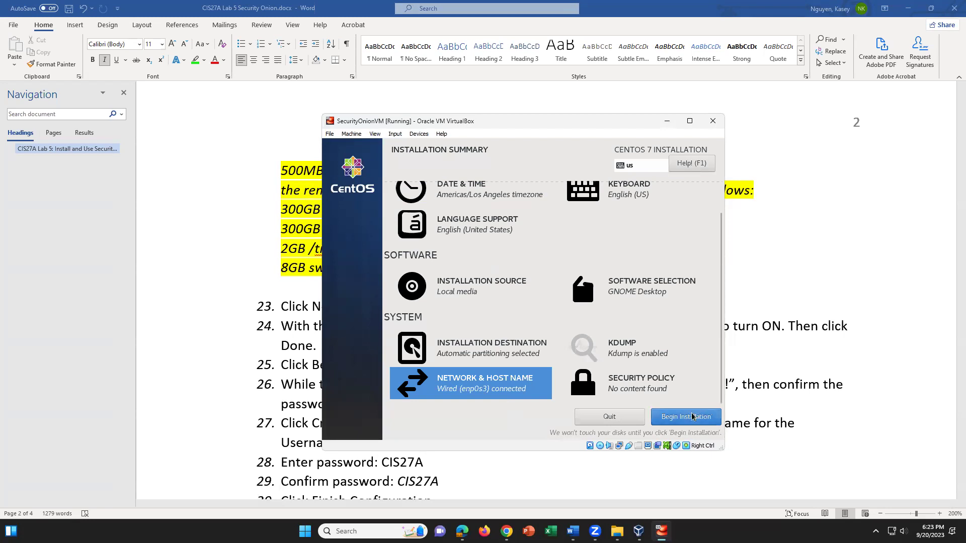
Begin installation and set the root password, entering it twice to confirm
{"action": "left_click", "coordinate": [686, 417]}
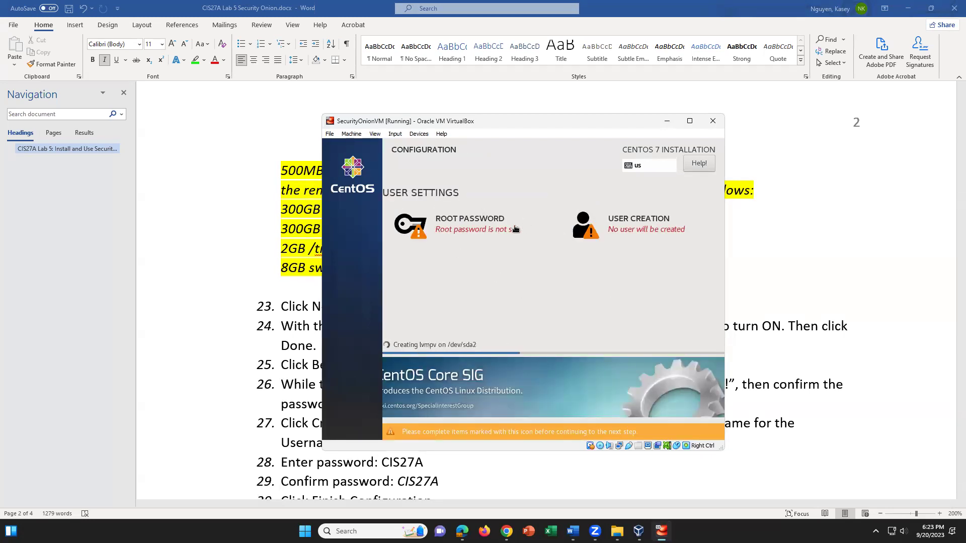
{"action": "left_click", "coordinate": [472, 225]}
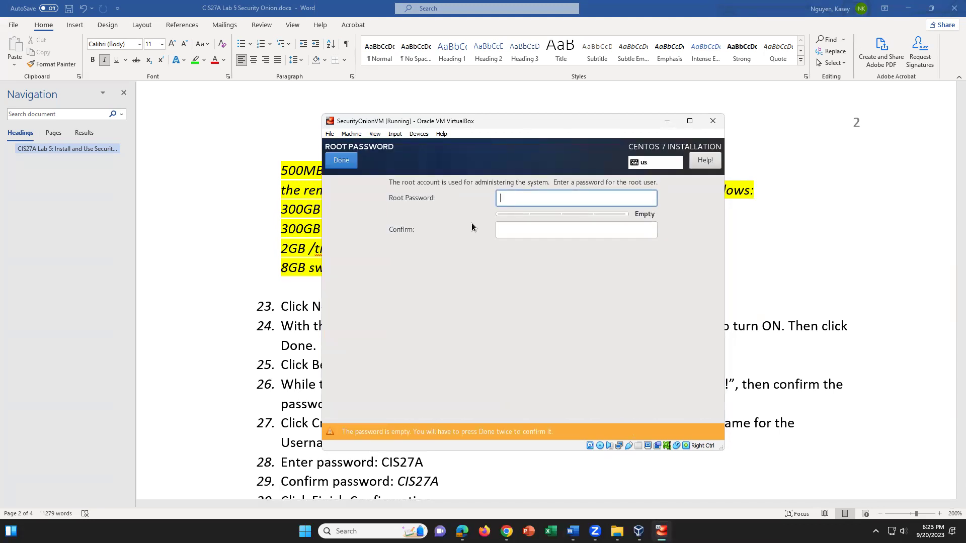
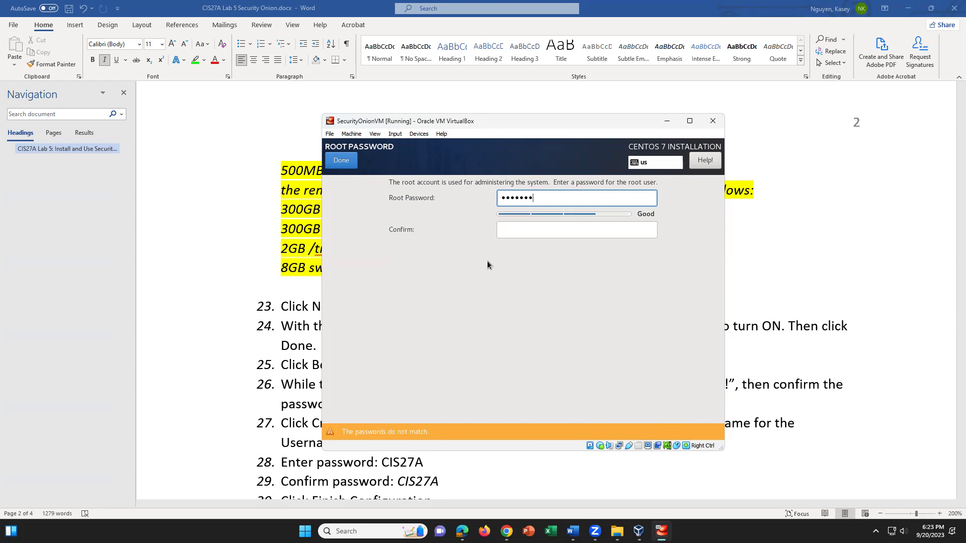
{"action": "left_click", "coordinate": [534, 235]}
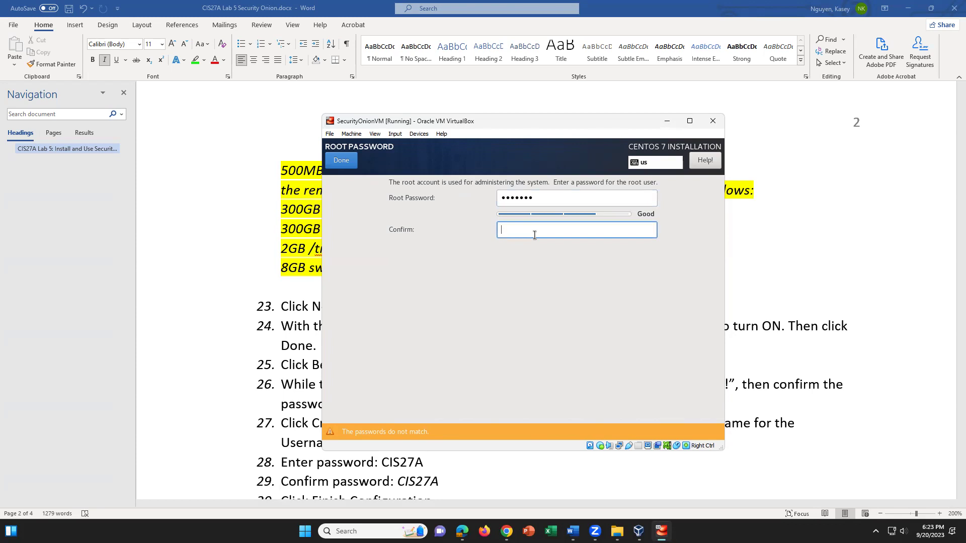
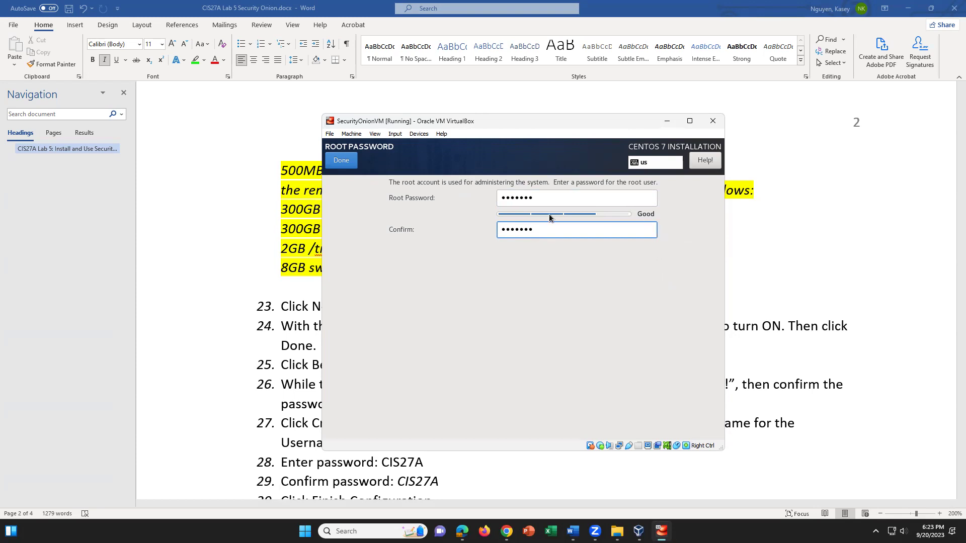
{"action": "left_click", "coordinate": [350, 160]}
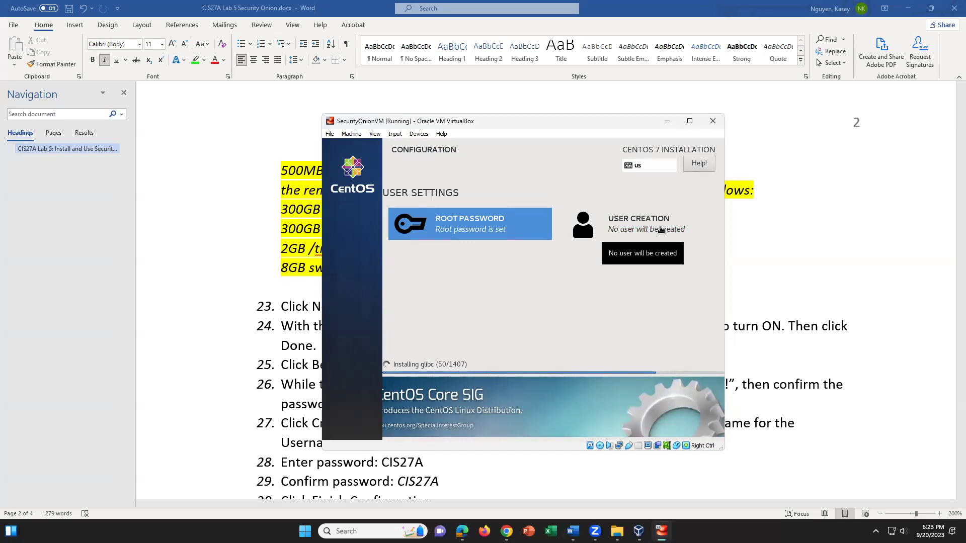
{"action": "left_click", "coordinate": [660, 230]}
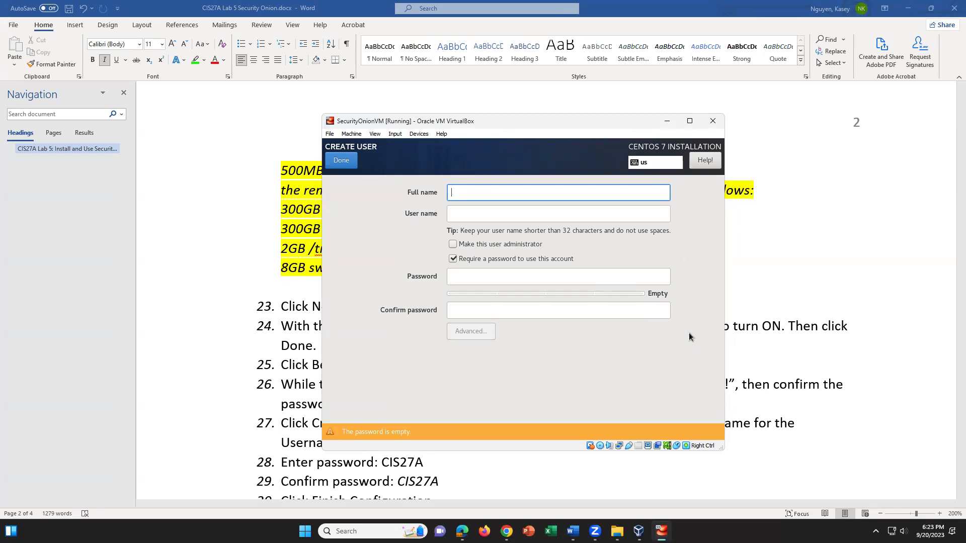
Create the user 'student' with a password entered and confirmed
{"action": "type", "text": "student"}
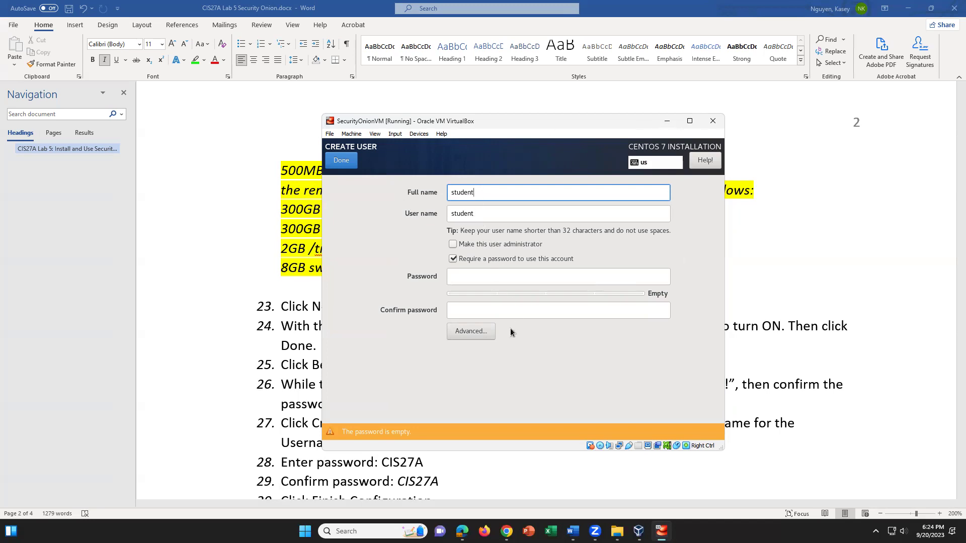
{"action": "left_click", "coordinate": [456, 274]}
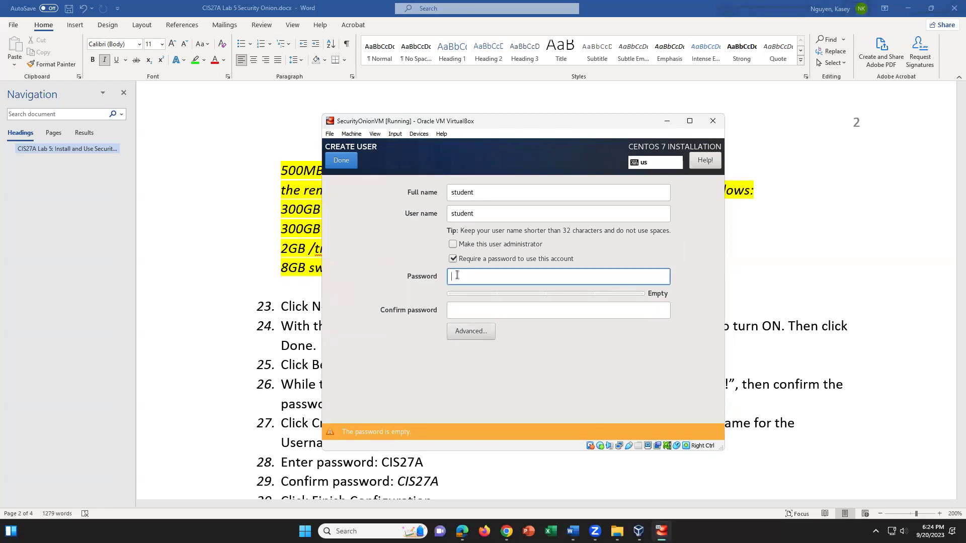
{"action": "left_click", "coordinate": [490, 310]}
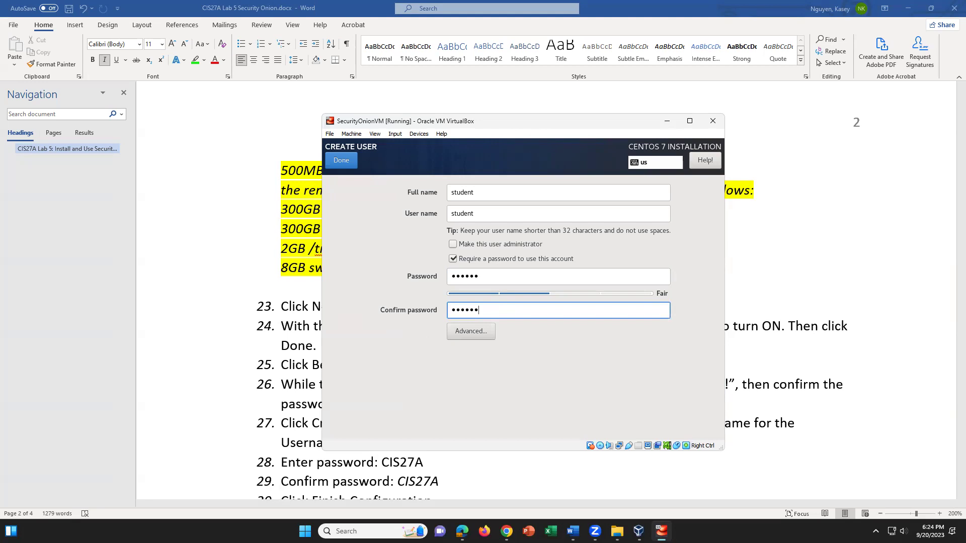
{"action": "key", "text": "Return"}
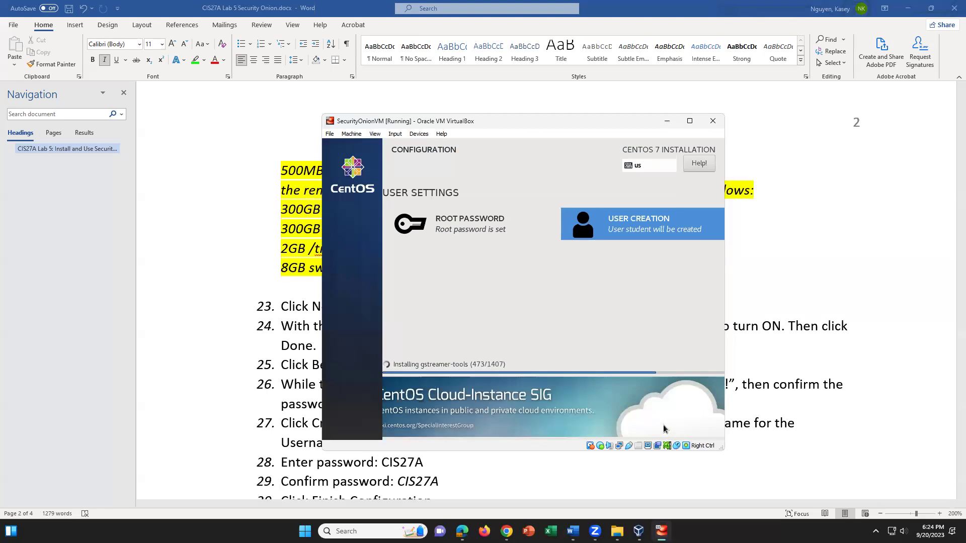
Bring the Word guide forward and scroll to steps 29 and 30
{"action": "left_click", "coordinate": [422, 504]}
{"action": "scroll", "coordinate": [443, 481], "scroll_direction": "down", "scroll_amount": 5}
{"action": "left_click", "coordinate": [453, 193]}
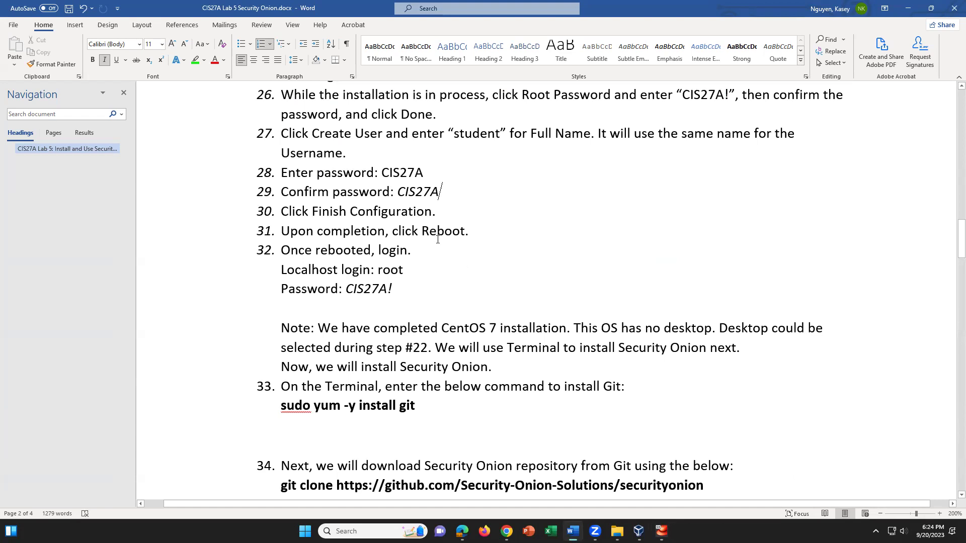
{"action": "left_click", "coordinate": [443, 212]}
{"action": "left_click", "coordinate": [548, 421]}
{"action": "scroll", "coordinate": [547, 422], "scroll_direction": "up", "scroll_amount": 1}
{"action": "scroll", "coordinate": [549, 420], "scroll_direction": "down", "scroll_amount": 2}
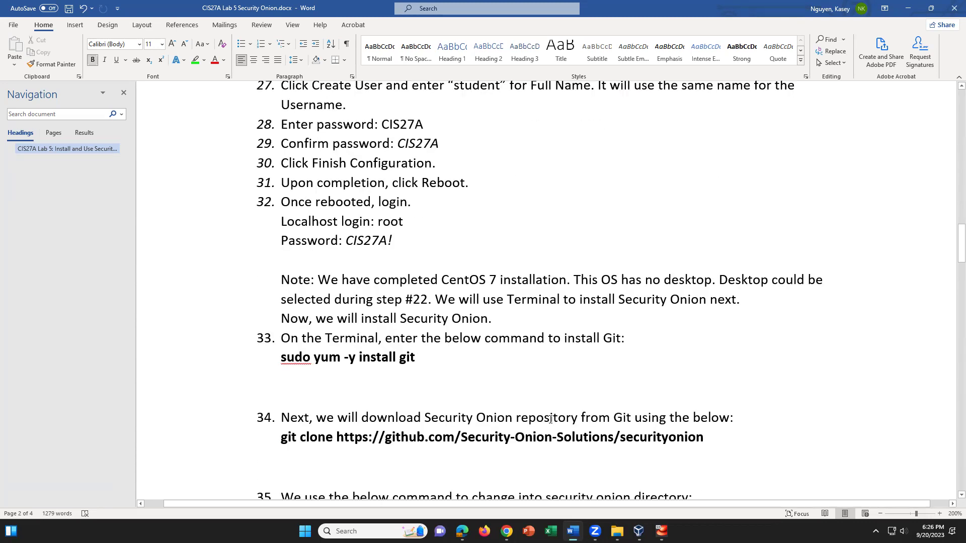
{"action": "scroll", "coordinate": [551, 420], "scroll_direction": "down", "scroll_amount": 1}
{"action": "scroll", "coordinate": [550, 419], "scroll_direction": "up", "scroll_amount": 1}
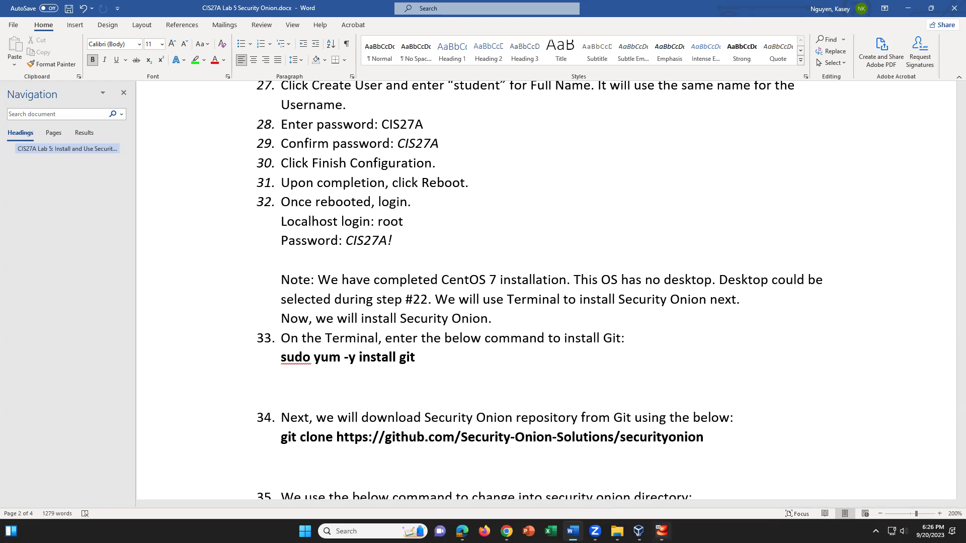
{"action": "left_click", "coordinate": [660, 531]}
{"action": "left_click", "coordinate": [817, 388]}
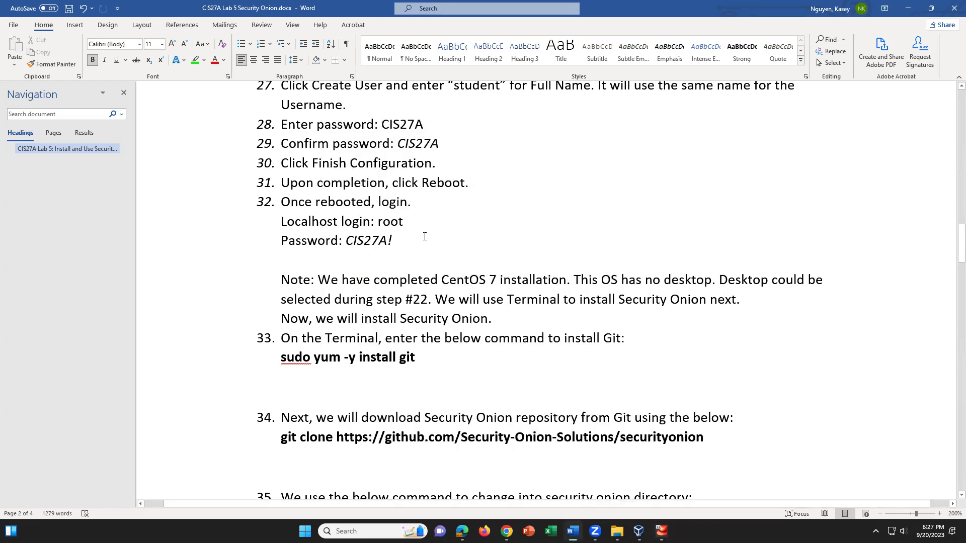
{"action": "scroll", "coordinate": [593, 389], "scroll_direction": "down", "scroll_amount": 2}
{"action": "scroll", "coordinate": [593, 389], "scroll_direction": "down", "scroll_amount": 1}
{"action": "scroll", "coordinate": [594, 389], "scroll_direction": "up", "scroll_amount": 1}
{"action": "scroll", "coordinate": [594, 389], "scroll_direction": "down", "scroll_amount": 2}
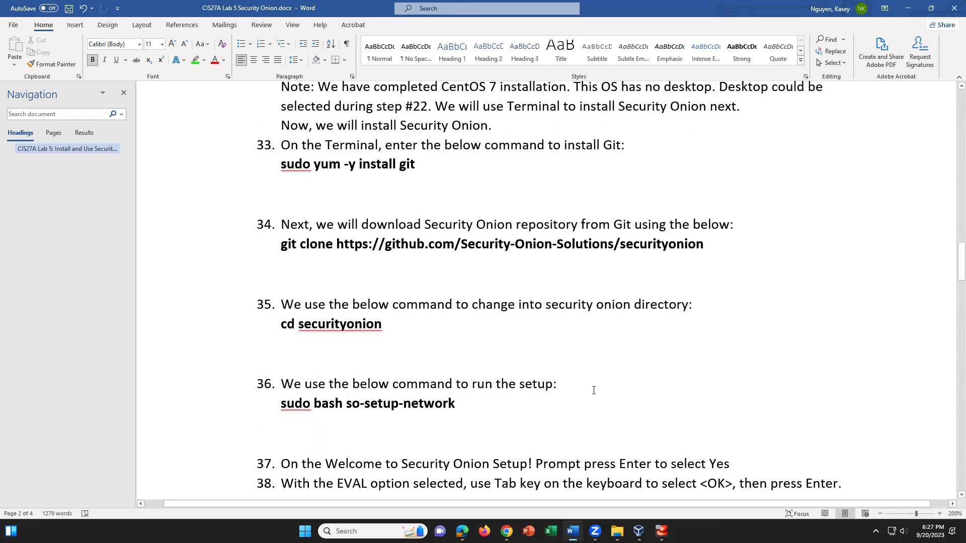
{"action": "scroll", "coordinate": [592, 388], "scroll_direction": "up", "scroll_amount": 1}
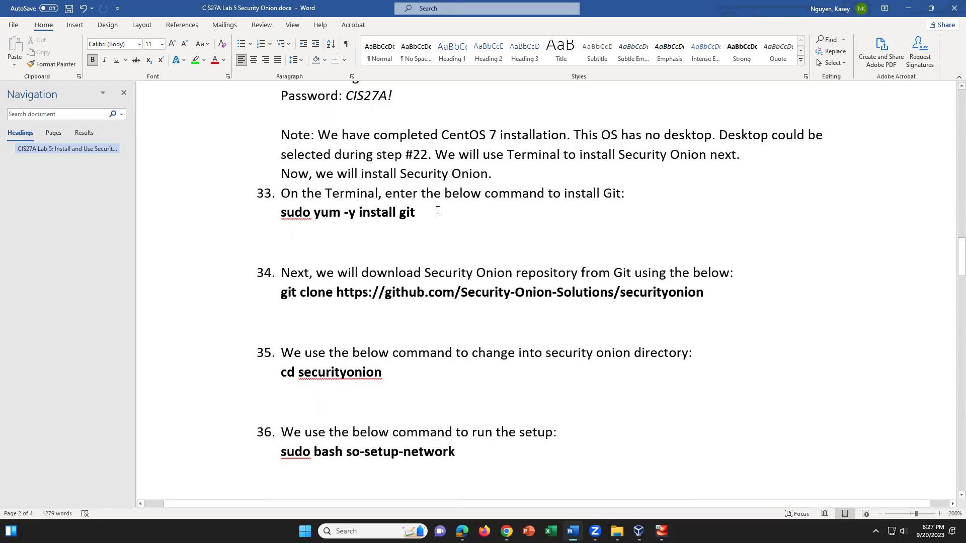
{"action": "left_click_drag", "start_coordinate": [438, 210], "coordinate": [280, 213]}
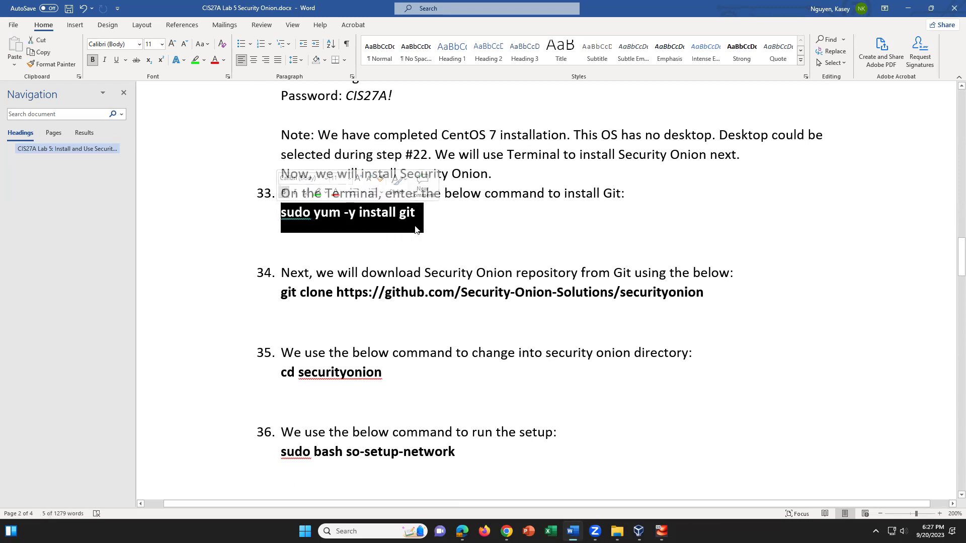
{"action": "left_click", "coordinate": [338, 212]}
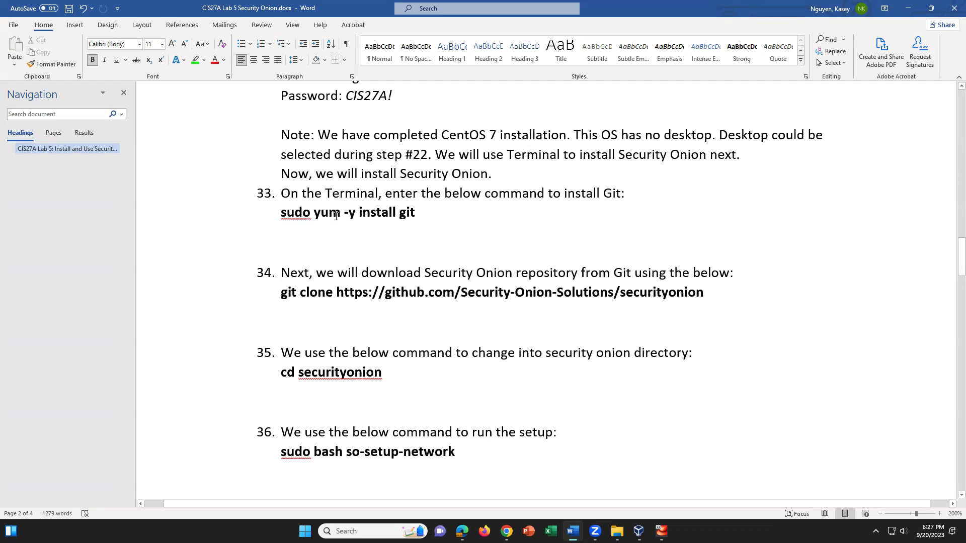
{"action": "key", "text": "End"}
{"action": "left_click", "coordinate": [510, 318]}
{"action": "left_click_drag", "start_coordinate": [705, 293], "coordinate": [465, 278]}
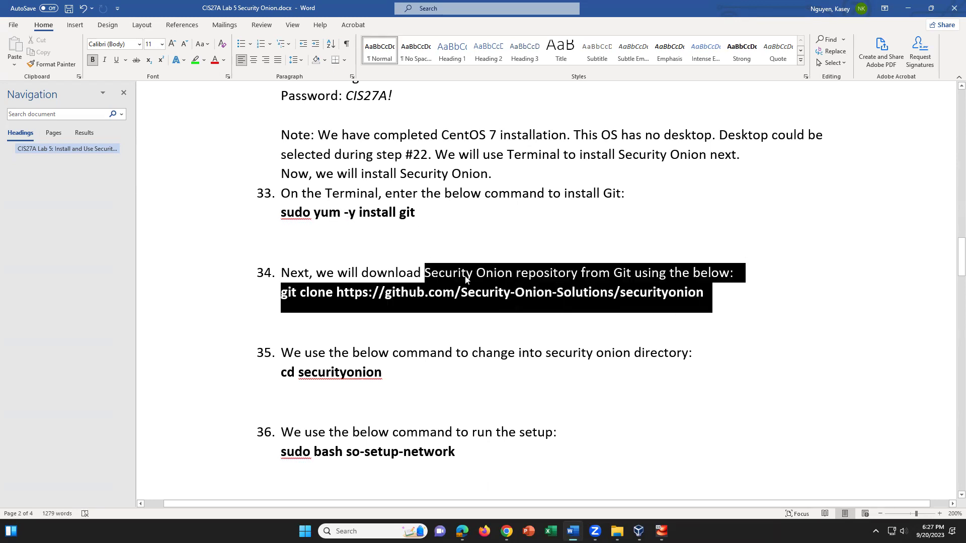
{"action": "left_click", "coordinate": [438, 370]}
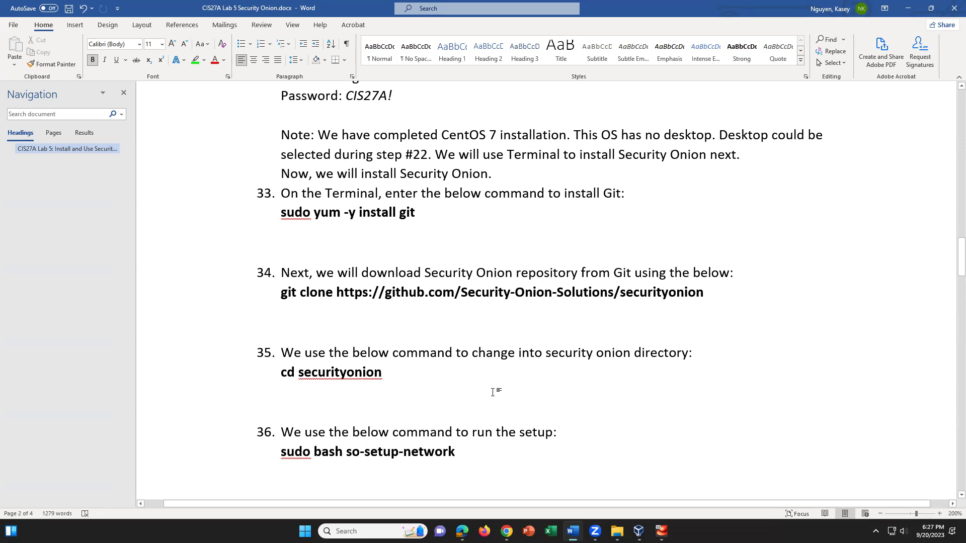
{"action": "scroll", "coordinate": [493, 392], "scroll_direction": "down", "scroll_amount": 2}
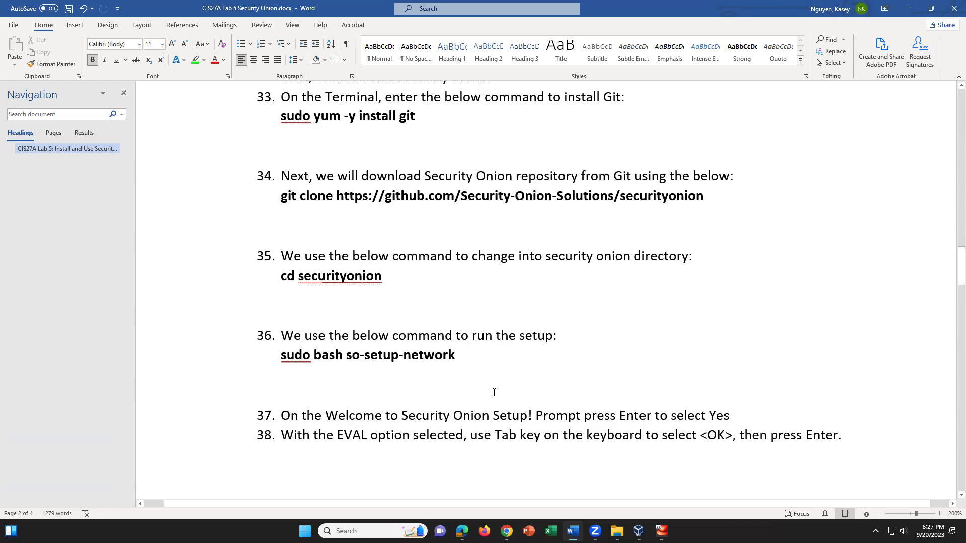
{"action": "scroll", "coordinate": [494, 391], "scroll_direction": "up", "scroll_amount": 2}
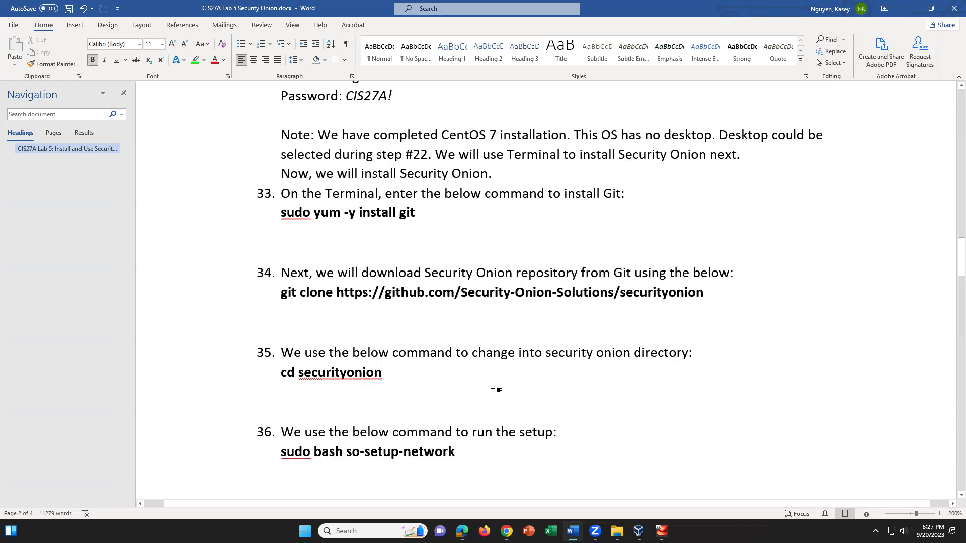
{"action": "scroll", "coordinate": [493, 392], "scroll_direction": "down", "scroll_amount": 1}
{"action": "left_click", "coordinate": [310, 404]}
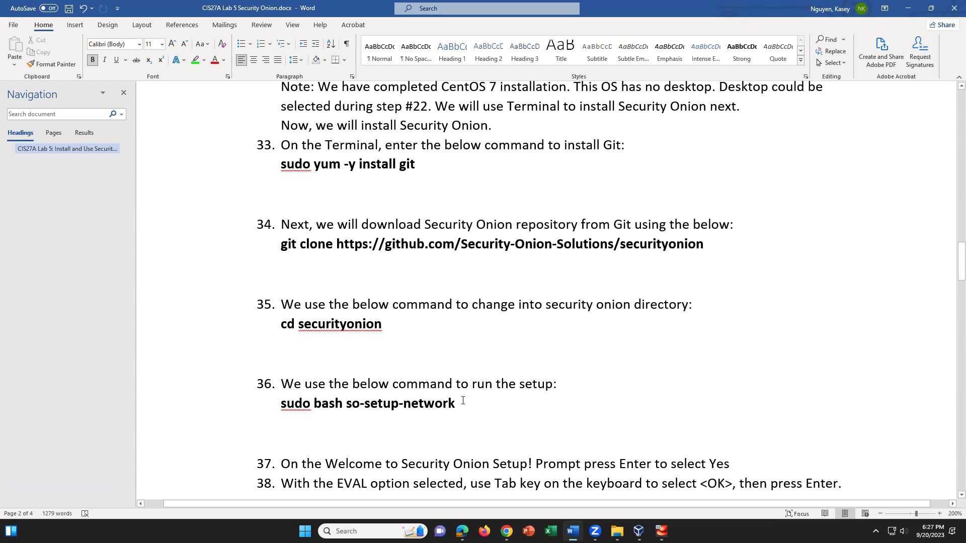
{"action": "scroll", "coordinate": [493, 416], "scroll_direction": "down", "scroll_amount": 4}
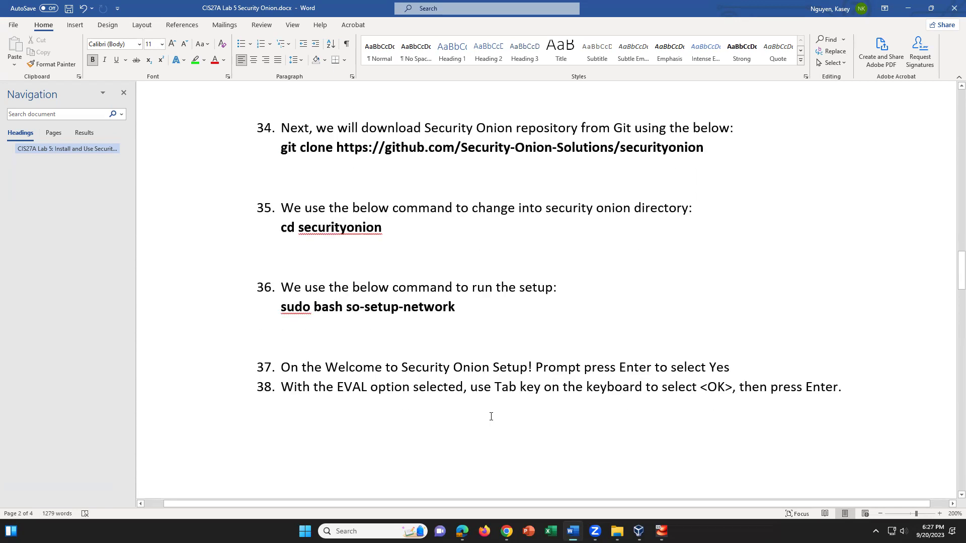
{"action": "scroll", "coordinate": [491, 417], "scroll_direction": "down", "scroll_amount": 2}
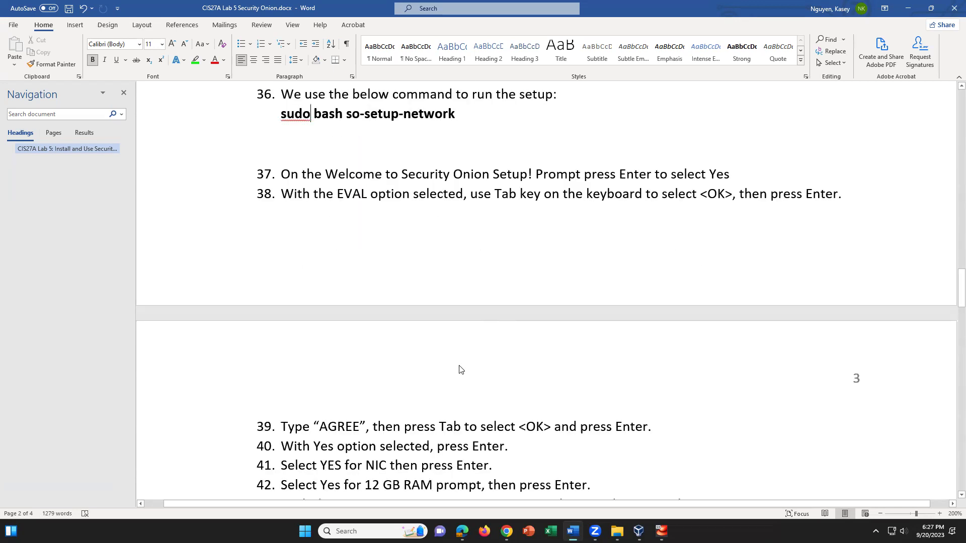
{"action": "scroll", "coordinate": [636, 344], "scroll_direction": "down", "scroll_amount": 5}
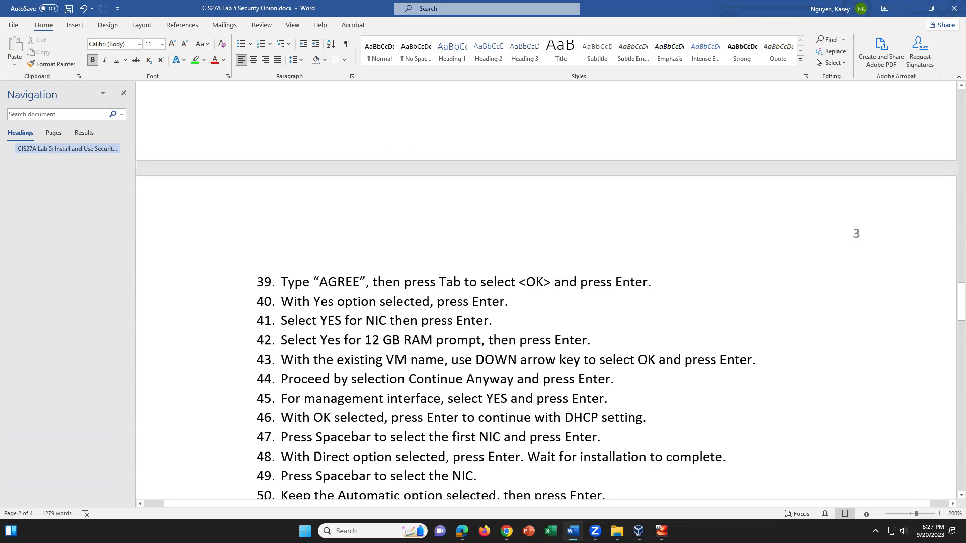
{"action": "scroll", "coordinate": [630, 355], "scroll_direction": "down", "scroll_amount": 2}
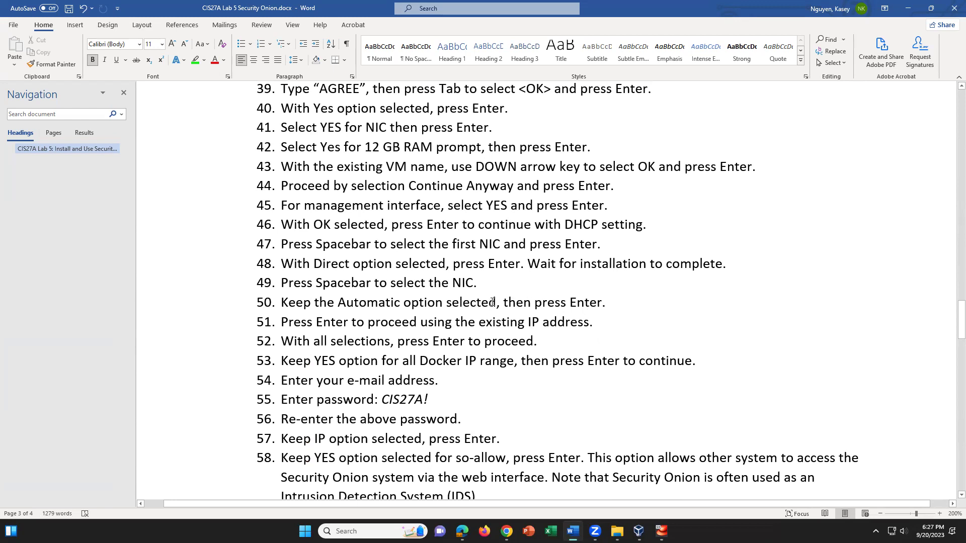
{"action": "scroll", "coordinate": [506, 340], "scroll_direction": "down", "scroll_amount": 2}
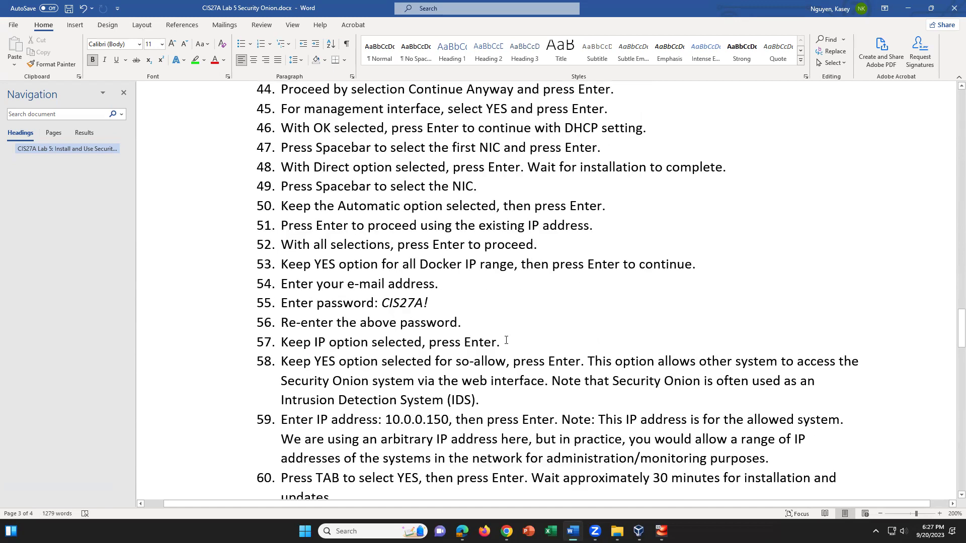
{"action": "scroll", "coordinate": [506, 341], "scroll_direction": "down", "scroll_amount": 1}
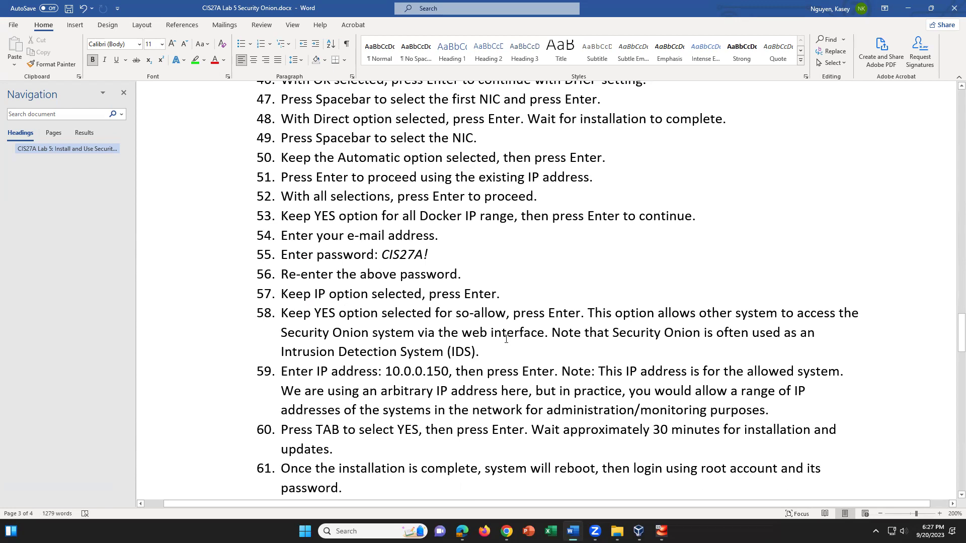
{"action": "scroll", "coordinate": [506, 338], "scroll_direction": "down", "scroll_amount": 2}
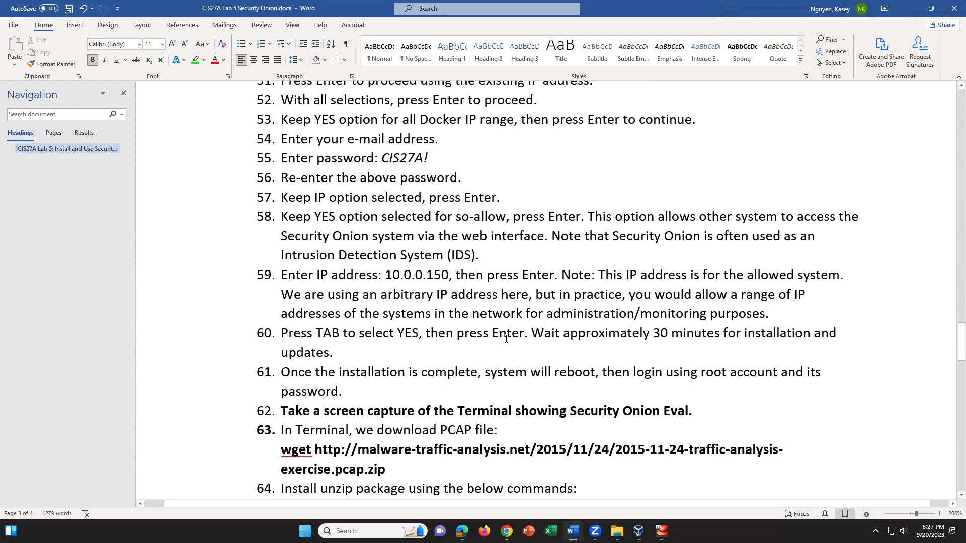
{"action": "scroll", "coordinate": [506, 338], "scroll_direction": "down", "scroll_amount": 3}
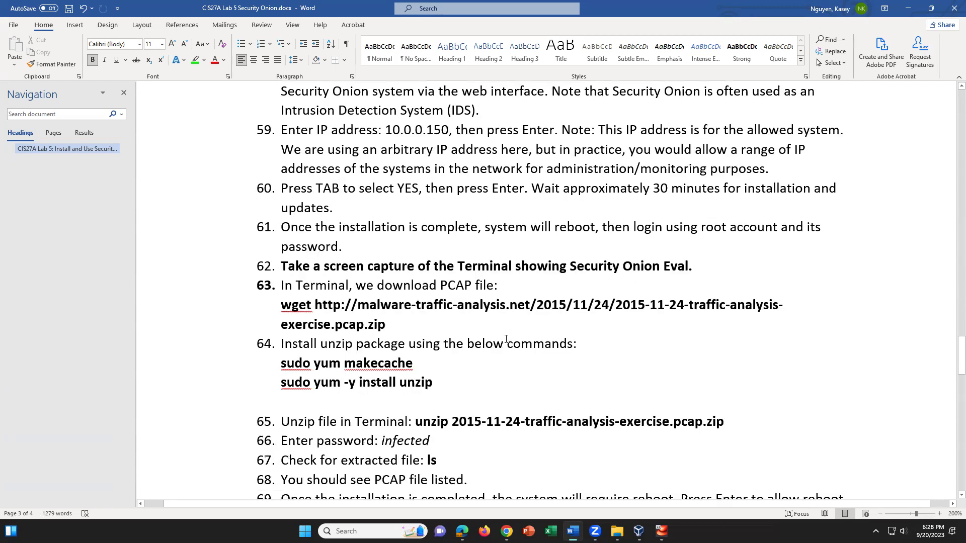
{"action": "scroll", "coordinate": [506, 338], "scroll_direction": "down", "scroll_amount": 1}
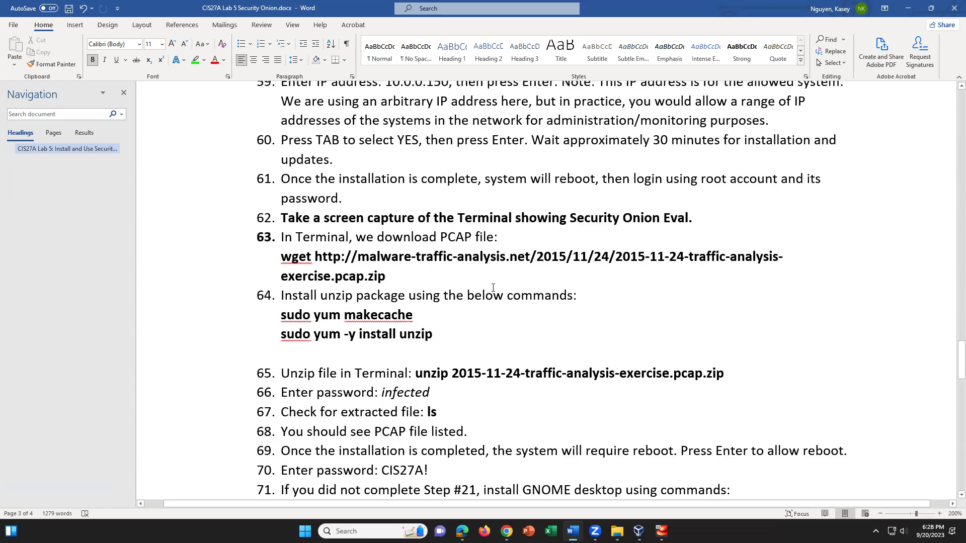
{"action": "left_click_drag", "start_coordinate": [359, 256], "coordinate": [523, 276]}
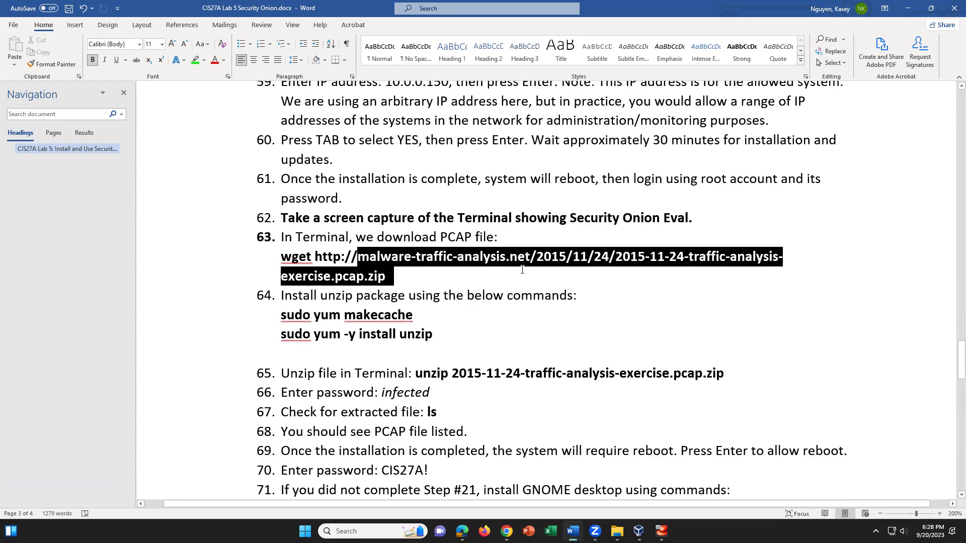
{"action": "left_click", "coordinate": [459, 277]}
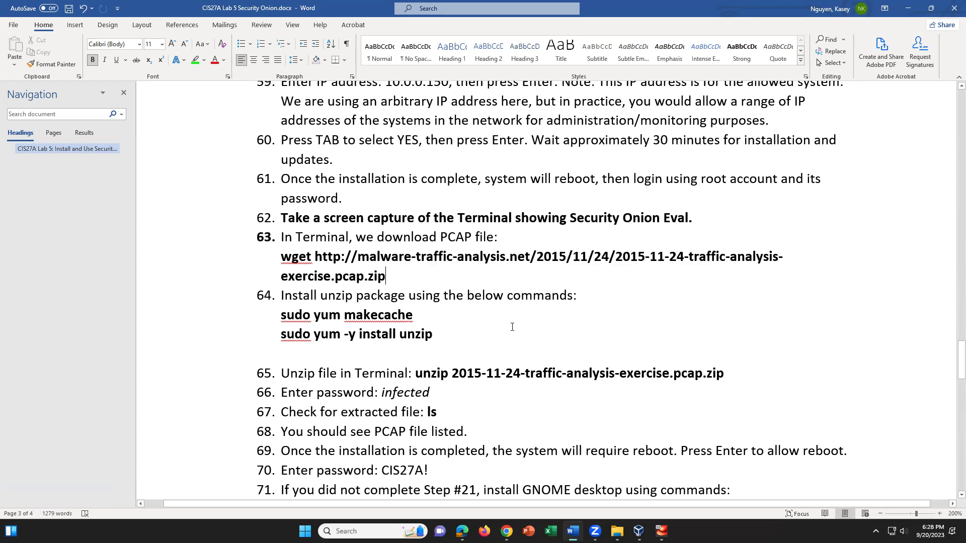
{"action": "left_click", "coordinate": [439, 335]}
{"action": "scroll", "coordinate": [453, 403], "scroll_direction": "down", "scroll_amount": 4}
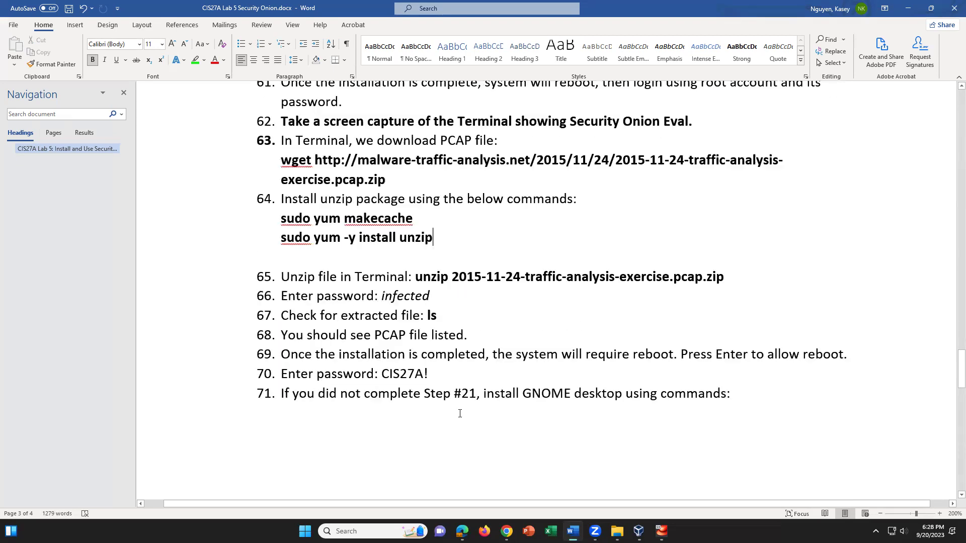
{"action": "scroll", "coordinate": [461, 411], "scroll_direction": "down", "scroll_amount": 4}
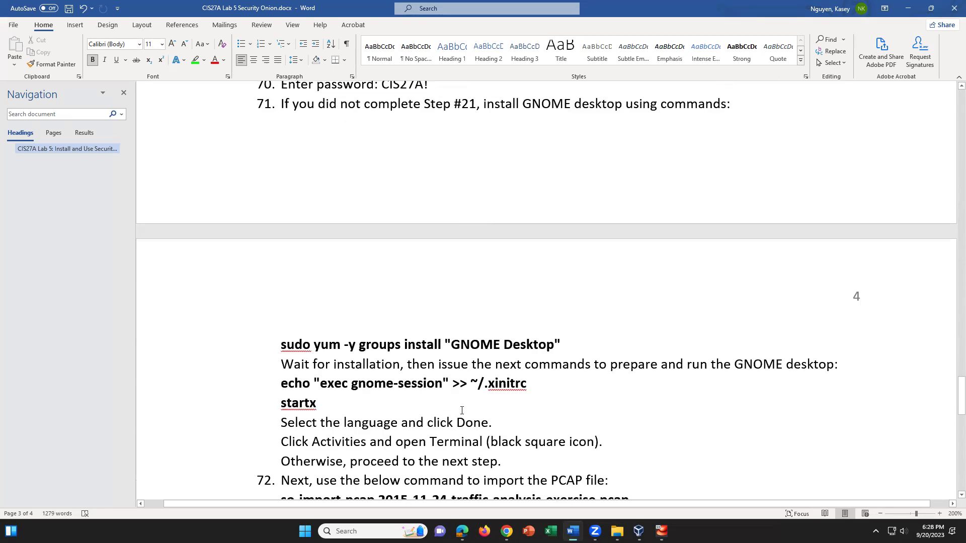
{"action": "scroll", "coordinate": [461, 410], "scroll_direction": "down", "scroll_amount": 1}
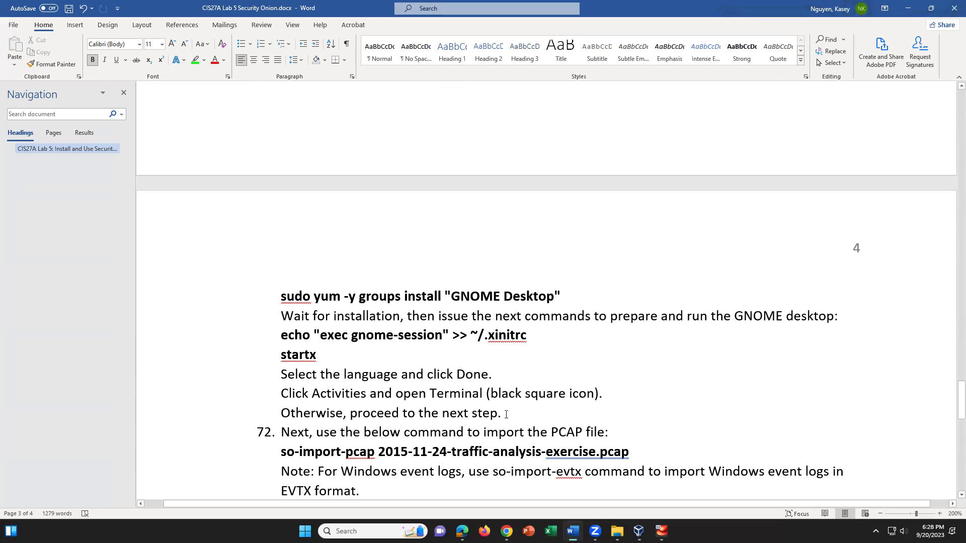
{"action": "left_click", "coordinate": [423, 443]}
{"action": "scroll", "coordinate": [561, 425], "scroll_direction": "down", "scroll_amount": 3}
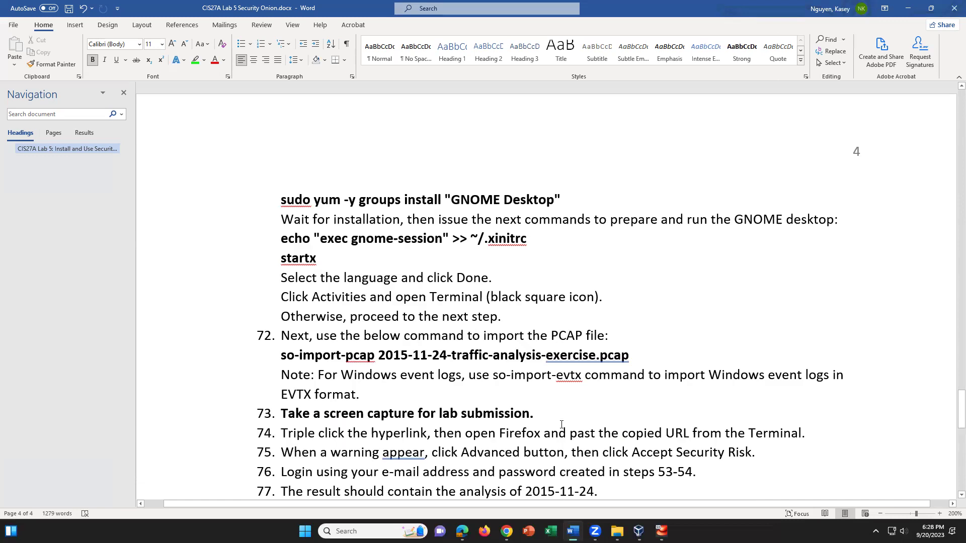
{"action": "scroll", "coordinate": [561, 425], "scroll_direction": "down", "scroll_amount": 2}
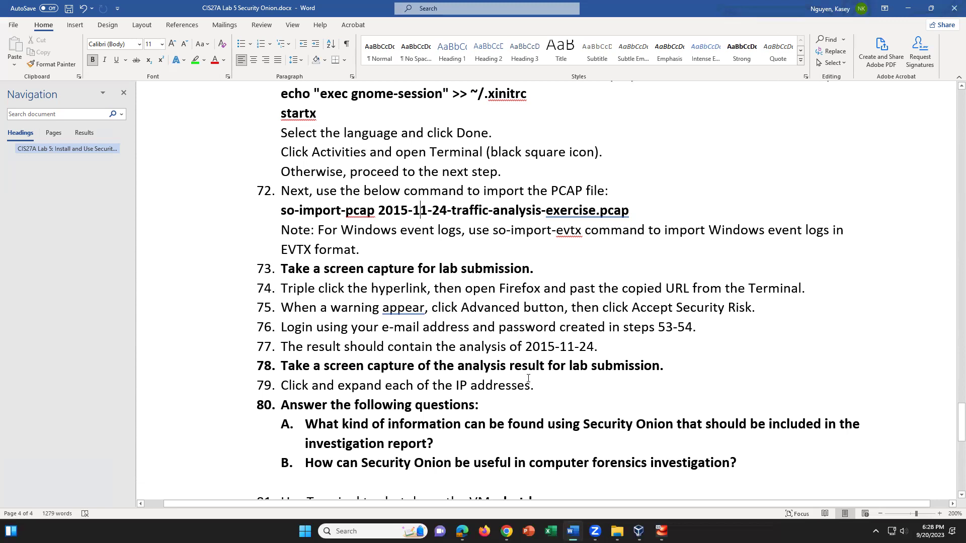
{"action": "scroll", "coordinate": [538, 381], "scroll_direction": "up", "scroll_amount": 1}
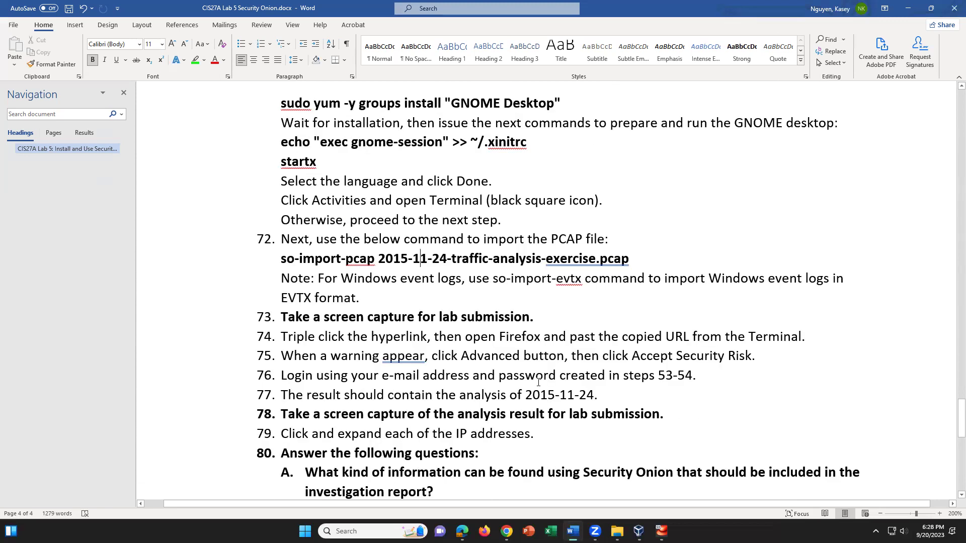
{"action": "scroll", "coordinate": [538, 381], "scroll_direction": "up", "scroll_amount": 2}
{"action": "left_click", "coordinate": [569, 413]}
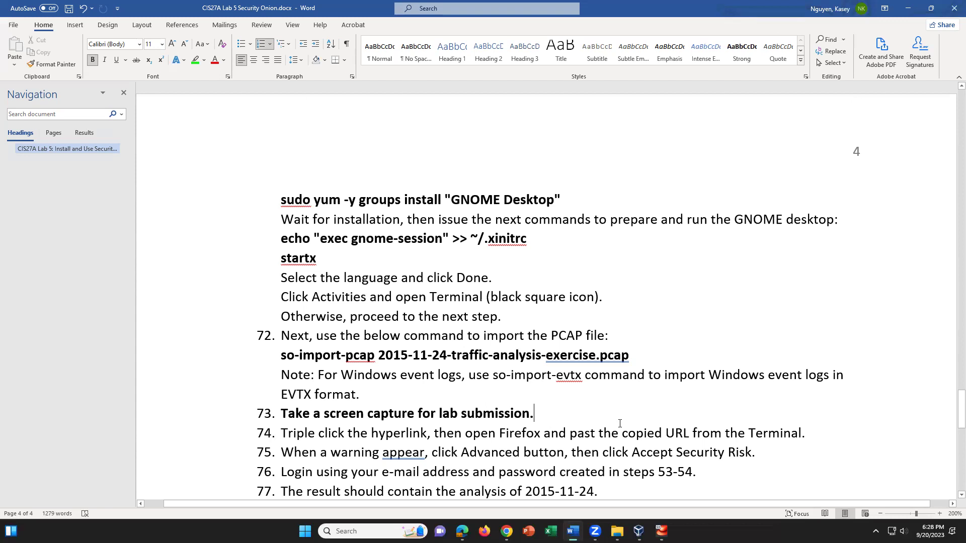
{"action": "scroll", "coordinate": [617, 426], "scroll_direction": "up", "scroll_amount": 2}
{"action": "scroll", "coordinate": [618, 427], "scroll_direction": "up", "scroll_amount": 2}
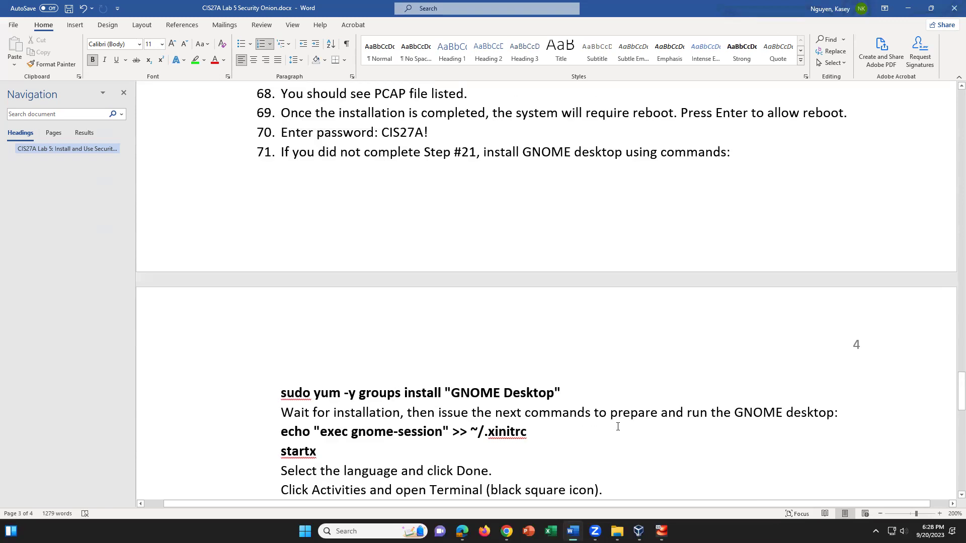
{"action": "scroll", "coordinate": [618, 427], "scroll_direction": "up", "scroll_amount": 6}
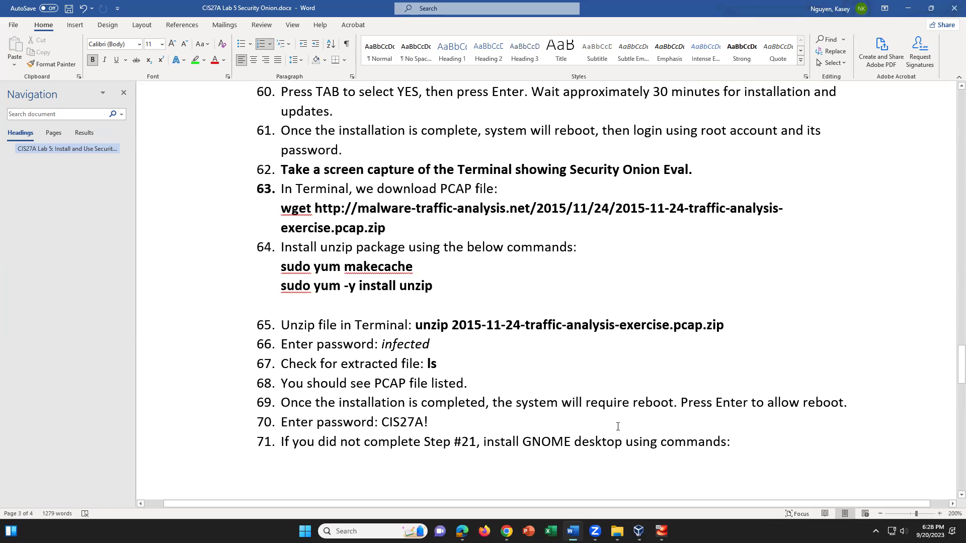
{"action": "scroll", "coordinate": [617, 427], "scroll_direction": "down", "scroll_amount": 6}
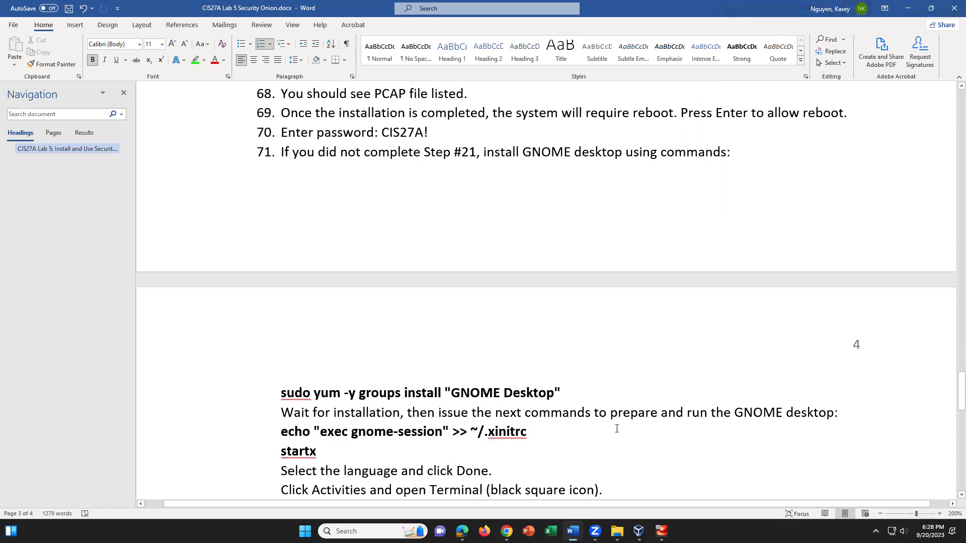
{"action": "scroll", "coordinate": [615, 429], "scroll_direction": "up", "scroll_amount": 1}
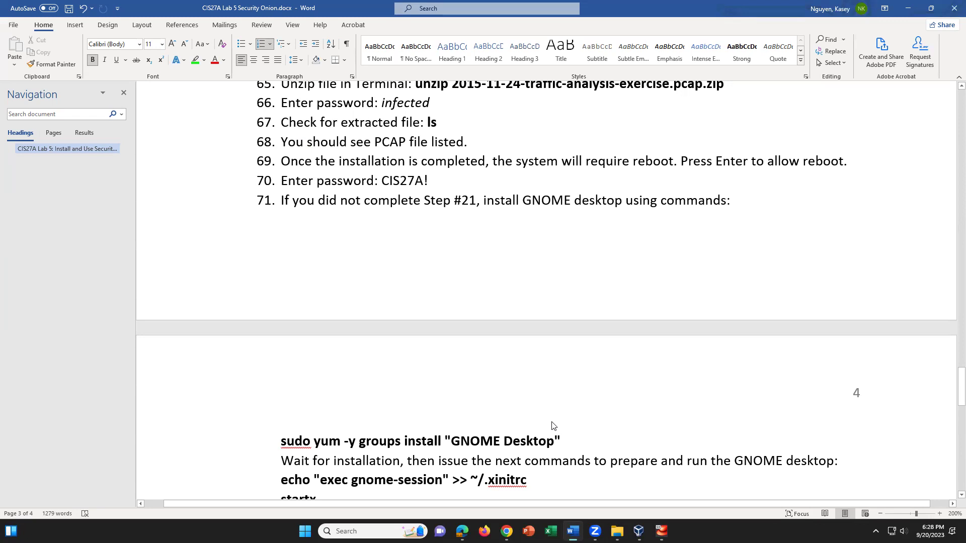
Highlight step 71 through "Otherwise, proceed to the next step." in bright green
{"action": "left_click", "coordinate": [587, 440]}
{"action": "left_click_drag", "start_coordinate": [283, 201], "coordinate": [598, 435]}
{"action": "scroll", "coordinate": [503, 379], "scroll_direction": "down", "scroll_amount": 1}
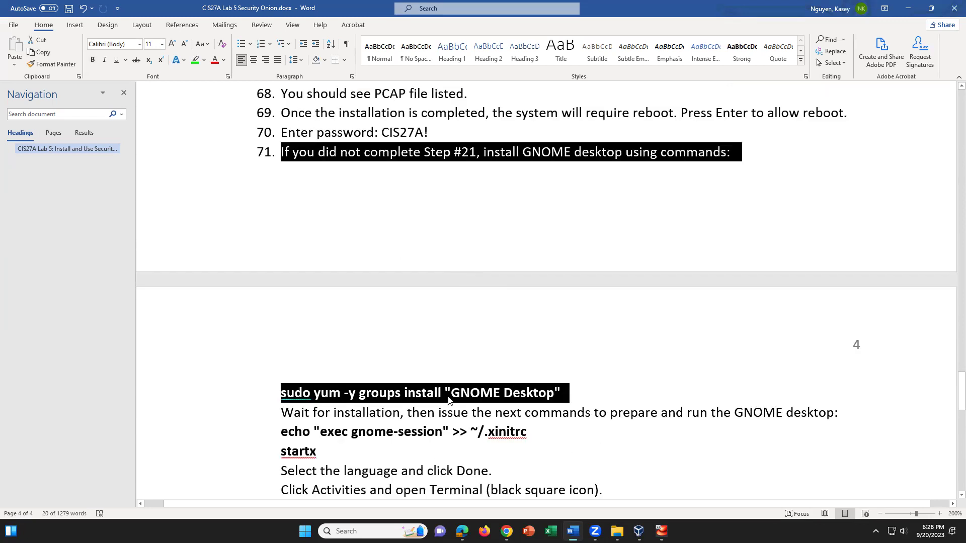
{"action": "left_click_drag", "start_coordinate": [297, 154], "coordinate": [493, 414]}
{"action": "left_click_drag", "start_coordinate": [464, 454], "coordinate": [530, 461]}
{"action": "scroll", "coordinate": [501, 473], "scroll_direction": "down", "scroll_amount": 1}
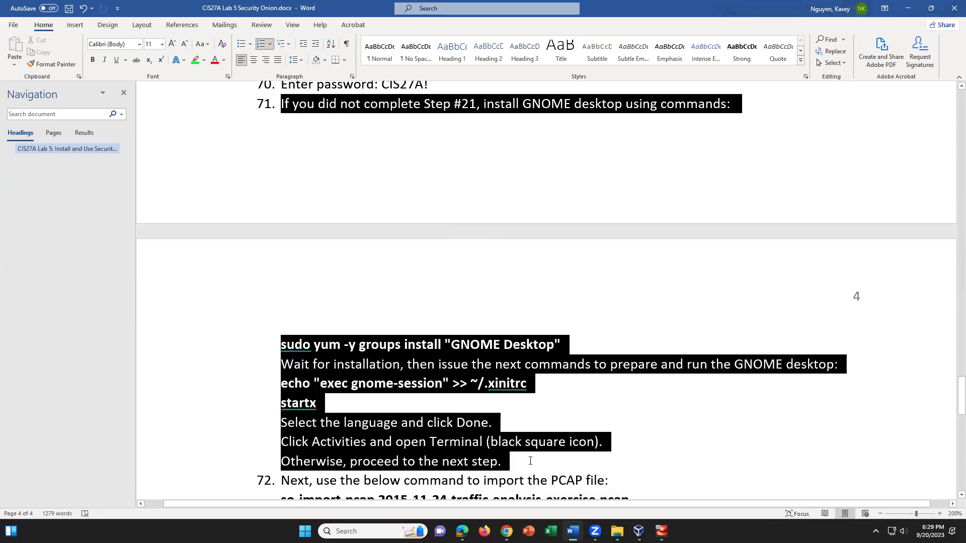
{"action": "left_click", "coordinate": [195, 60]}
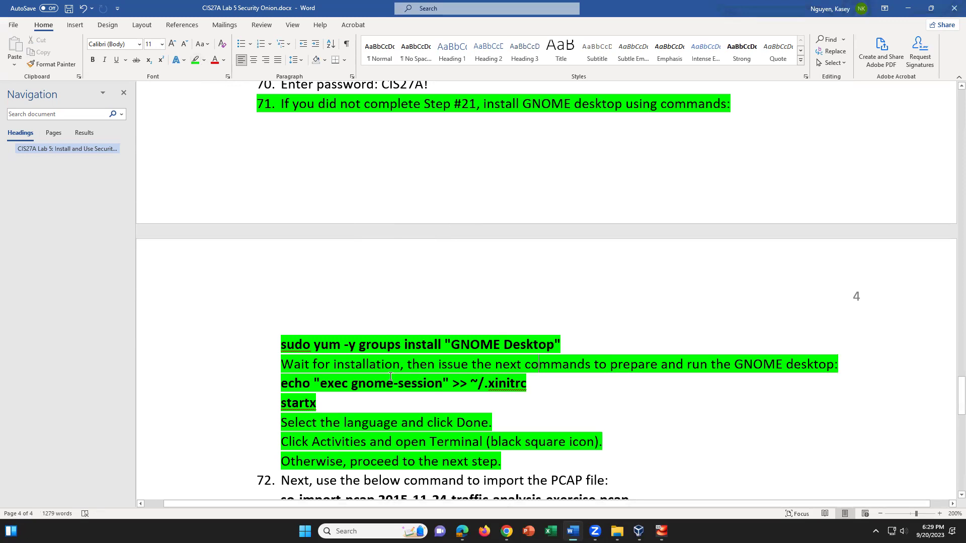
{"action": "left_click", "coordinate": [349, 377]}
{"action": "scroll", "coordinate": [480, 383], "scroll_direction": "down", "scroll_amount": 1}
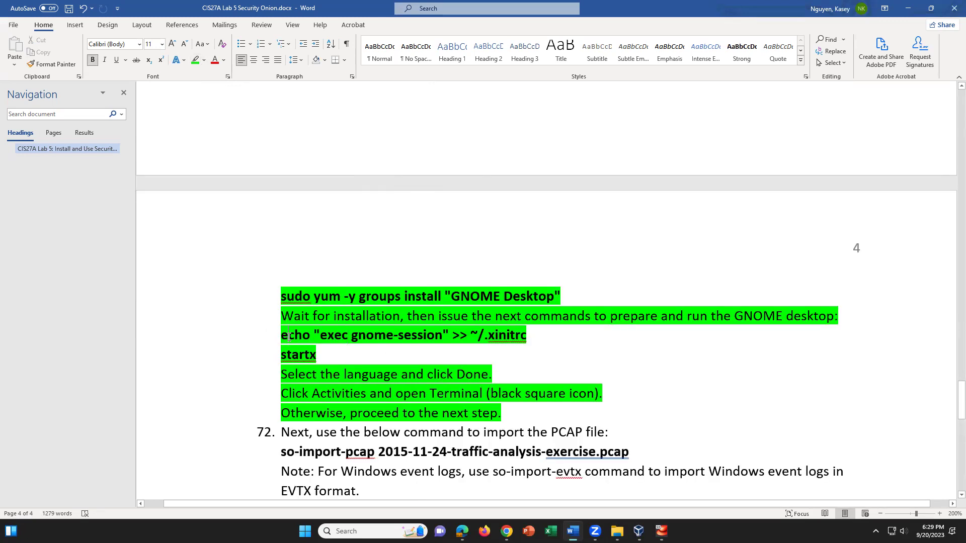
{"action": "left_click_drag", "start_coordinate": [291, 296], "coordinate": [551, 297]}
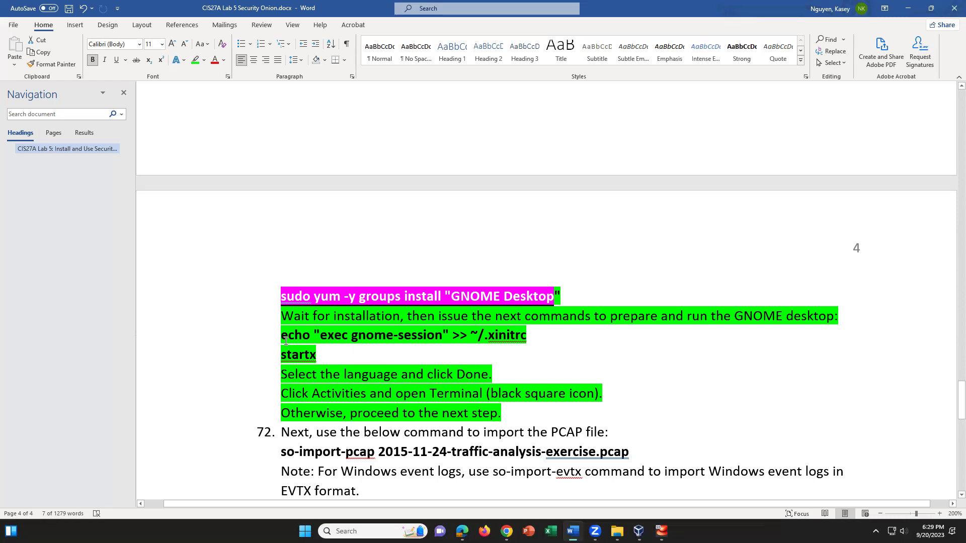
{"action": "left_click_drag", "start_coordinate": [282, 336], "coordinate": [322, 355]}
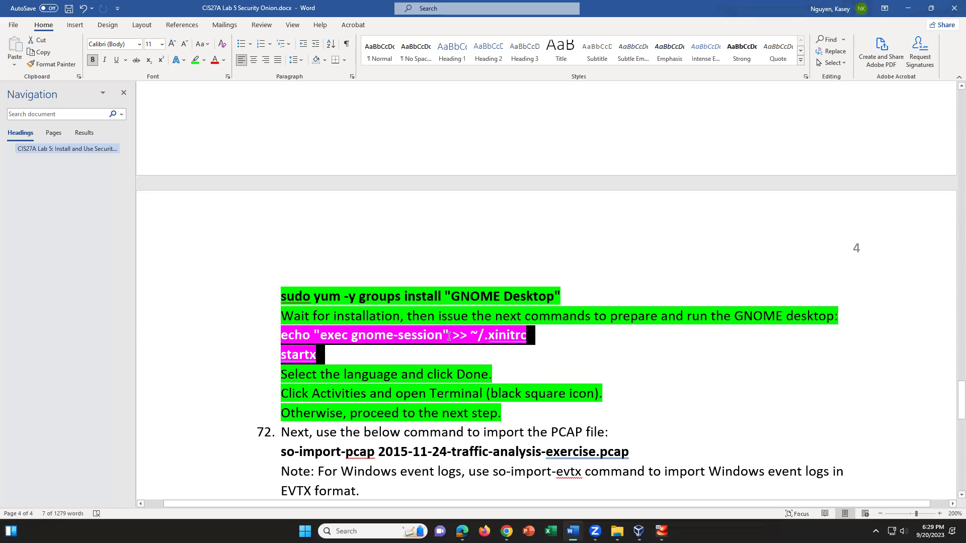
{"action": "left_click_drag", "start_coordinate": [449, 336], "coordinate": [451, 336]}
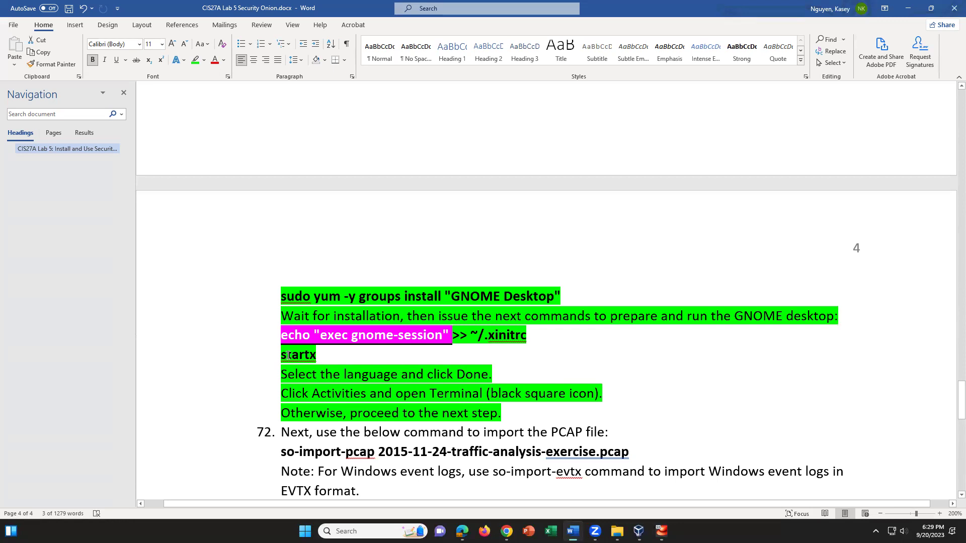
{"action": "triple_click", "coordinate": [306, 359]}
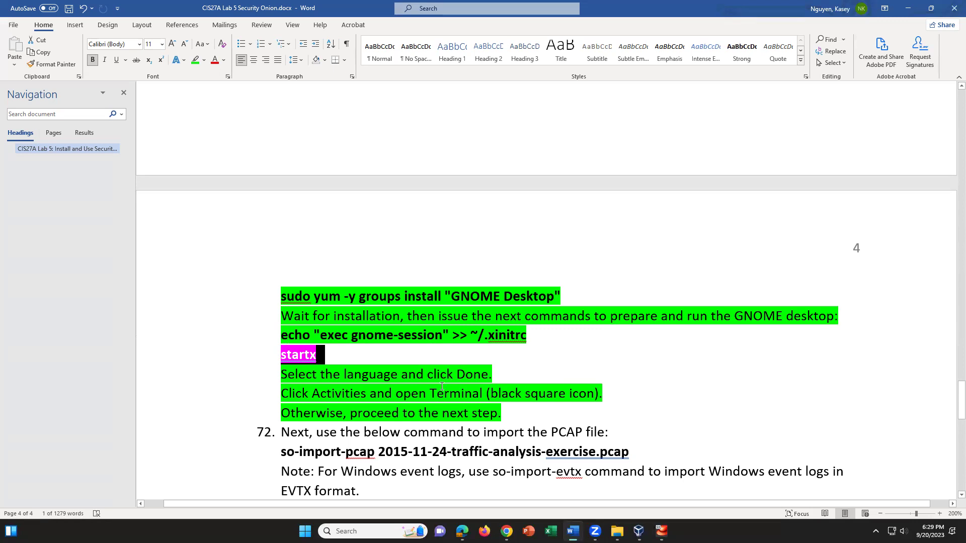
{"action": "scroll", "coordinate": [442, 386], "scroll_direction": "down", "scroll_amount": 2}
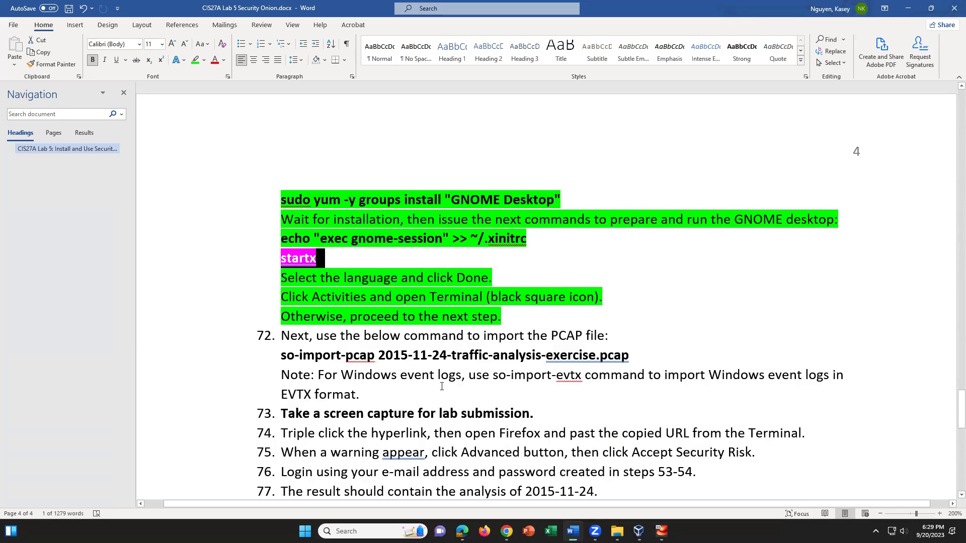
{"action": "scroll", "coordinate": [442, 386], "scroll_direction": "up", "scroll_amount": 20}
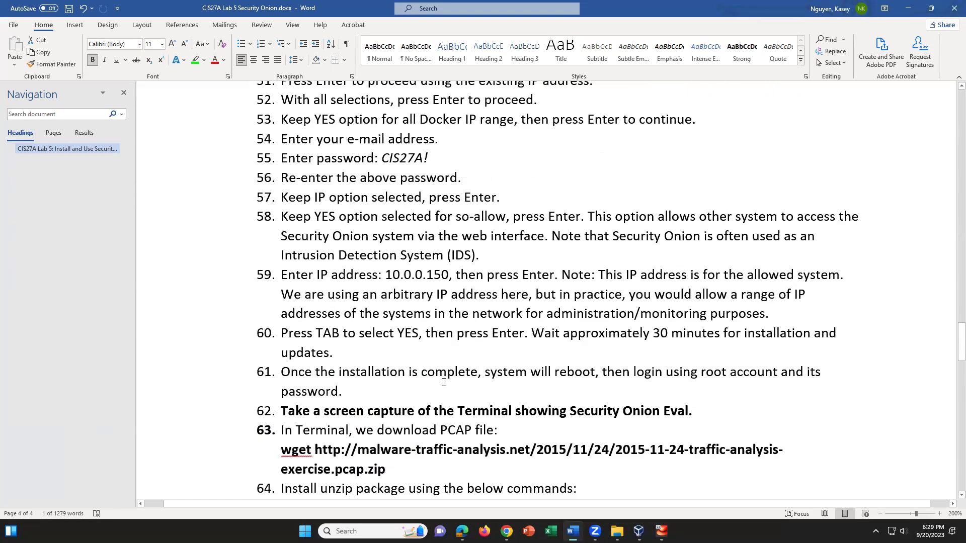
{"action": "scroll", "coordinate": [444, 381], "scroll_direction": "up", "scroll_amount": 10}
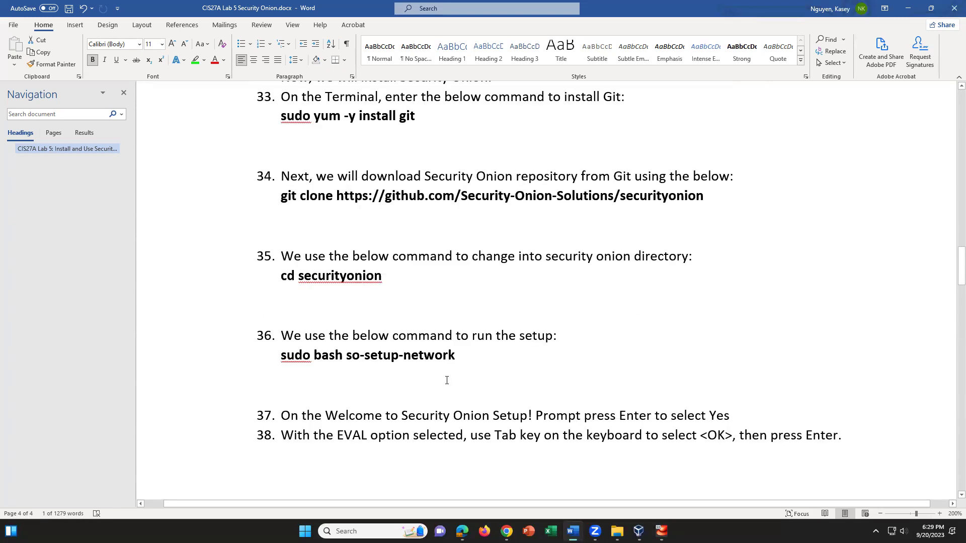
{"action": "scroll", "coordinate": [446, 380], "scroll_direction": "up", "scroll_amount": 1}
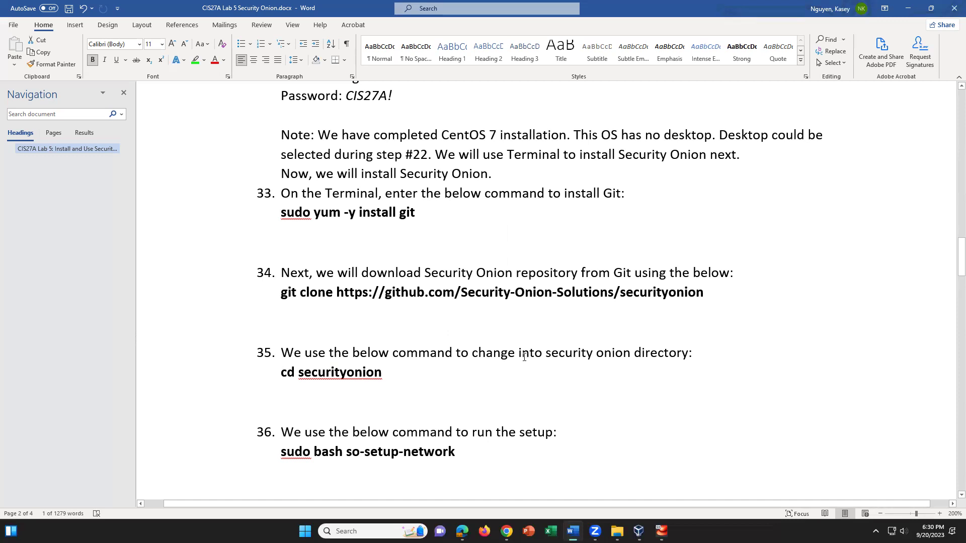
Compare Word lab steps 26–38 with the CentOS installation progress in SecurityOnionVM
{"action": "left_click", "coordinate": [564, 432]}
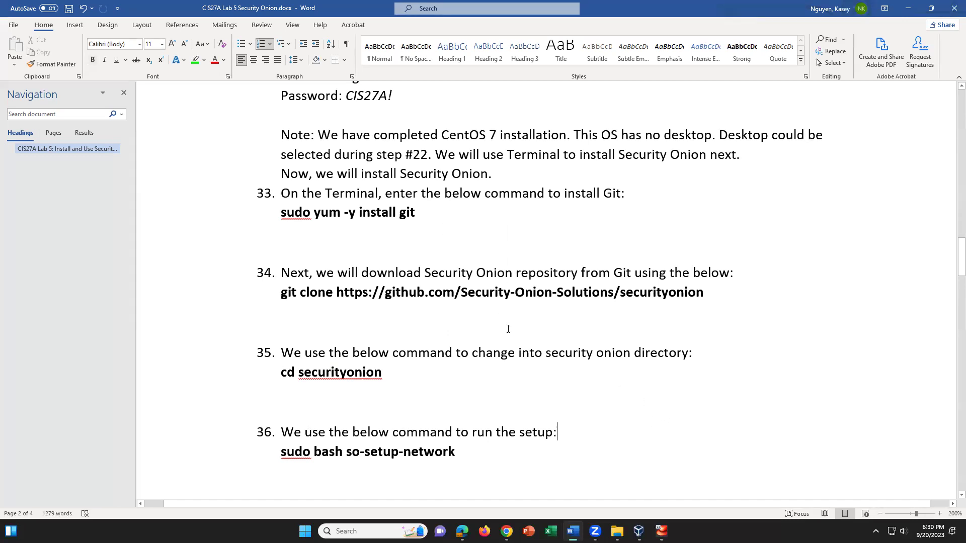
{"action": "left_click", "coordinate": [661, 531]}
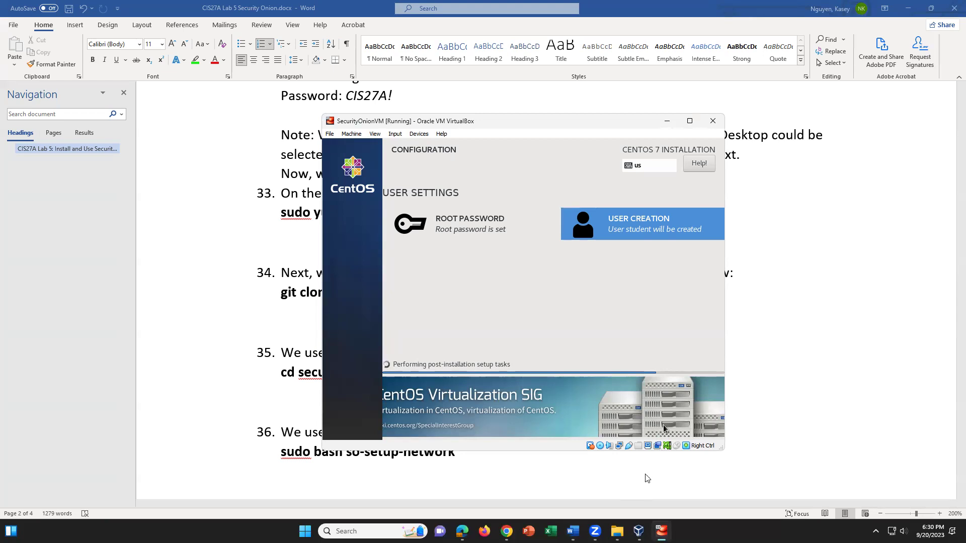
{"action": "left_click", "coordinate": [582, 478]}
{"action": "scroll", "coordinate": [620, 470], "scroll_direction": "down", "scroll_amount": 1}
{"action": "scroll", "coordinate": [620, 469], "scroll_direction": "down", "scroll_amount": 9}
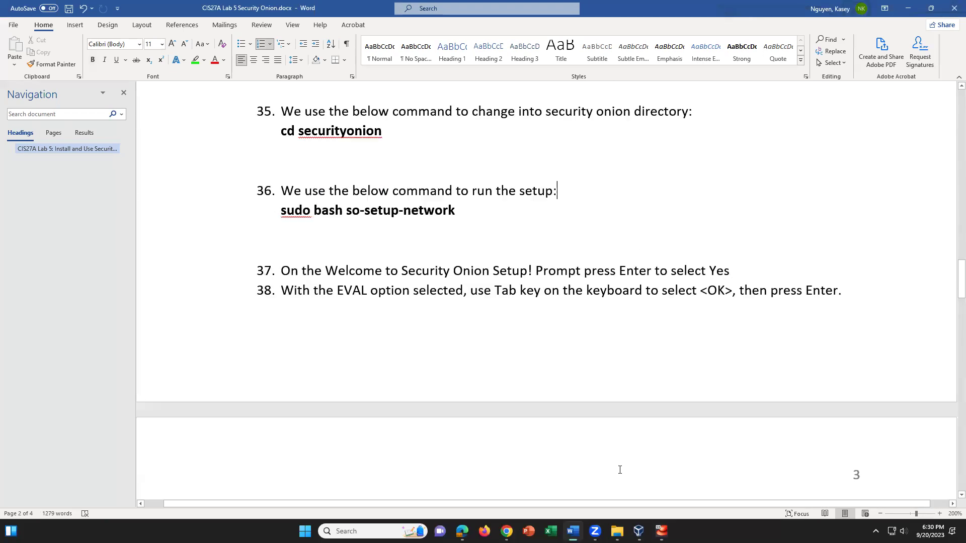
{"action": "scroll", "coordinate": [619, 470], "scroll_direction": "up", "scroll_amount": 7}
{"action": "scroll", "coordinate": [619, 470], "scroll_direction": "up", "scroll_amount": 7}
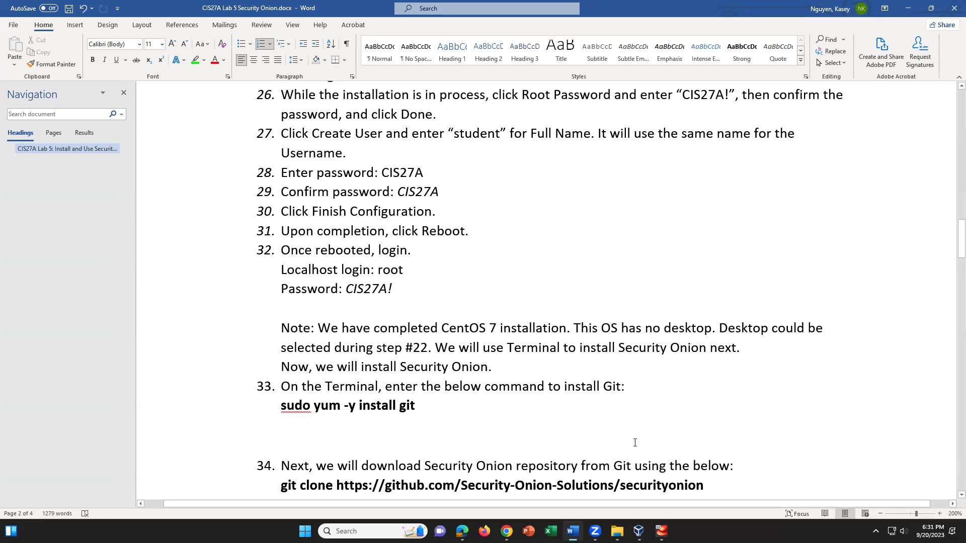
{"action": "scroll", "coordinate": [708, 466], "scroll_direction": "down", "scroll_amount": 3}
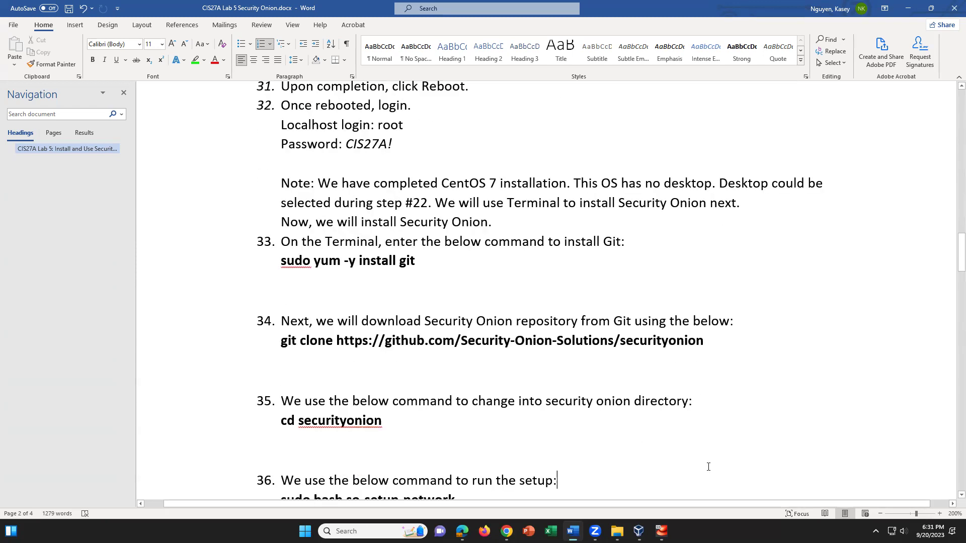
{"action": "scroll", "coordinate": [708, 467], "scroll_direction": "down", "scroll_amount": 2}
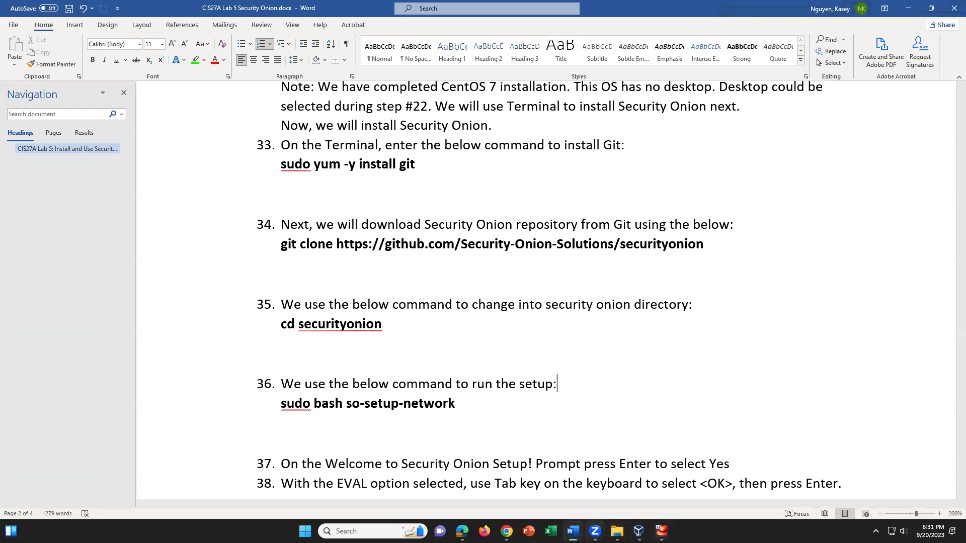
{"action": "left_click", "coordinate": [661, 532]}
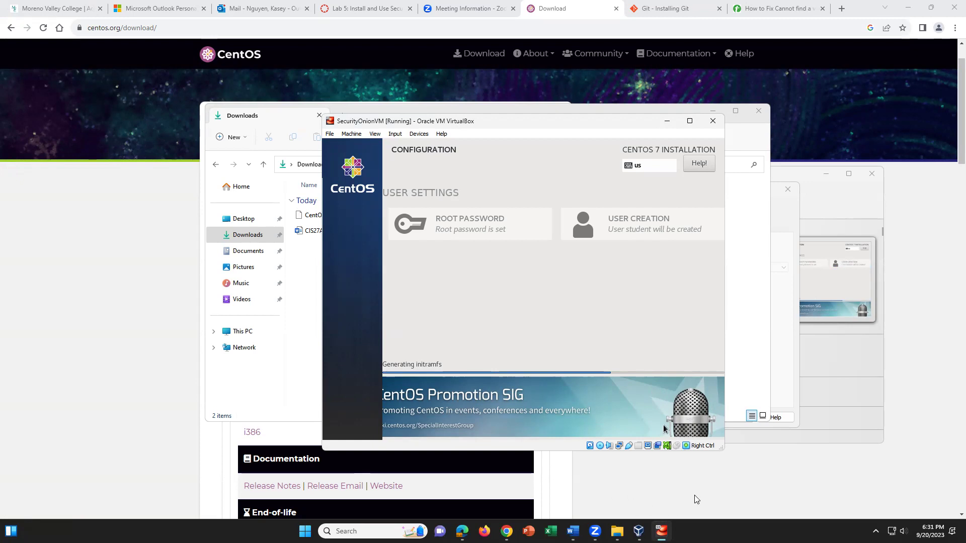
Check the CentOS download page, then minimize Word to show the SecurityOnionVM window
{"action": "left_click", "coordinate": [752, 506]}
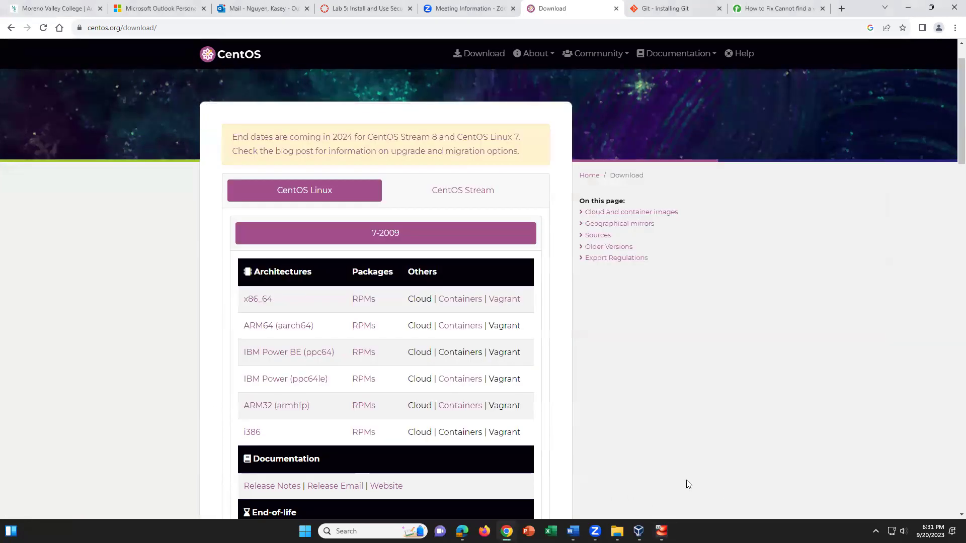
{"action": "mouse_move", "coordinate": [507, 532]}
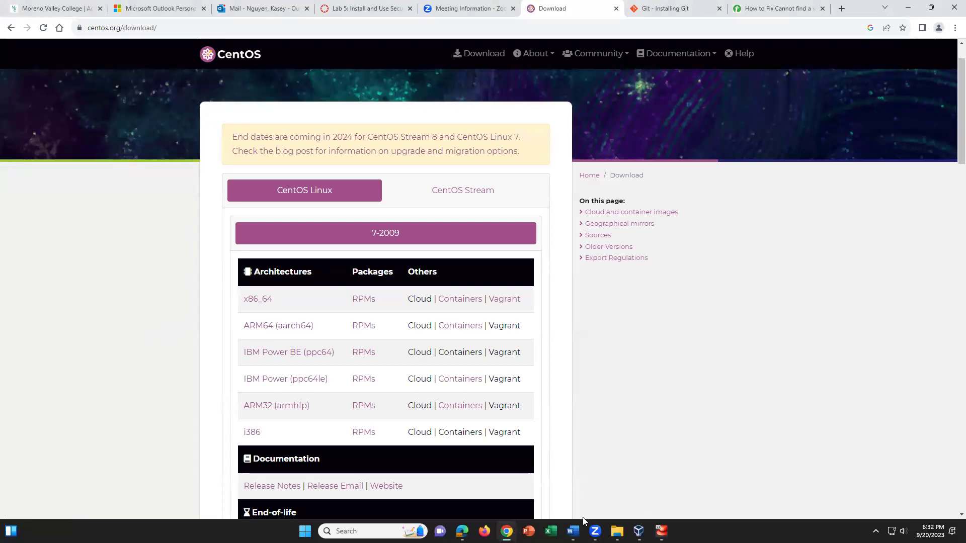
{"action": "left_click", "coordinate": [573, 531]}
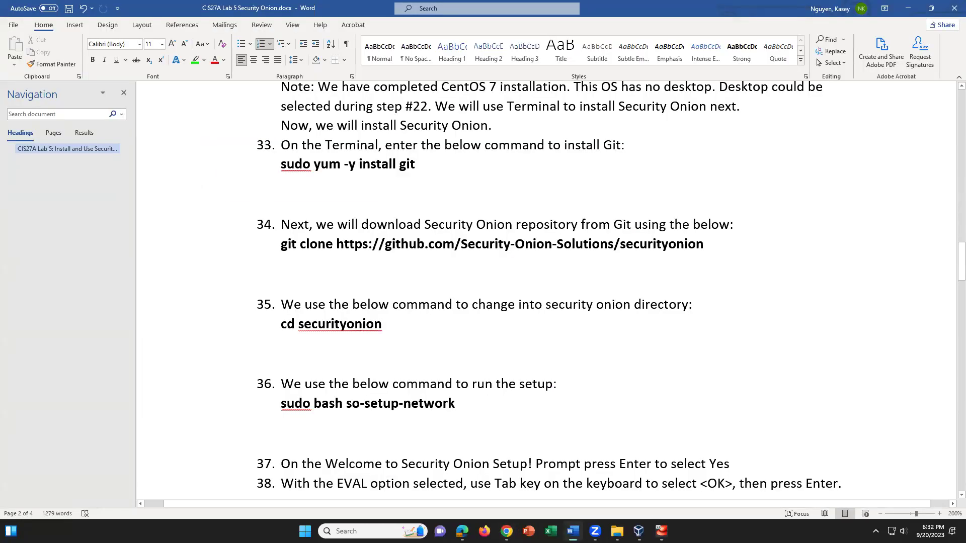
{"action": "left_click", "coordinate": [573, 531]}
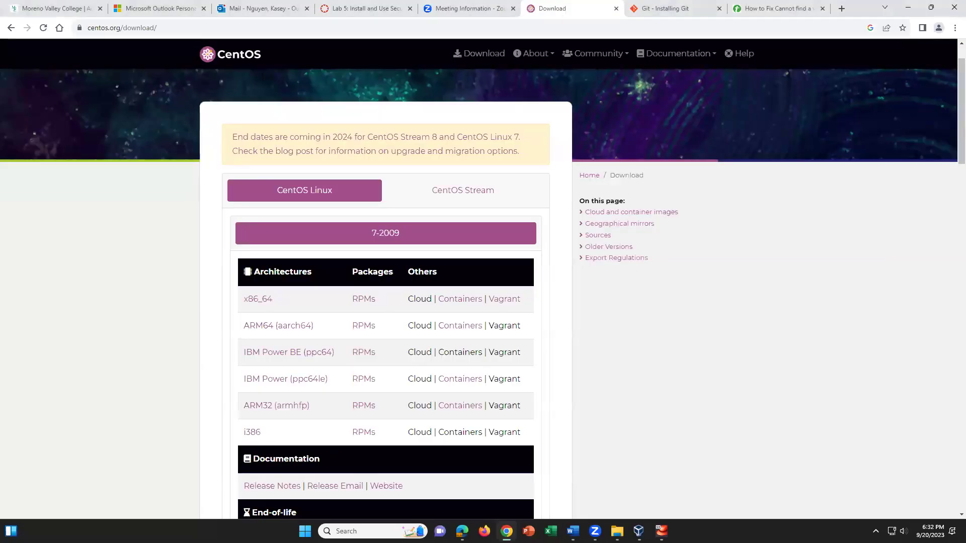
{"action": "left_click", "coordinate": [661, 531]}
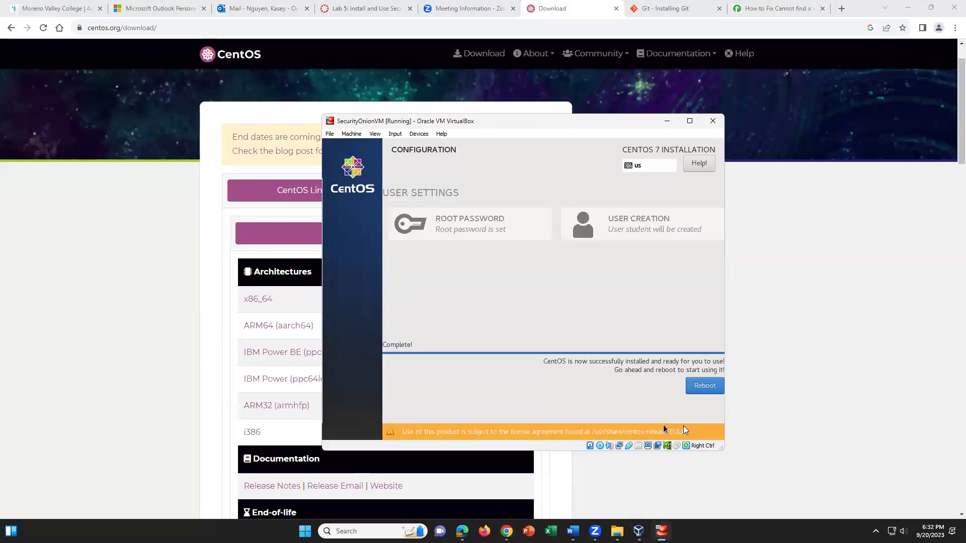
Reboot the freshly installed CentOS system, letting the VM capture the mouse
{"action": "left_click", "coordinate": [700, 390]}
{"action": "left_click", "coordinate": [518, 348]}
{"action": "left_click", "coordinate": [705, 388]}
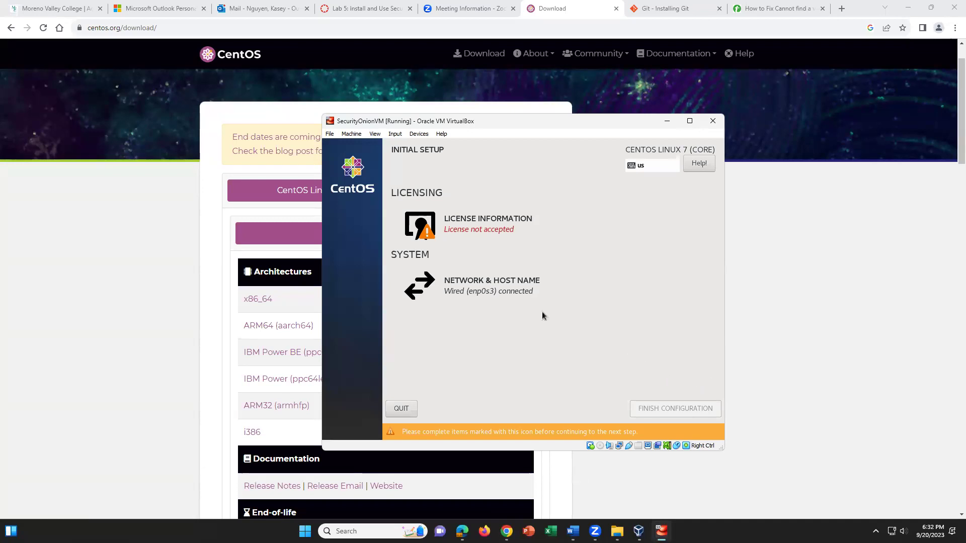
Accept the CentOS license, review Network & Host Name, and finish initial configuration
{"action": "left_click", "coordinate": [466, 227]}
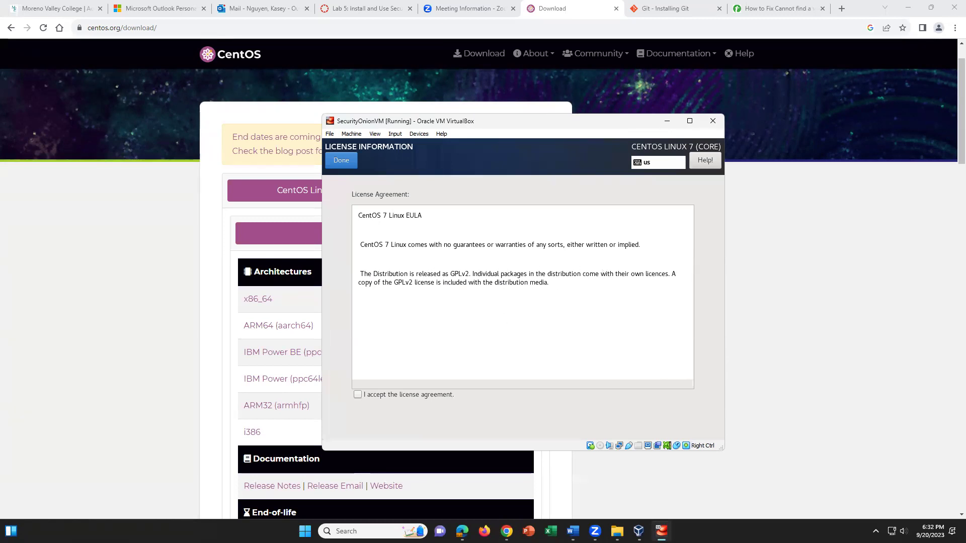
{"action": "left_click", "coordinate": [360, 395]}
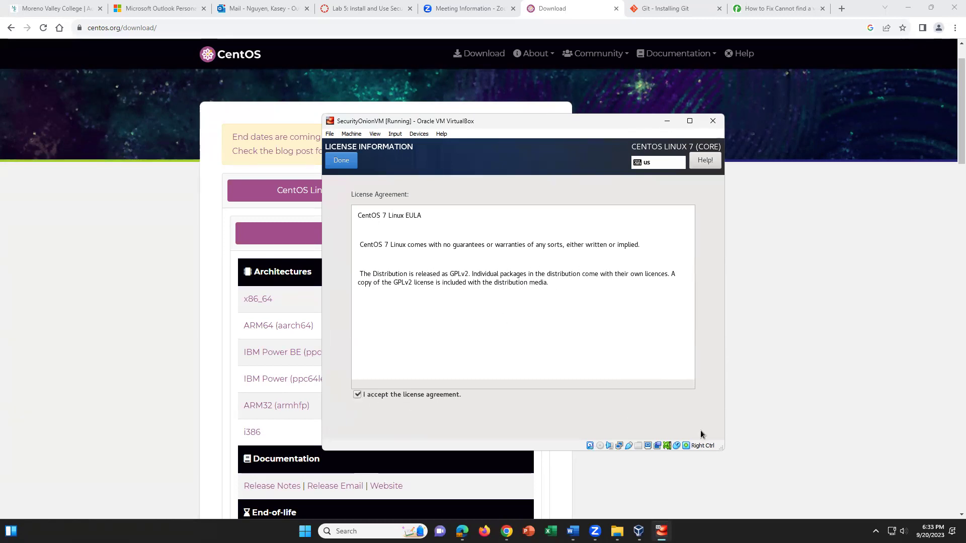
{"action": "left_click", "coordinate": [341, 159]}
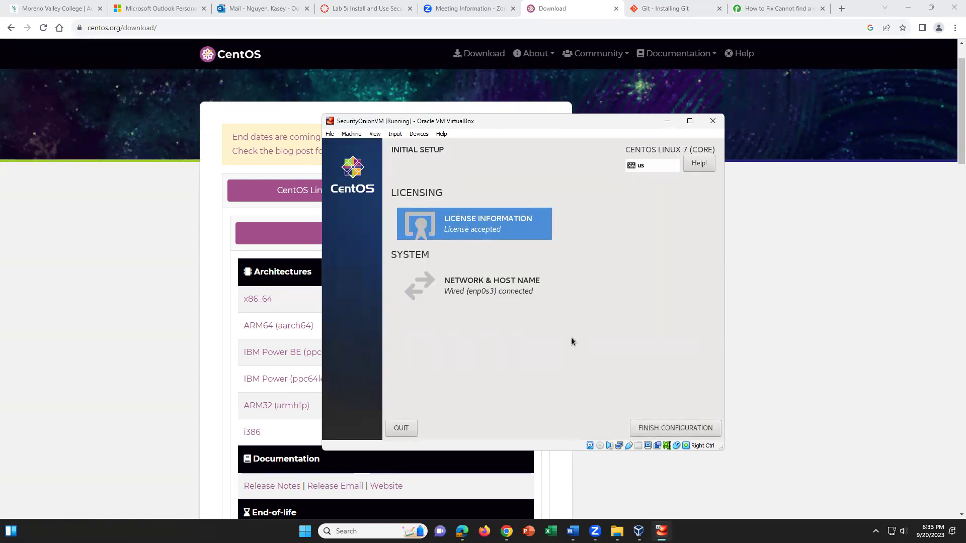
{"action": "left_click", "coordinate": [499, 287]}
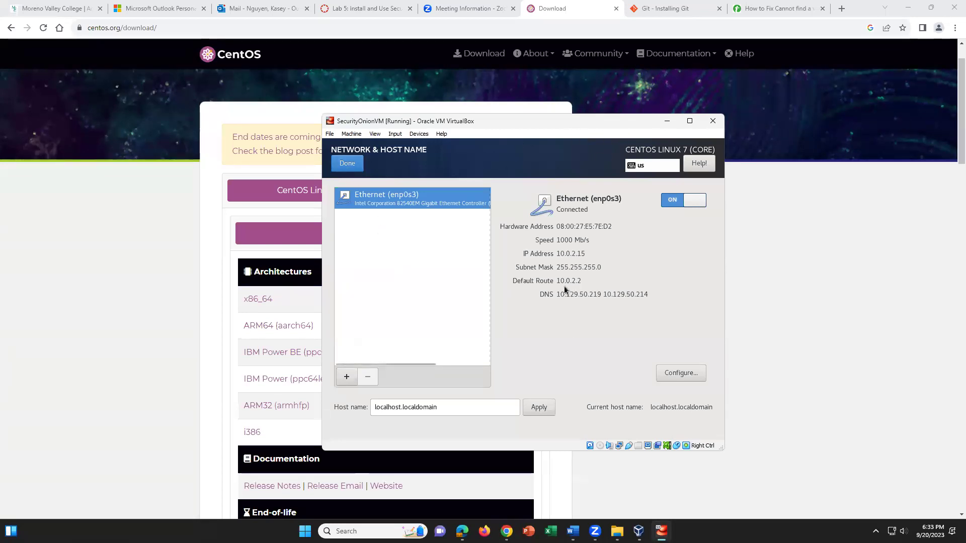
{"action": "left_click", "coordinate": [347, 163]}
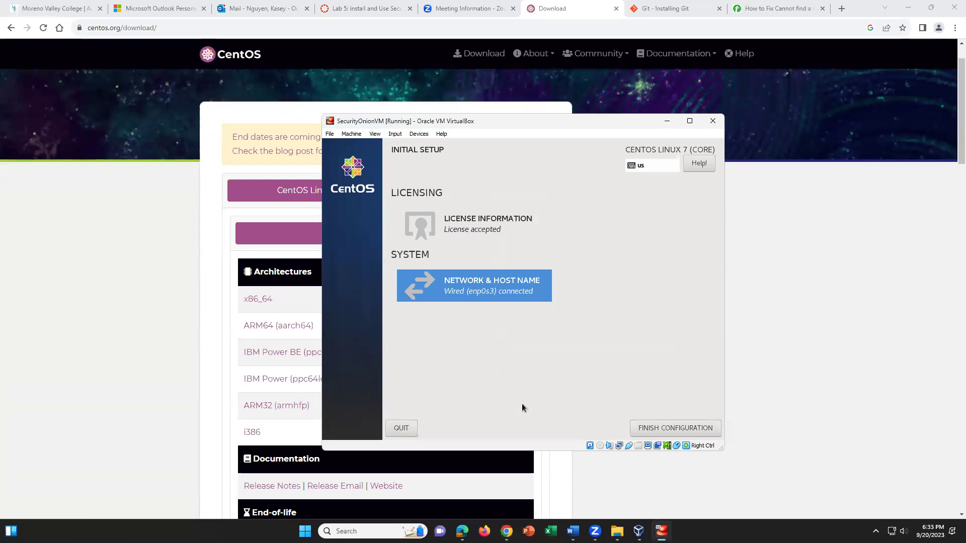
{"action": "left_click", "coordinate": [686, 427]}
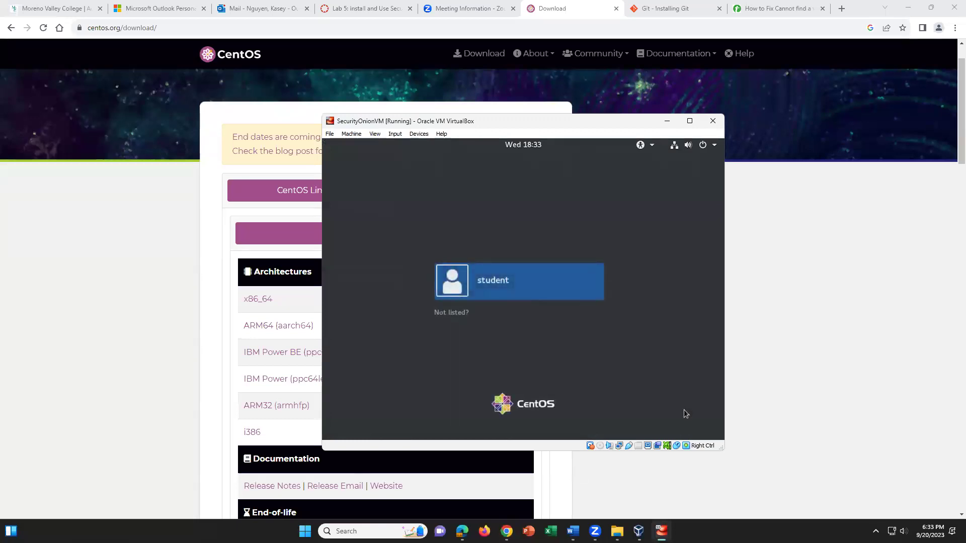
Power off the CentOS guest from the GNOME system menu's power button
{"action": "left_click", "coordinate": [705, 147]}
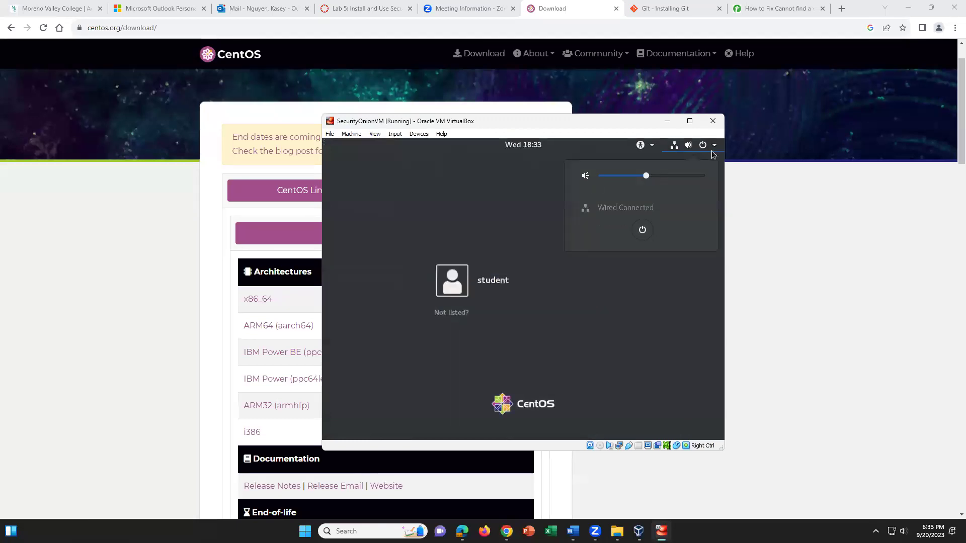
{"action": "left_click", "coordinate": [642, 231]}
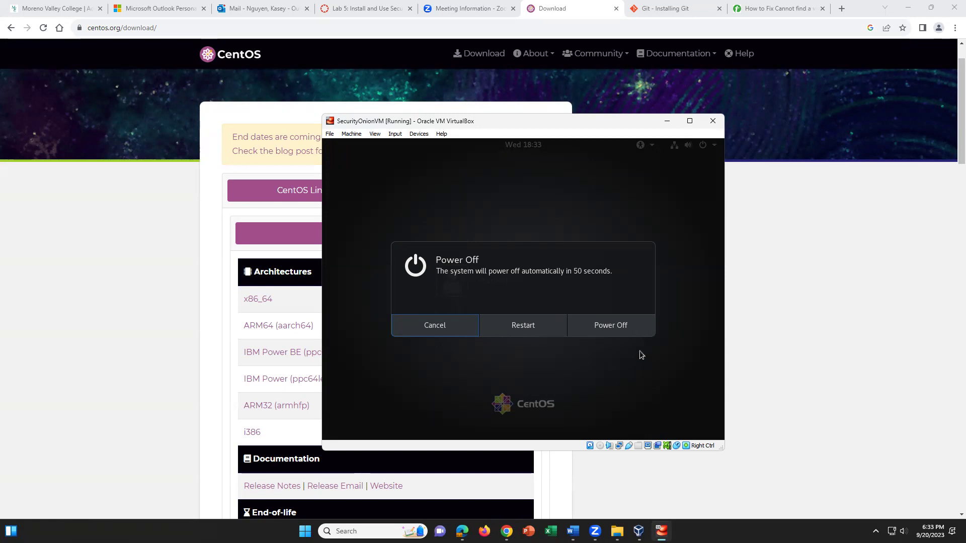
{"action": "left_click", "coordinate": [600, 330]}
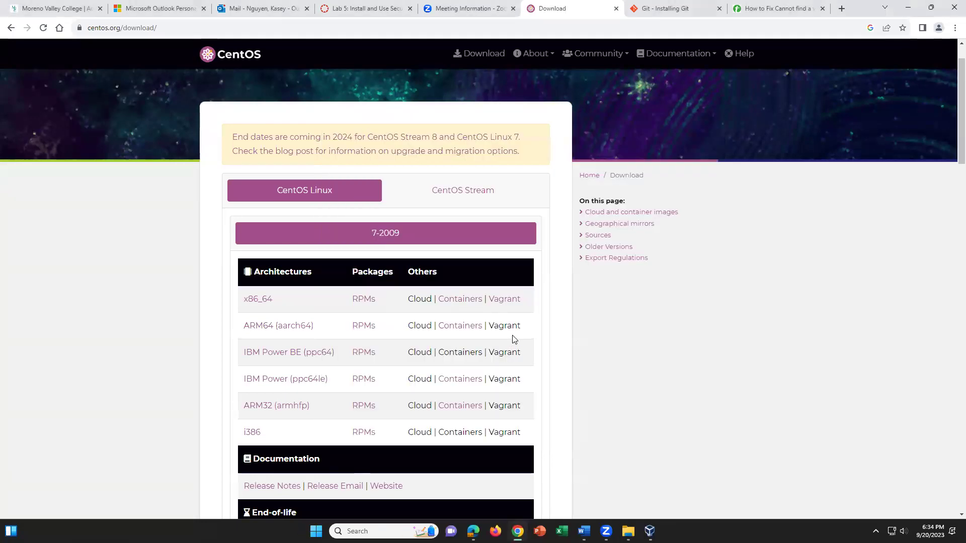
Enable SecurityOnionVM's second network adapter, attach it to NAT, and save the settings
{"action": "left_click", "coordinate": [646, 530]}
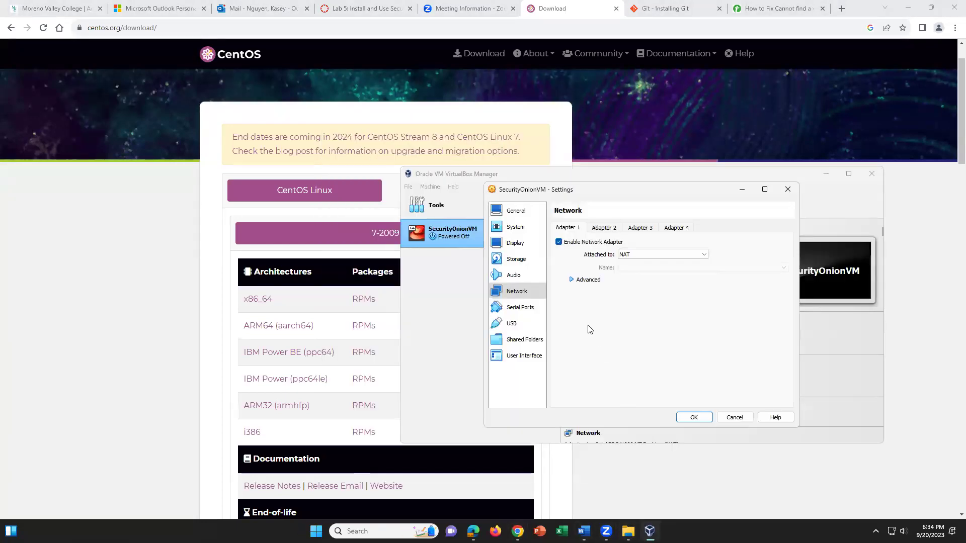
{"action": "left_click", "coordinate": [604, 230]}
{"action": "left_click", "coordinate": [558, 242]}
{"action": "left_click", "coordinate": [636, 255]}
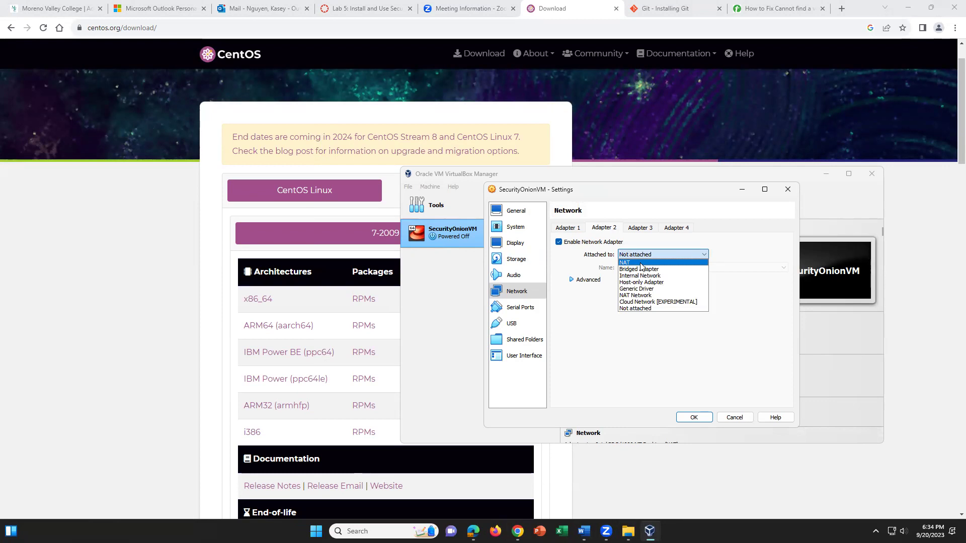
{"action": "left_click", "coordinate": [641, 263]}
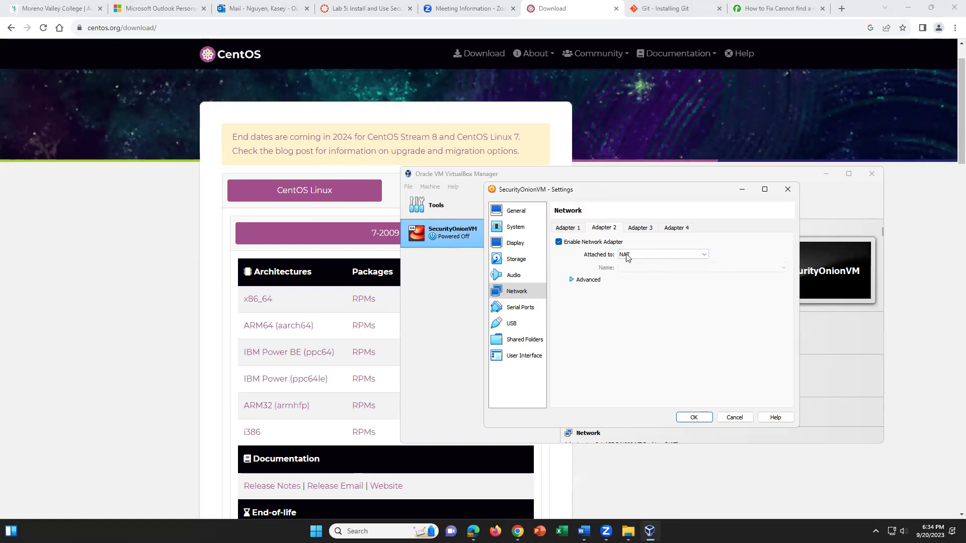
{"action": "left_click", "coordinate": [704, 417]}
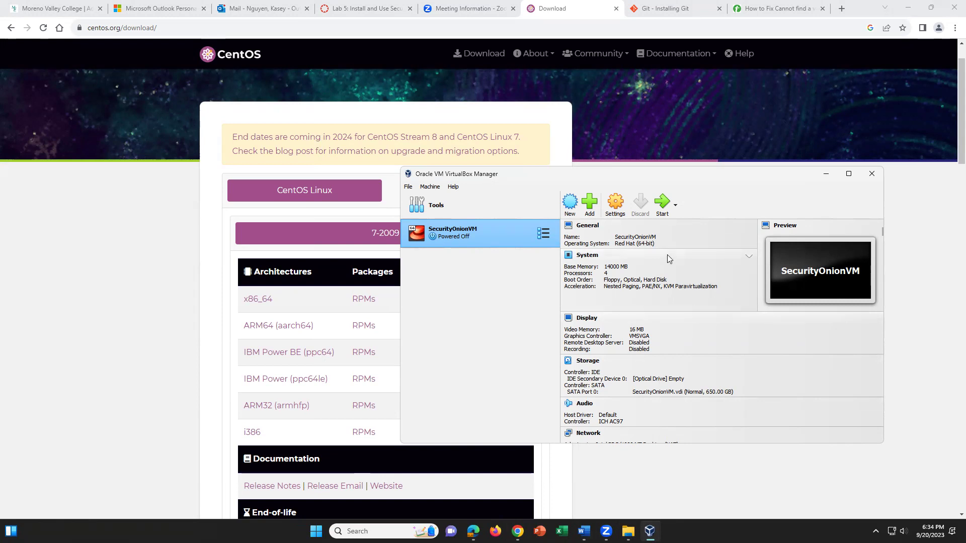
Start SecurityOnionVM, dismiss the auto-capture notice, and bring up the Word lab guide
{"action": "left_click", "coordinate": [662, 205]}
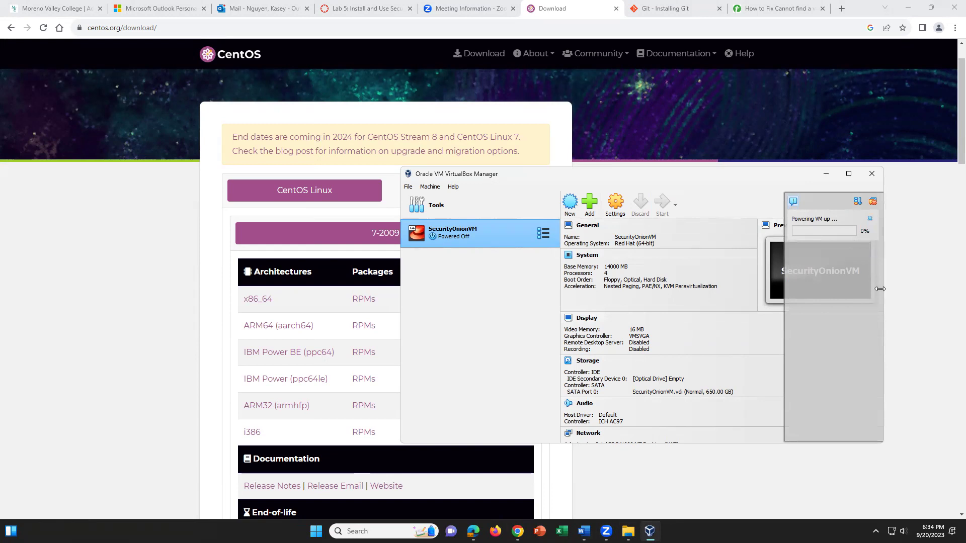
{"action": "mouse_move", "coordinate": [595, 531]}
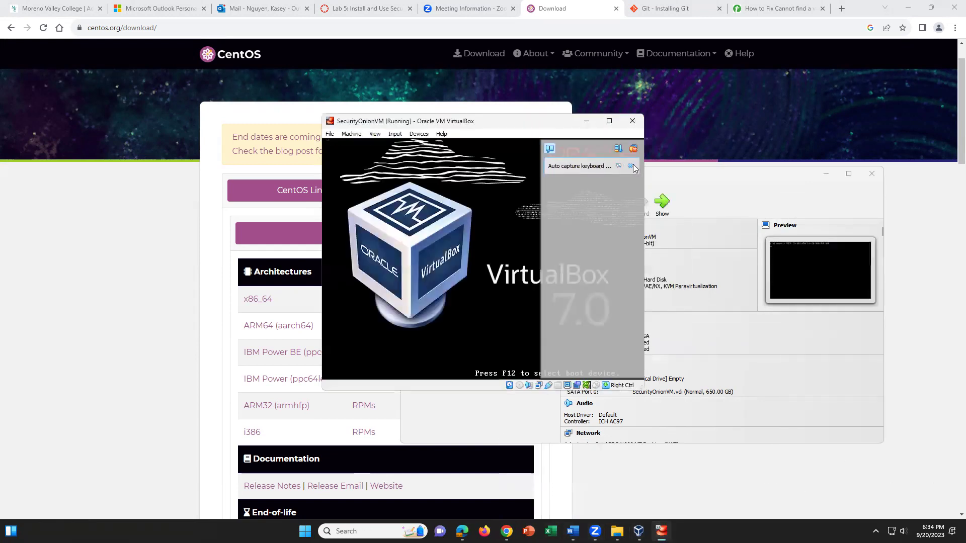
{"action": "left_click", "coordinate": [631, 165]}
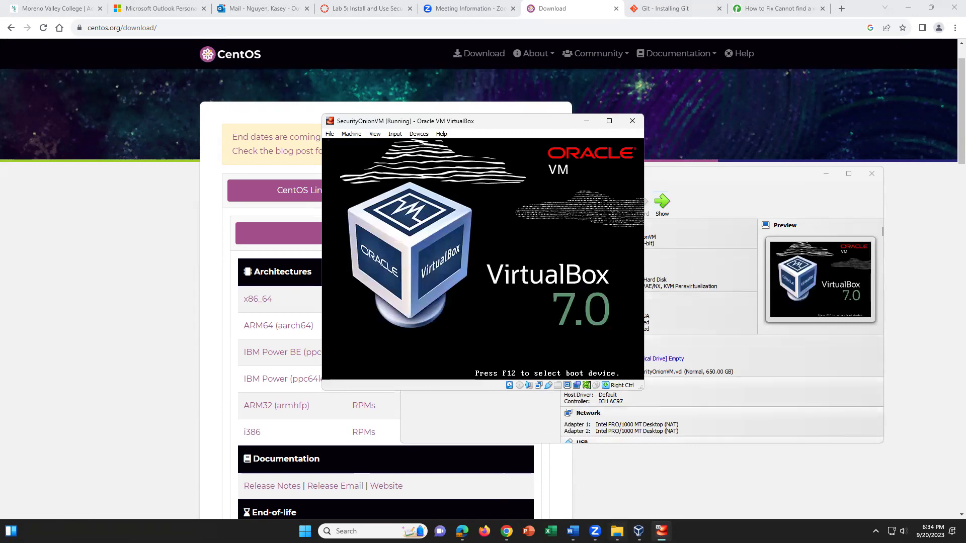
{"action": "left_click", "coordinate": [573, 531]}
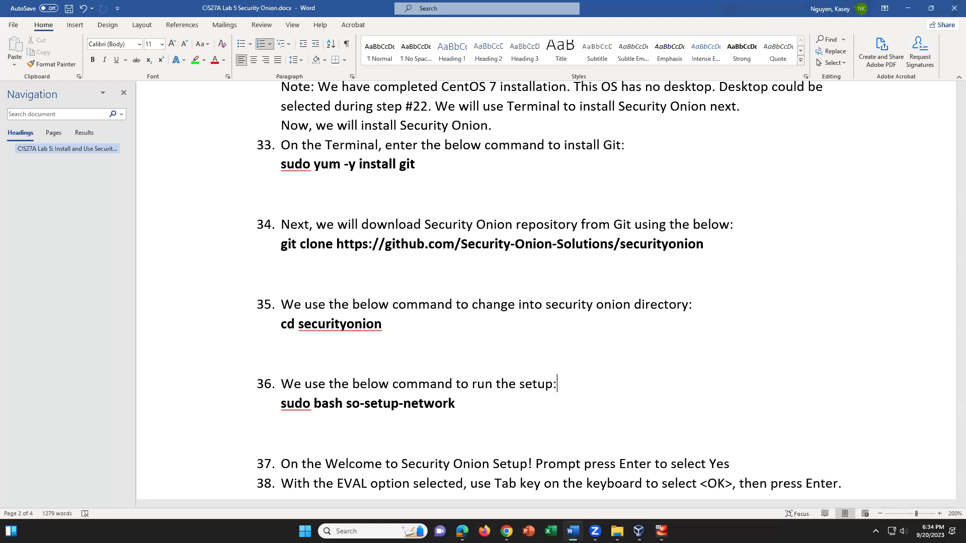
{"action": "scroll", "coordinate": [585, 230], "scroll_direction": "up", "scroll_amount": 5}
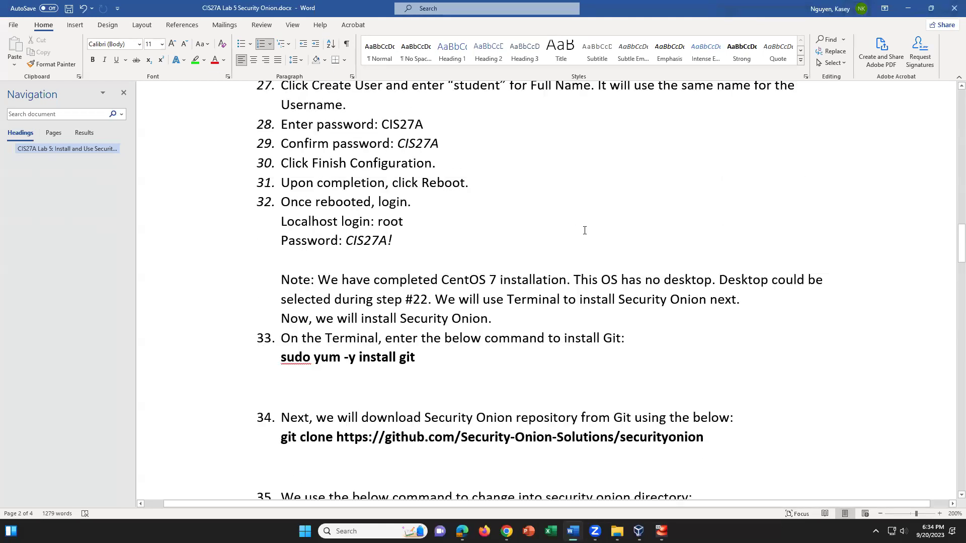
Scroll the Word guide through steps 31–36, then return to the VM's login screen
{"action": "scroll", "coordinate": [585, 231], "scroll_direction": "down", "scroll_amount": 4}
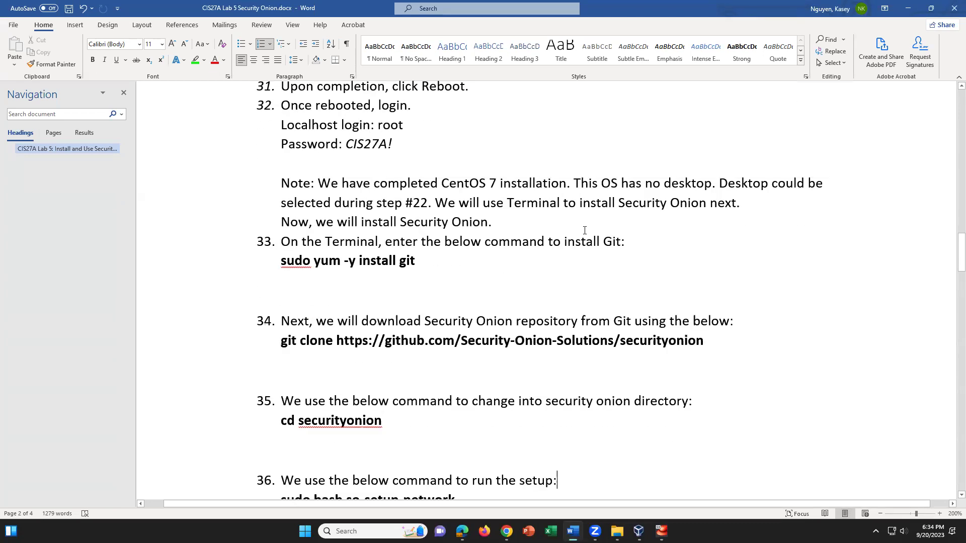
{"action": "scroll", "coordinate": [584, 230], "scroll_direction": "down", "scroll_amount": 1}
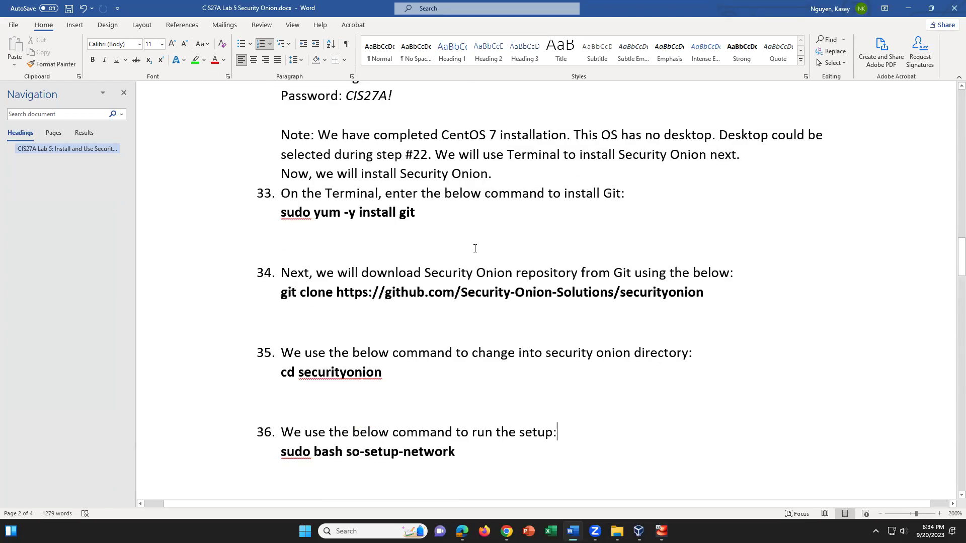
{"action": "left_click", "coordinate": [427, 216]}
{"action": "left_click", "coordinate": [661, 531]}
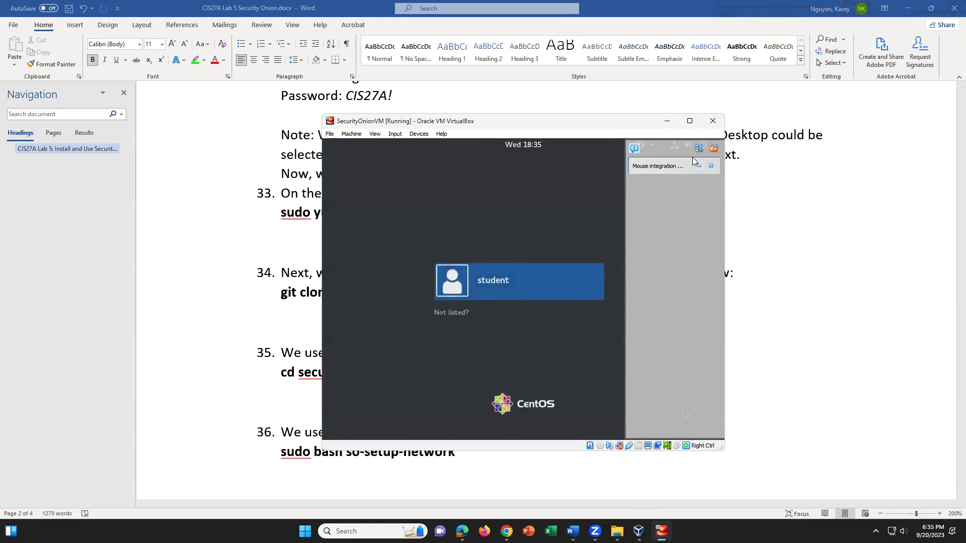
Sign into CentOS as root through 'Not listed?', entering the root password
{"action": "left_click", "coordinate": [710, 166]}
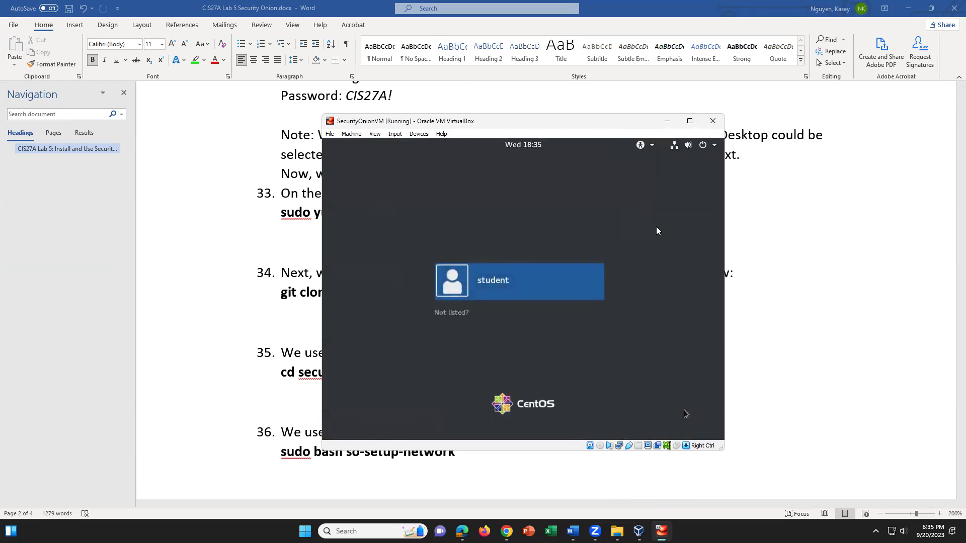
{"action": "left_click", "coordinate": [451, 312]}
{"action": "left_click", "coordinate": [501, 346]}
{"action": "left_click", "coordinate": [438, 312]}
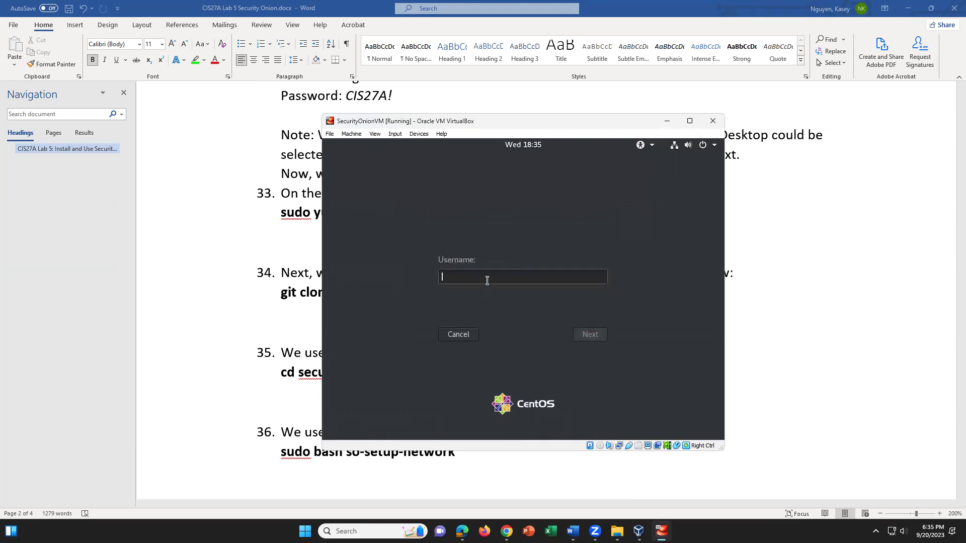
{"action": "type", "text": "root"}
{"action": "left_click", "coordinate": [589, 340]}
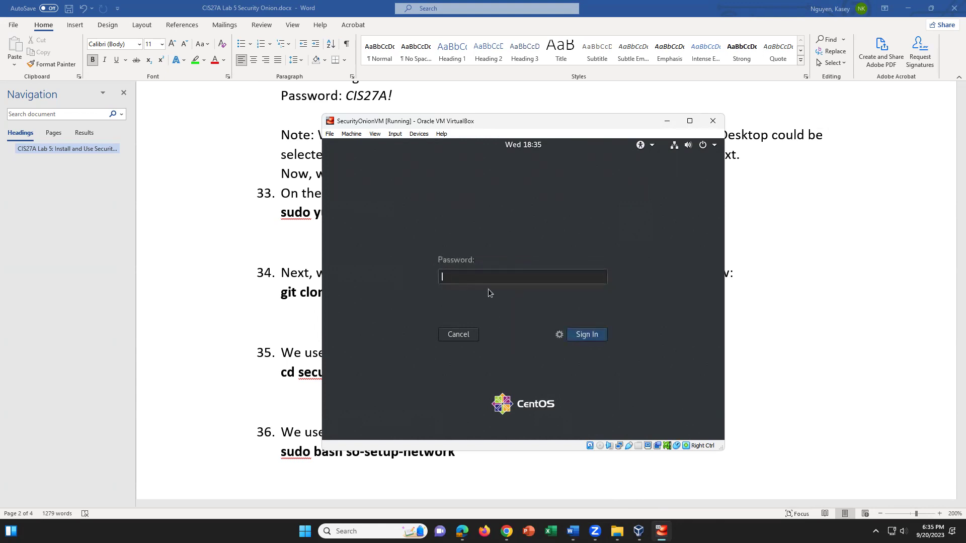
{"action": "key", "text": "Return"}
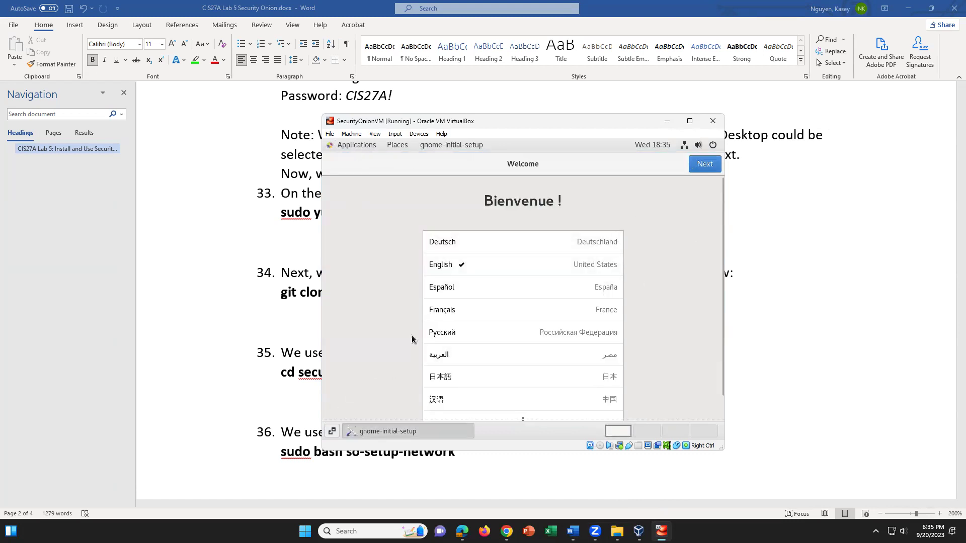
Keep English language and US keyboard, default privacy, skip online accounts, close Getting Started
{"action": "left_click", "coordinate": [704, 163]}
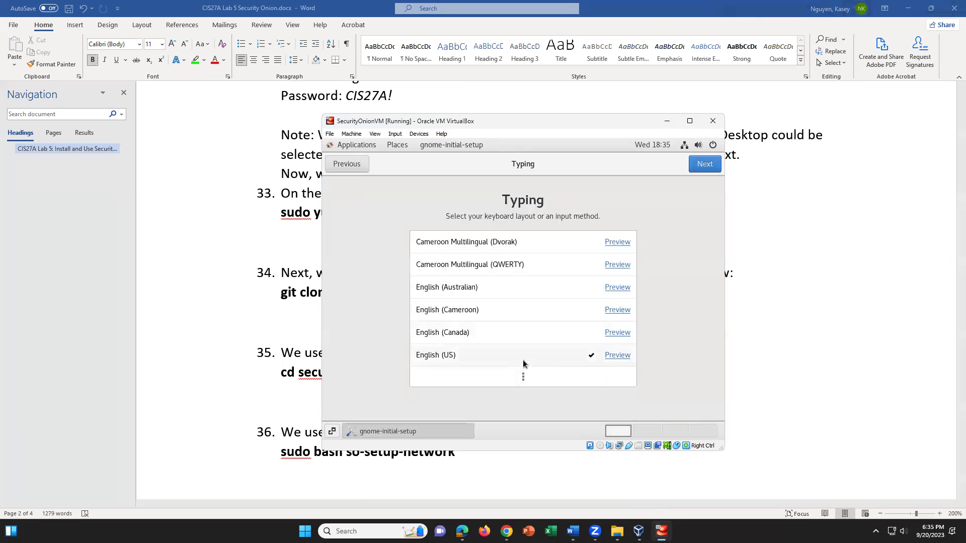
{"action": "left_click", "coordinate": [704, 164]}
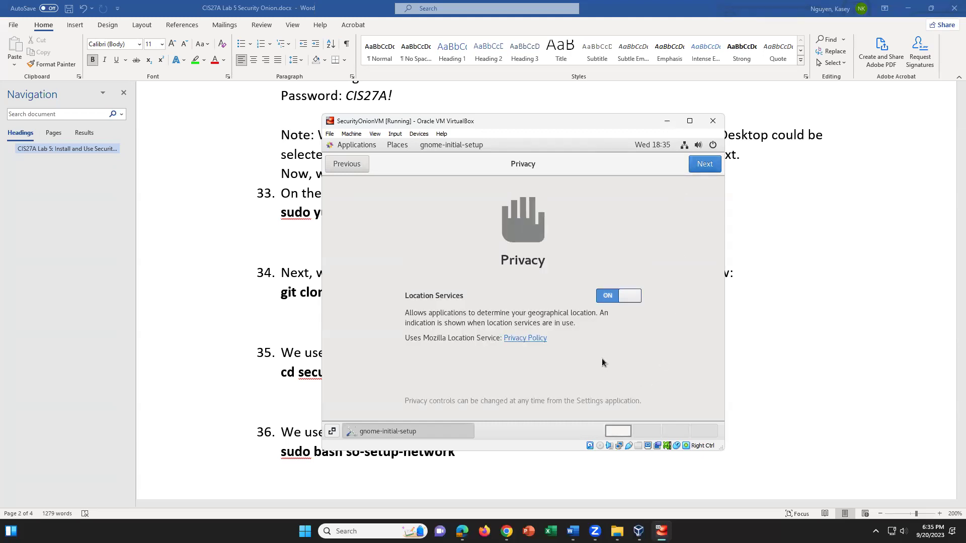
{"action": "left_click", "coordinate": [709, 169]}
{"action": "left_click", "coordinate": [705, 164]}
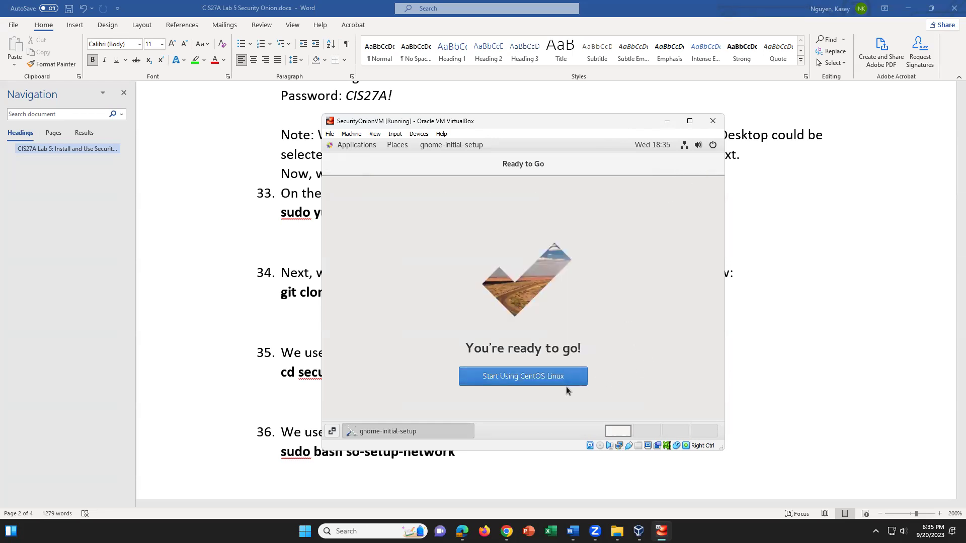
{"action": "left_click", "coordinate": [551, 379]}
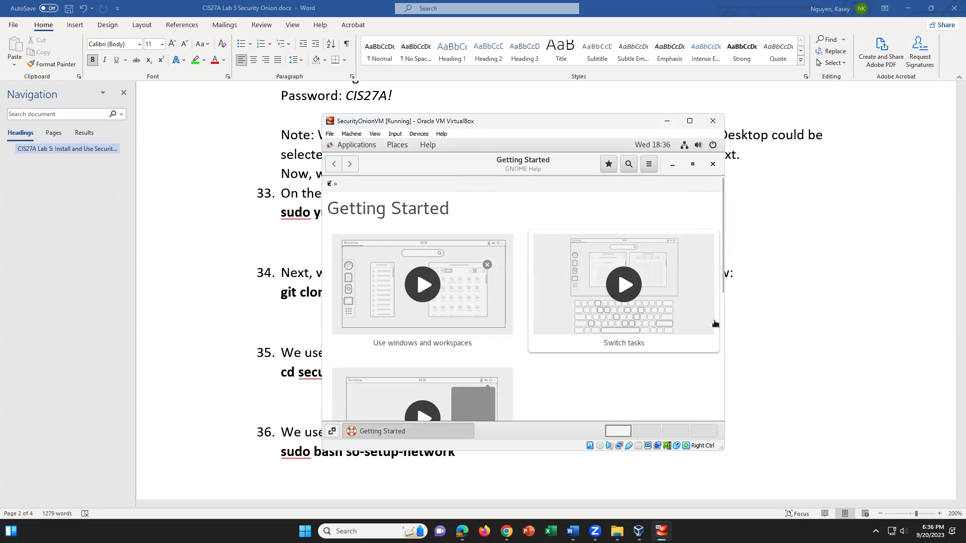
{"action": "left_click", "coordinate": [712, 164]}
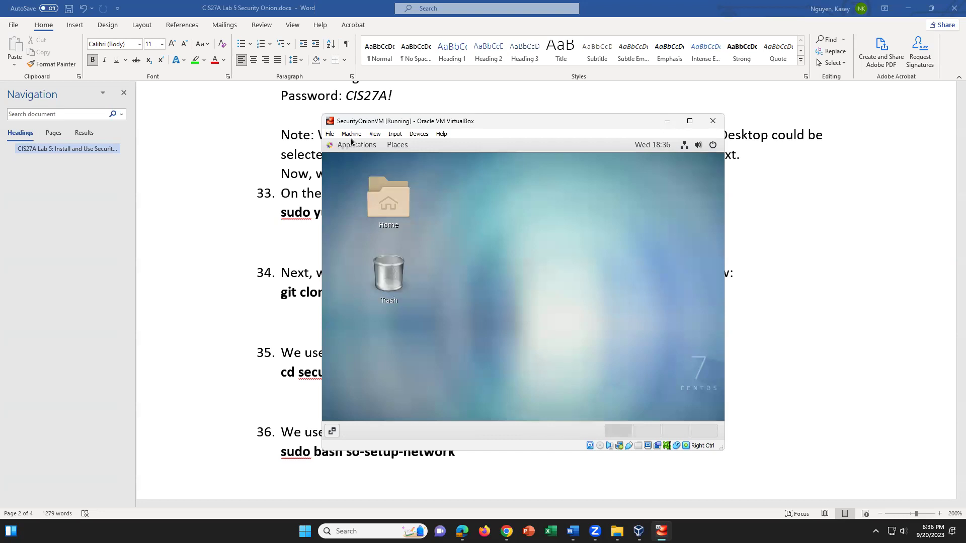
Launch Terminal from Applications > System Tools and use View > Zoom In twice
{"action": "left_click", "coordinate": [357, 146]}
{"action": "mouse_move", "coordinate": [368, 294]}
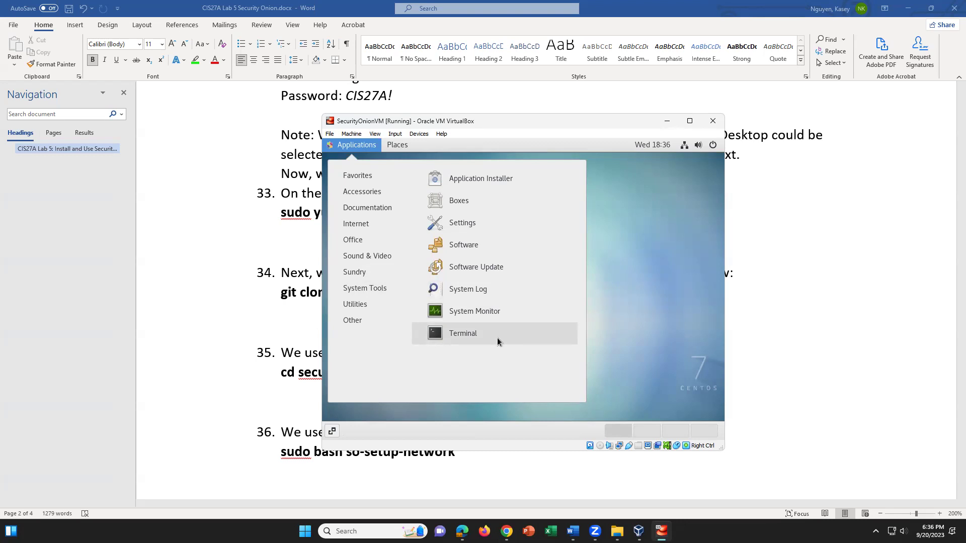
{"action": "left_click", "coordinate": [497, 341]}
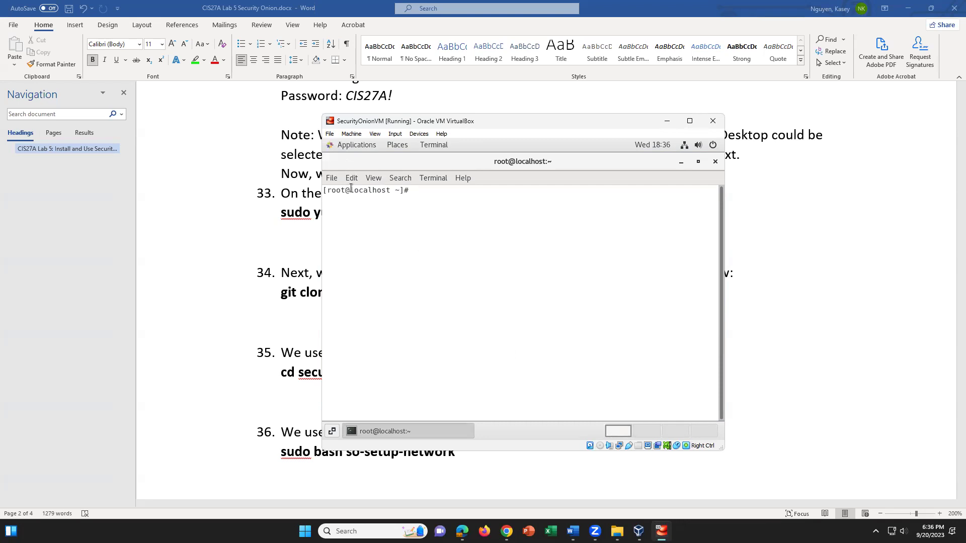
{"action": "left_click", "coordinate": [377, 181]}
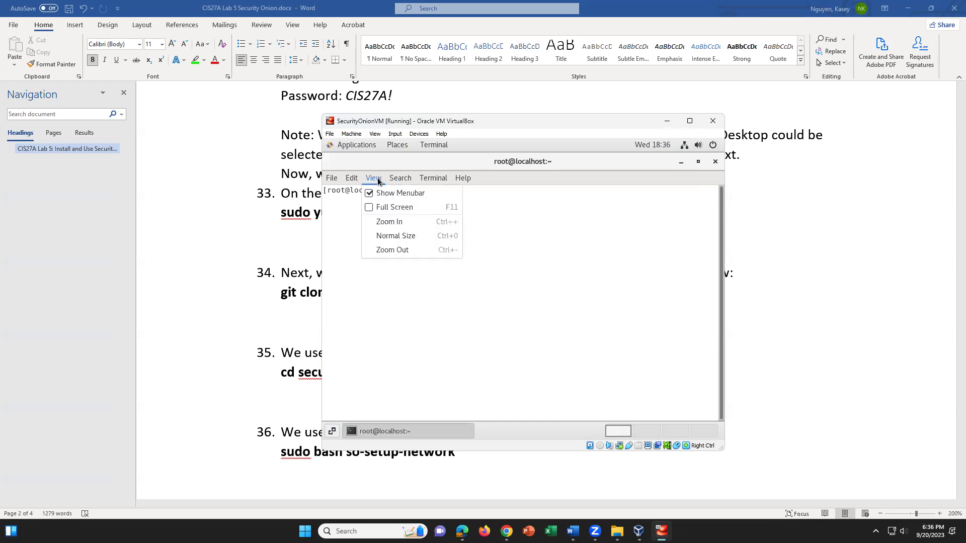
{"action": "left_click", "coordinate": [398, 217]}
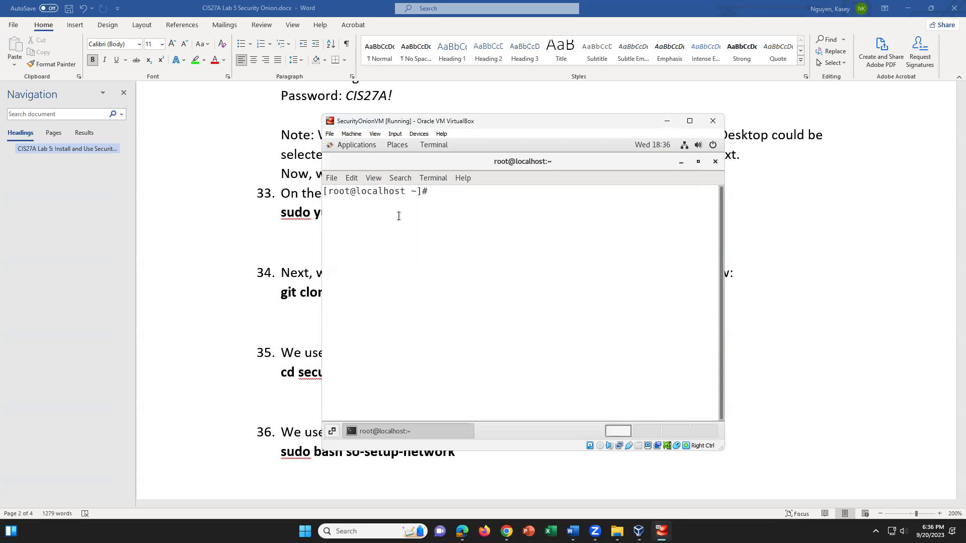
{"action": "left_click", "coordinate": [377, 180]}
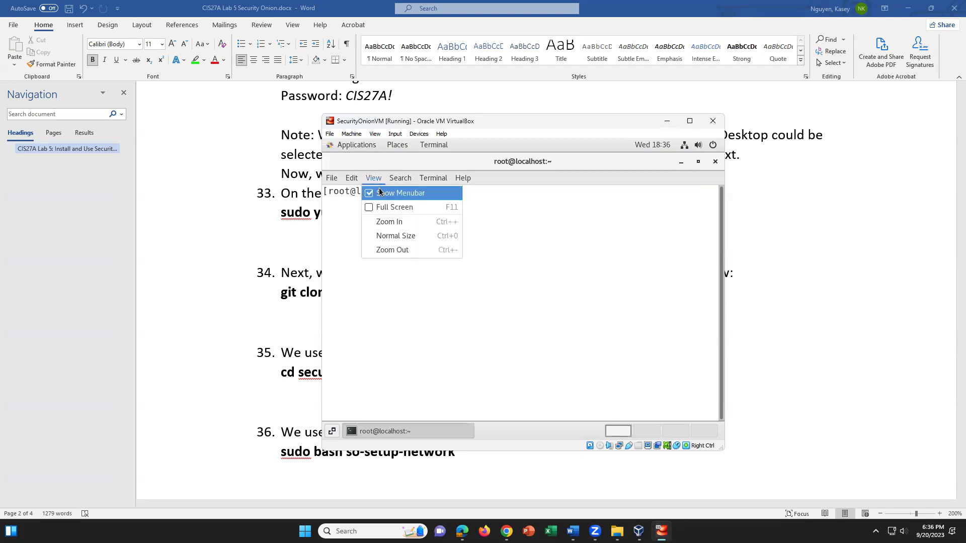
{"action": "left_click", "coordinate": [401, 224]}
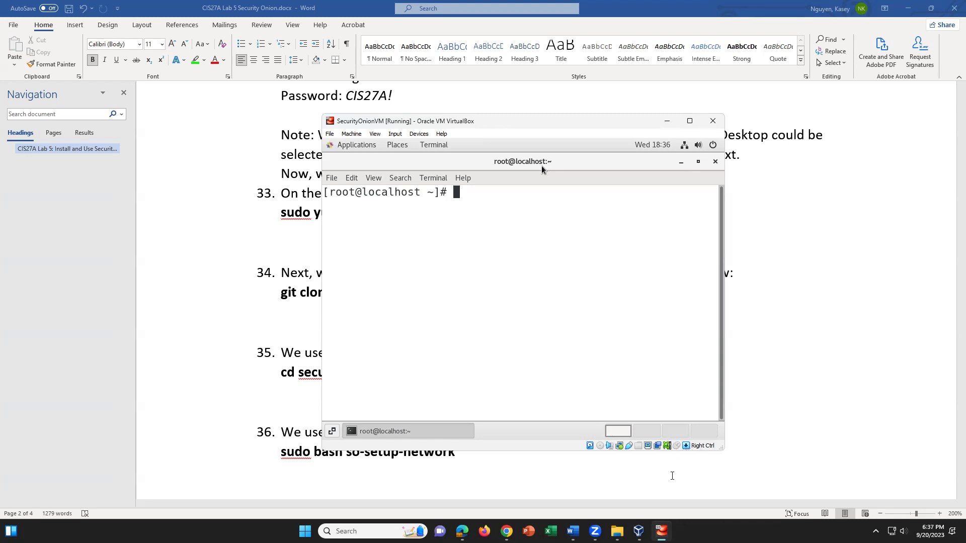
Check the Git install step in the Word guide and reposition the VM window
{"action": "left_click", "coordinate": [673, 475]}
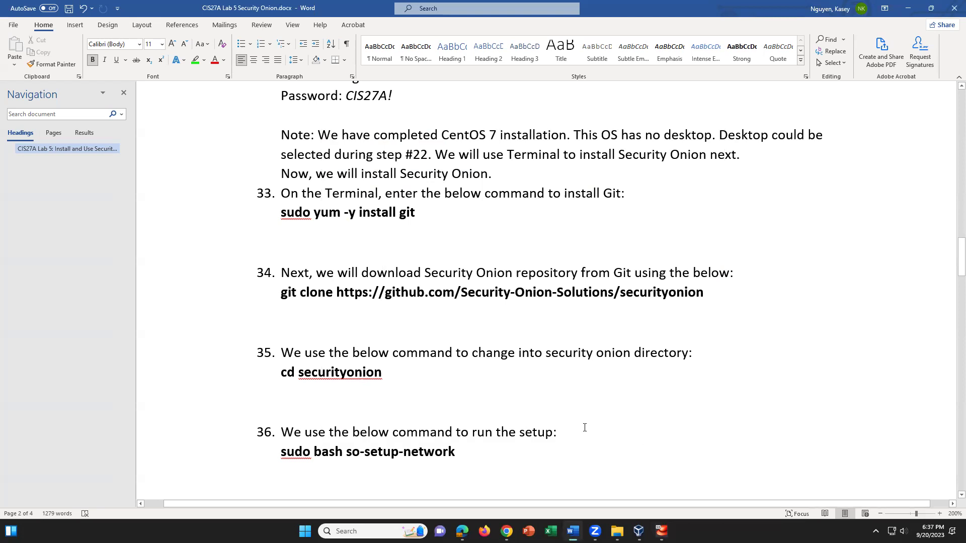
{"action": "scroll", "coordinate": [546, 421], "scroll_direction": "down", "scroll_amount": 2}
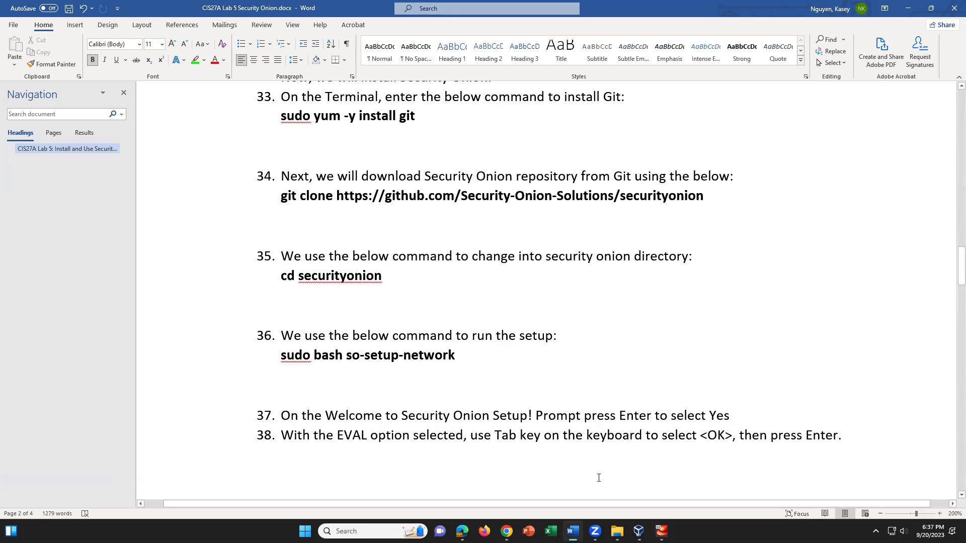
{"action": "left_click", "coordinate": [660, 531]}
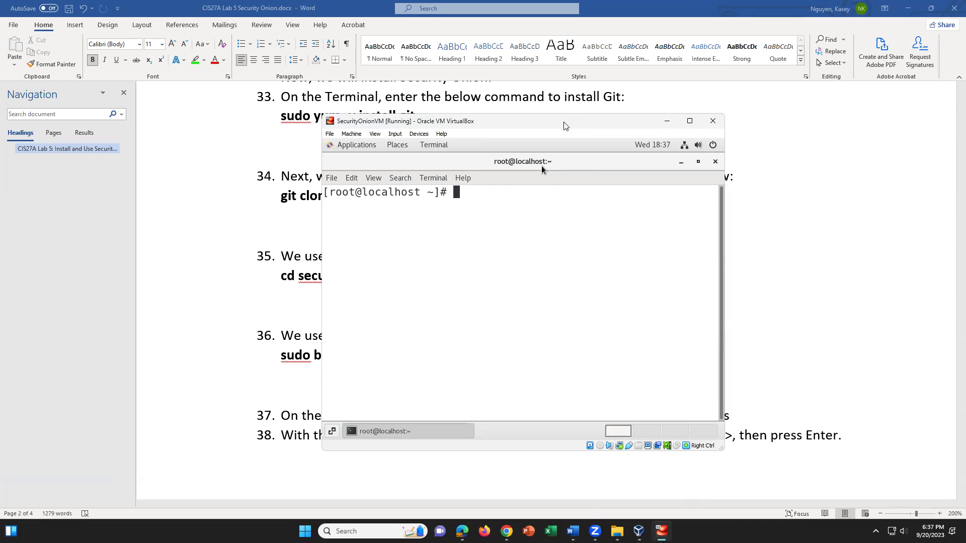
{"action": "left_click_drag", "start_coordinate": [564, 126], "coordinate": [524, 245]}
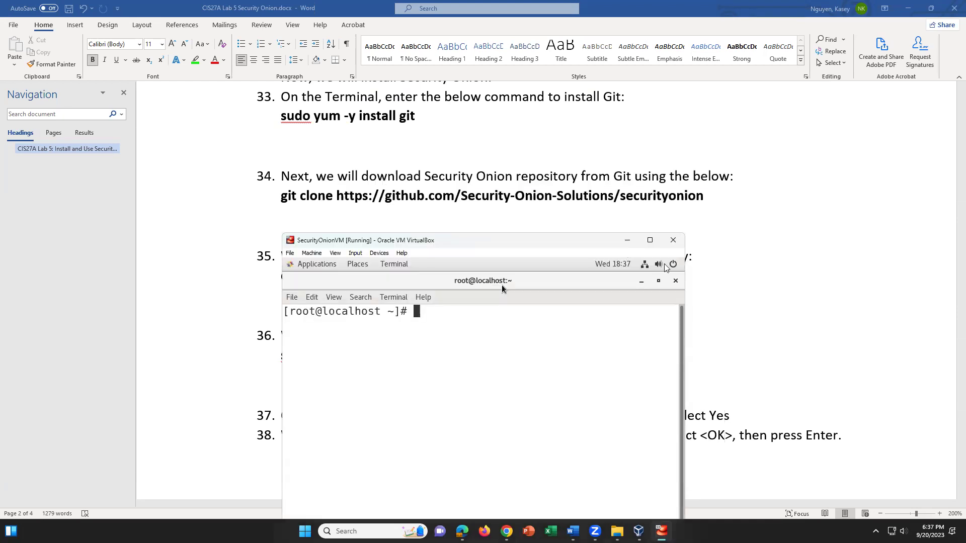
Run 'sudo yum -y install git' in the root terminal, correcting a typo
{"action": "type", "text": "sudo yum -y install i"}
{"action": "key", "text": "BackSpace"}
{"action": "type", "text": "git"}
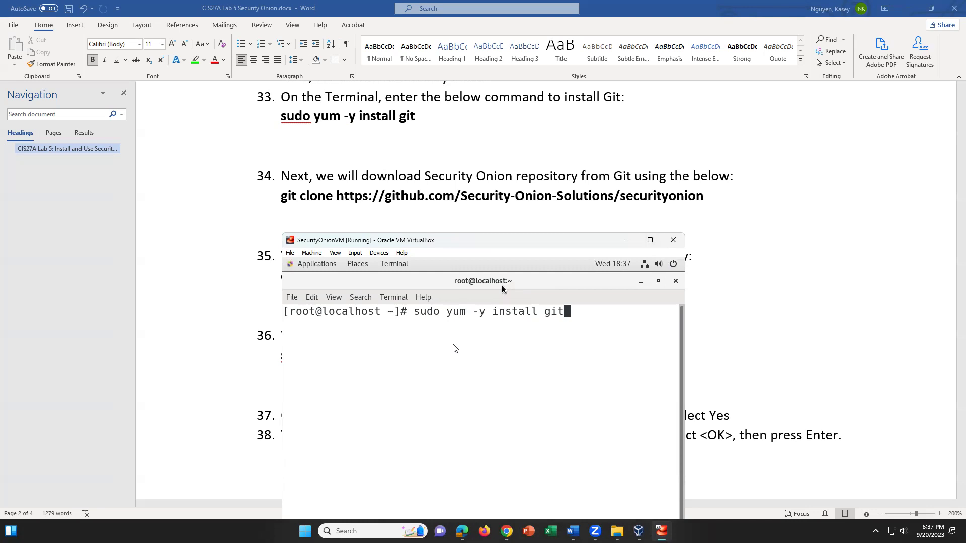
{"action": "key", "text": "Return"}
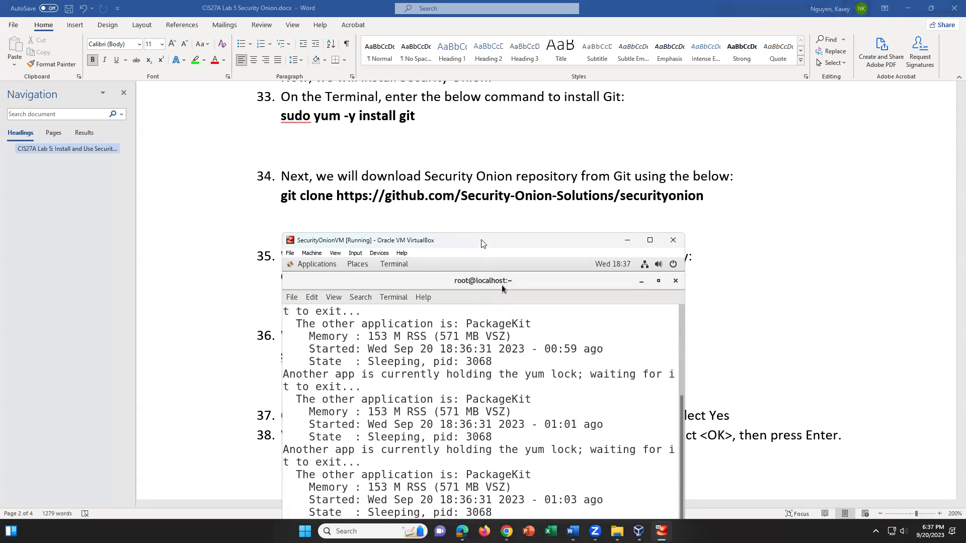
Reposition the SecurityOnionVM window so the git clone instruction in step 34 is uncovered
{"action": "left_click_drag", "start_coordinate": [482, 242], "coordinate": [492, 207]}
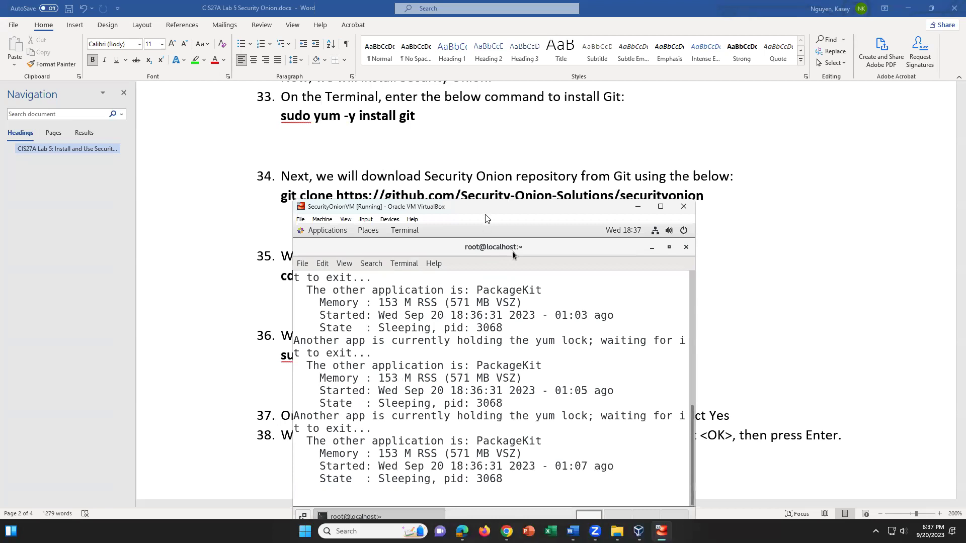
{"action": "left_click_drag", "start_coordinate": [535, 206], "coordinate": [541, 253]}
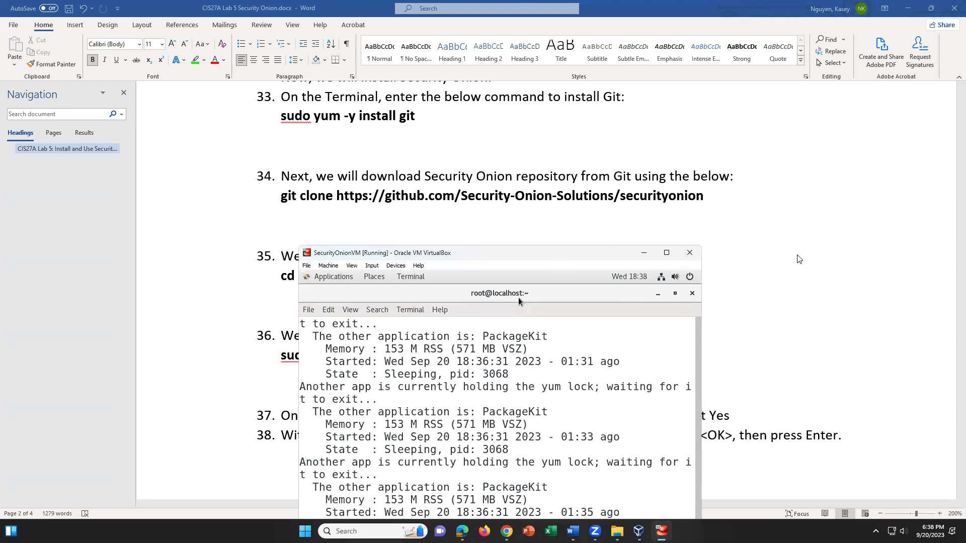
Shift the VM window up and right, then capture keyboard and mouse into the VM
{"action": "scroll", "coordinate": [778, 295], "scroll_direction": "down", "scroll_amount": 1}
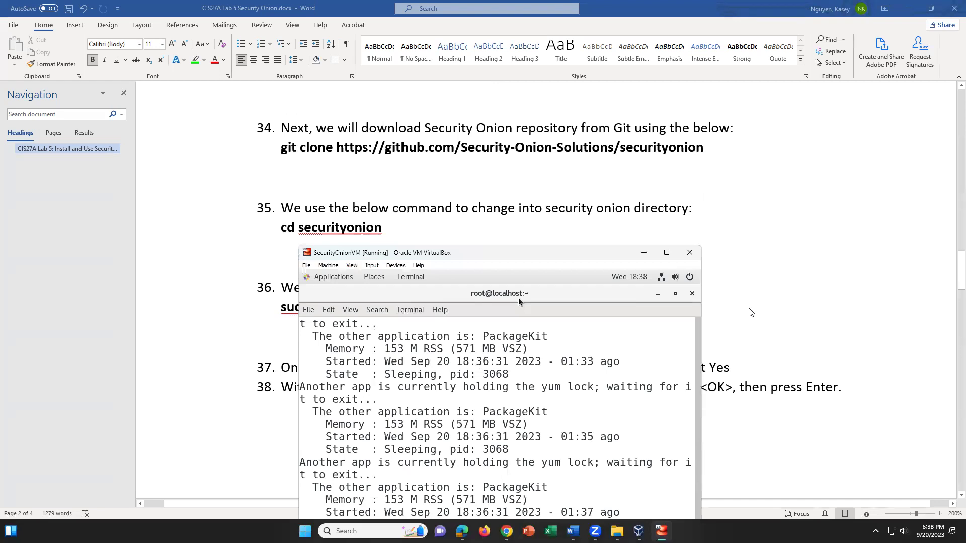
{"action": "left_click_drag", "start_coordinate": [592, 257], "coordinate": [605, 219]}
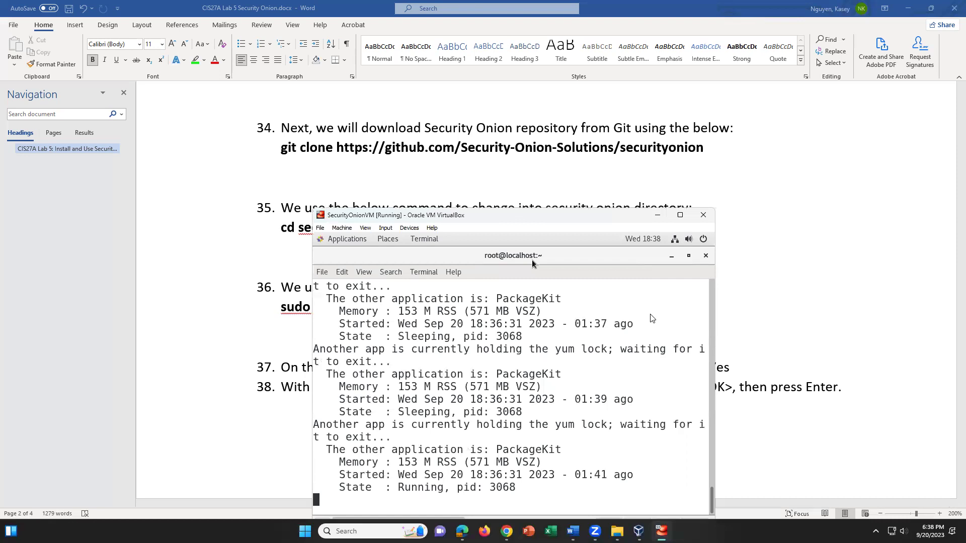
{"action": "left_click", "coordinate": [363, 273]}
{"action": "left_click", "coordinate": [492, 439]}
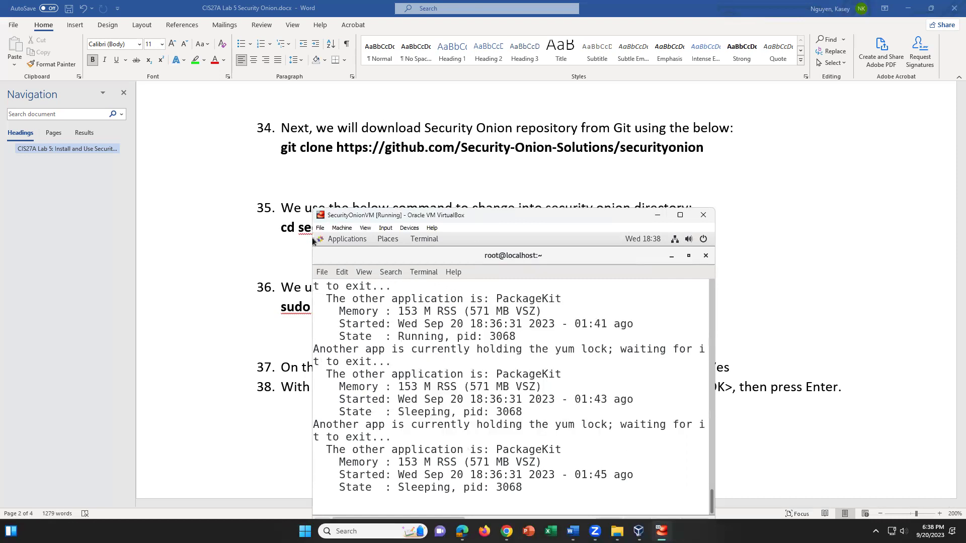
Zoom the terminal text in, then zoom it back out one step
{"action": "left_click", "coordinate": [364, 272]}
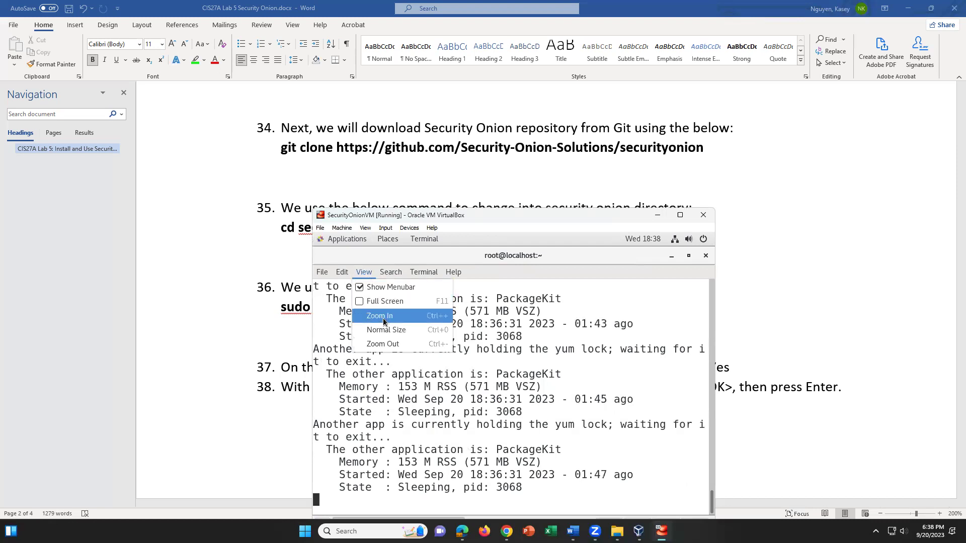
{"action": "left_click", "coordinate": [383, 317]}
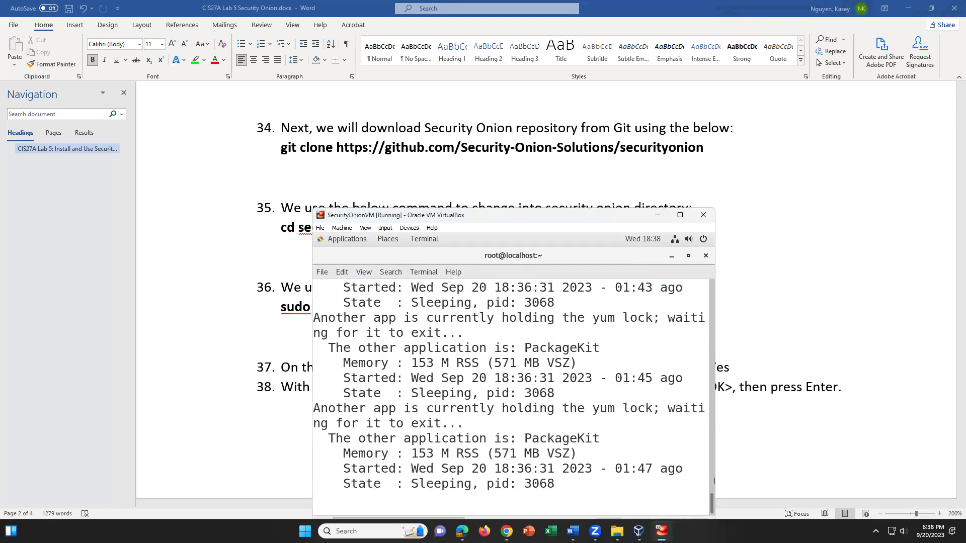
{"action": "left_click", "coordinate": [371, 238]}
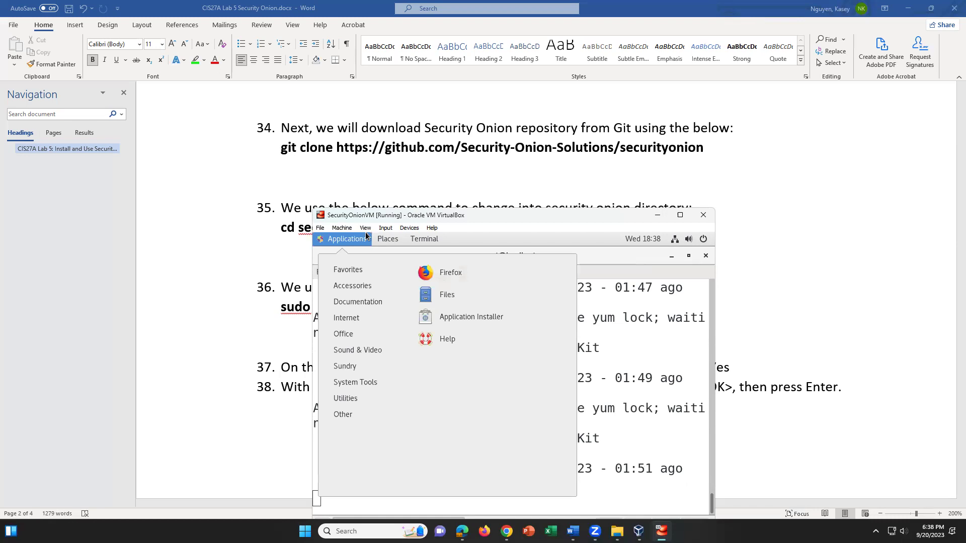
{"action": "mouse_move", "coordinate": [387, 239]}
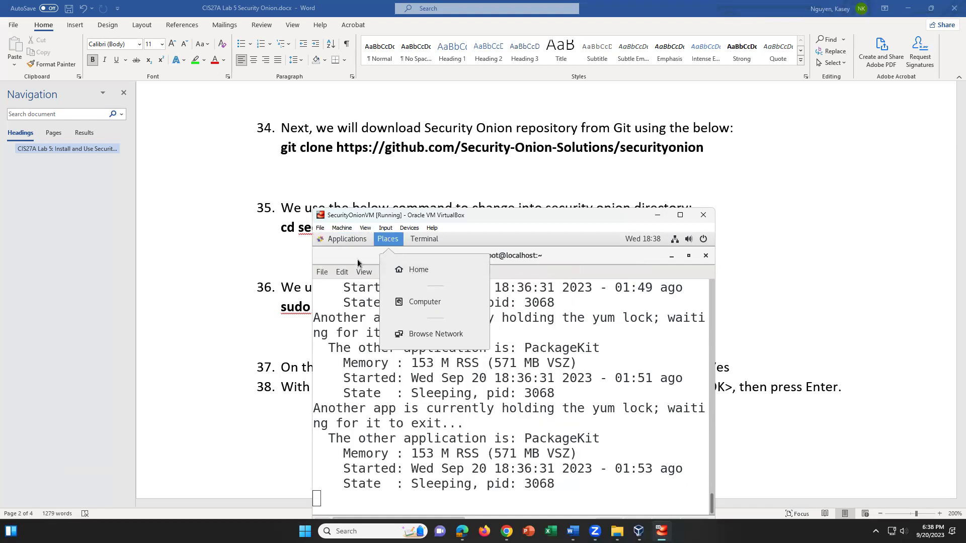
{"action": "left_click", "coordinate": [361, 272]}
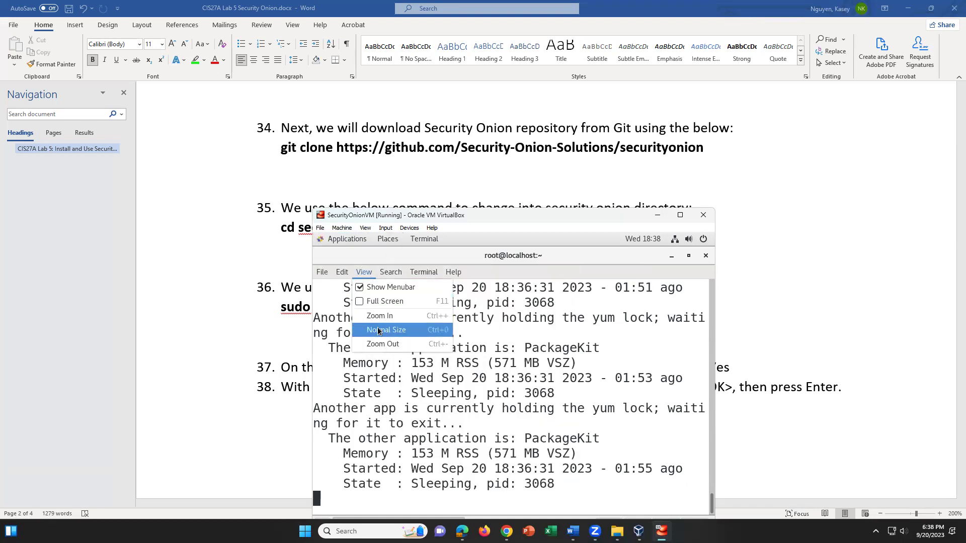
{"action": "left_click", "coordinate": [378, 346]}
Zoom the terminal out two more steps so yum lock-wait lines fit on one line
{"action": "left_click", "coordinate": [364, 272]}
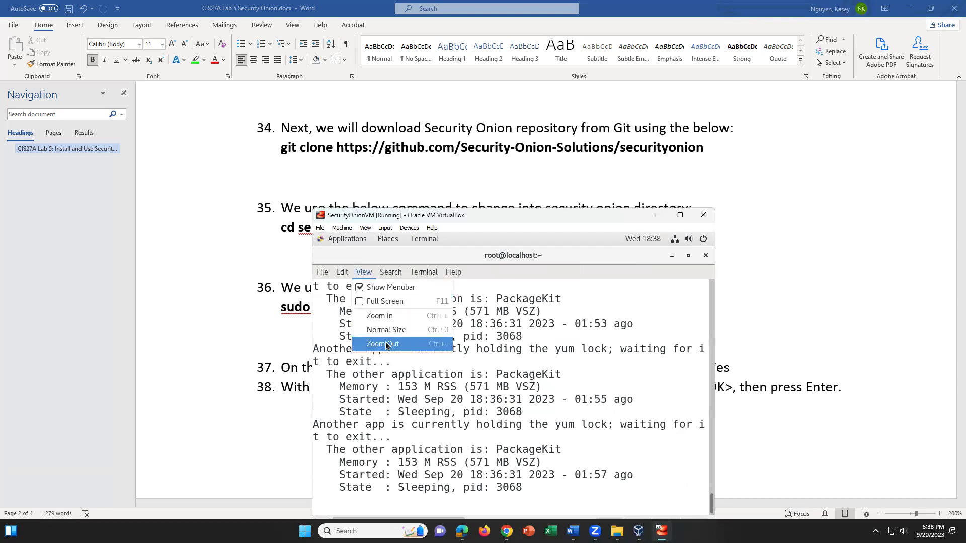
{"action": "left_click", "coordinate": [378, 344]}
{"action": "left_click", "coordinate": [370, 273]}
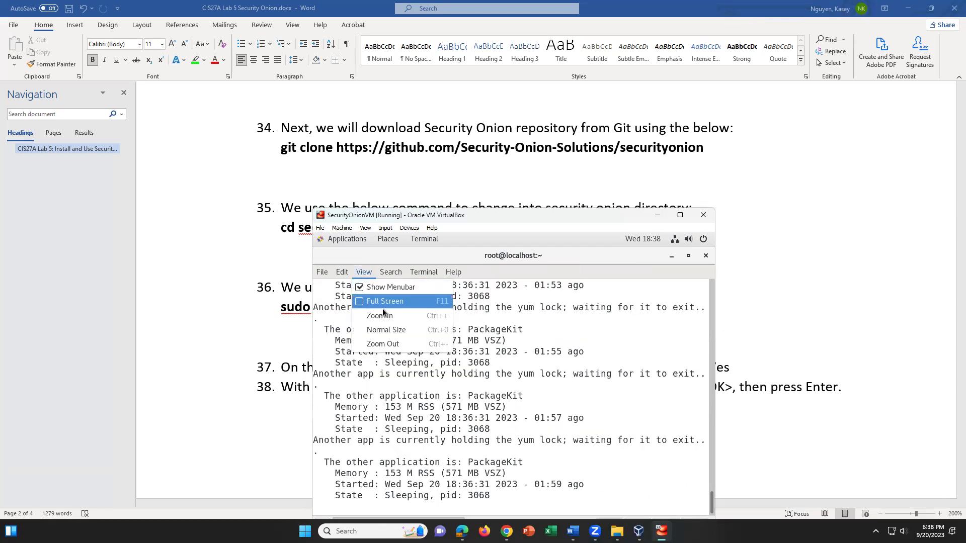
{"action": "left_click", "coordinate": [379, 344]}
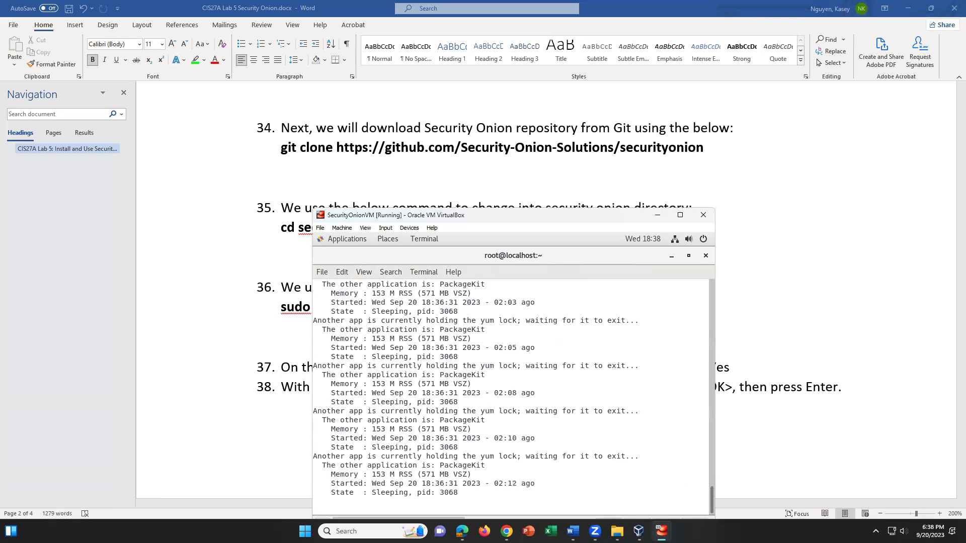
{"action": "scroll", "coordinate": [605, 472], "scroll_direction": "up", "scroll_amount": 1}
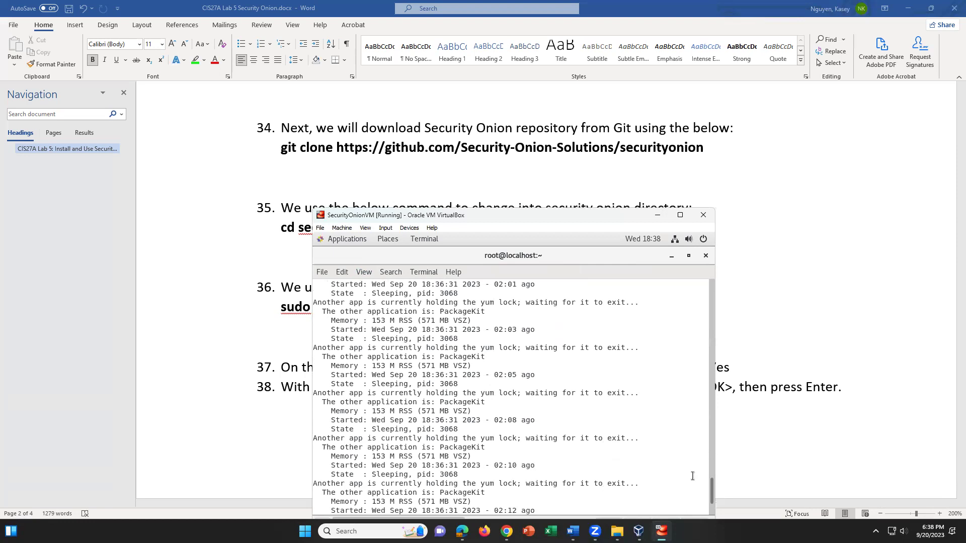
{"action": "left_click_drag", "start_coordinate": [711, 489], "coordinate": [713, 290]}
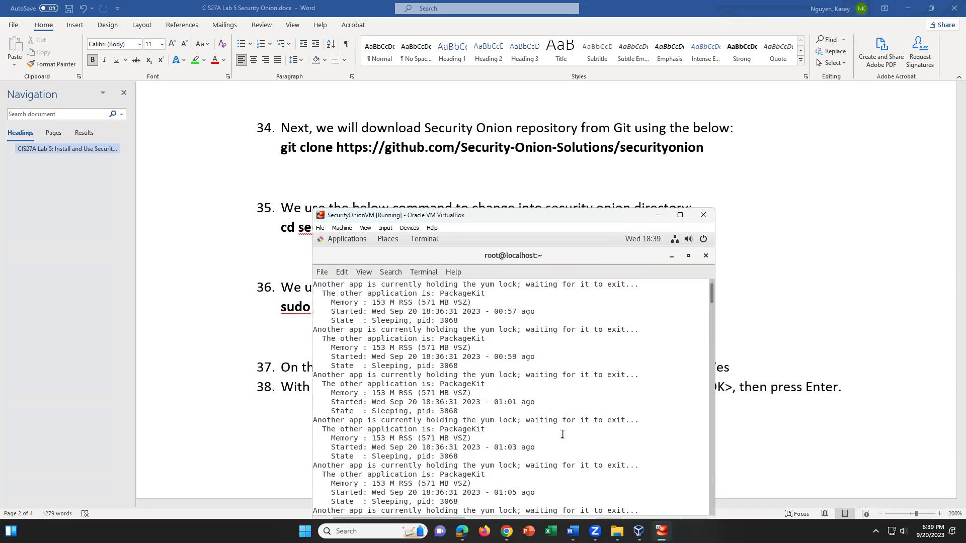
{"action": "scroll", "coordinate": [563, 434], "scroll_direction": "down", "scroll_amount": 20}
{"action": "scroll", "coordinate": [562, 434], "scroll_direction": "down", "scroll_amount": 5}
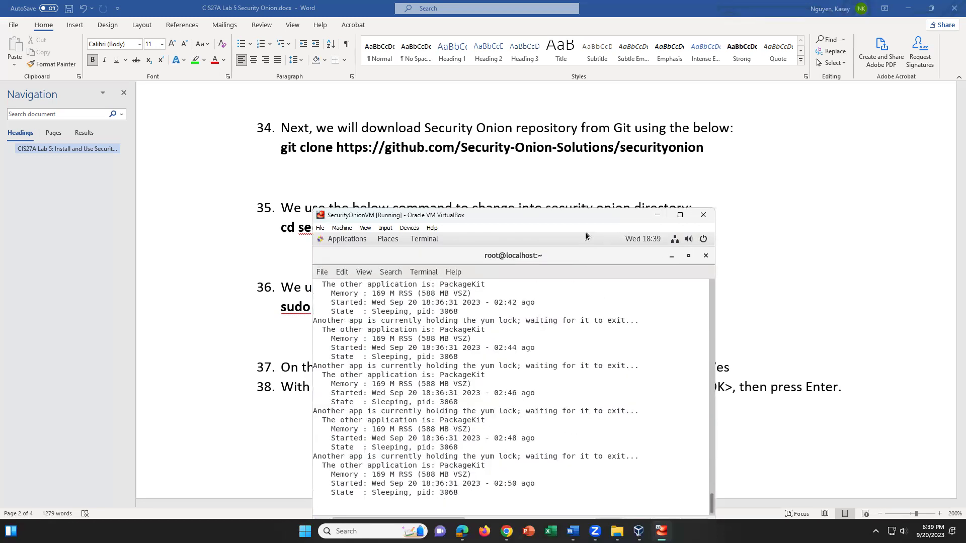
Move the terminal window down and to the right inside the VM
{"action": "left_click_drag", "start_coordinate": [597, 256], "coordinate": [581, 284]}
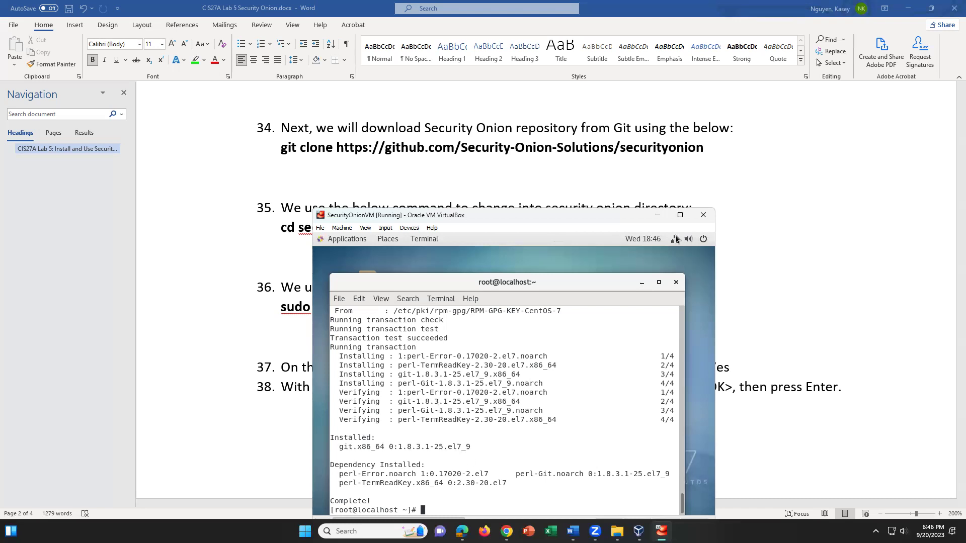
{"action": "left_click_drag", "start_coordinate": [583, 282], "coordinate": [589, 266]}
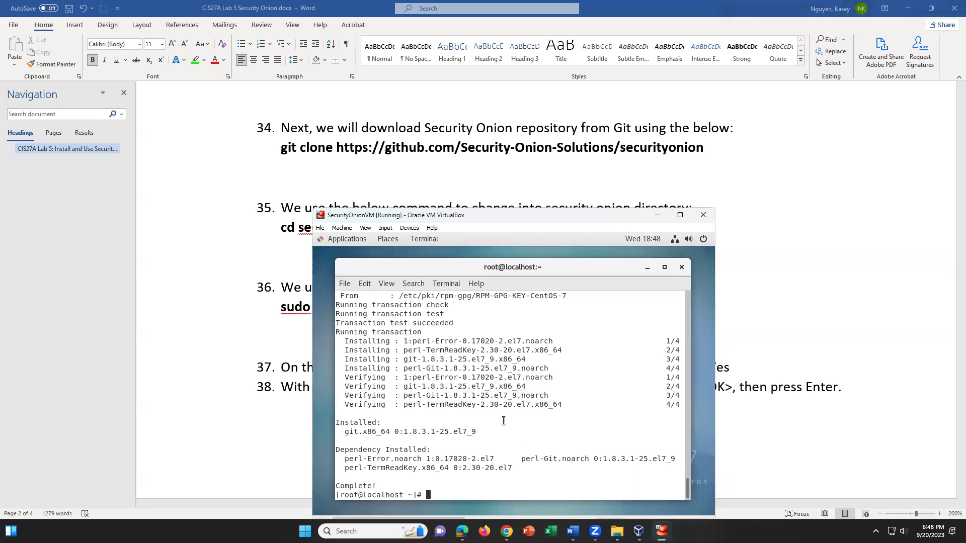
{"action": "type", "text": "git clone https://github.com/Se"}
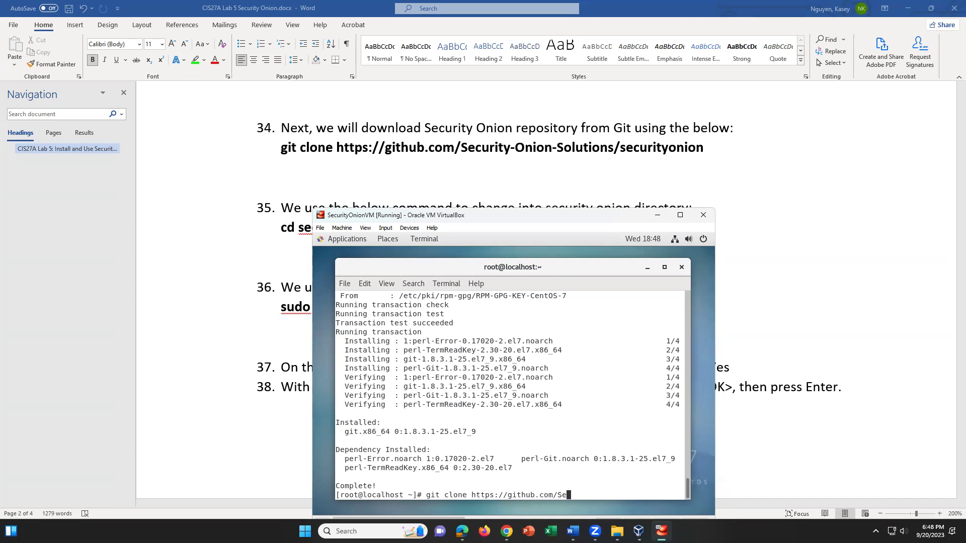
{"action": "type", "text": "curity-Onion-Solutions/securityon"}
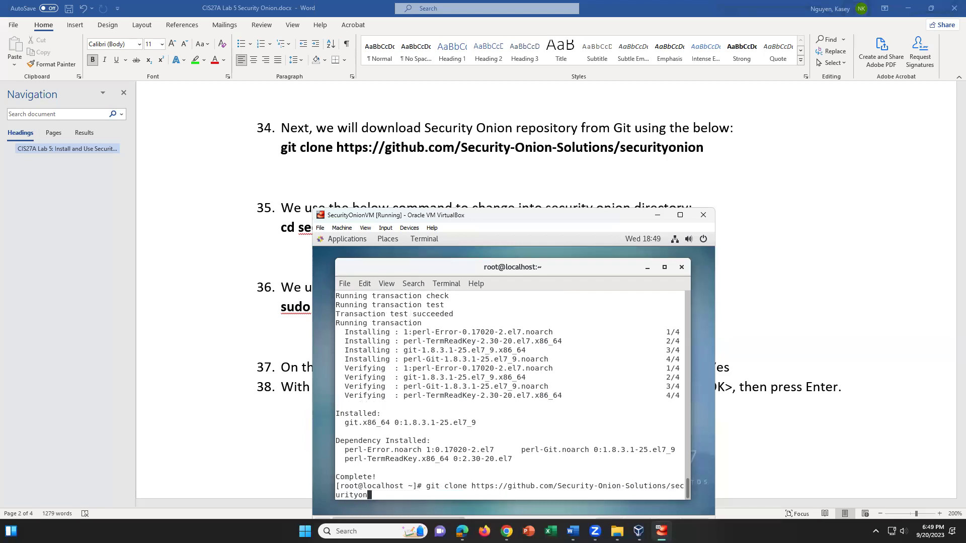
{"action": "type", "text": "ion"}
{"action": "key", "text": "Return"}
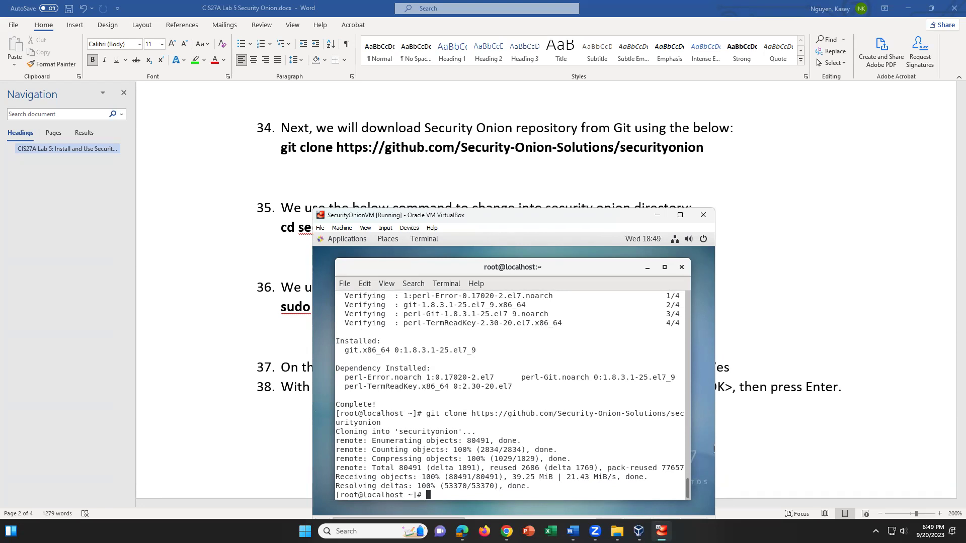
{"action": "key", "text": "Control_R+h"}
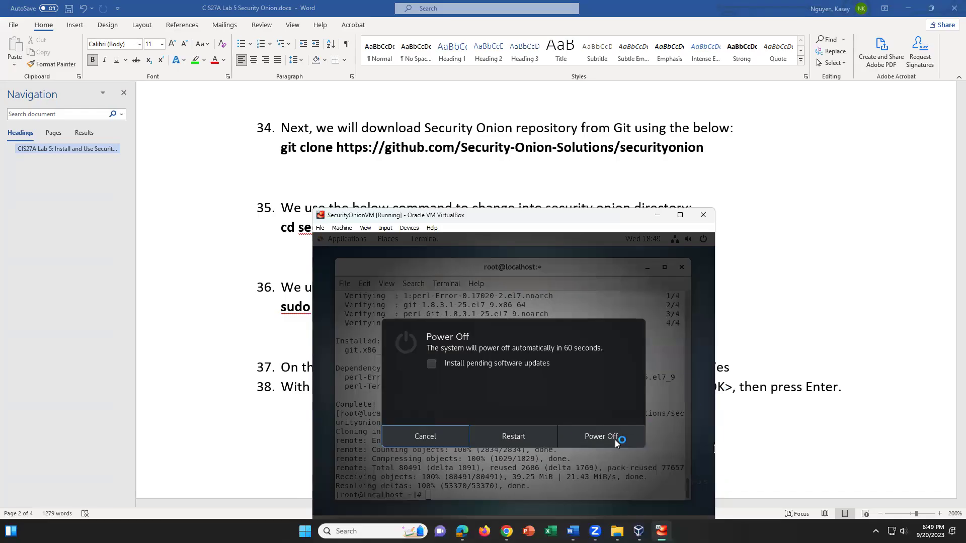
Cancel the Power Off prompt and change the shell into the securityonion directory
{"action": "left_click", "coordinate": [460, 433]}
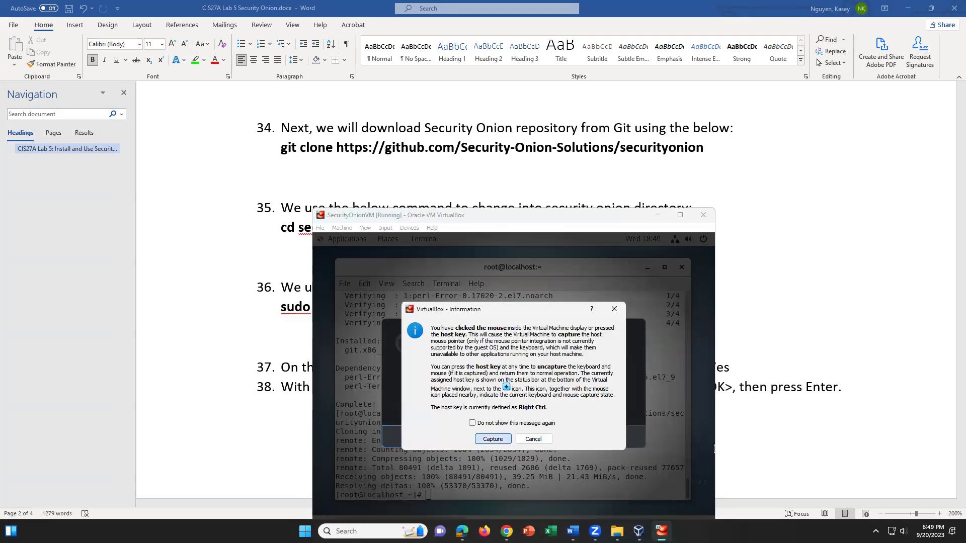
{"action": "left_click", "coordinate": [494, 439]}
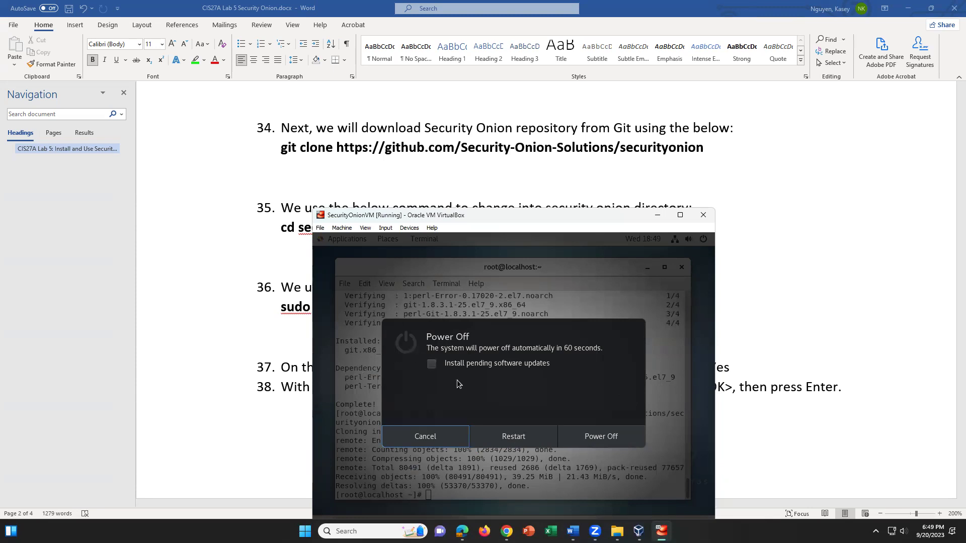
{"action": "left_click", "coordinate": [429, 441]}
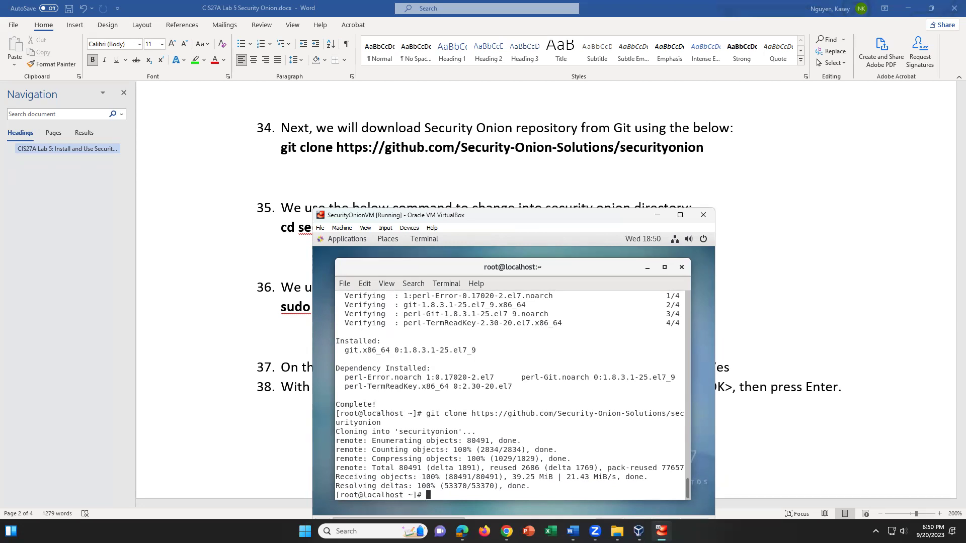
{"action": "type", "text": "cd securityonion"}
{"action": "key", "text": "Return"}
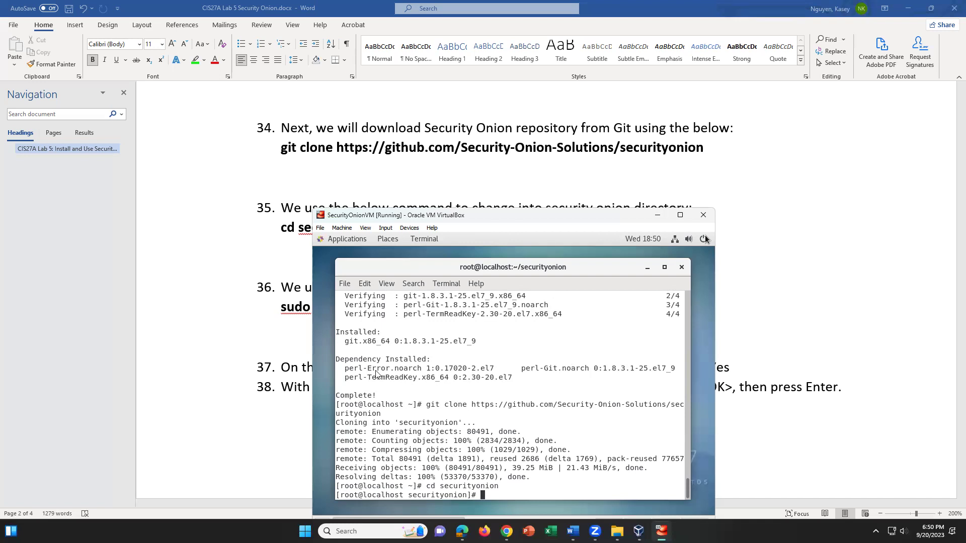
{"action": "left_click", "coordinate": [201, 402]}
Scroll the lab guide to item 36 and highlight securityonion and the so-setup-network command
{"action": "scroll", "coordinate": [285, 367], "scroll_direction": "down", "scroll_amount": 1}
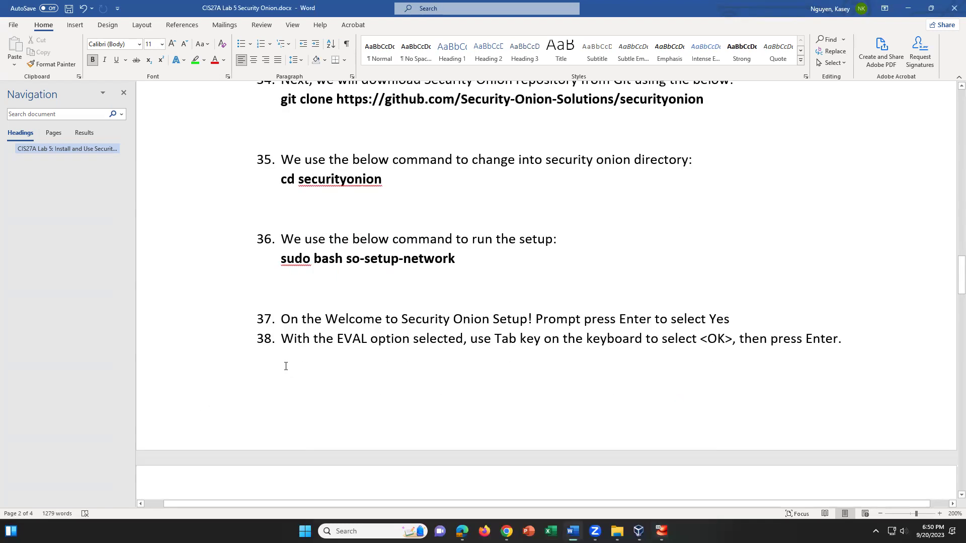
{"action": "scroll", "coordinate": [286, 367], "scroll_direction": "down", "scroll_amount": 1}
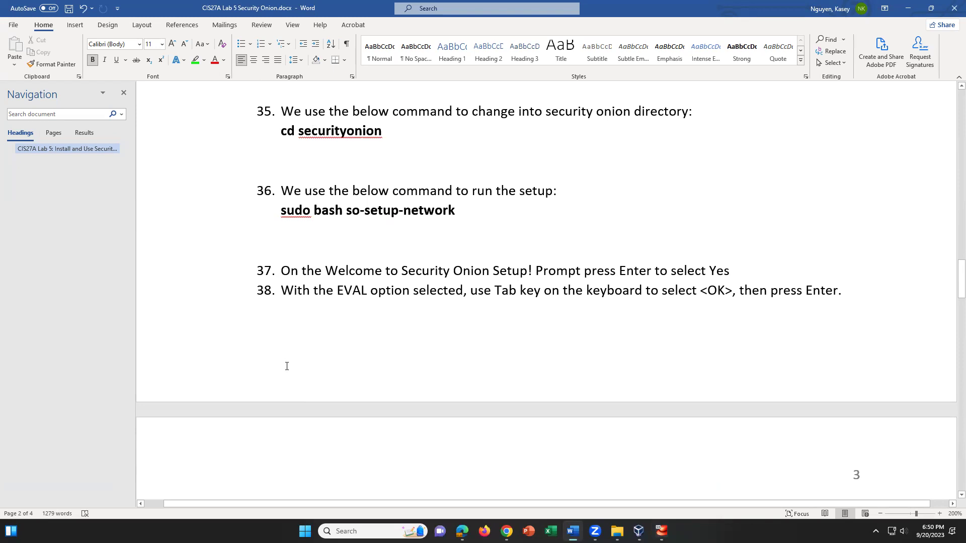
{"action": "scroll", "coordinate": [287, 366], "scroll_direction": "down", "scroll_amount": 1}
{"action": "left_click_drag", "start_coordinate": [280, 167], "coordinate": [465, 168]}
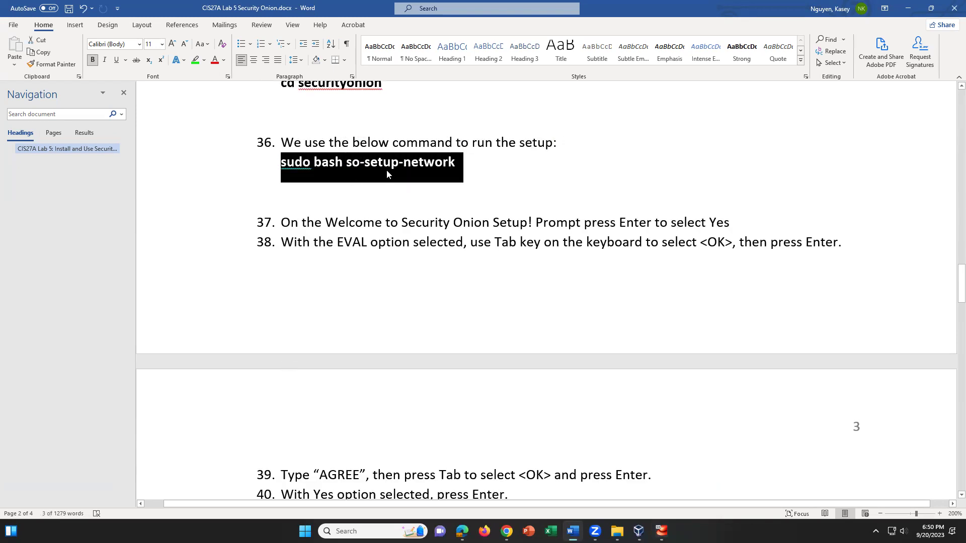
{"action": "left_click", "coordinate": [356, 166]}
{"action": "double_click", "coordinate": [354, 163]}
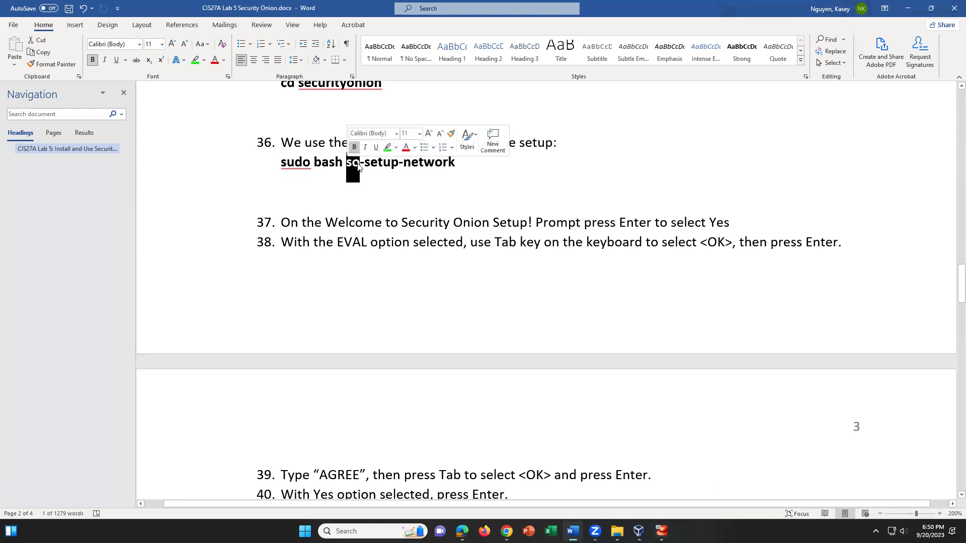
{"action": "scroll", "coordinate": [334, 139], "scroll_direction": "up", "scroll_amount": 1}
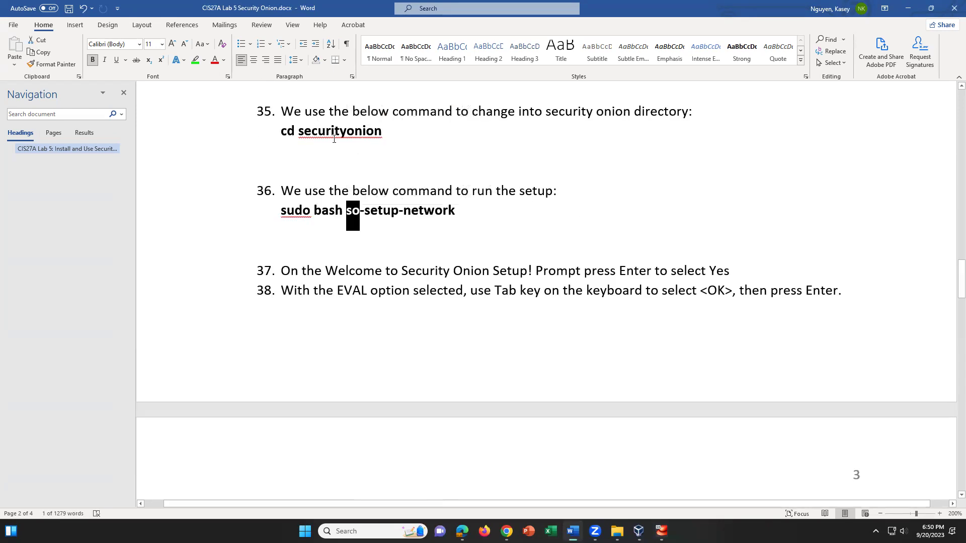
{"action": "left_click_drag", "start_coordinate": [389, 133], "coordinate": [292, 131]}
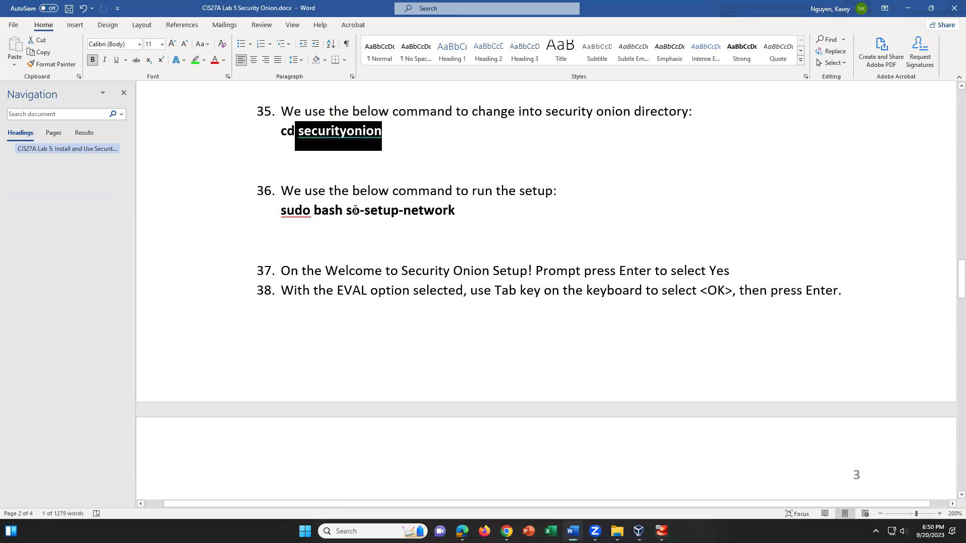
{"action": "left_click_drag", "start_coordinate": [355, 210], "coordinate": [342, 211]}
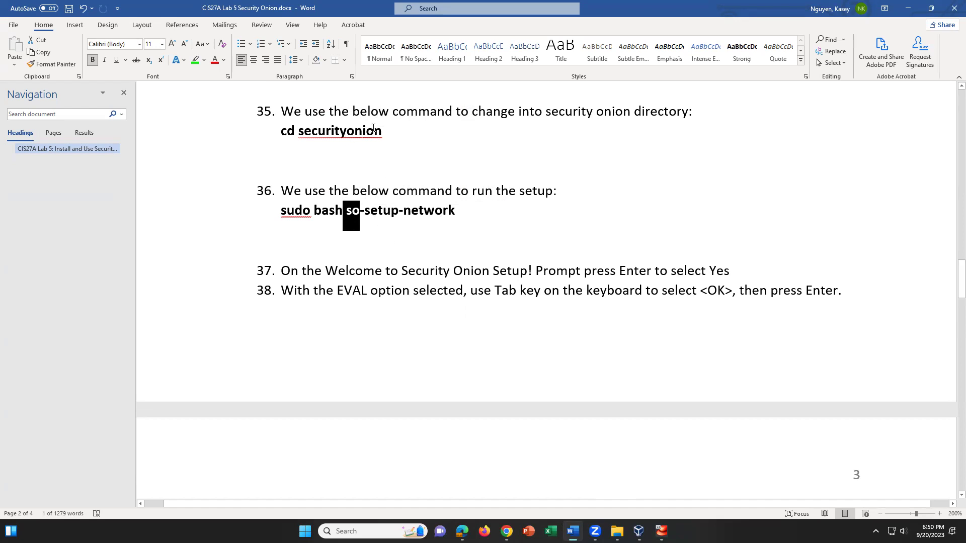
Hide the VM window to read further in the guide, then restore it
{"action": "left_click", "coordinate": [660, 531]}
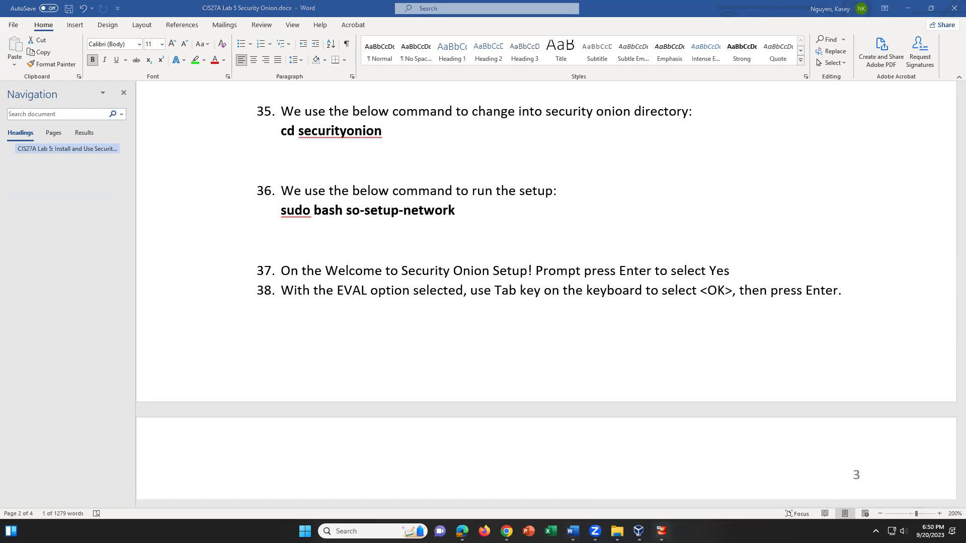
{"action": "left_click", "coordinate": [660, 531]}
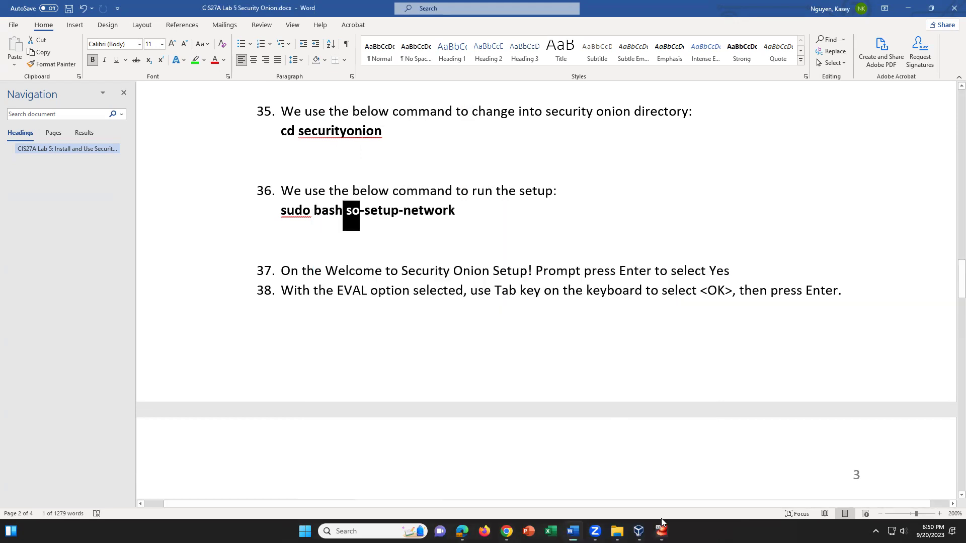
{"action": "scroll", "coordinate": [554, 366], "scroll_direction": "down", "scroll_amount": 2}
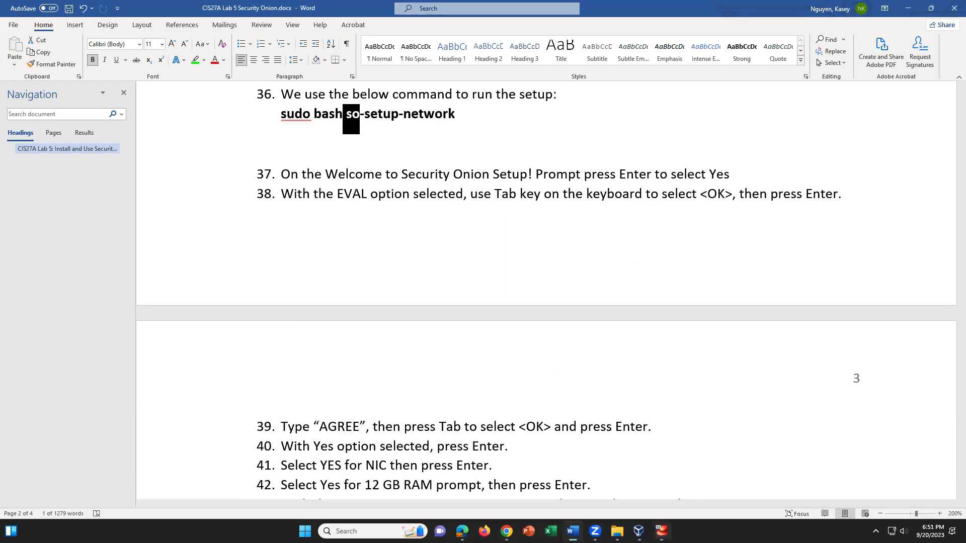
{"action": "left_click", "coordinate": [660, 531]}
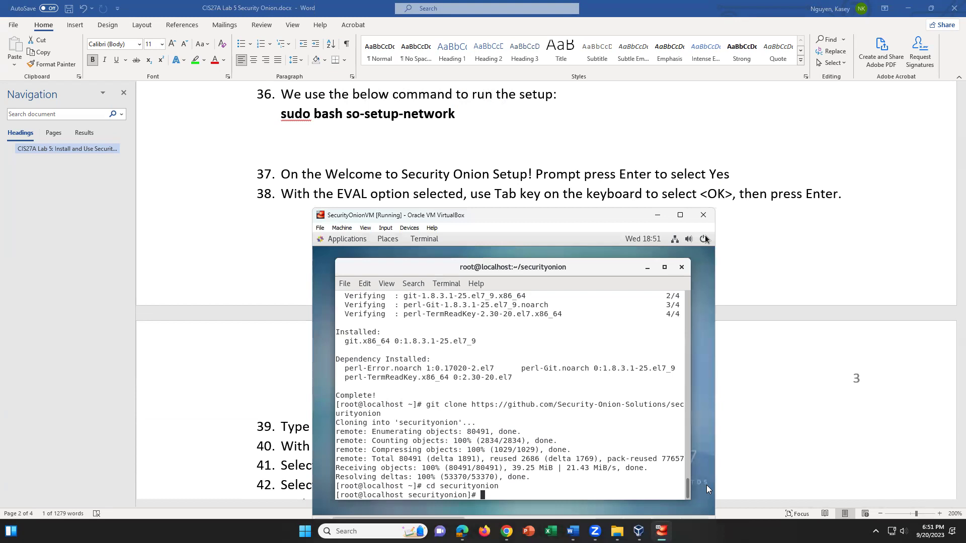
Run sudo bash so-setup-network, pass the welcome screen, and choose the EVAL install type
{"action": "type", "text": "sudo bash so-setup-netor"}
{"action": "key", "text": "BackSpace"}
{"action": "key", "text": "BackSpace"}
{"action": "type", "text": "work"}
{"action": "key", "text": "Return"}
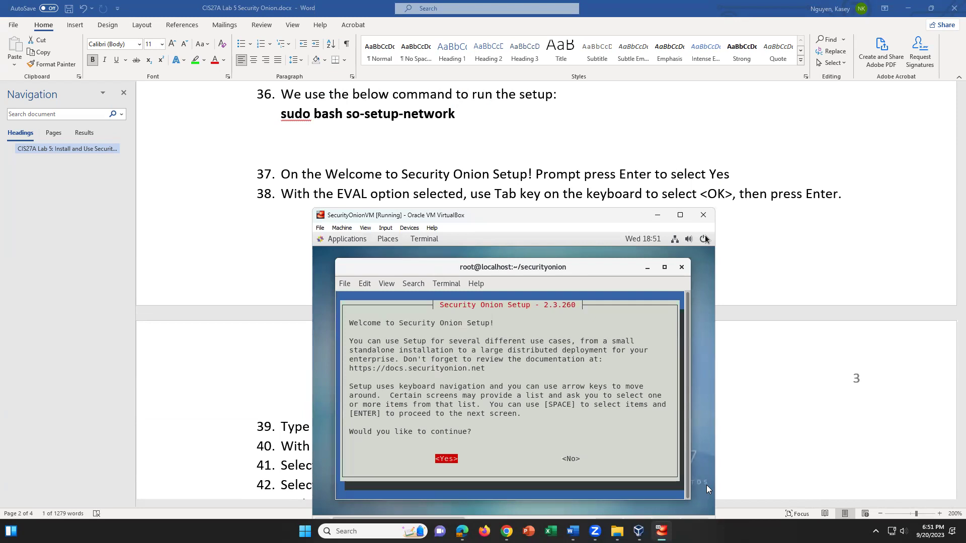
{"action": "key", "text": "Return"}
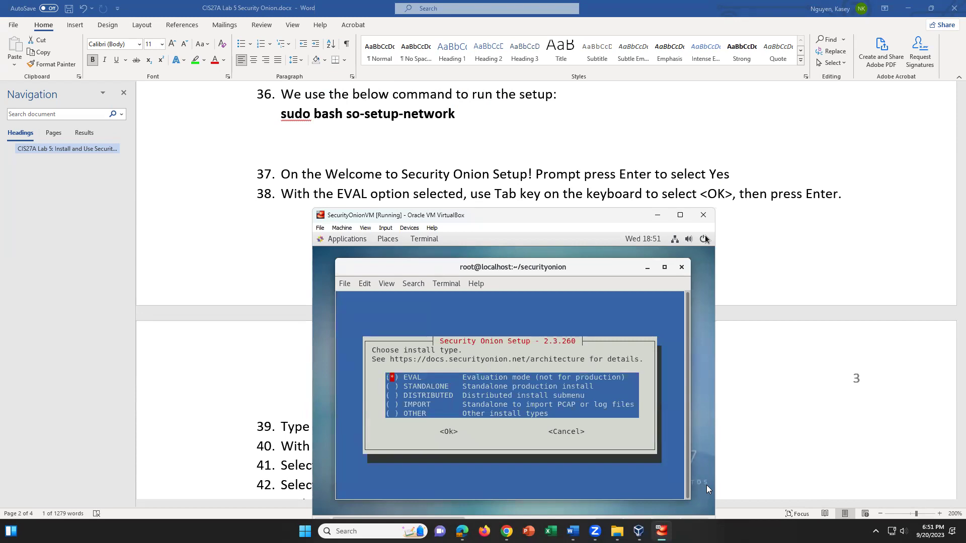
{"action": "key", "text": "Tab"}
{"action": "key", "text": "Return"}
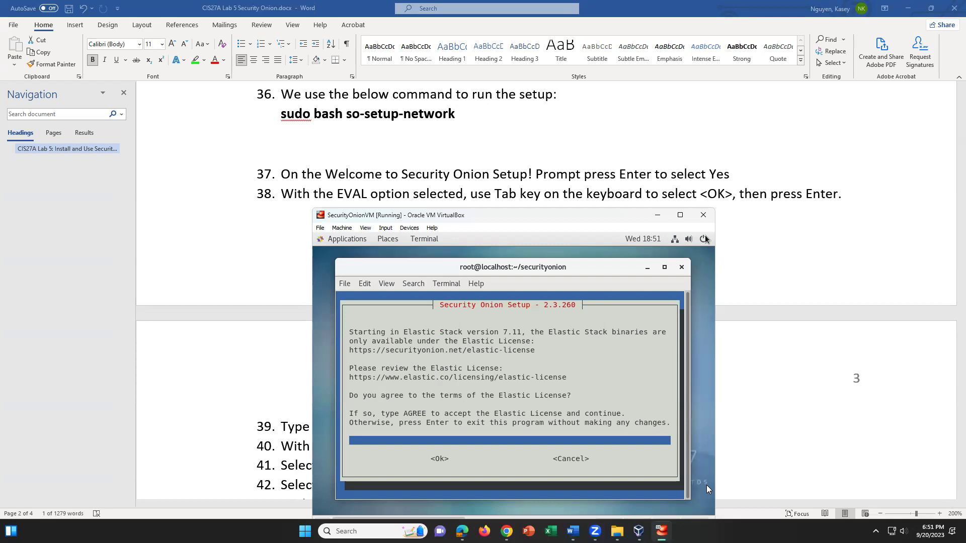
Check the lab guide, then accept the Elastic License by entering AGREE
{"action": "left_click", "coordinate": [811, 466]}
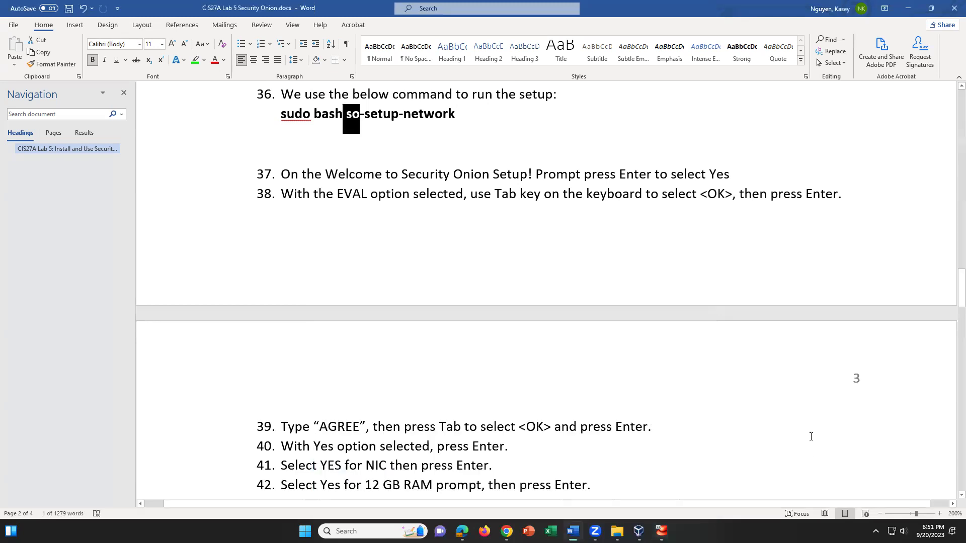
{"action": "scroll", "coordinate": [811, 436], "scroll_direction": "down", "scroll_amount": 2}
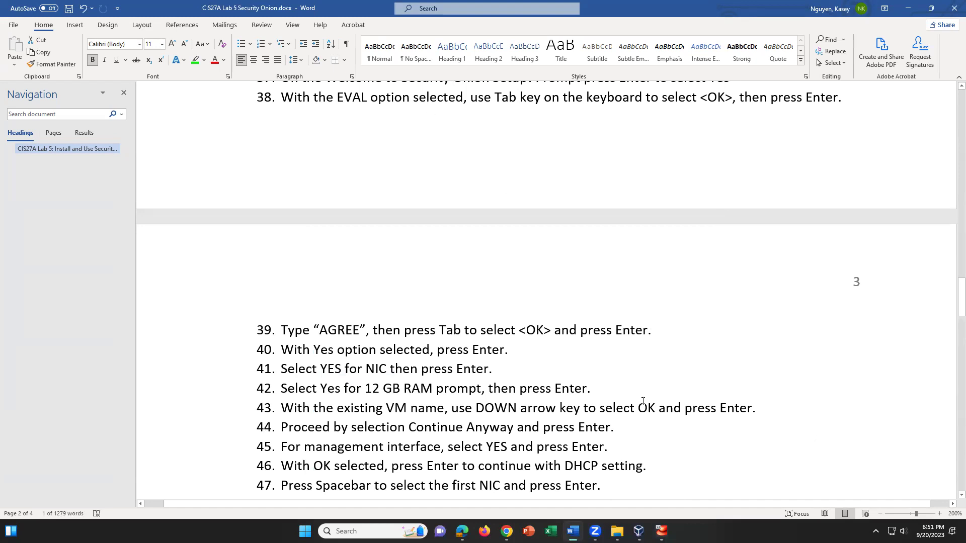
{"action": "key", "text": "alt+Tab"}
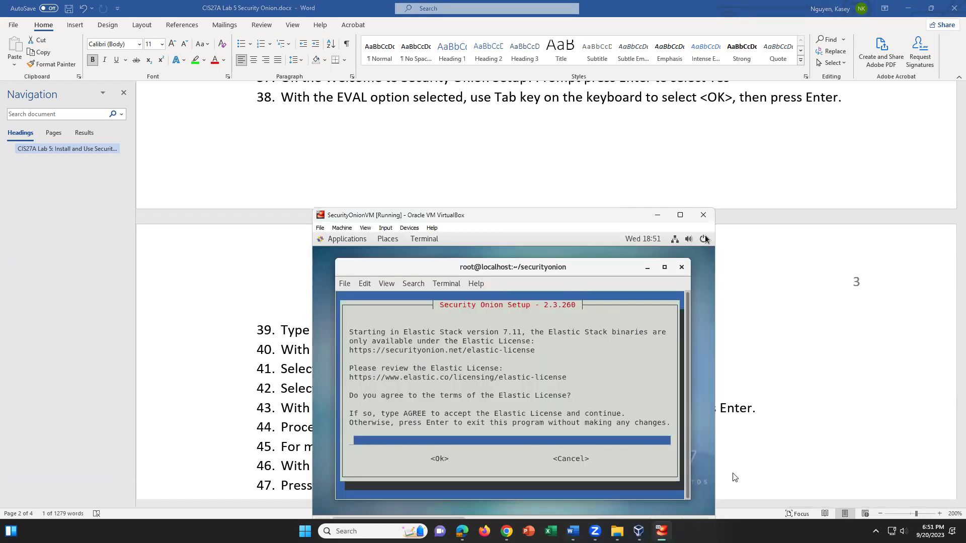
{"action": "left_click", "coordinate": [605, 445]}
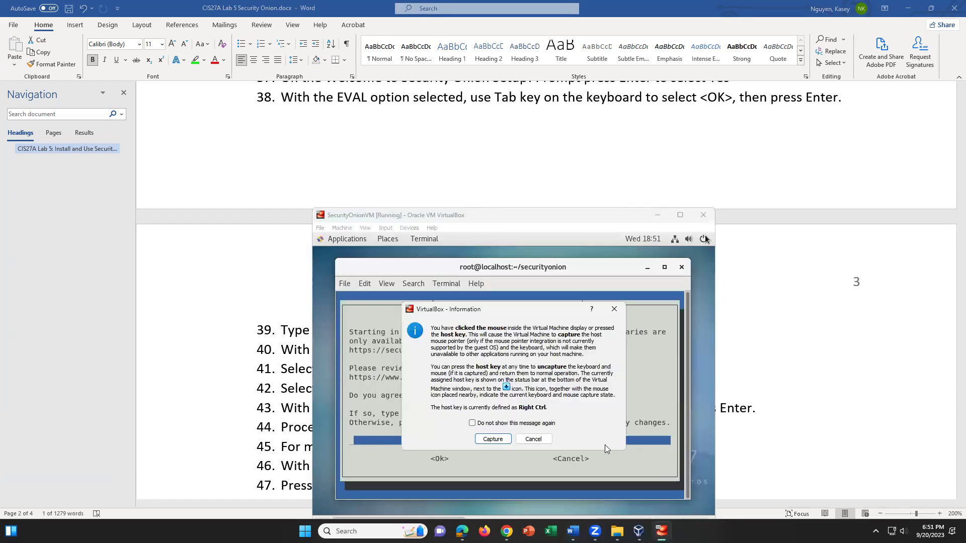
{"action": "left_click", "coordinate": [500, 437]}
{"action": "type", "text": "AGREE"}
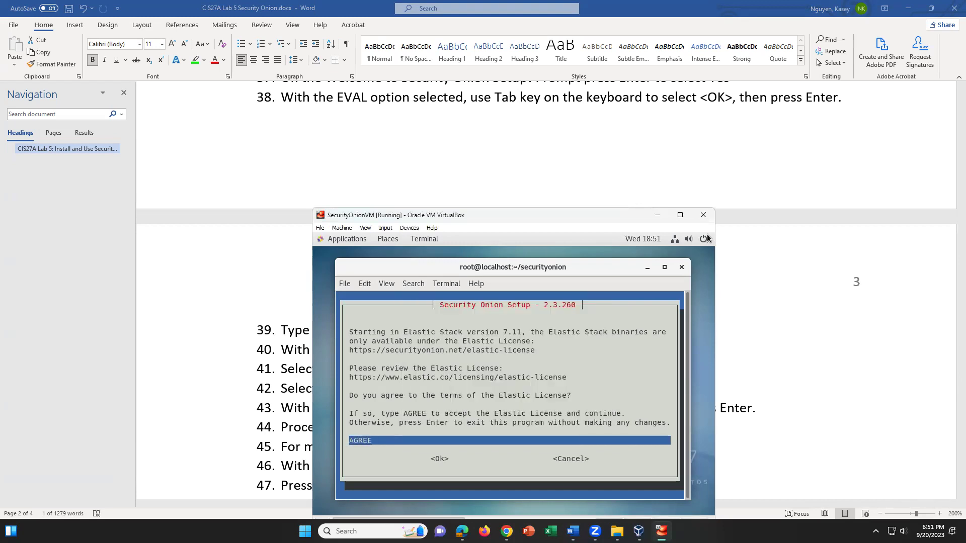
{"action": "key", "text": "Tab"}
{"action": "key", "text": "Return"}
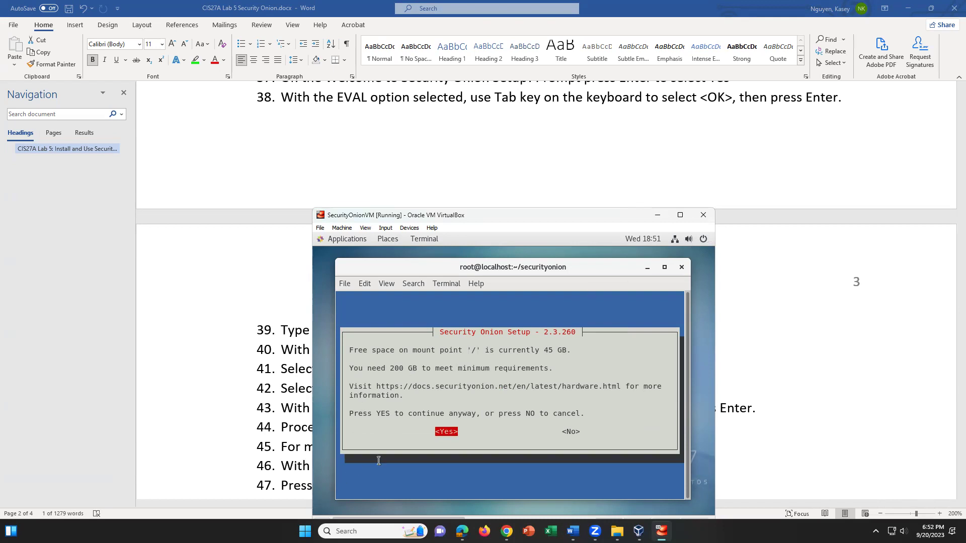
Review the 45 GB free versus 200 GB required warning and choose Yes to continue
{"action": "left_click_drag", "start_coordinate": [572, 351], "coordinate": [545, 351]}
{"action": "left_click", "coordinate": [554, 380]}
{"action": "left_click_drag", "start_coordinate": [352, 368], "coordinate": [604, 371]}
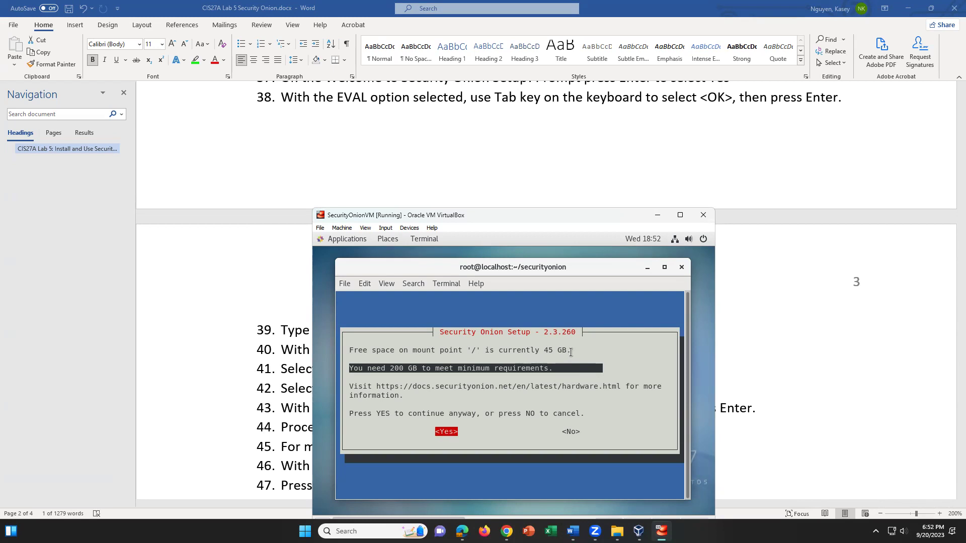
{"action": "left_click", "coordinate": [470, 436]}
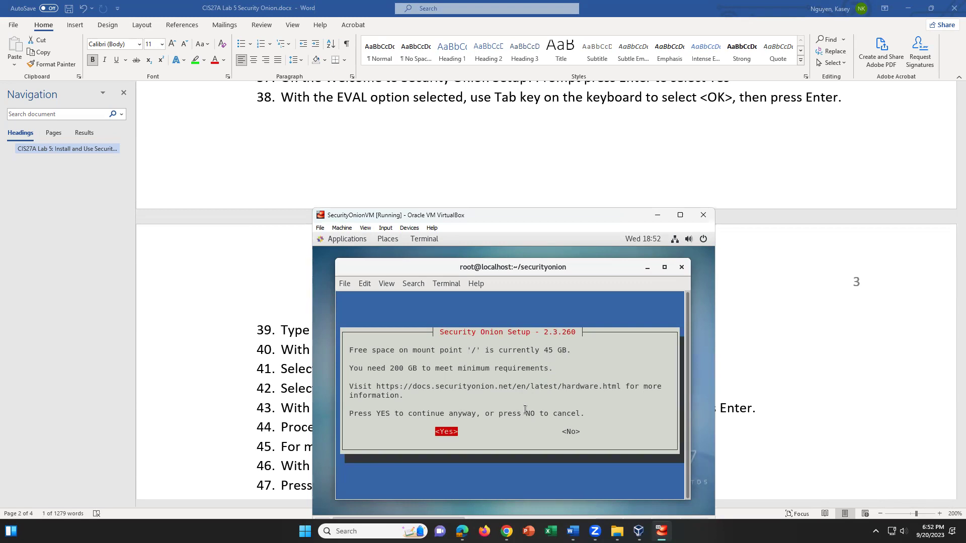
{"action": "key", "text": "Return"}
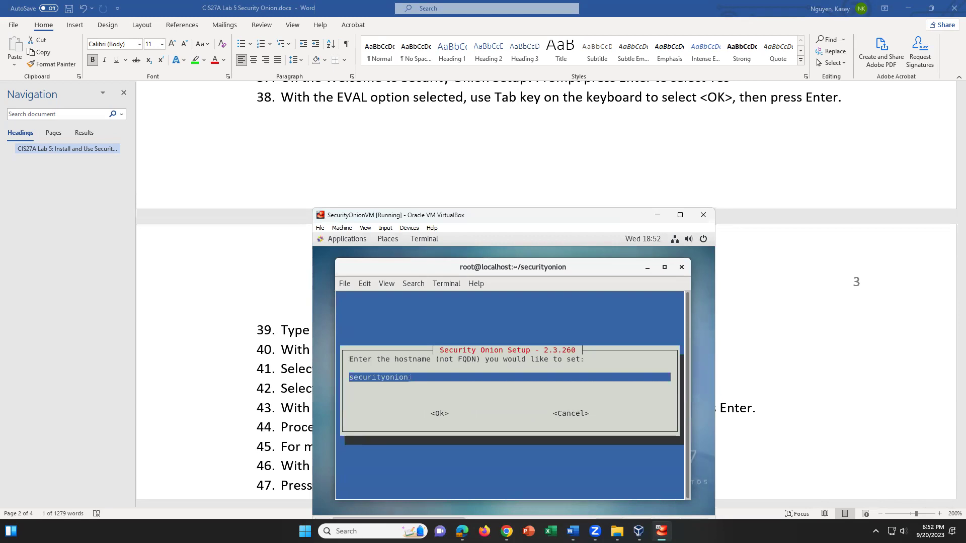
Choose to change the default hostname and submit securityonionVM
{"action": "key", "text": "Tab"}
{"action": "key", "text": "Return"}
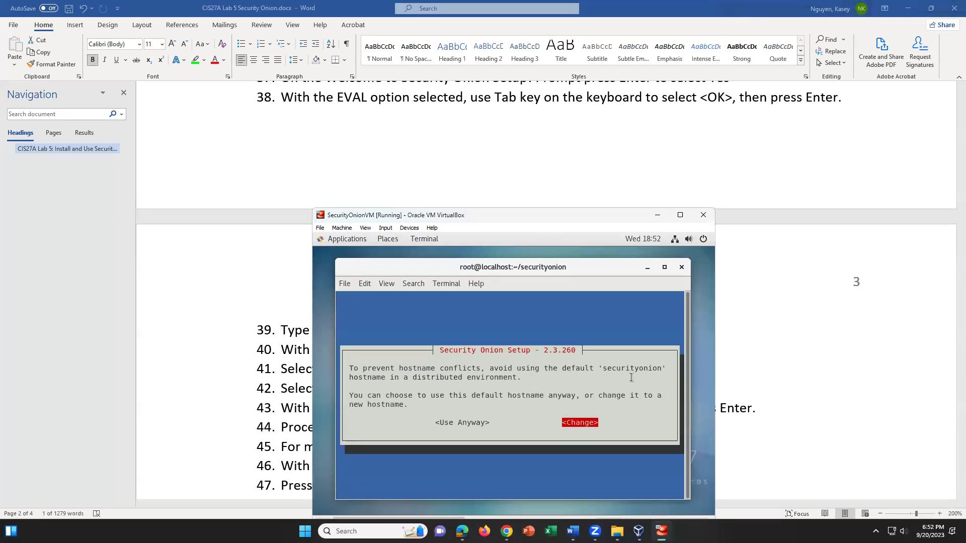
{"action": "key", "text": "Return"}
{"action": "type", "text": "VM"}
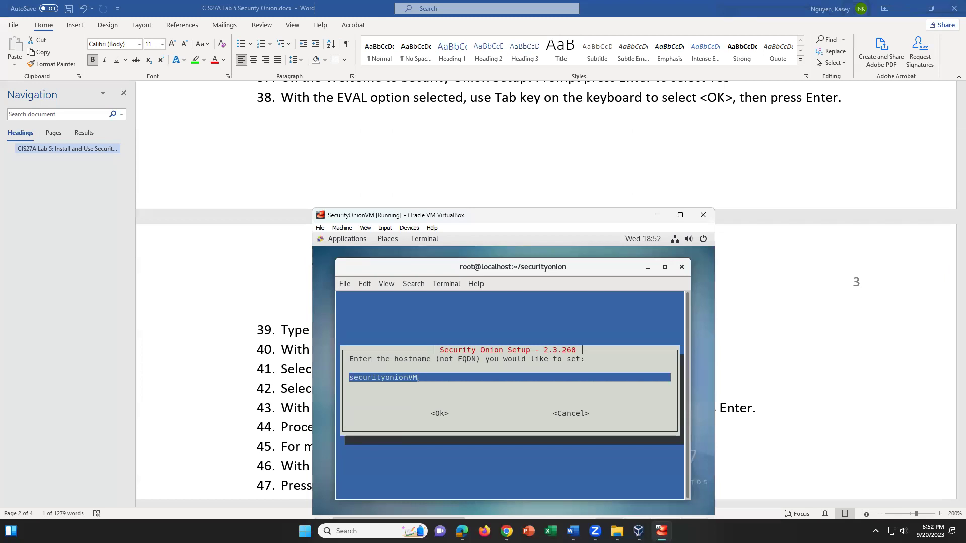
{"action": "key", "text": "Tab"}
{"action": "key", "text": "Return"}
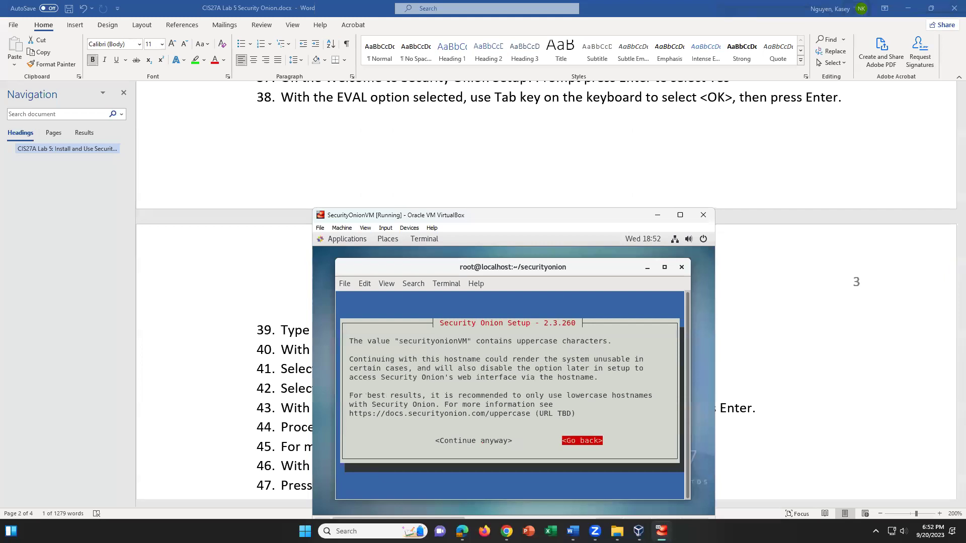
Return from the uppercase warning and set the hostname to lowercase securityonionvm
{"action": "key", "text": "Tab"}
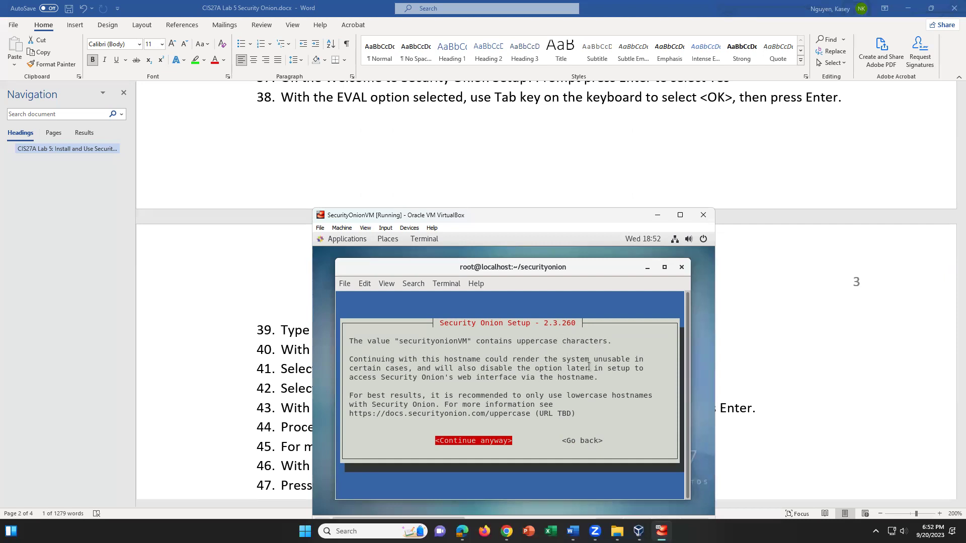
{"action": "key", "text": "Tab"}
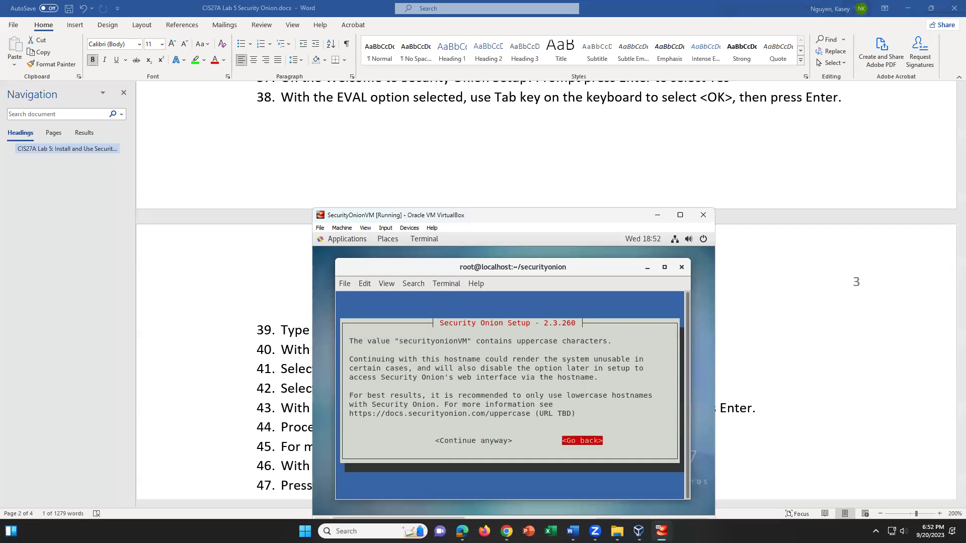
{"action": "key", "text": "Return"}
{"action": "key", "text": "BackSpace"}
{"action": "key", "text": "BackSpace"}
{"action": "type", "text": "vm"}
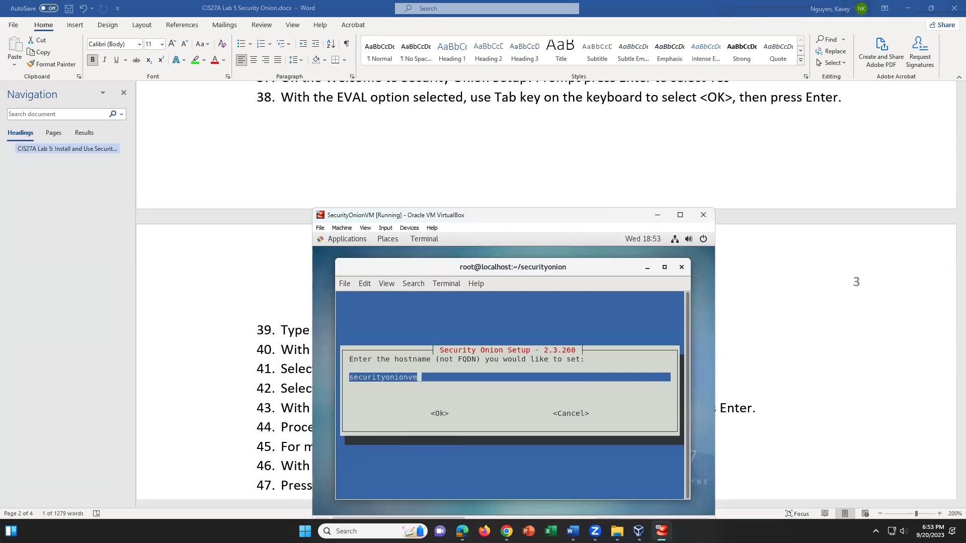
{"action": "key", "text": "Tab"}
{"action": "key", "text": "Return"}
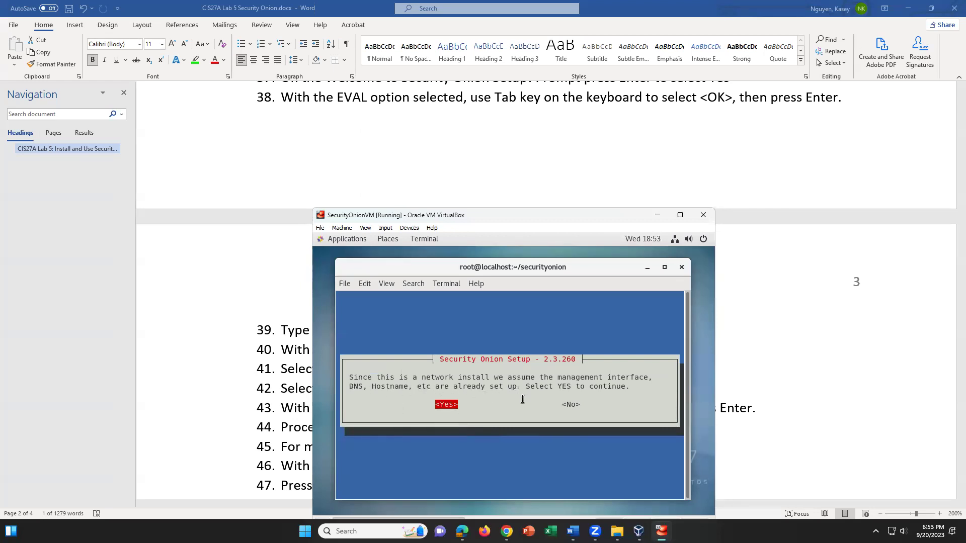
Confirm the network install, dismiss the DHCP warning, then move to enp0s8 in the NIC list
{"action": "key", "text": "Return"}
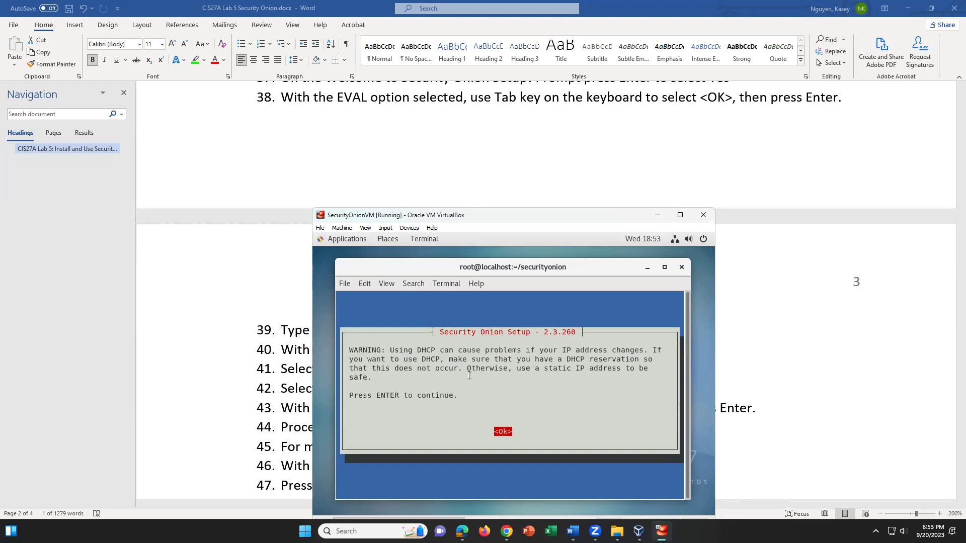
{"action": "key", "text": "Return"}
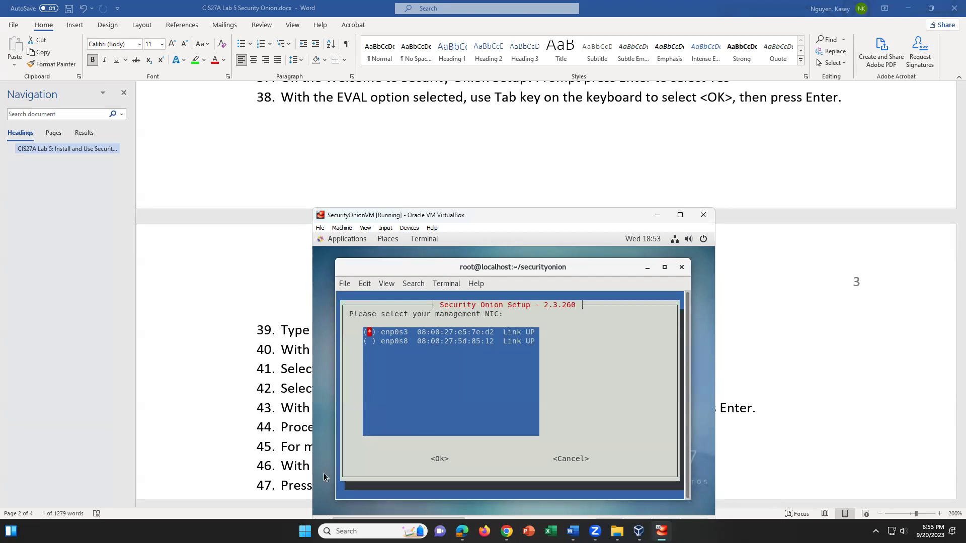
{"action": "key", "text": "Down"}
Check step 41 of the Word lab instructions for the NIC prompt, then return to SecurityOnionVM
{"action": "left_click", "coordinate": [319, 371]}
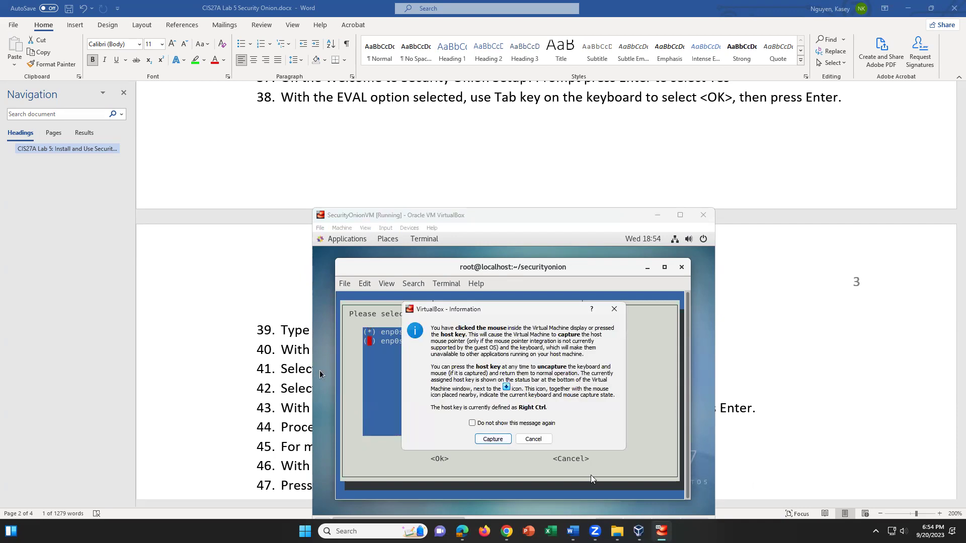
{"action": "left_click", "coordinate": [542, 439]}
{"action": "left_click", "coordinate": [239, 412]}
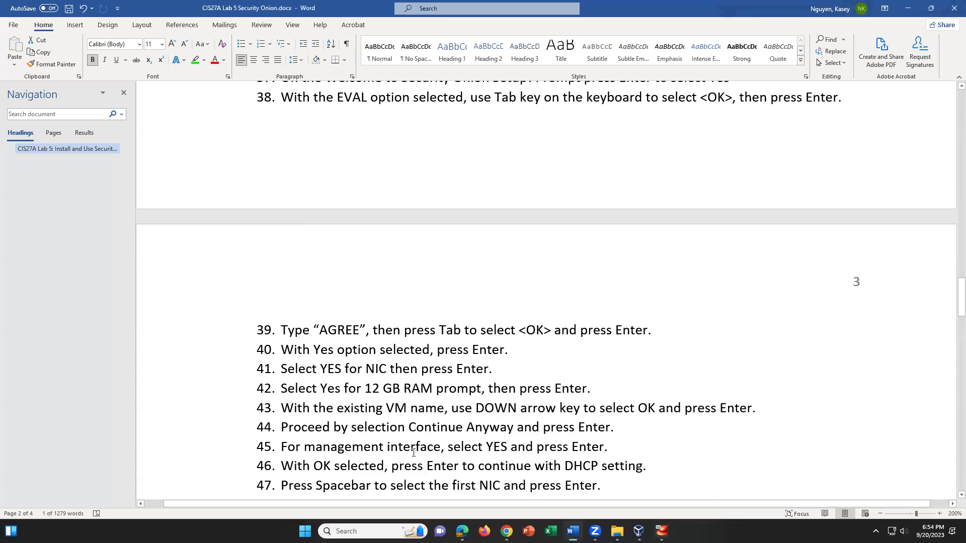
{"action": "scroll", "coordinate": [414, 452], "scroll_direction": "down", "scroll_amount": 3}
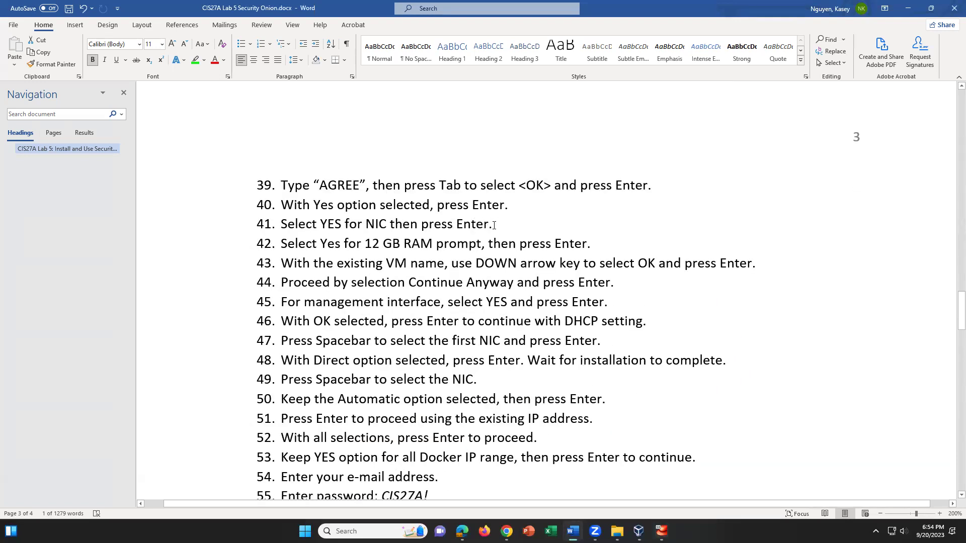
{"action": "left_click_drag", "start_coordinate": [493, 225], "coordinate": [280, 225]}
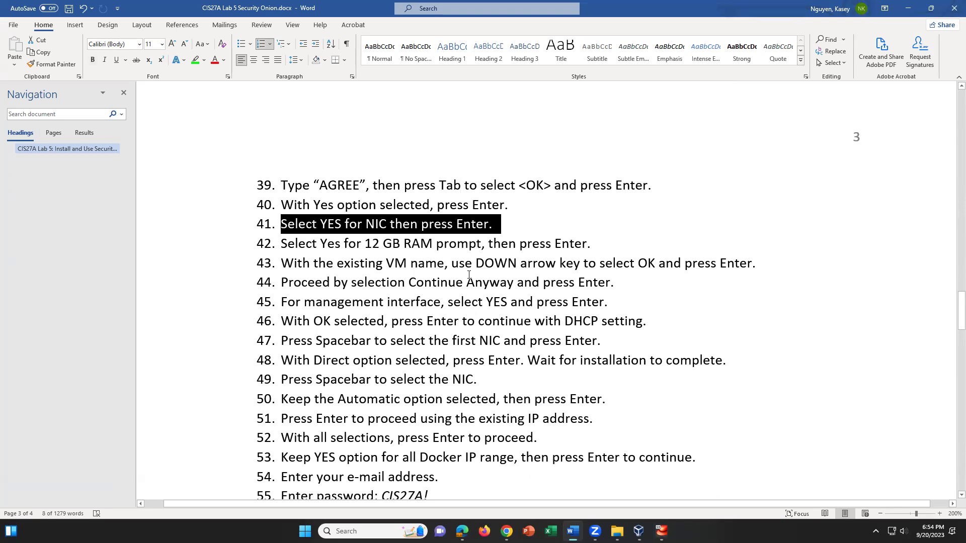
{"action": "left_click", "coordinate": [660, 530]}
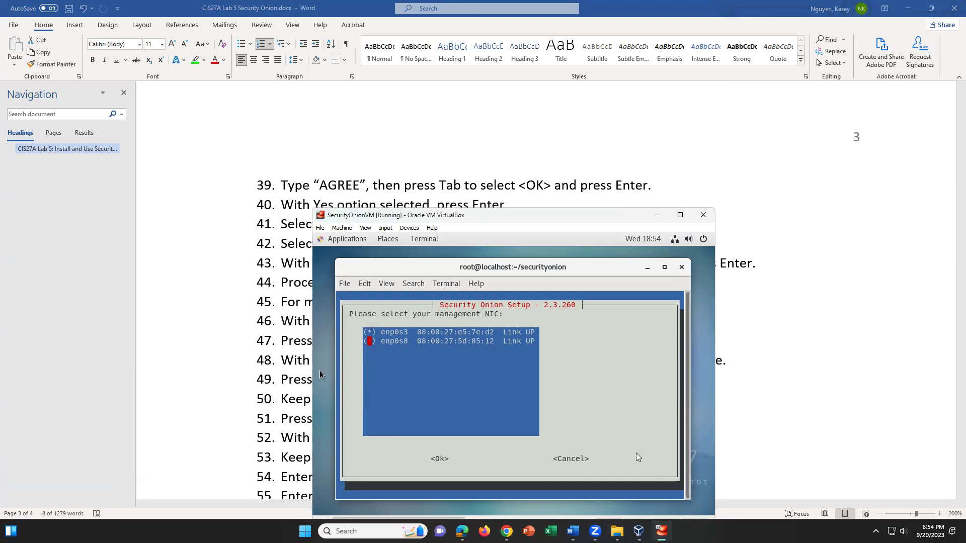
Keep enp0s3 as the management NIC, initialize networking, and confirm a Direct Internet connection
{"action": "left_click", "coordinate": [620, 455]}
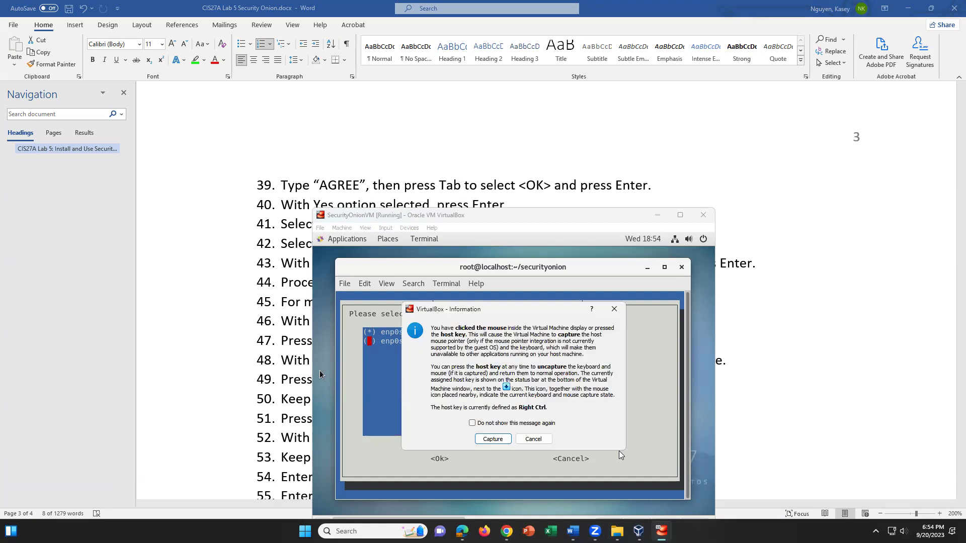
{"action": "left_click", "coordinate": [478, 442]}
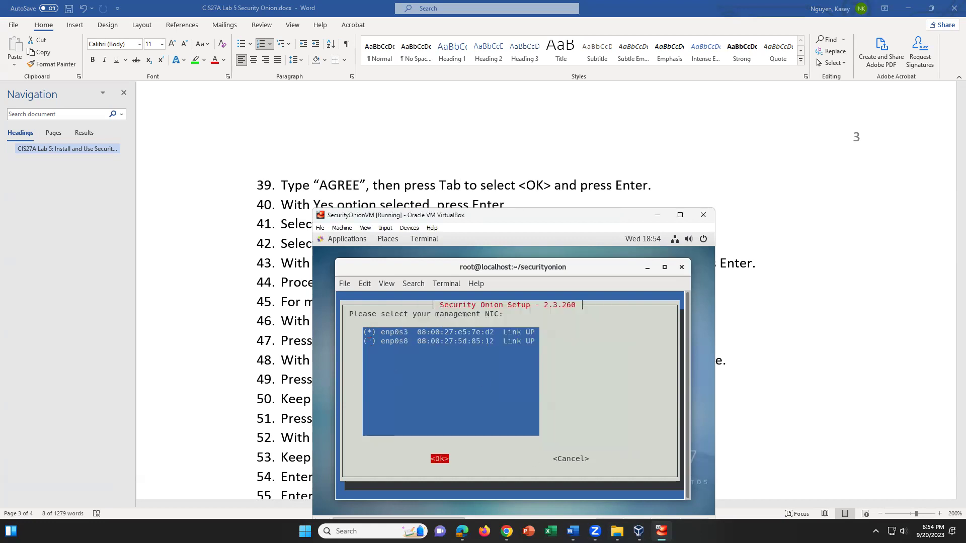
{"action": "key", "text": "Return"}
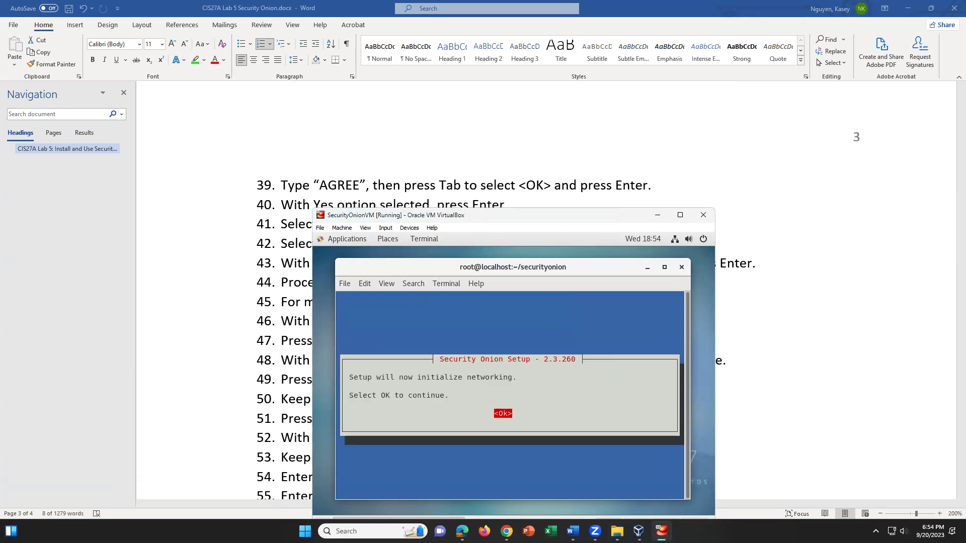
{"action": "key", "text": "Return"}
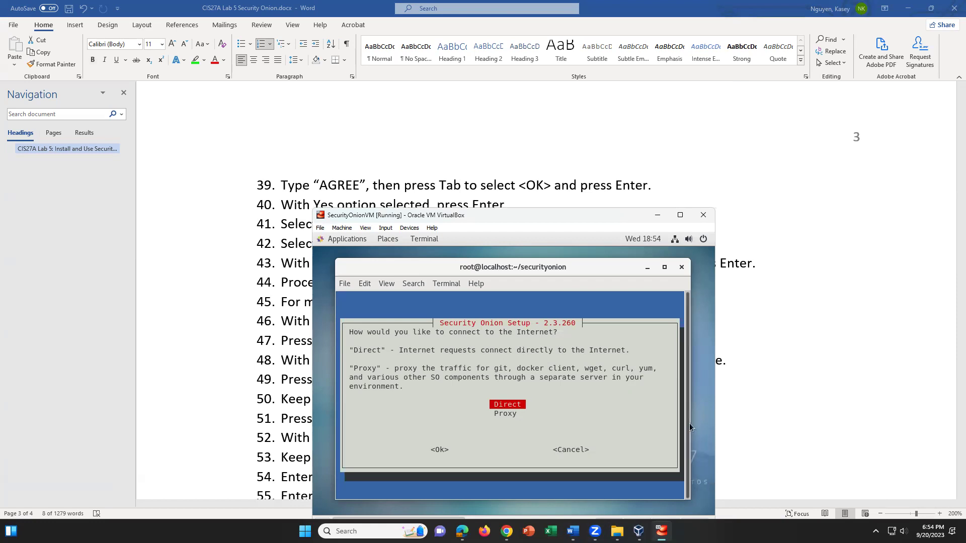
{"action": "key", "text": "Tab"}
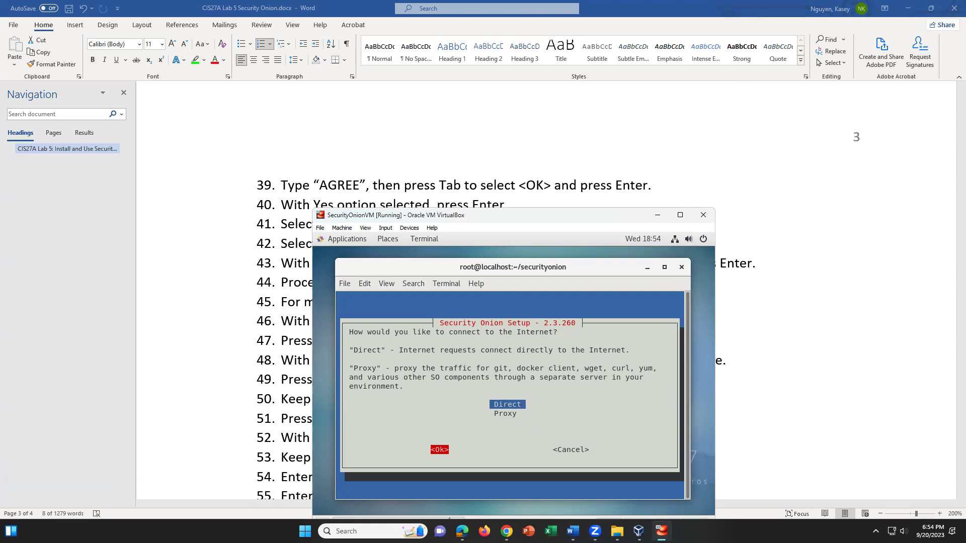
{"action": "key", "text": "Return"}
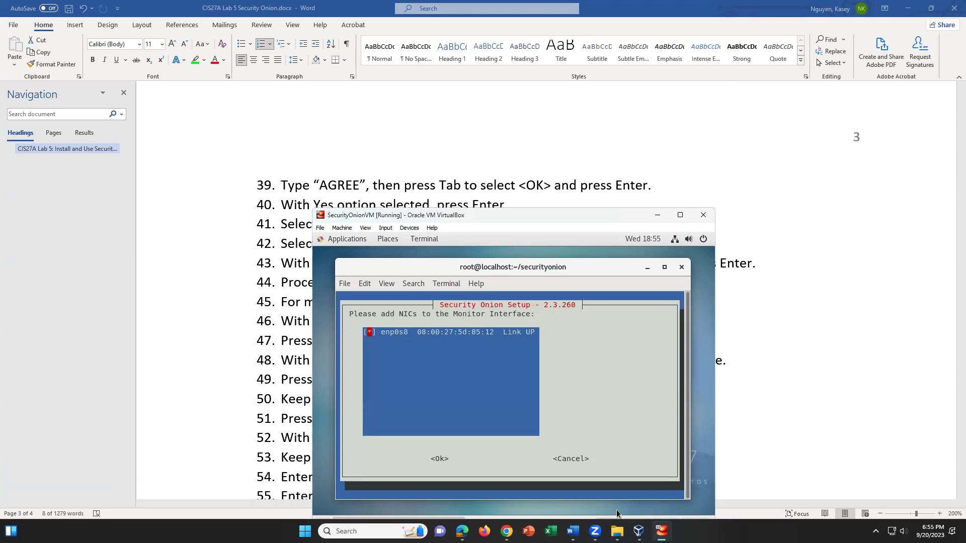
Confirm enp0s8 as the monitor interface and accept the Automatic OS patch schedule
{"action": "key", "text": "Tab"}
{"action": "key", "text": "Return"}
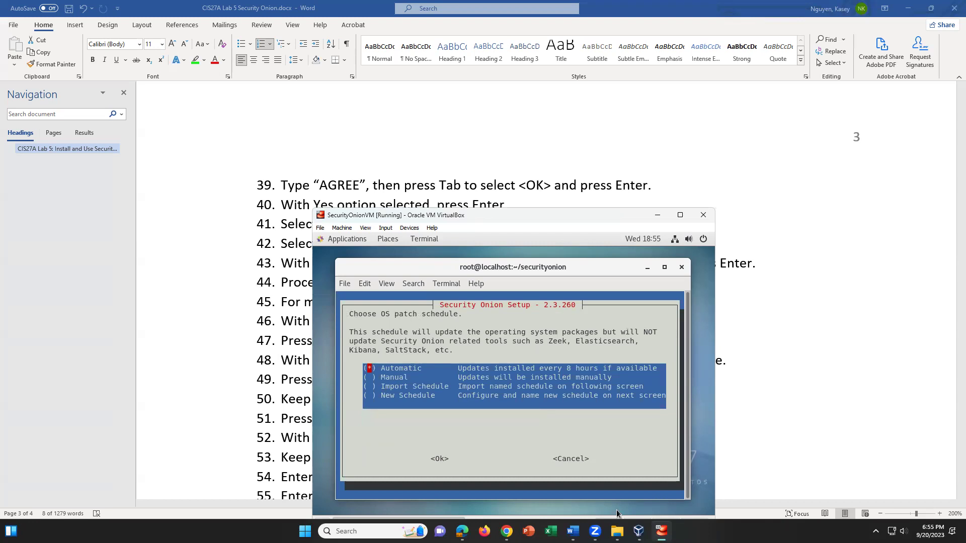
{"action": "key", "text": "Tab"}
{"action": "key", "text": "Return"}
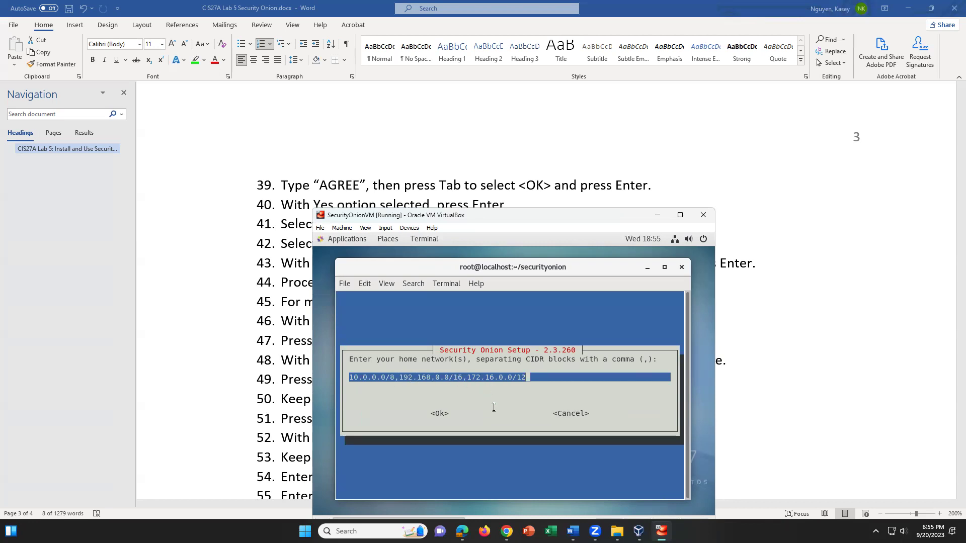
Accept home networks 10.0.0.0/8, 192.168.0.0/16, 172.16.0.0/12 and all five optional services
{"action": "key", "text": "Tab"}
{"action": "key", "text": "Return"}
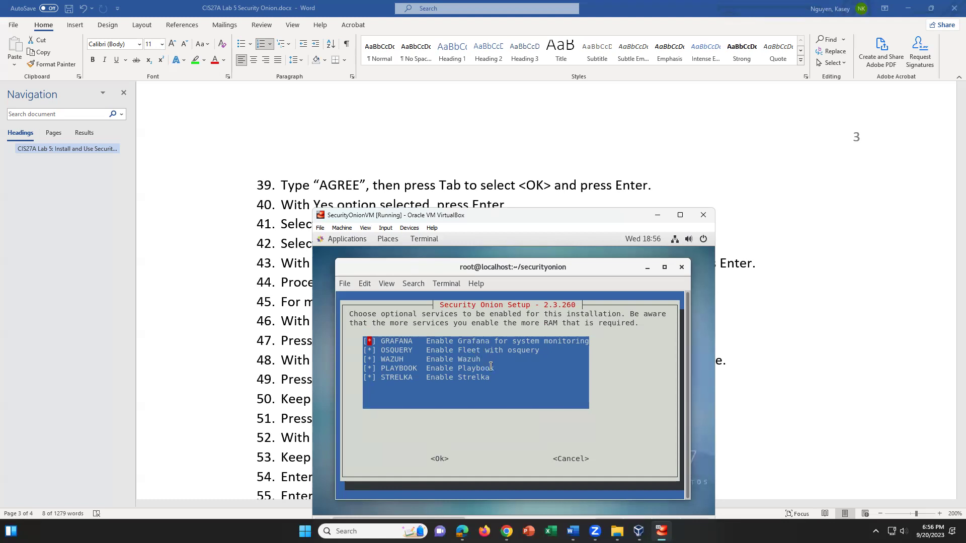
{"action": "key", "text": "Tab"}
{"action": "key", "text": "Return"}
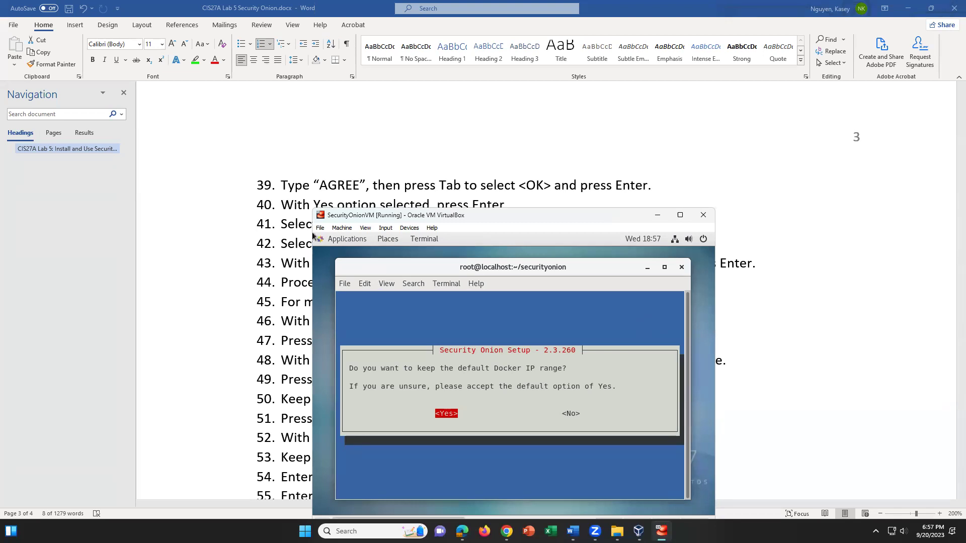
Dismiss the Windows security screen and scroll the Word lab guide down through the installation steps
{"action": "key", "text": "ctrl+alt+Delete"}
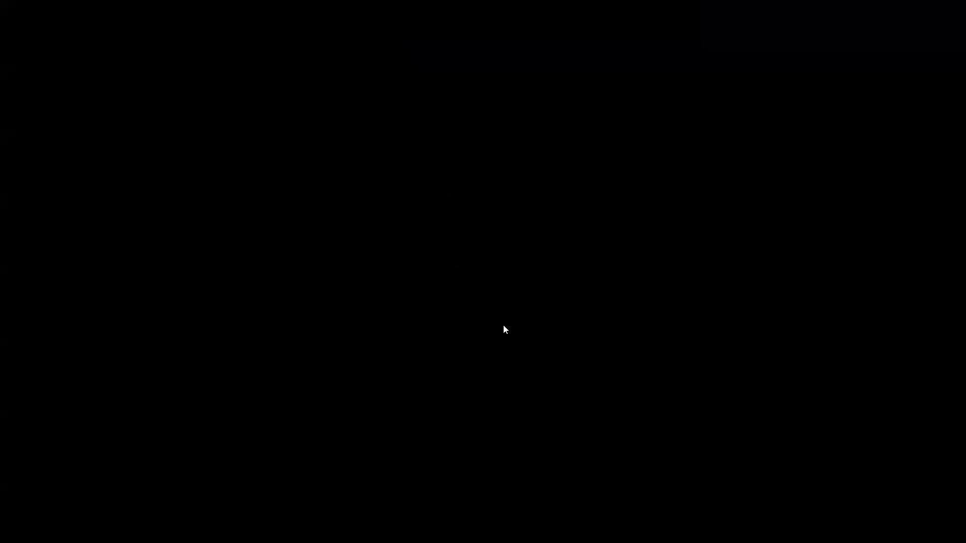
{"action": "key", "text": "Escape"}
{"action": "left_click", "coordinate": [246, 431]}
{"action": "scroll", "coordinate": [461, 397], "scroll_direction": "down", "scroll_amount": 1}
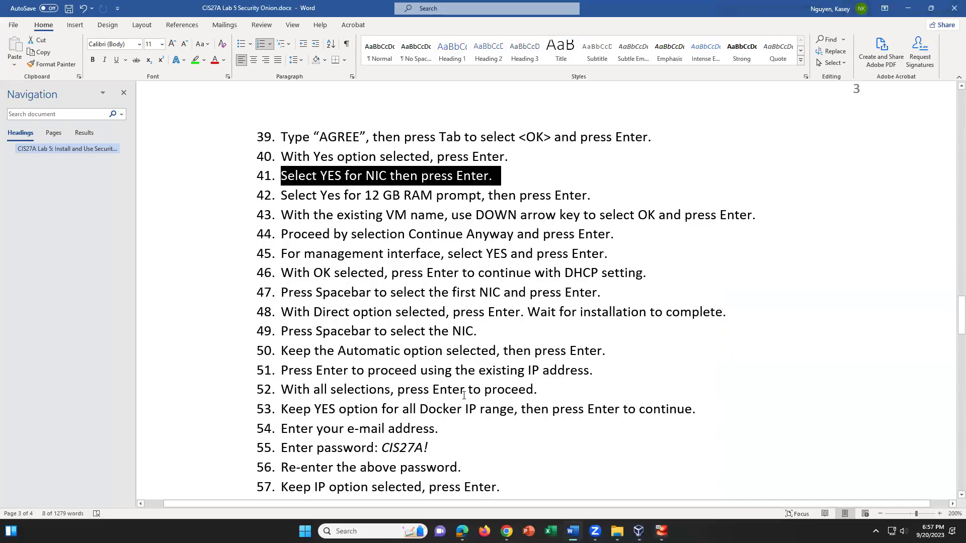
{"action": "scroll", "coordinate": [464, 395], "scroll_direction": "down", "scroll_amount": 1}
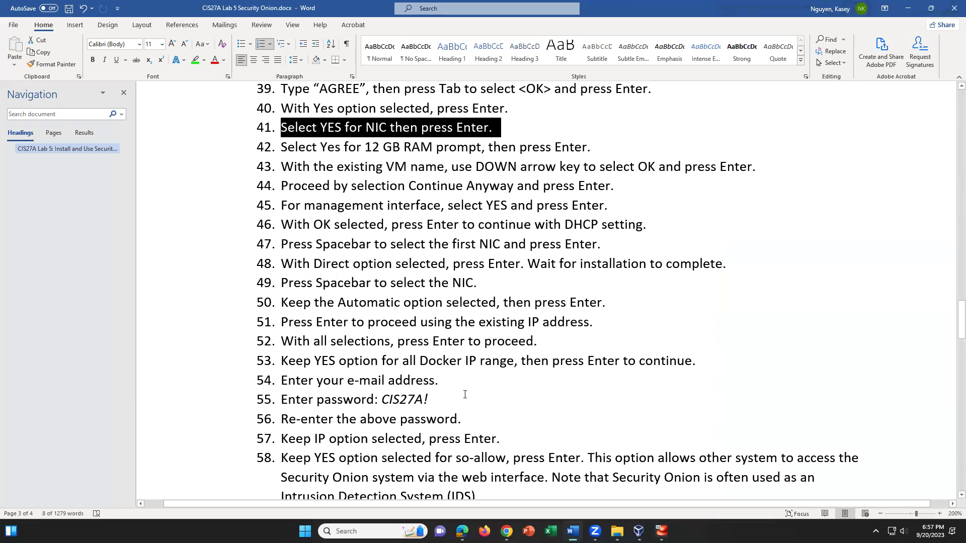
{"action": "scroll", "coordinate": [464, 395], "scroll_direction": "down", "scroll_amount": 1}
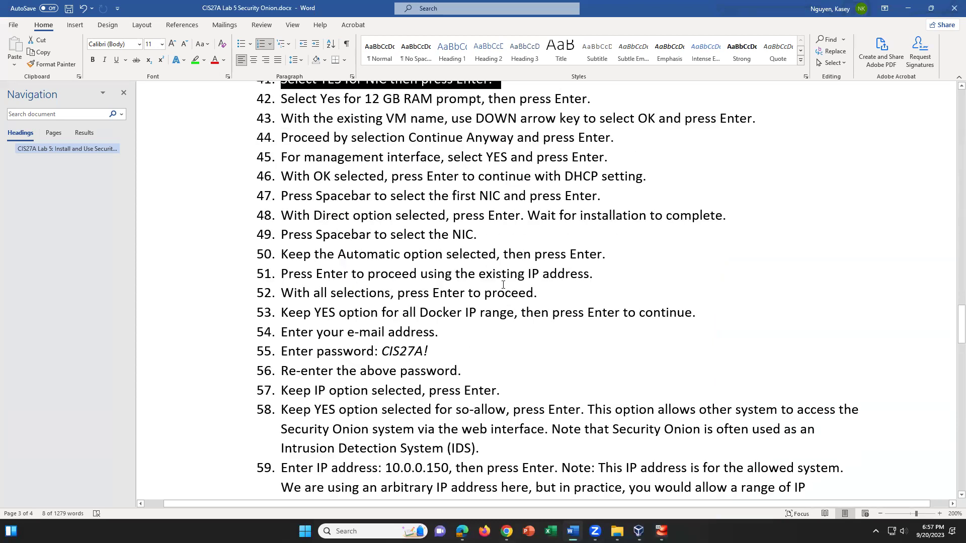
Follow steps 50–53, highlighting the Docker IP range wording in step 53, then return to the VM
{"action": "left_click", "coordinate": [489, 233]}
{"action": "left_click", "coordinate": [621, 259]}
{"action": "left_click", "coordinate": [598, 275]}
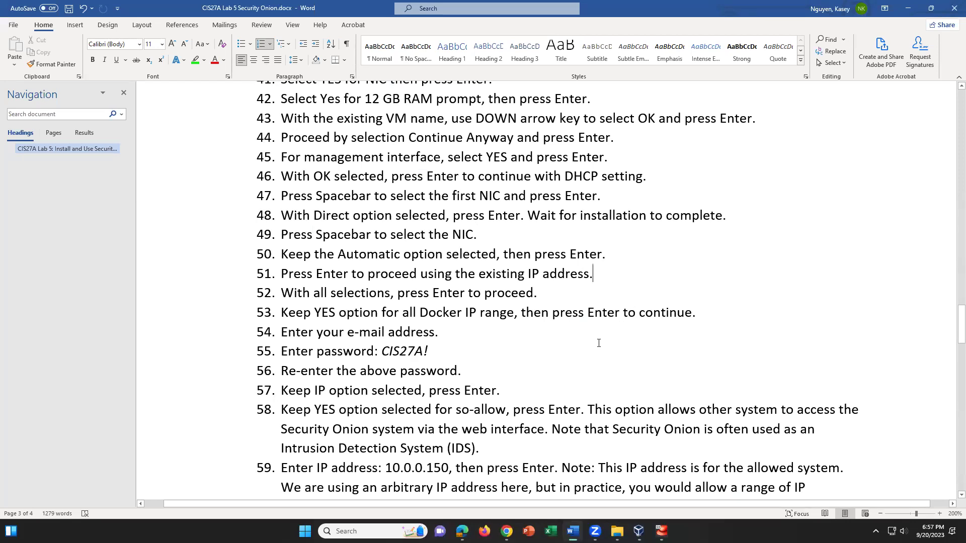
{"action": "left_click", "coordinate": [547, 295]}
{"action": "left_click_drag", "start_coordinate": [359, 313], "coordinate": [551, 312]}
{"action": "left_click", "coordinate": [707, 312]}
{"action": "key", "text": "alt+Tab"}
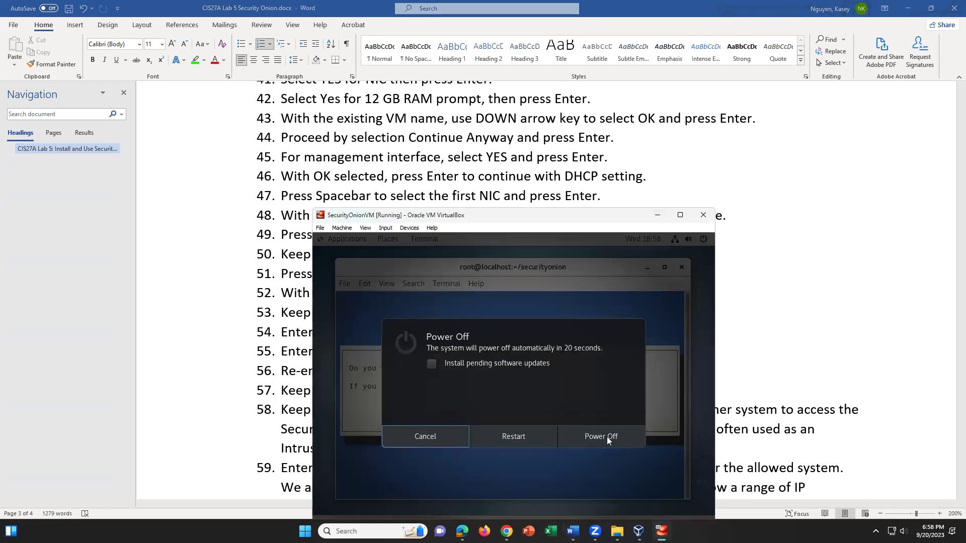
Capture the mouse into the guest and cancel its pending power-off
{"action": "left_click", "coordinate": [607, 438]}
{"action": "left_click", "coordinate": [536, 440]}
{"action": "left_click", "coordinate": [440, 437]}
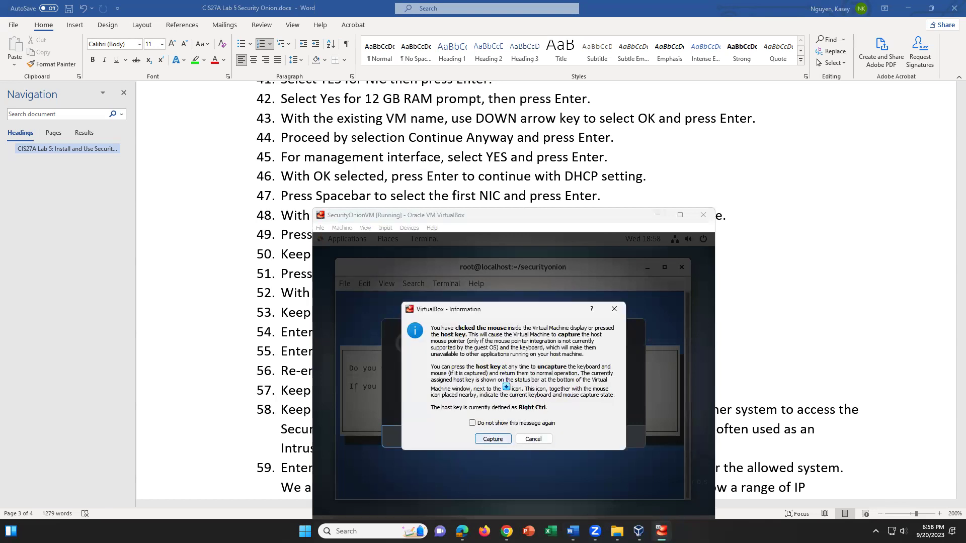
{"action": "left_click", "coordinate": [493, 439]}
{"action": "left_click", "coordinate": [425, 436]}
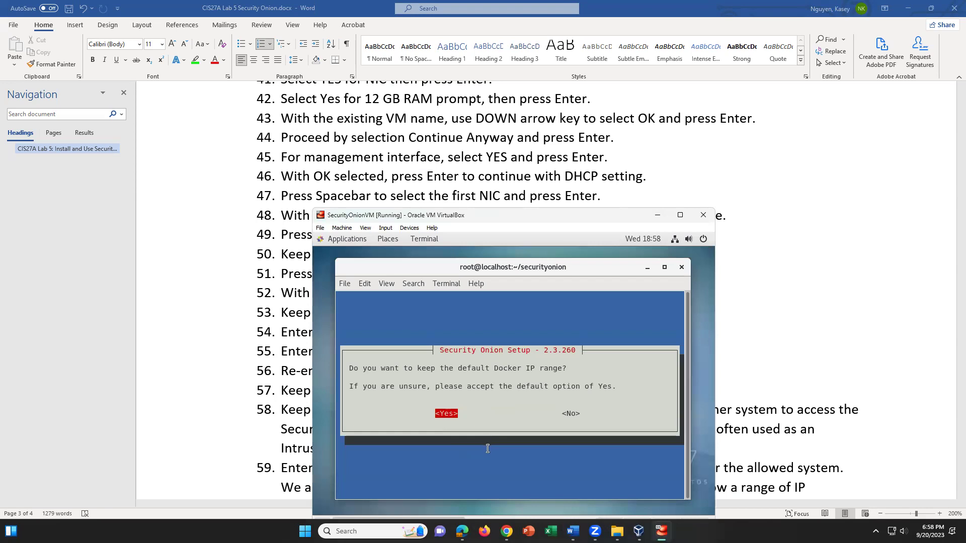
Keep the default Docker IP range and submit the administrator's e-mail address
{"action": "key", "text": "Return"}
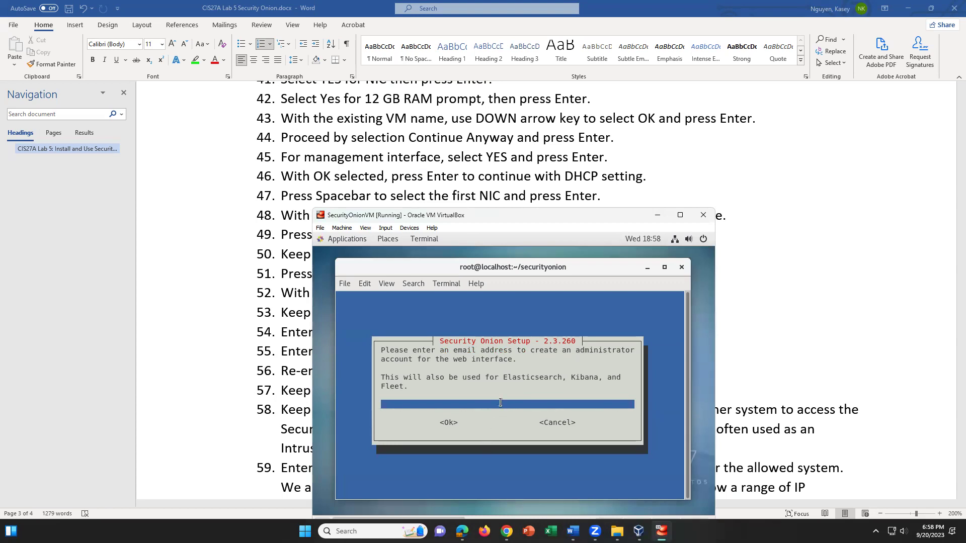
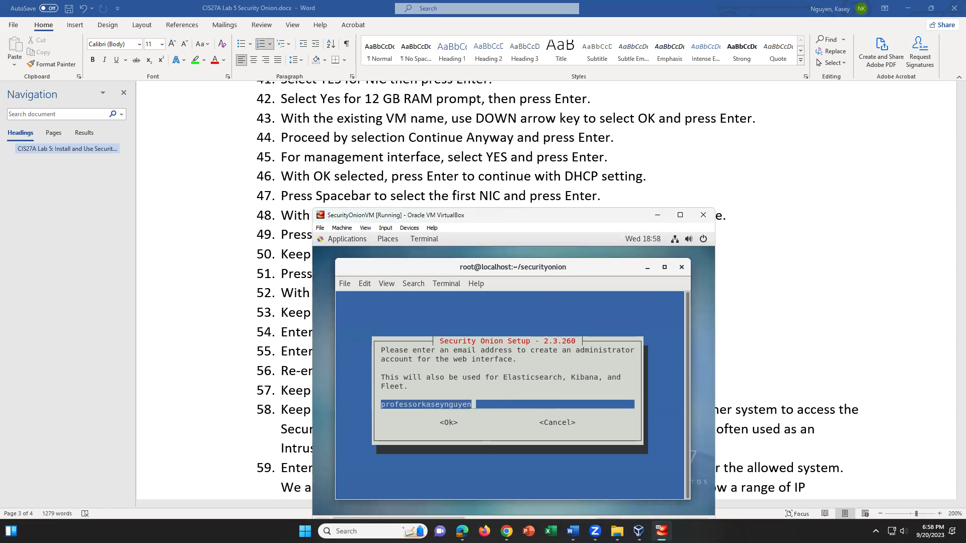
{"action": "key", "text": "Tab"}
{"action": "key", "text": "Return"}
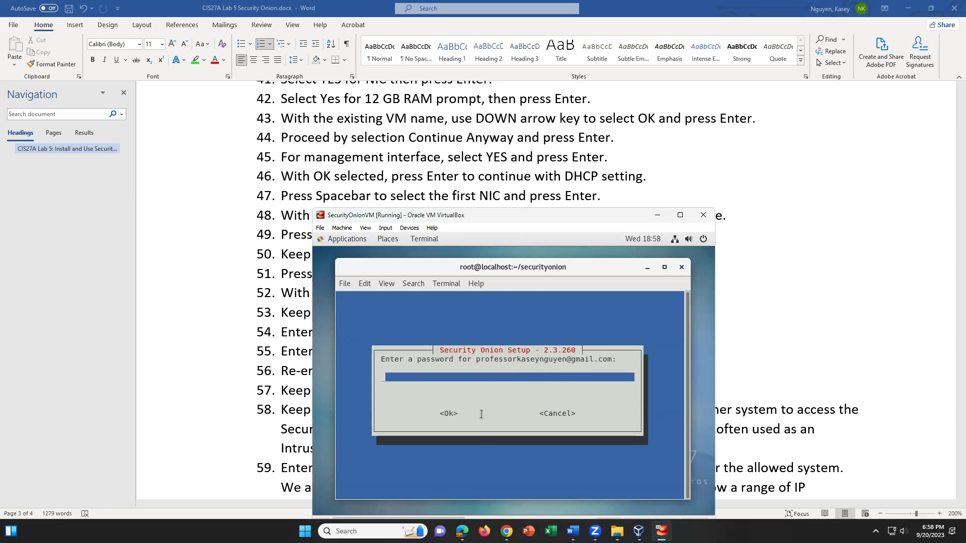
Try an administrator password, dismissing the weak-password and mismatch warnings
{"action": "type", "text": "*******"}
{"action": "key", "text": "Return"}
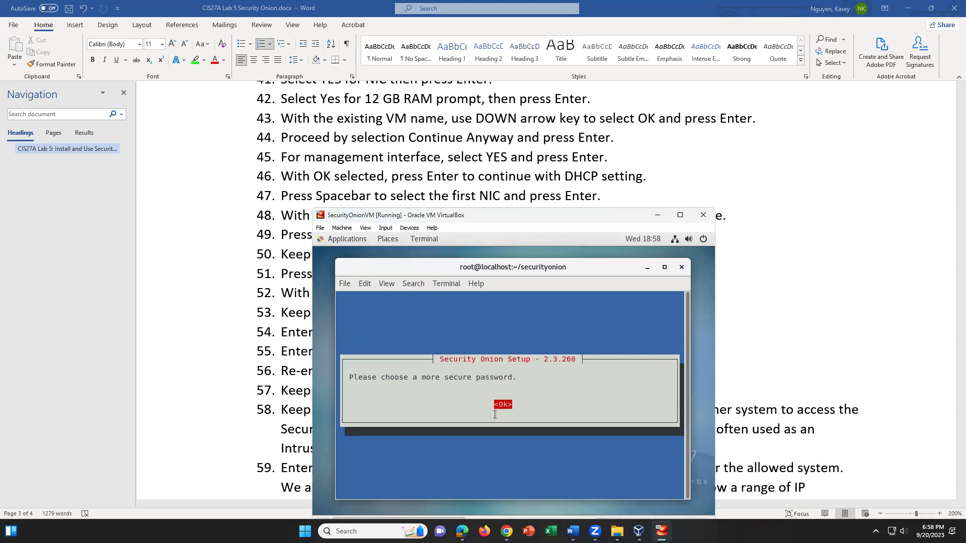
{"action": "key", "text": "Return"}
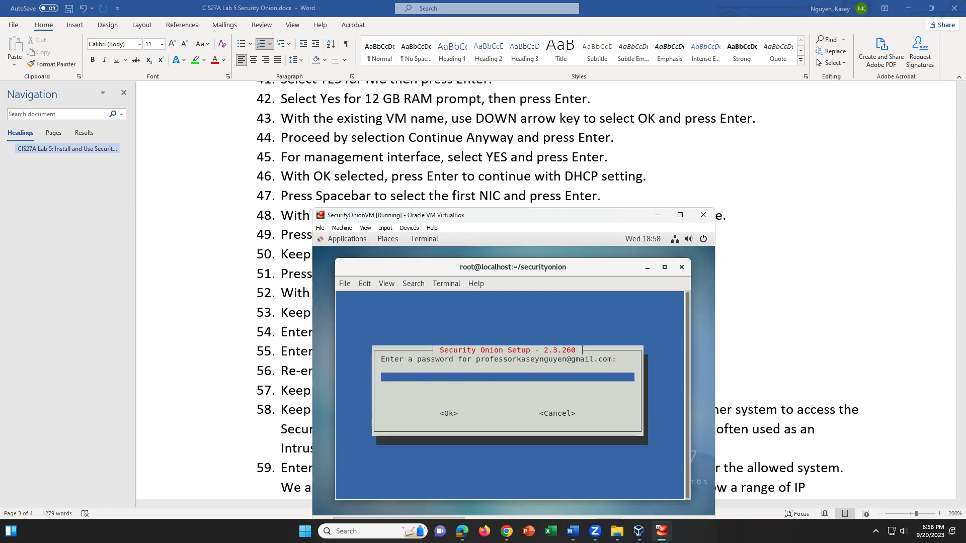
{"action": "type", "text": "********"}
{"action": "key", "text": "Return"}
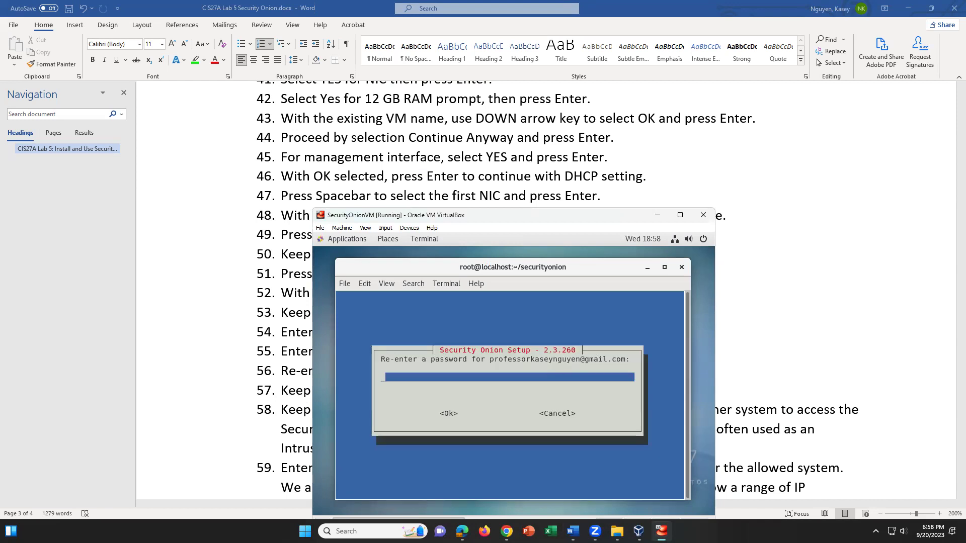
{"action": "type", "text": "********"}
{"action": "key", "text": "Return"}
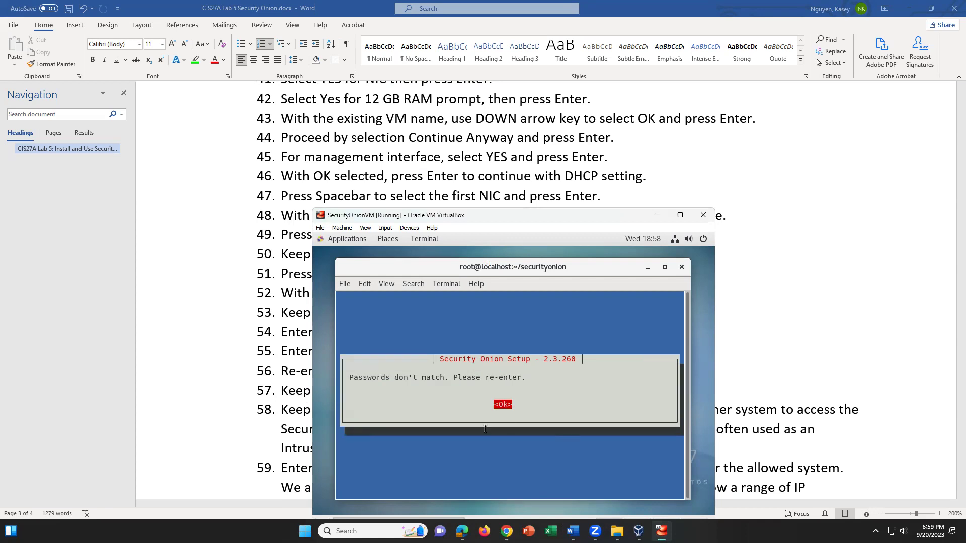
{"action": "key", "text": "Return"}
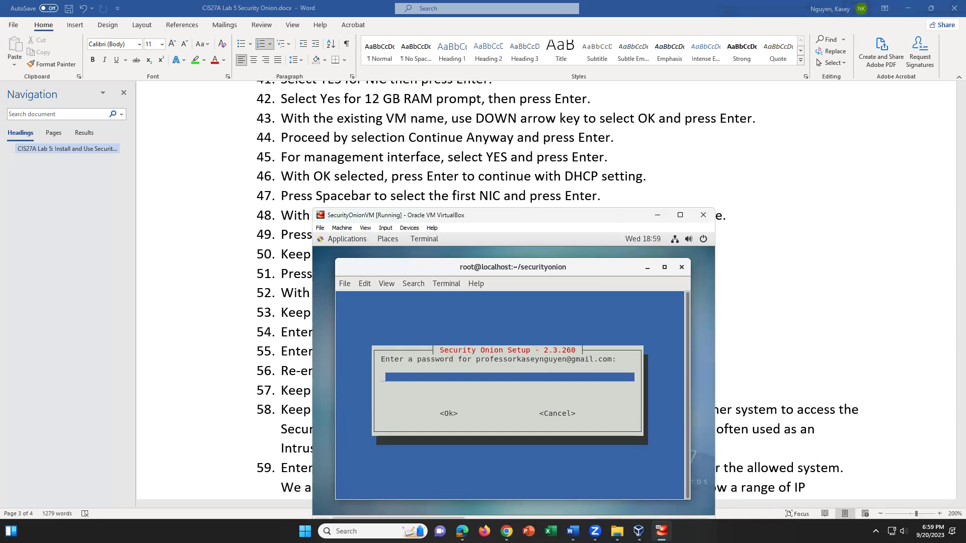
Enter the administrator password and a matching confirmation, then submit them
{"action": "type", "text": "********"}
{"action": "key", "text": "Tab"}
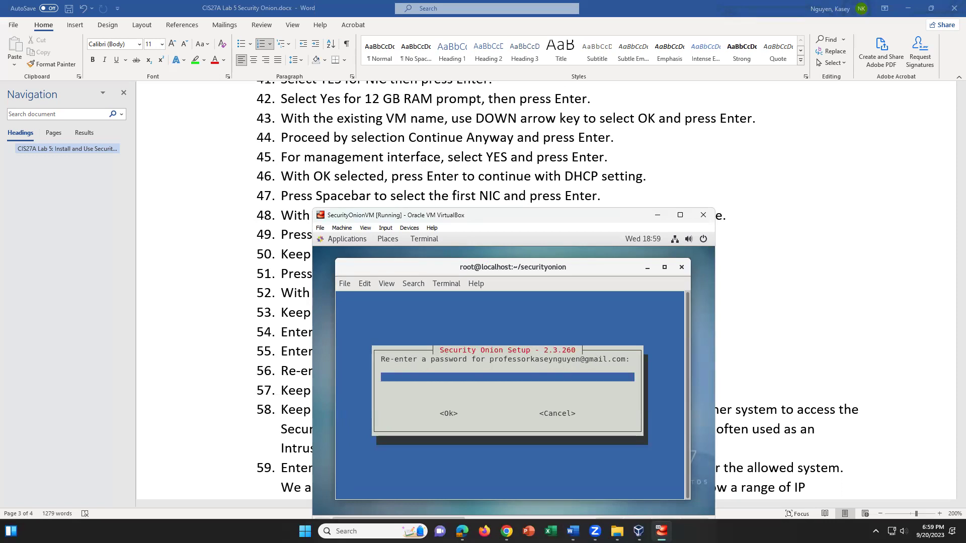
{"action": "type", "text": "********"}
{"action": "key", "text": "Tab"}
{"action": "key", "text": "Return"}
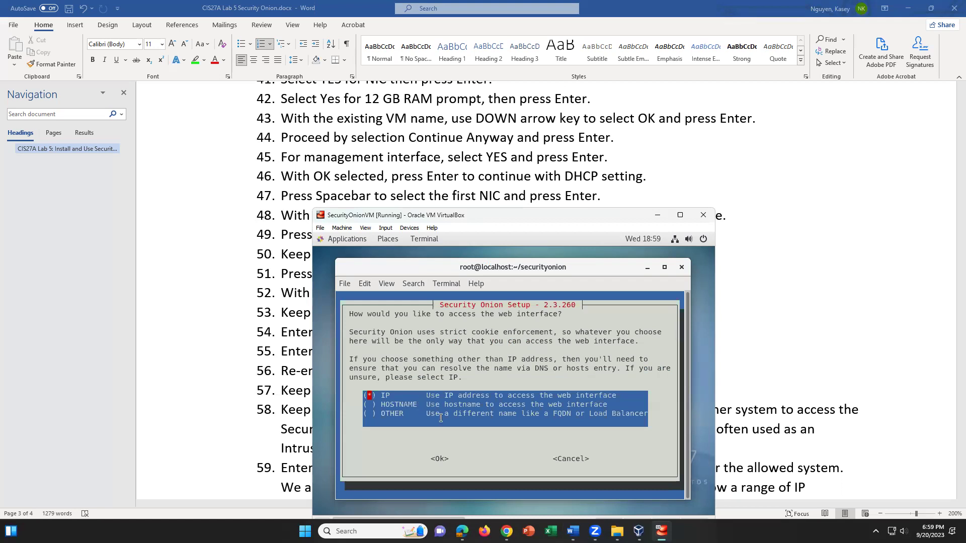
Choose IP-address access to the web interface and agree to run so-allow
{"action": "key", "text": "Tab"}
{"action": "key", "text": "Return"}
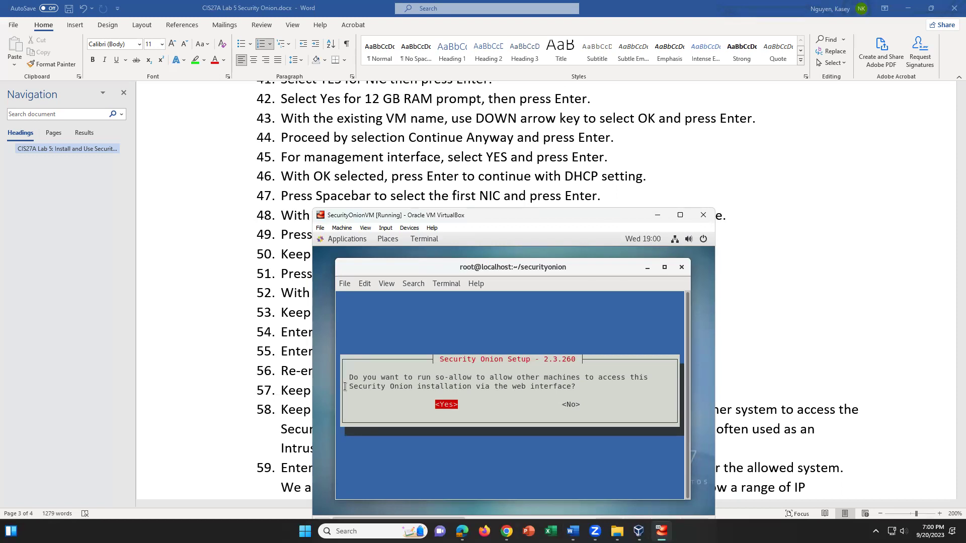
{"action": "key", "text": "Return"}
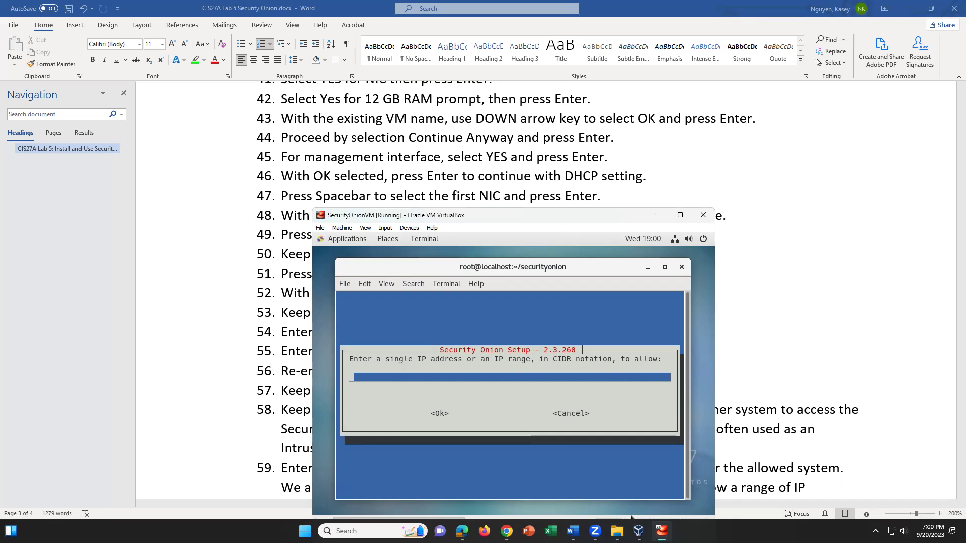
Enter 10.0.0.50/24 as the allowed IP range for web access and submit it
{"action": "key", "text": "Tab"}
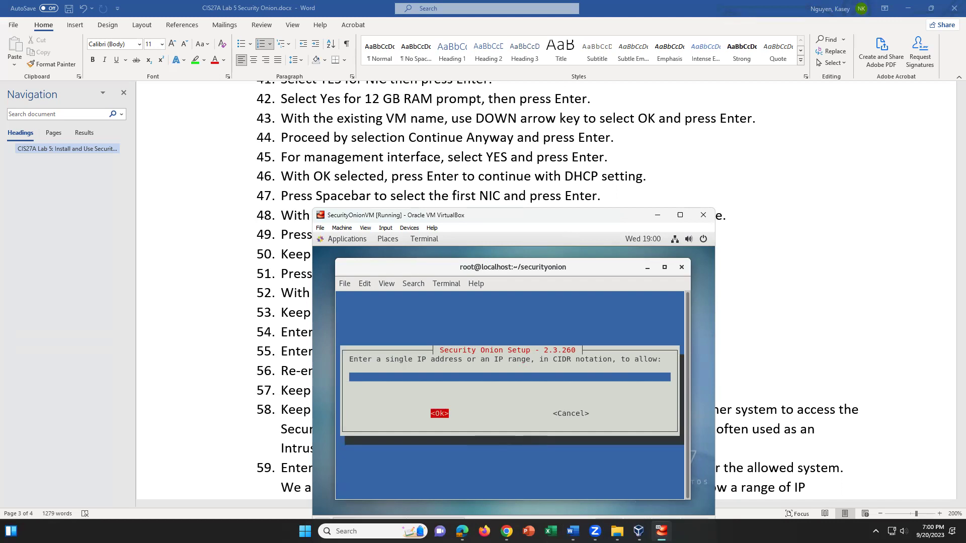
{"action": "key", "text": "shift+Tab"}
{"action": "type", "text": "10.0.0."}
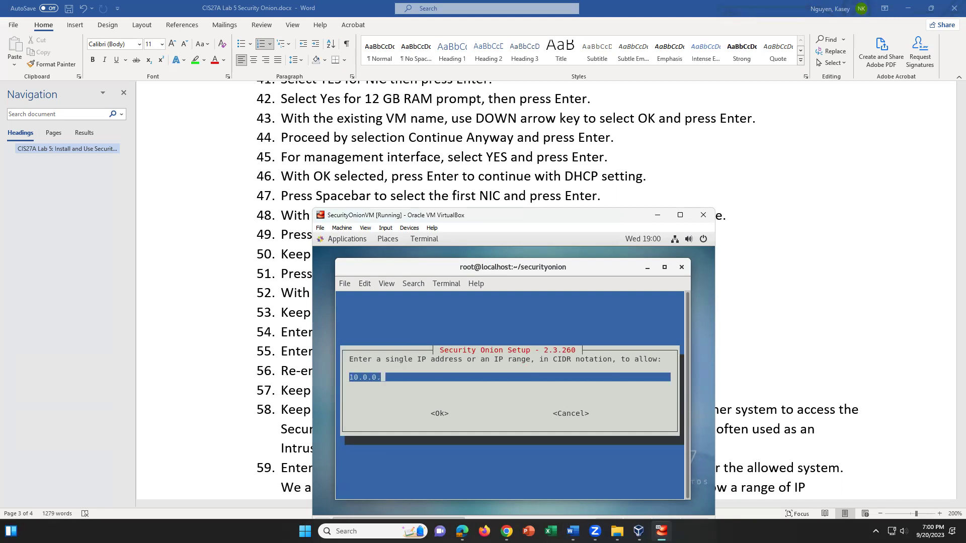
{"action": "type", "text": "50"}
{"action": "key", "text": "Tab"}
{"action": "key", "text": "shift+Tab"}
{"action": "type", "text": "/"}
{"action": "key", "text": "BackSpace"}
{"action": "key", "text": "BackSpace"}
{"action": "type", "text": "/24"}
{"action": "key", "text": "Tab"}
{"action": "key", "text": "Return"}
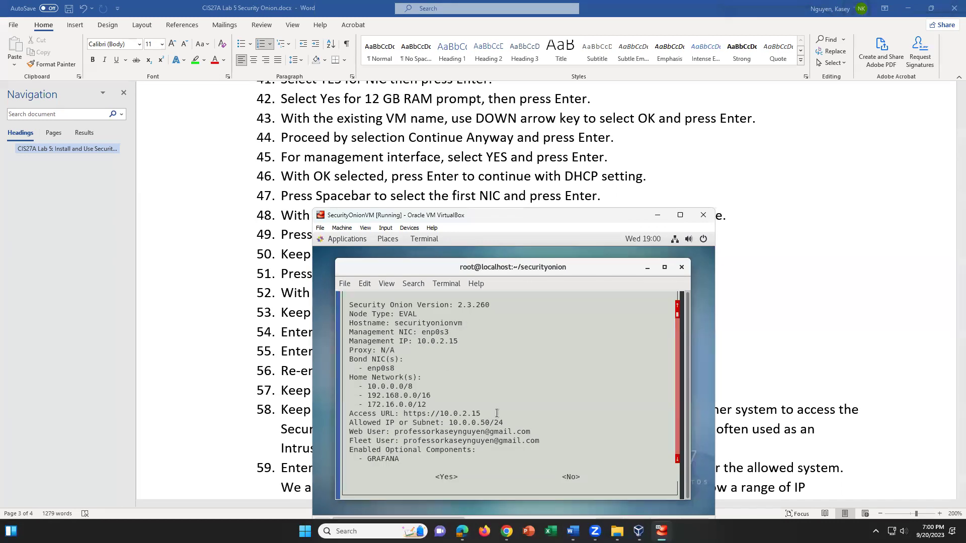
Review the Access URL and allowed subnet in the summary, accept it, and let installation run
{"action": "left_click_drag", "start_coordinate": [483, 412], "coordinate": [436, 411]}
{"action": "left_click_drag", "start_coordinate": [526, 422], "coordinate": [346, 423]}
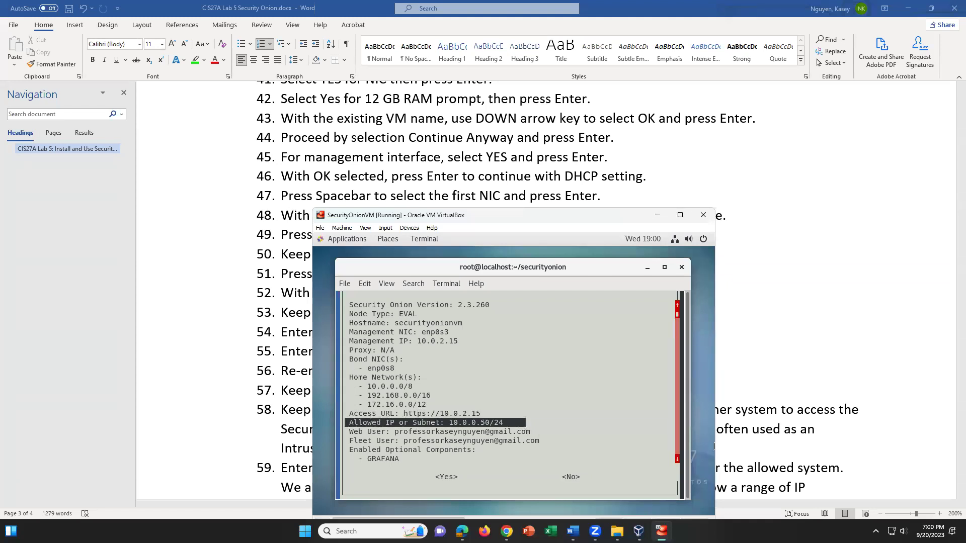
{"action": "left_click", "coordinate": [564, 448]}
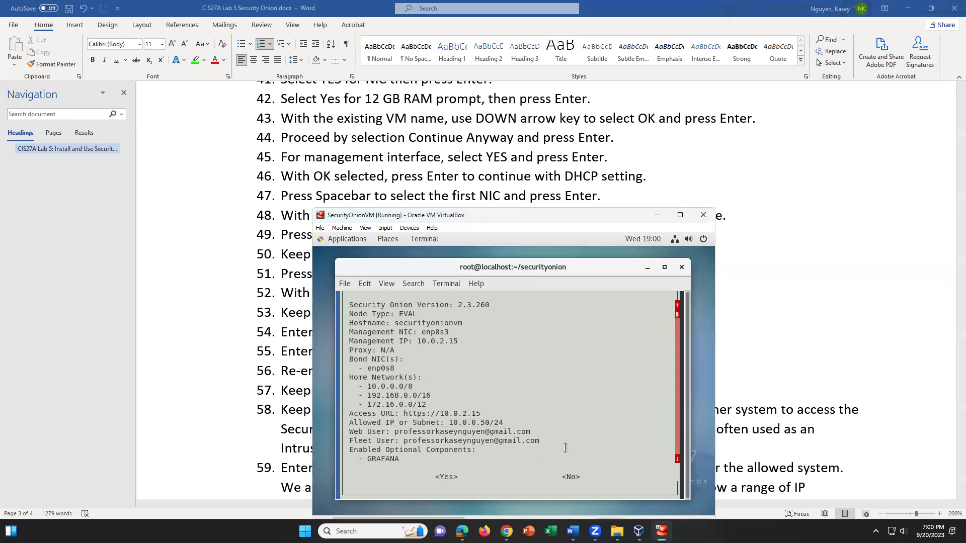
{"action": "key", "text": "Return"}
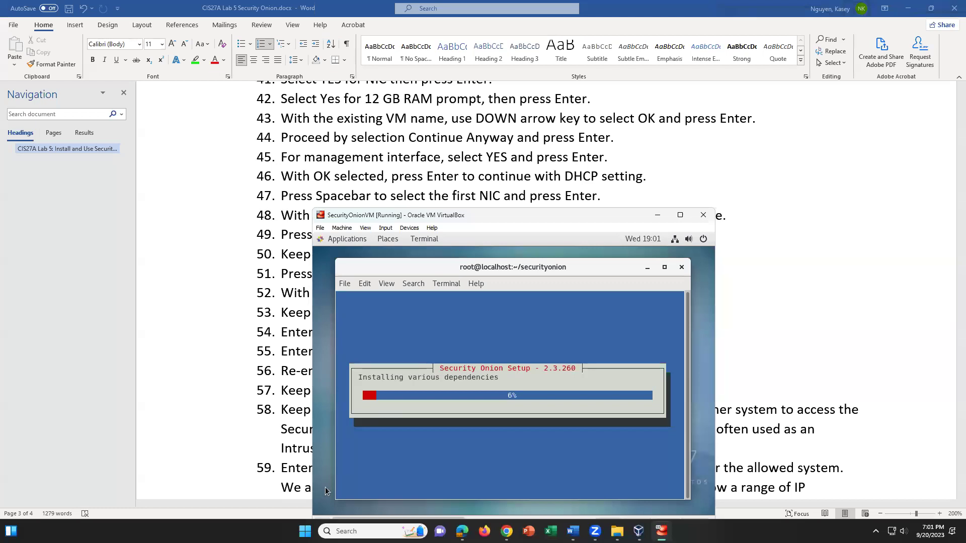
{"action": "left_click", "coordinate": [481, 254]}
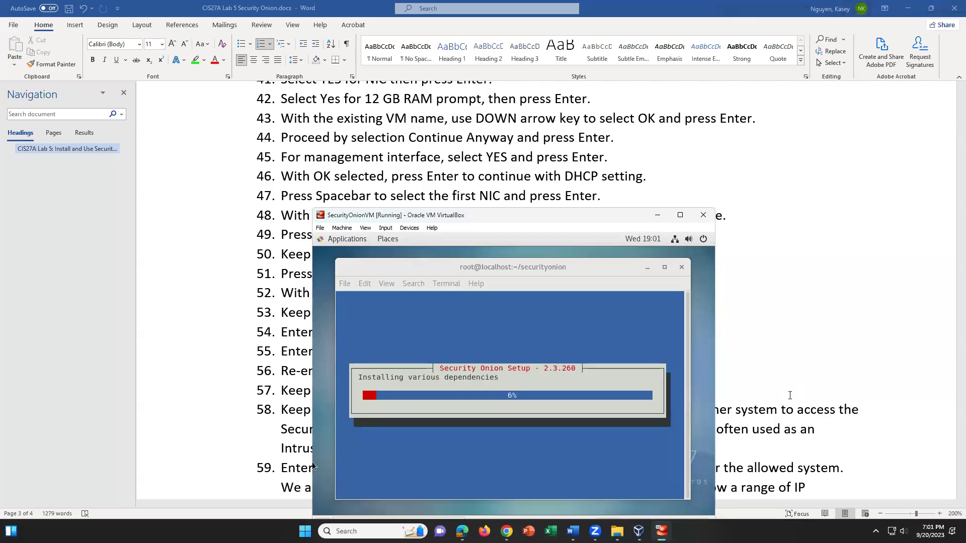
Review step 59's IP address 10.0.0.150 and the notes on allowing a system or IP range
{"action": "left_click", "coordinate": [719, 417]}
{"action": "scroll", "coordinate": [720, 417], "scroll_direction": "down", "scroll_amount": 3}
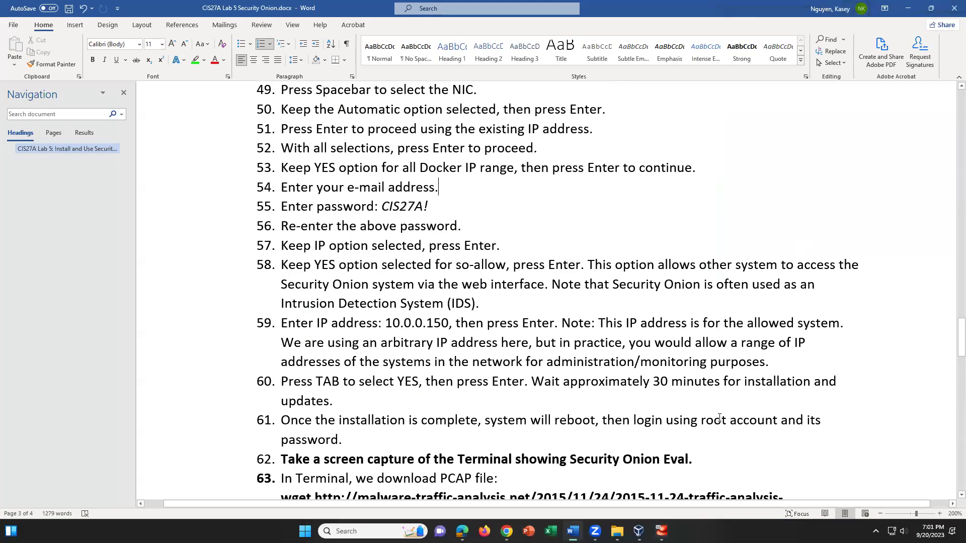
{"action": "left_click", "coordinate": [457, 322]}
{"action": "left_click_drag", "start_coordinate": [392, 323], "coordinate": [449, 323]}
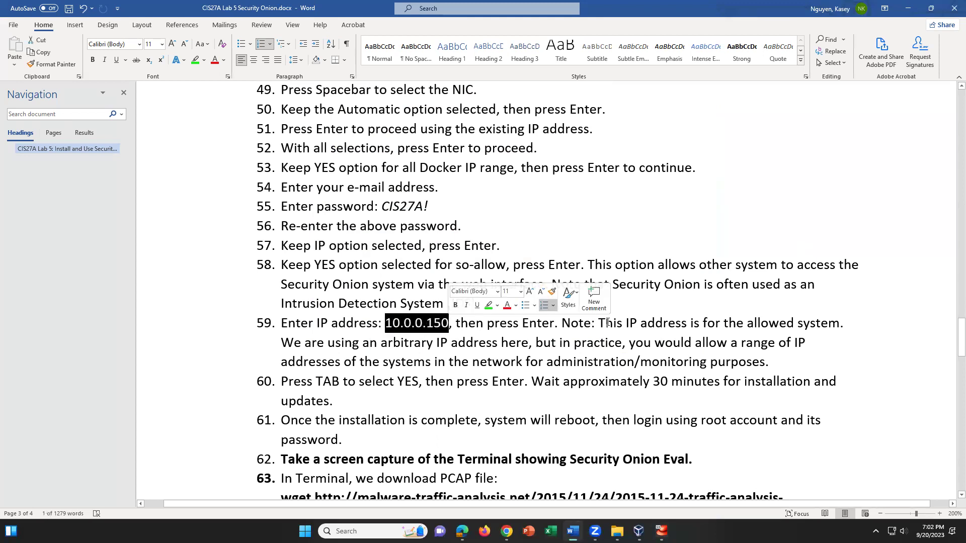
{"action": "left_click_drag", "start_coordinate": [604, 323], "coordinate": [663, 323]}
{"action": "left_click_drag", "start_coordinate": [729, 347], "coordinate": [840, 325]}
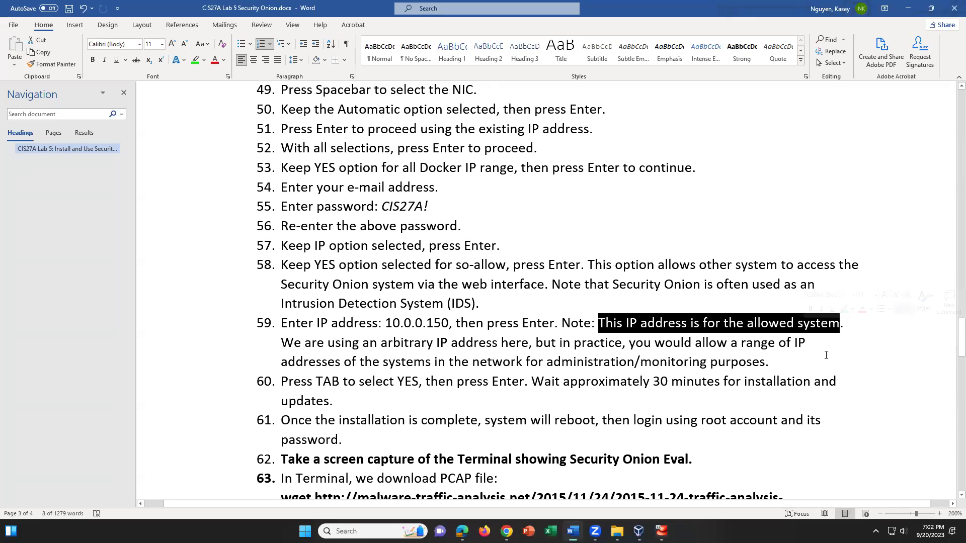
{"action": "left_click", "coordinate": [845, 337]}
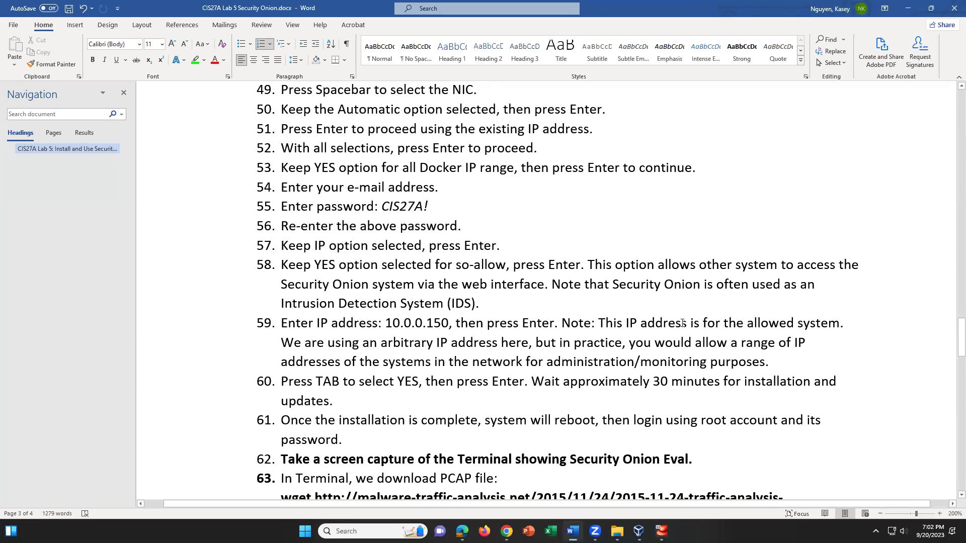
{"action": "left_click_drag", "start_coordinate": [695, 344], "coordinate": [810, 373]}
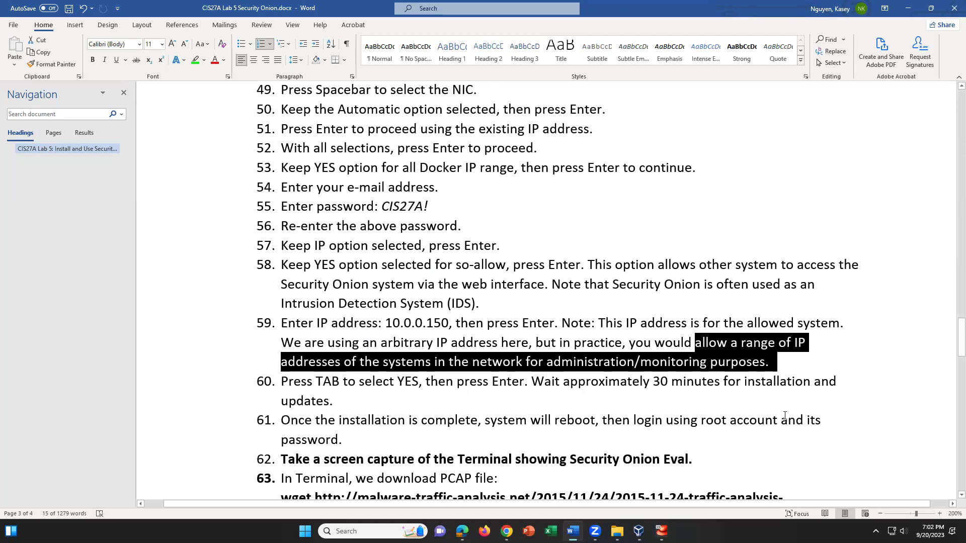
{"action": "left_click", "coordinate": [792, 363]}
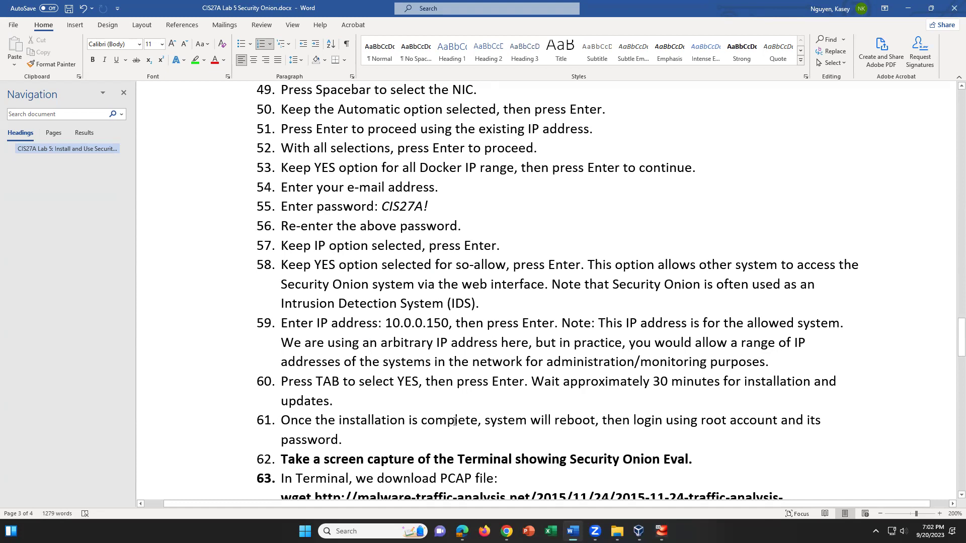
Review the 30-minute wait note in step 60 and Security Onion Eval. in step 62
{"action": "scroll", "coordinate": [454, 422], "scroll_direction": "down", "scroll_amount": 2}
{"action": "scroll", "coordinate": [455, 421], "scroll_direction": "up", "scroll_amount": 1}
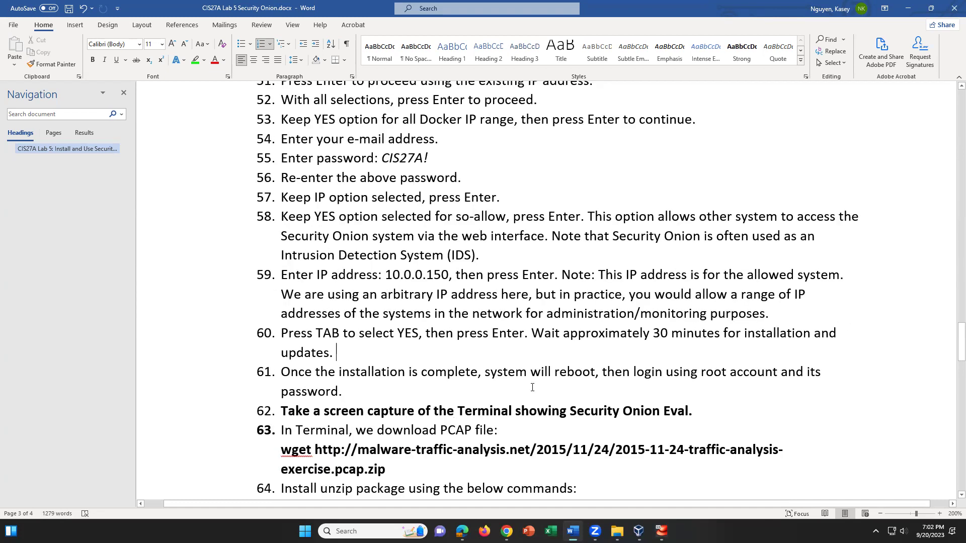
{"action": "left_click", "coordinate": [531, 333], "text": "shift"}
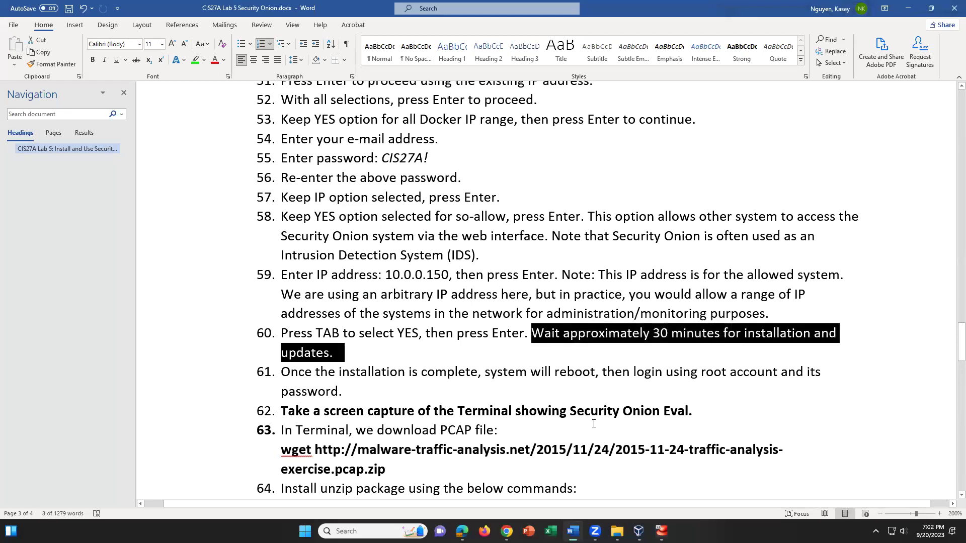
{"action": "left_click", "coordinate": [707, 397]}
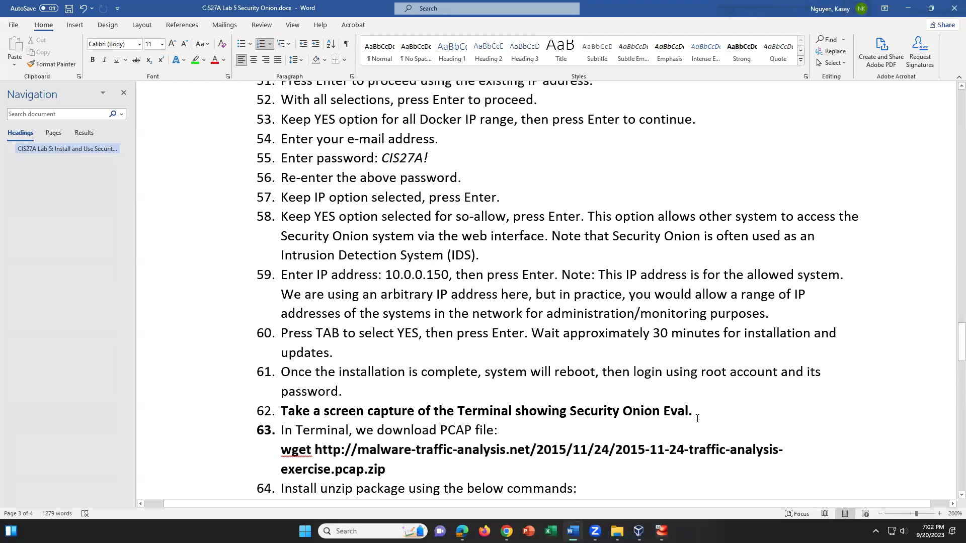
{"action": "left_click_drag", "start_coordinate": [693, 412], "coordinate": [569, 412]}
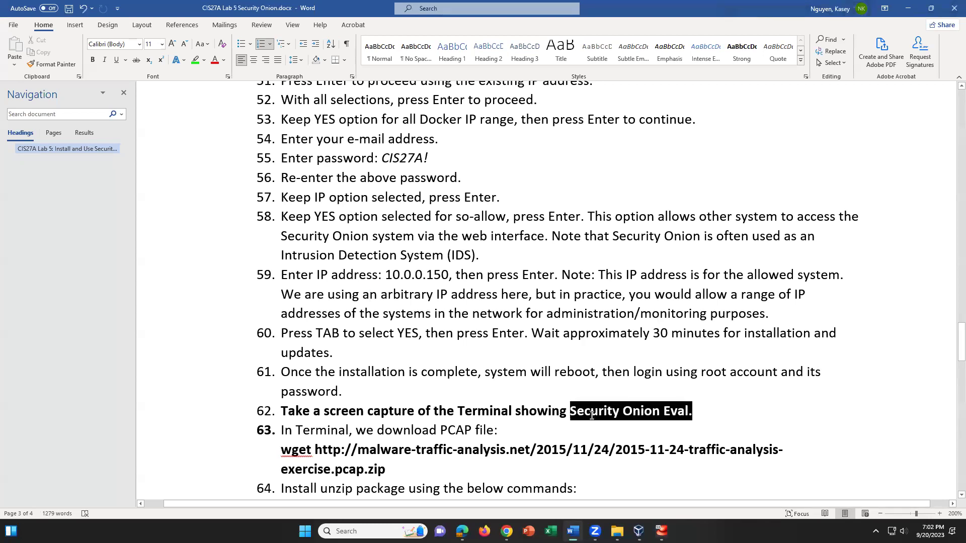
{"action": "left_click", "coordinate": [716, 419]}
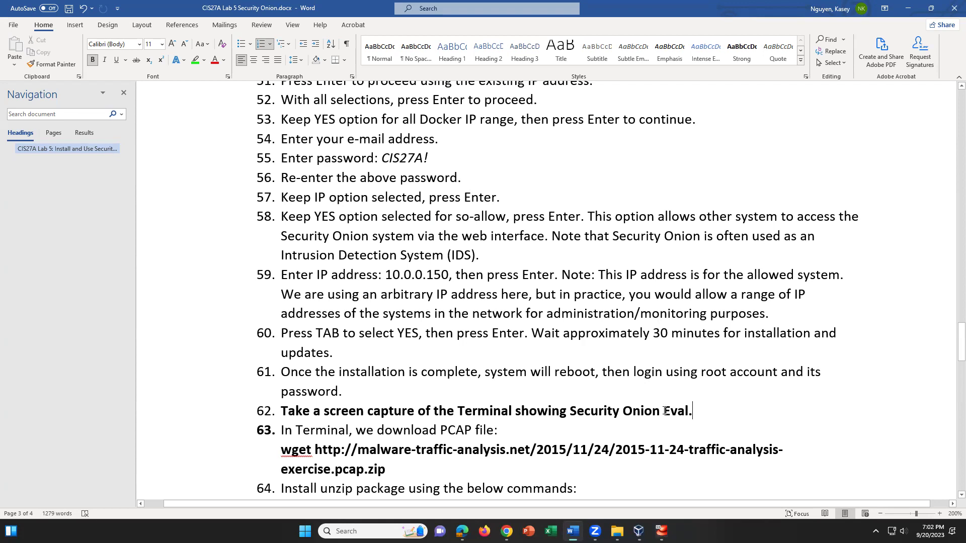
Read step 63's PCAP wget download command, then bring the VM back to the front
{"action": "left_click", "coordinate": [541, 425]}
{"action": "left_click", "coordinate": [439, 472]}
{"action": "scroll", "coordinate": [442, 459], "scroll_direction": "down", "scroll_amount": 5}
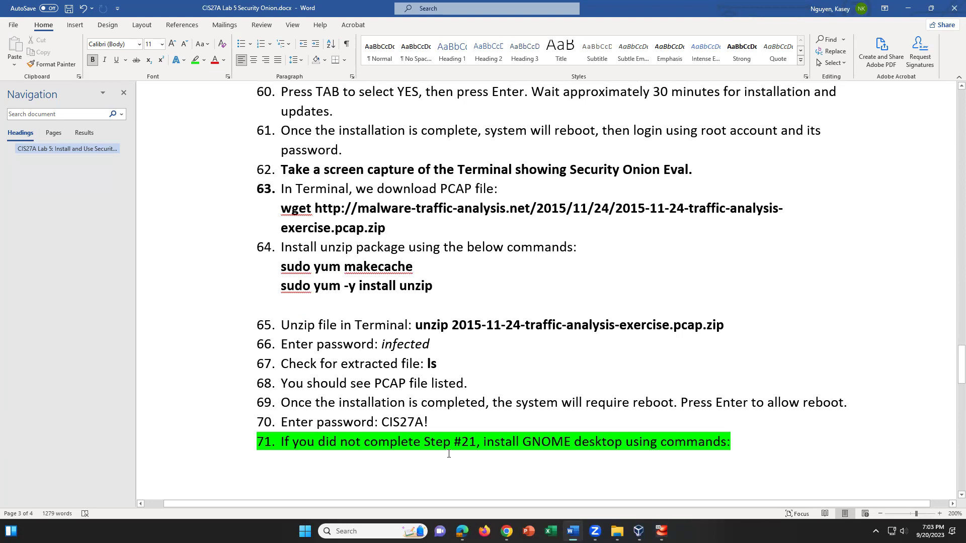
{"action": "scroll", "coordinate": [445, 457], "scroll_direction": "up", "scroll_amount": 1}
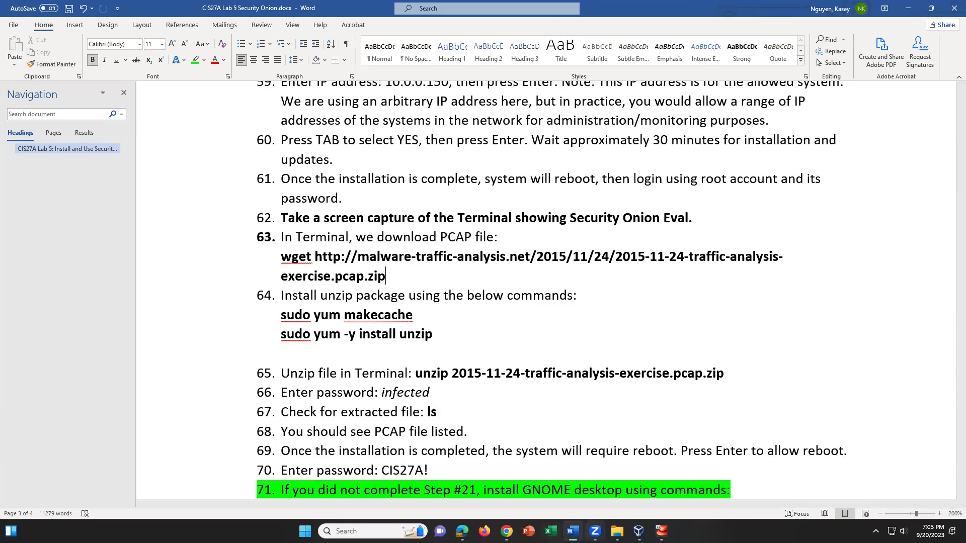
{"action": "left_click", "coordinate": [662, 531]}
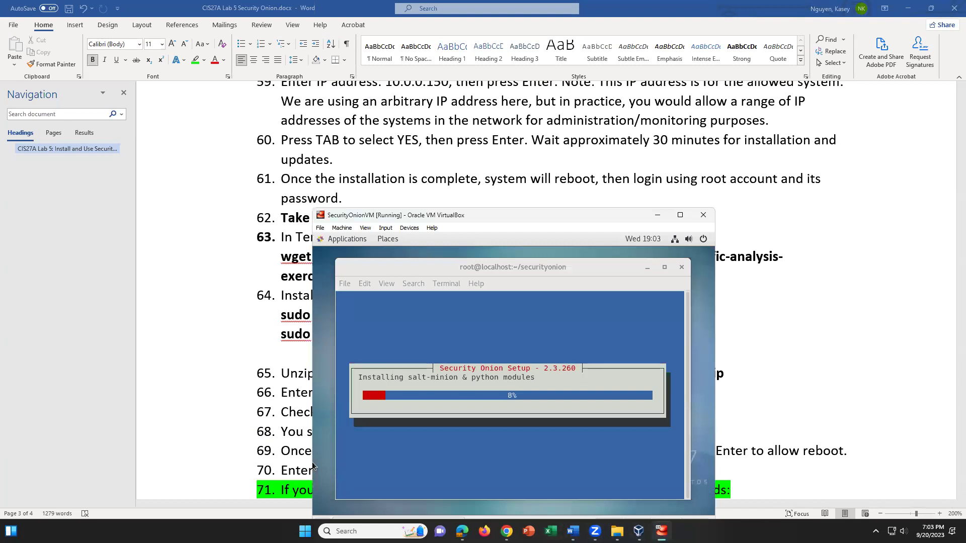
Minimize the VM and review the unzip password, reboot and login instructions in steps 66–70
{"action": "left_click", "coordinate": [661, 532]}
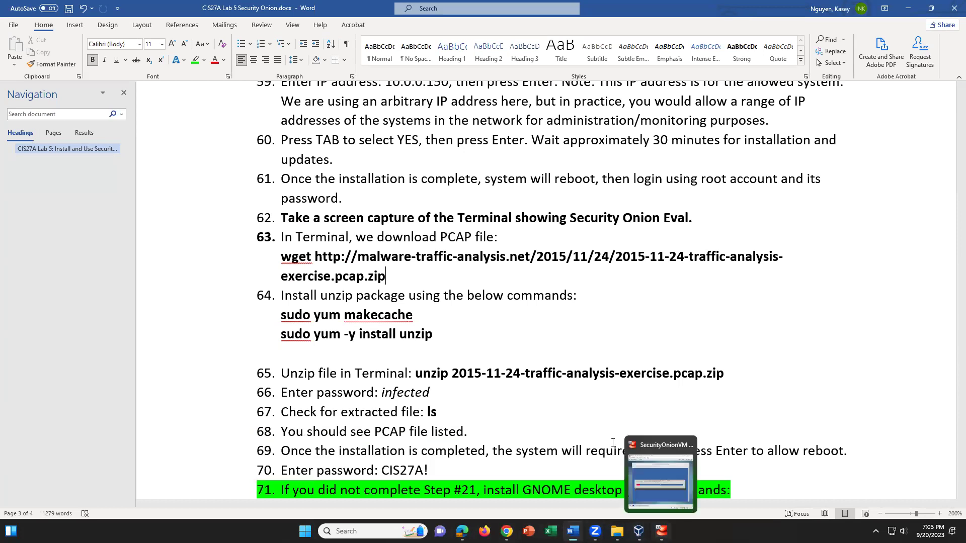
{"action": "left_click", "coordinate": [587, 397]}
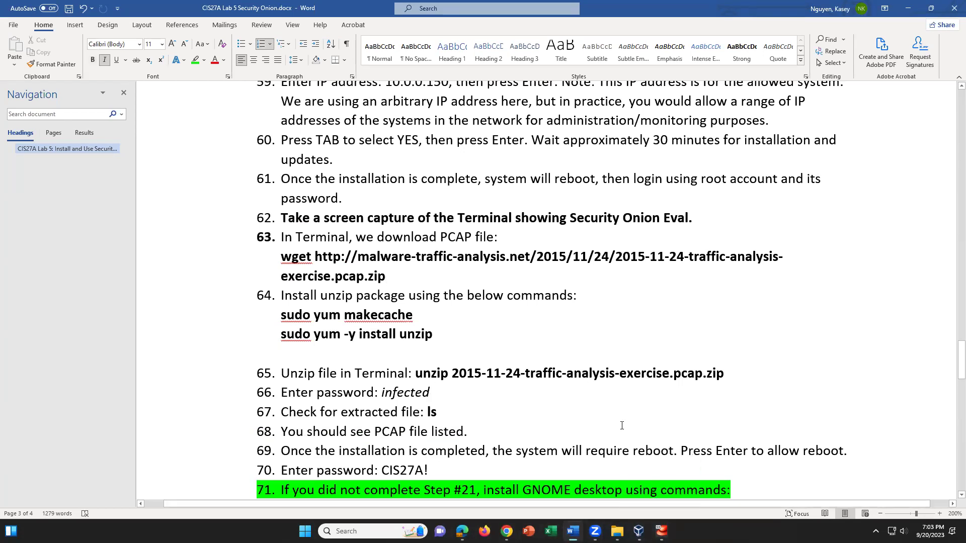
{"action": "left_click", "coordinate": [778, 477]}
{"action": "left_click", "coordinate": [904, 452]}
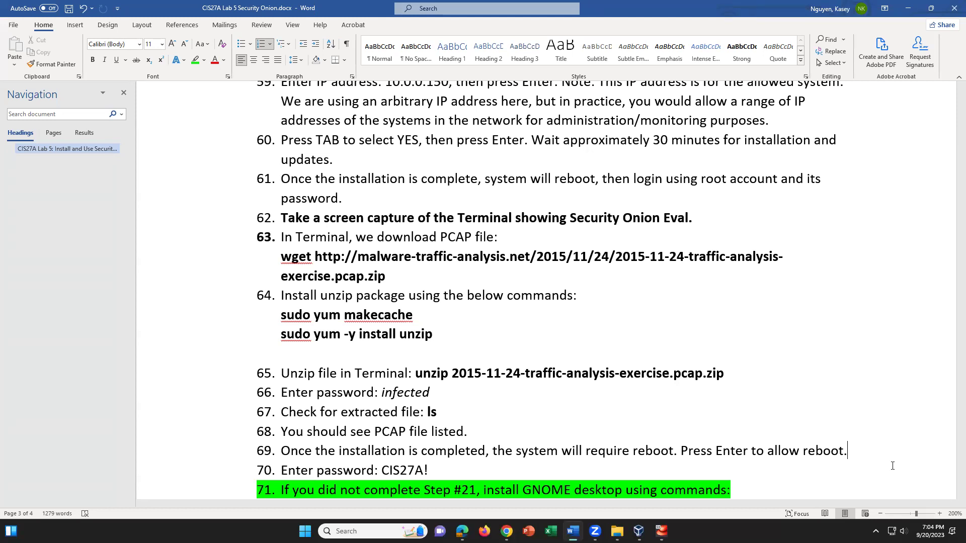
{"action": "left_click", "coordinate": [662, 531]}
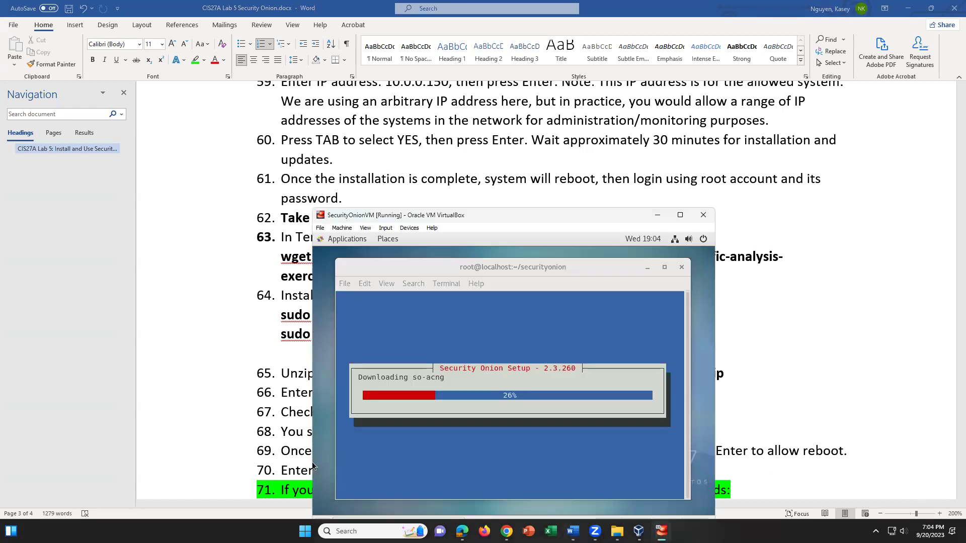
{"action": "left_click", "coordinate": [848, 451]}
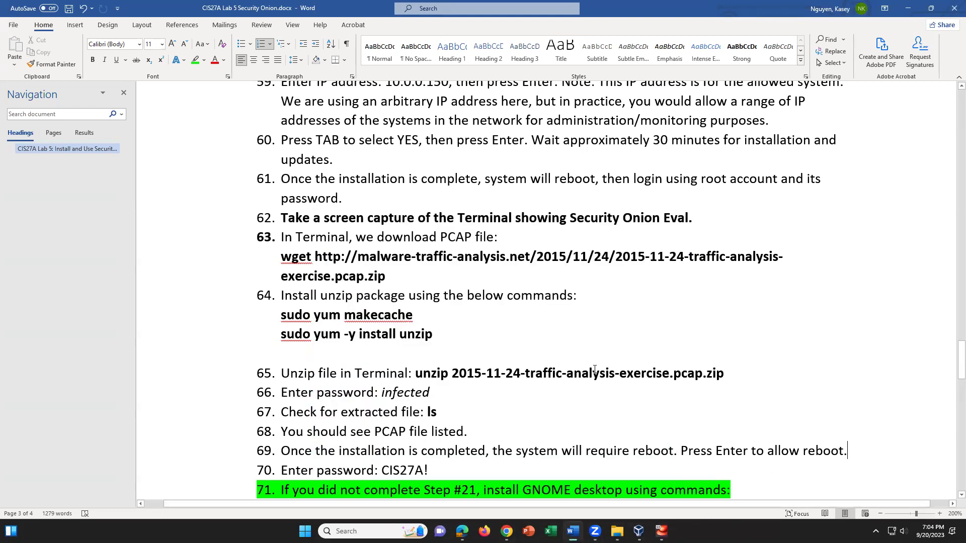
{"action": "key", "text": "Up"}
{"action": "key", "text": "Up"}
{"action": "scroll", "coordinate": [642, 435], "scroll_direction": "up", "scroll_amount": 3}
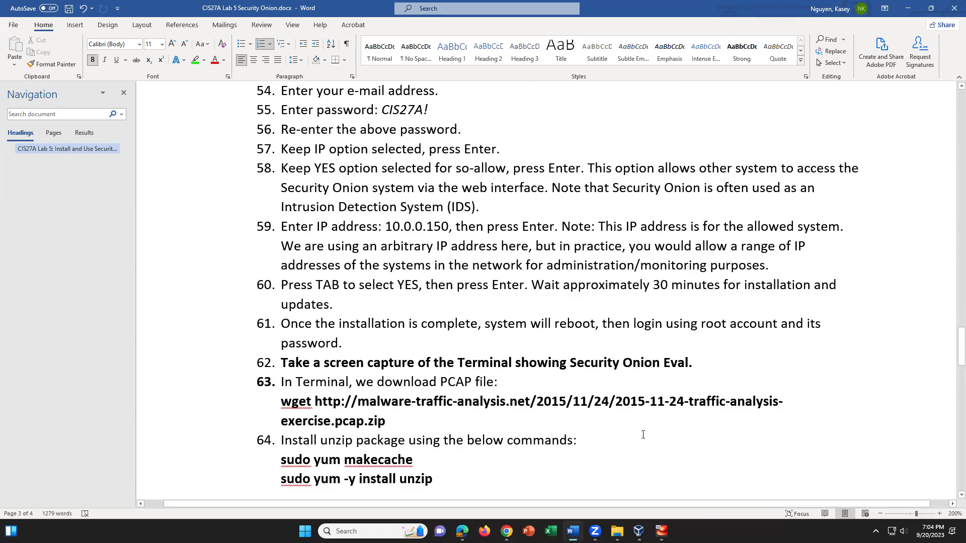
{"action": "scroll", "coordinate": [643, 435], "scroll_direction": "down", "scroll_amount": 2}
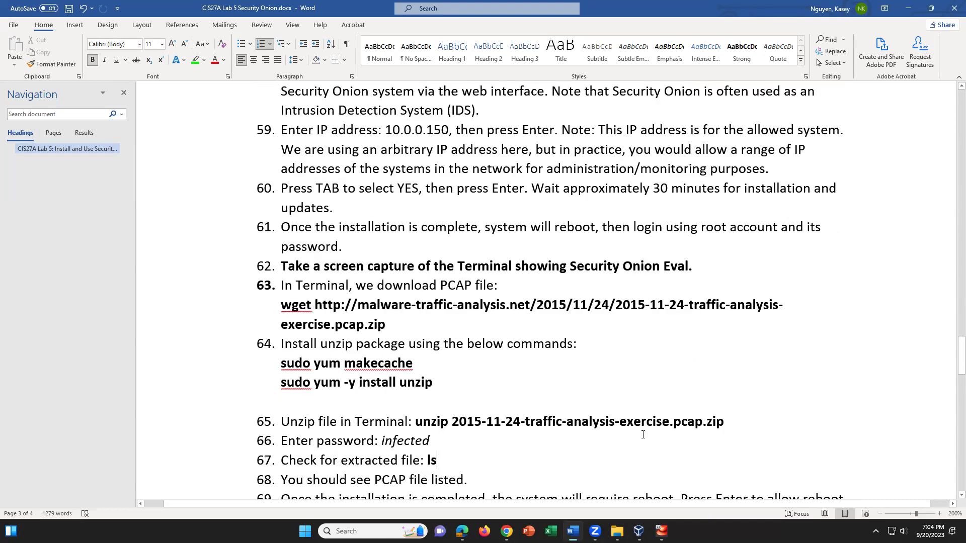
{"action": "scroll", "coordinate": [643, 434], "scroll_direction": "down", "scroll_amount": 1}
{"action": "scroll", "coordinate": [642, 435], "scroll_direction": "down", "scroll_amount": 3}
{"action": "scroll", "coordinate": [642, 434], "scroll_direction": "down", "scroll_amount": 1}
{"action": "scroll", "coordinate": [642, 440], "scroll_direction": "down", "scroll_amount": 5}
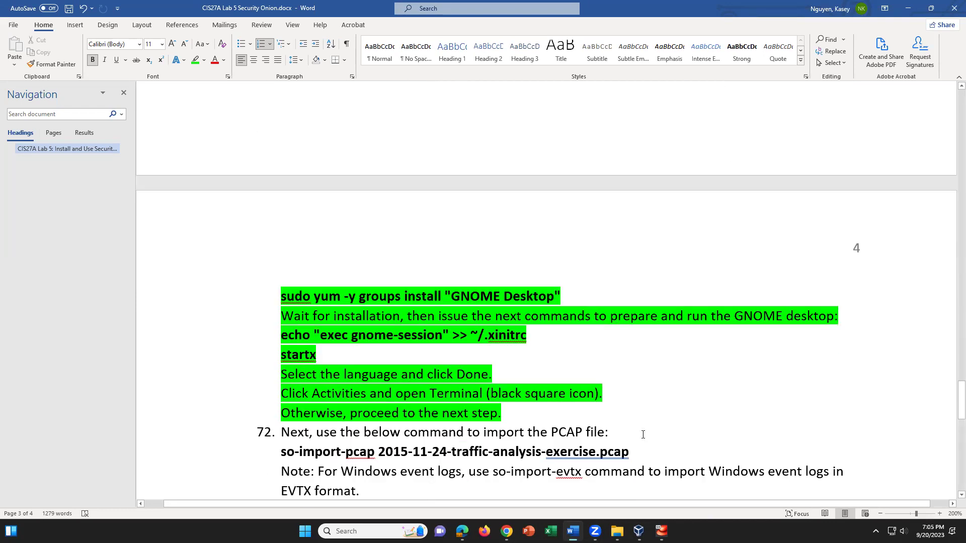
{"action": "scroll", "coordinate": [643, 435], "scroll_direction": "down", "scroll_amount": 2}
{"action": "scroll", "coordinate": [642, 435], "scroll_direction": "down", "scroll_amount": 2}
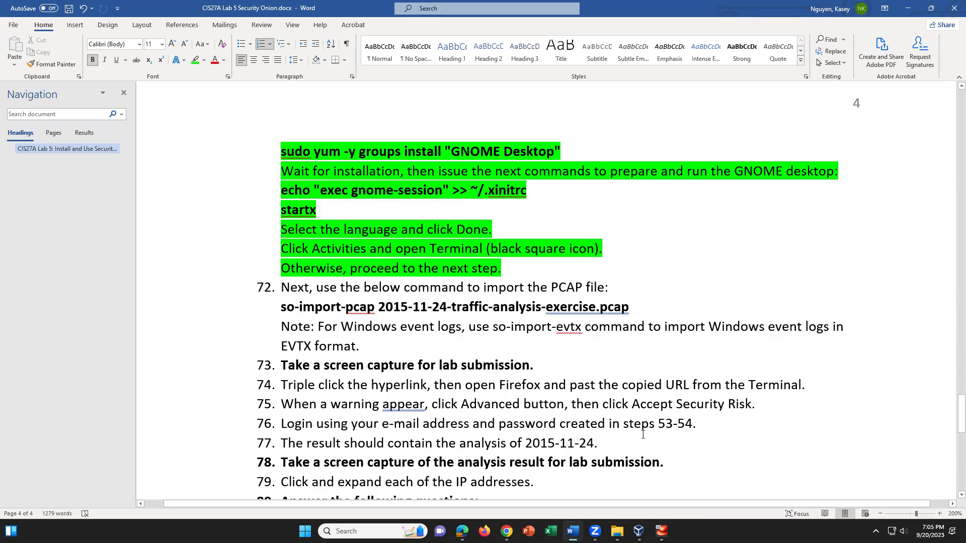
{"action": "scroll", "coordinate": [644, 435], "scroll_direction": "up", "scroll_amount": 15}
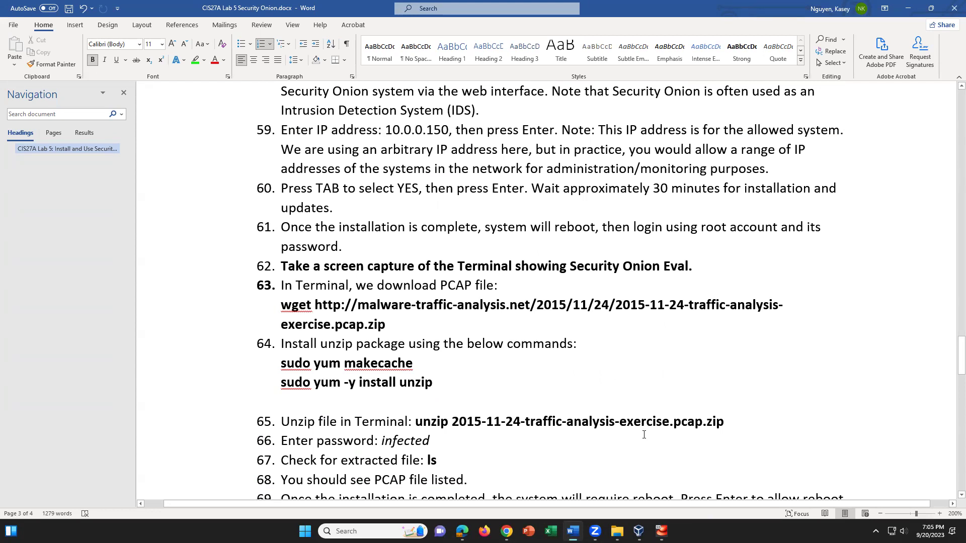
{"action": "left_click", "coordinate": [402, 325]}
{"action": "left_click", "coordinate": [281, 305]}
{"action": "left_click_drag", "start_coordinate": [334, 307], "coordinate": [400, 332]}
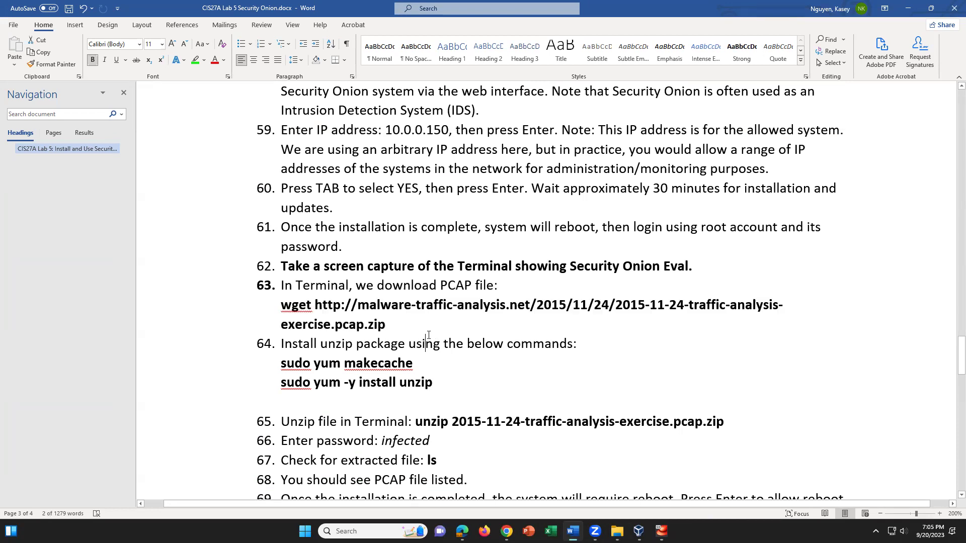
{"action": "left_click", "coordinate": [425, 335]}
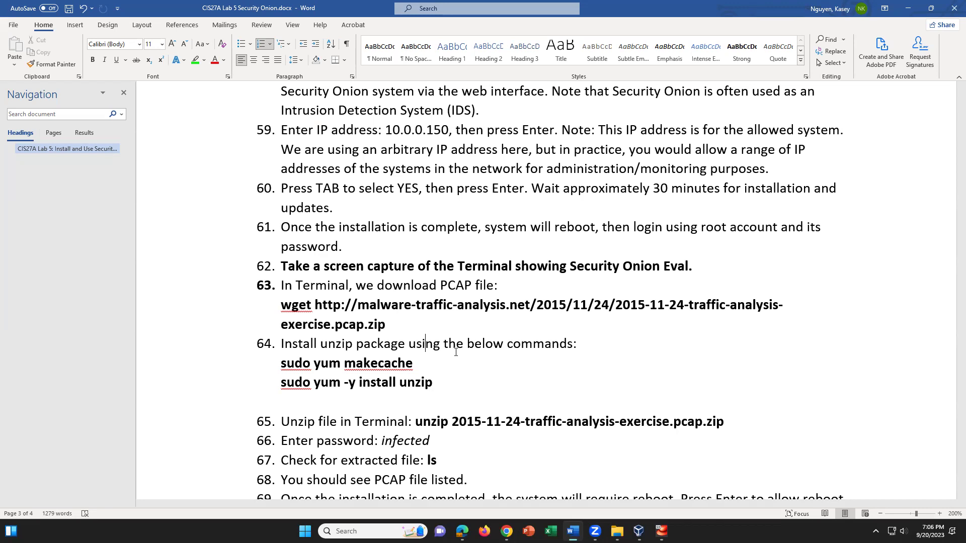
{"action": "left_click", "coordinate": [529, 389]}
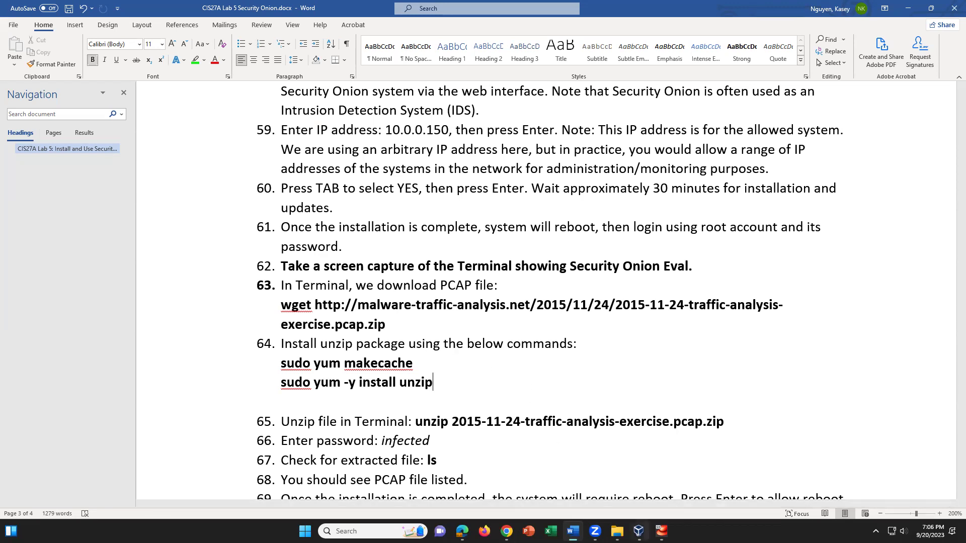
{"action": "left_click", "coordinate": [661, 531]}
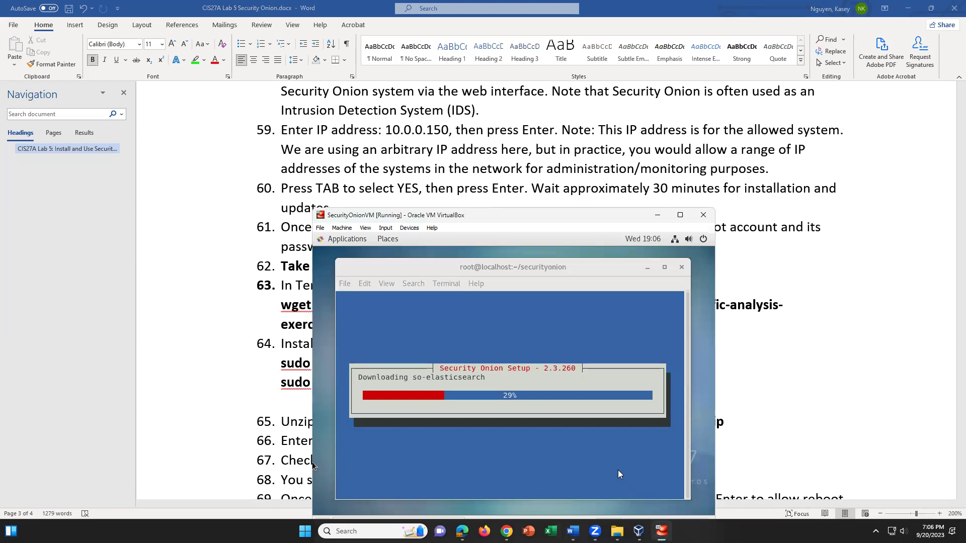
{"action": "left_click", "coordinate": [803, 475]}
{"action": "scroll", "coordinate": [770, 436], "scroll_direction": "up", "scroll_amount": 7}
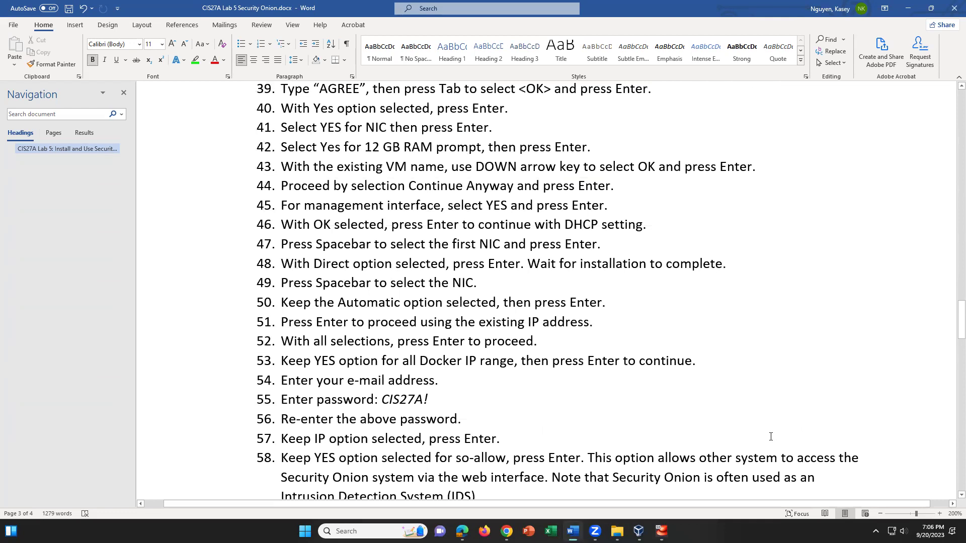
{"action": "scroll", "coordinate": [770, 437], "scroll_direction": "down", "scroll_amount": 4}
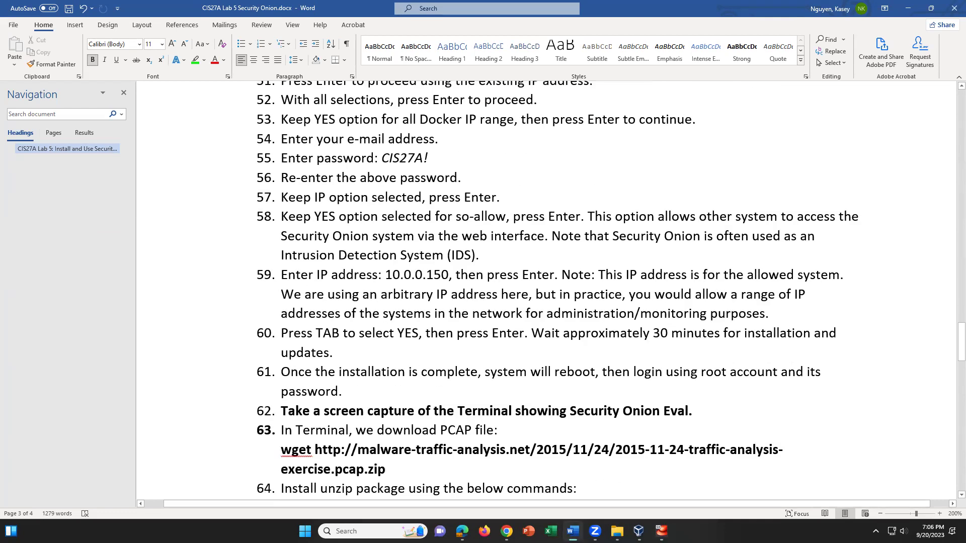
{"action": "key", "text": "alt+Tab"}
Google 'SECURITY ONION' and open the Security Onion Solutions home page from the results
{"action": "left_click", "coordinate": [193, 29]}
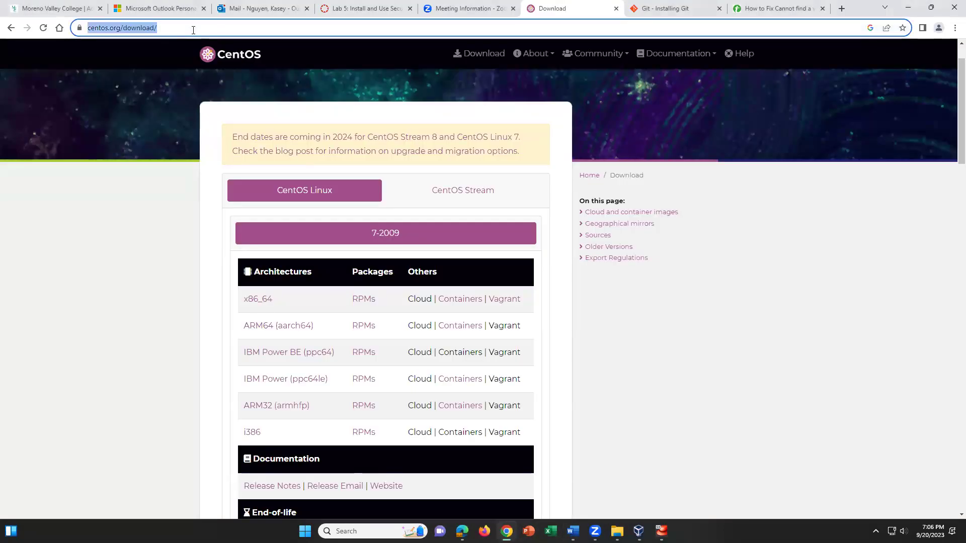
{"action": "key", "text": "BackSpace"}
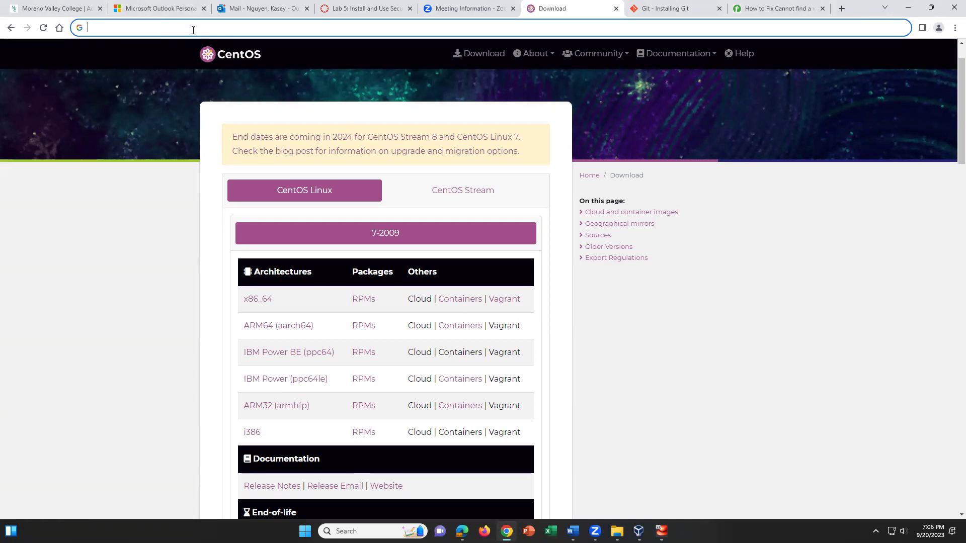
{"action": "type", "text": "SECURITY ONION"}
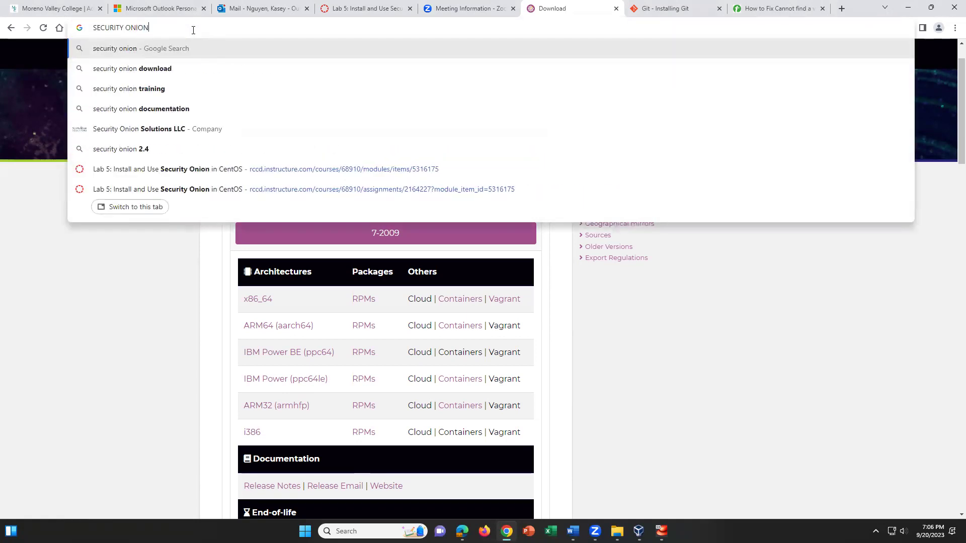
{"action": "key", "text": "Return"}
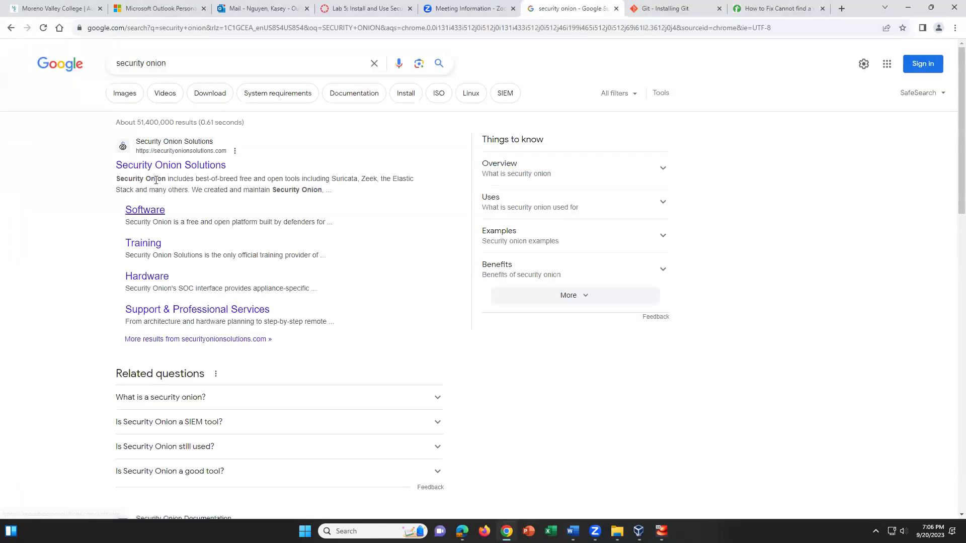
{"action": "left_click", "coordinate": [162, 170]}
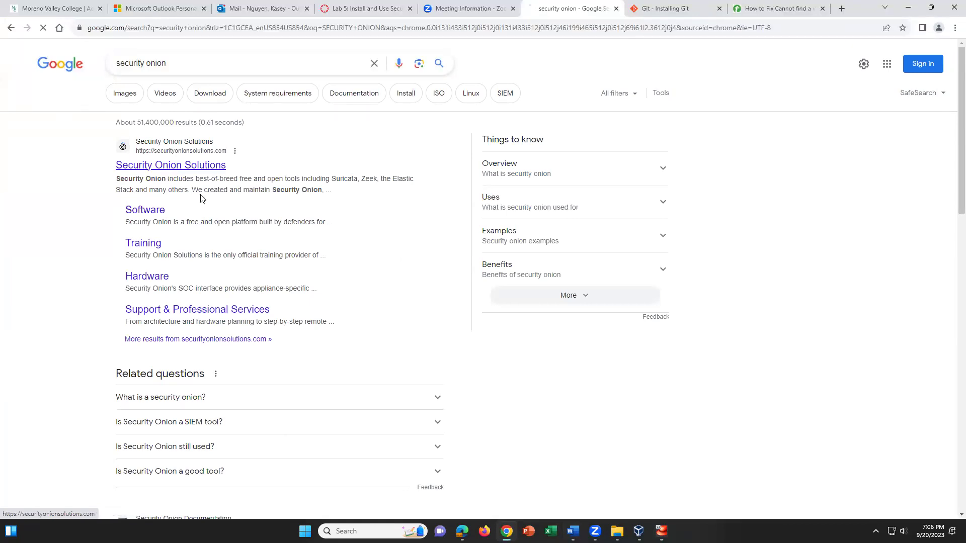
{"action": "scroll", "coordinate": [268, 261], "scroll_direction": "down", "scroll_amount": 1}
{"action": "scroll", "coordinate": [268, 262], "scroll_direction": "down", "scroll_amount": 2}
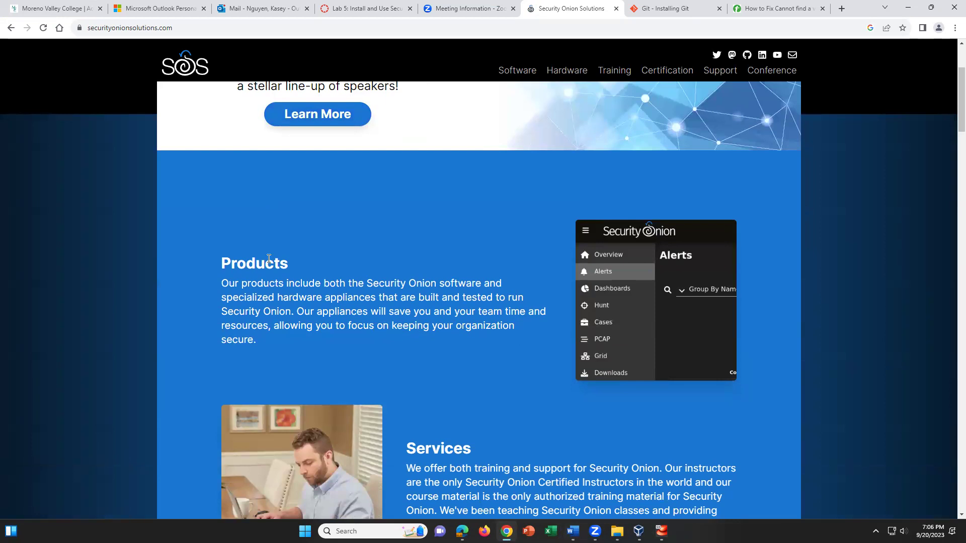
{"action": "scroll", "coordinate": [269, 258], "scroll_direction": "up", "scroll_amount": 3}
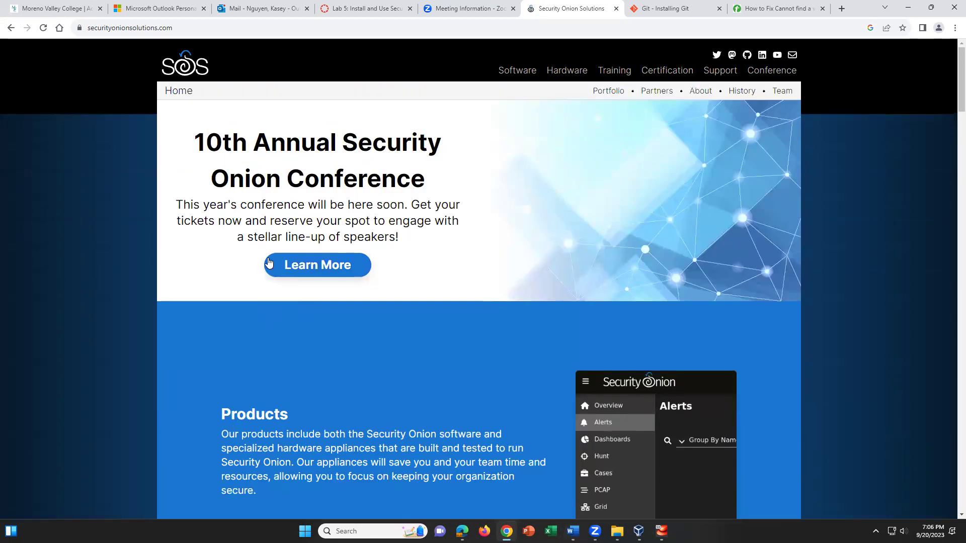
Open the Certification page and scroll through the SOCP exam's six tested domains
{"action": "left_click", "coordinate": [667, 71]}
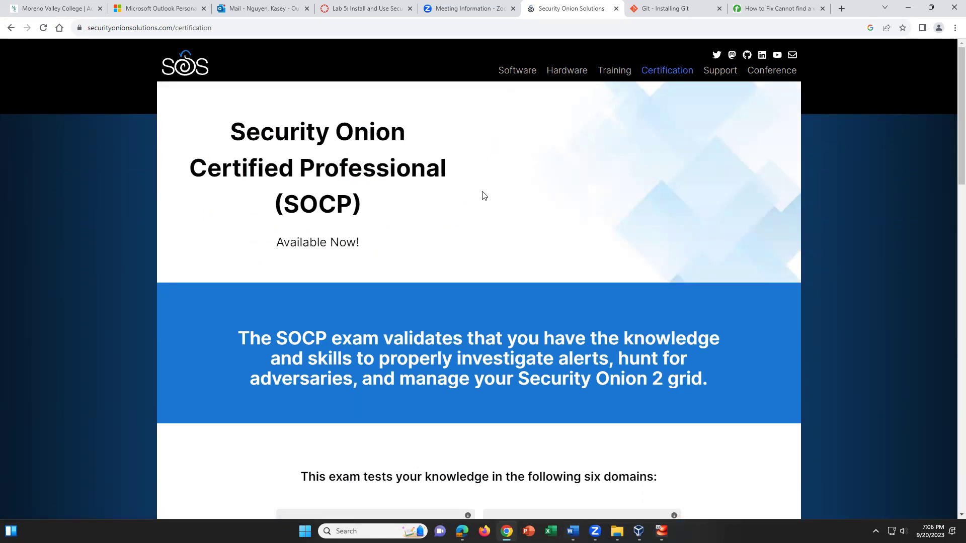
{"action": "scroll", "coordinate": [474, 222], "scroll_direction": "down", "scroll_amount": 1}
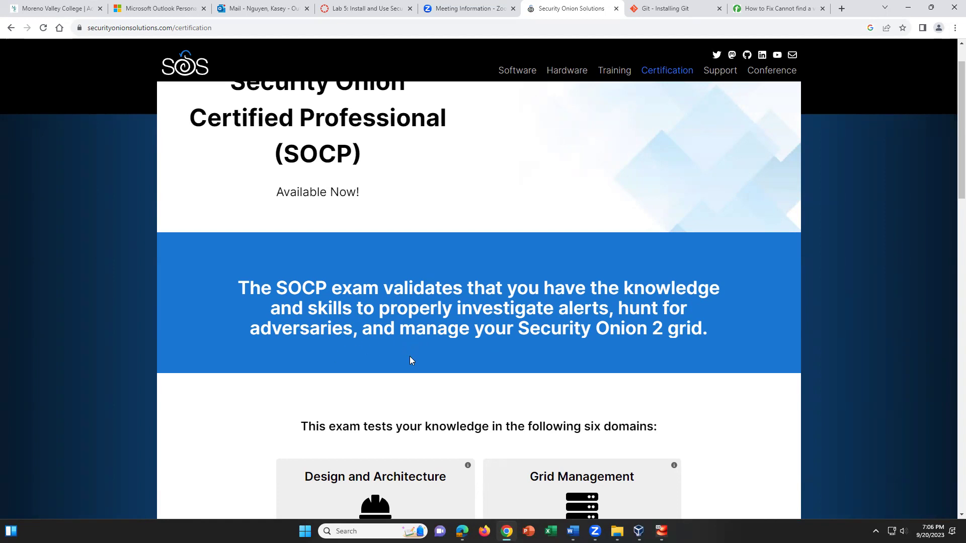
{"action": "scroll", "coordinate": [409, 356], "scroll_direction": "down", "scroll_amount": 3}
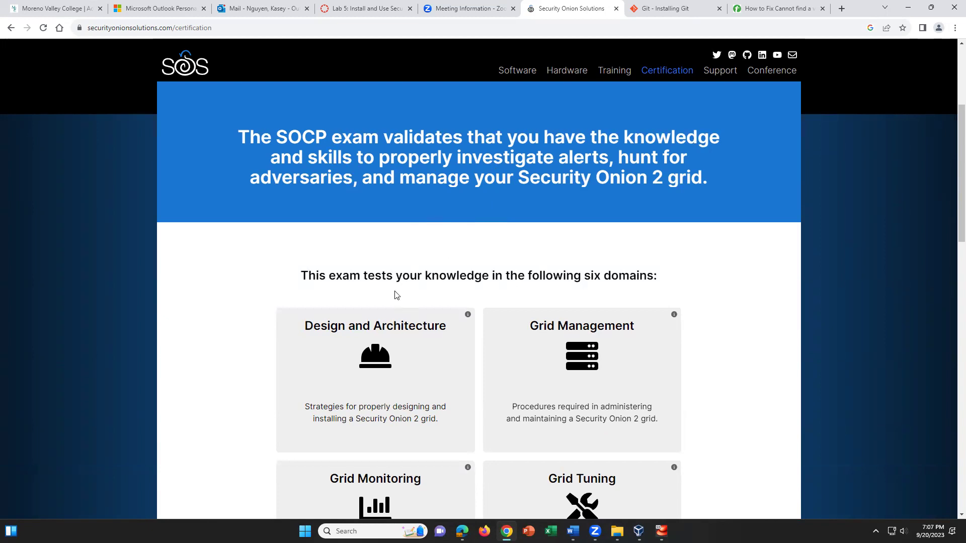
{"action": "scroll", "coordinate": [397, 295], "scroll_direction": "up", "scroll_amount": 4}
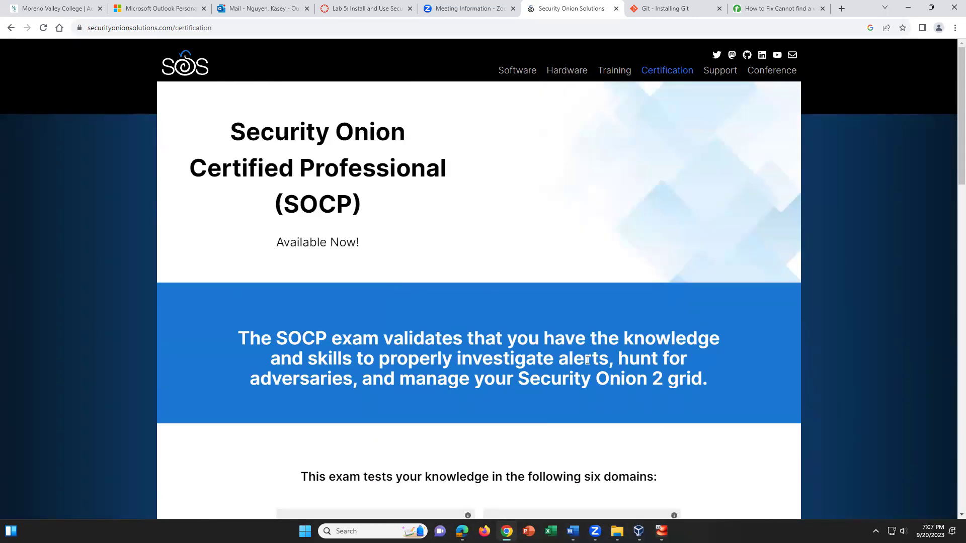
{"action": "scroll", "coordinate": [571, 399], "scroll_direction": "down", "scroll_amount": 5}
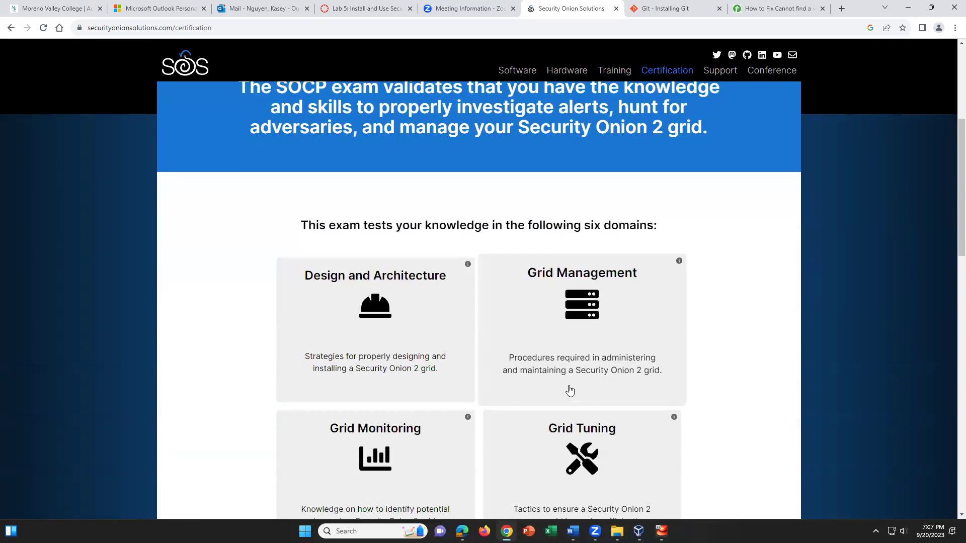
{"action": "scroll", "coordinate": [640, 387], "scroll_direction": "down", "scroll_amount": 1}
Browse the Training page's free Essentials and on-demand courses, then go to the Software page
{"action": "scroll", "coordinate": [638, 384], "scroll_direction": "up", "scroll_amount": 2}
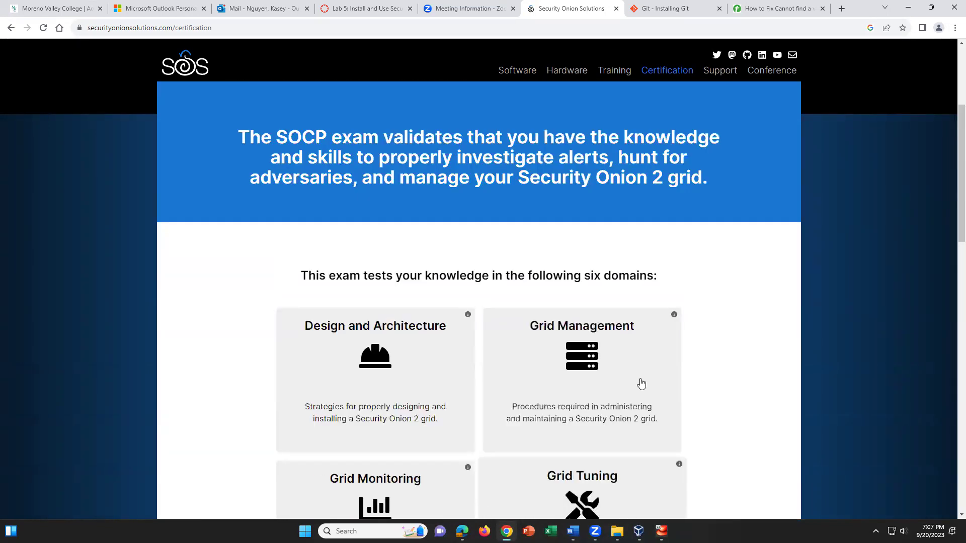
{"action": "left_click", "coordinate": [620, 72]}
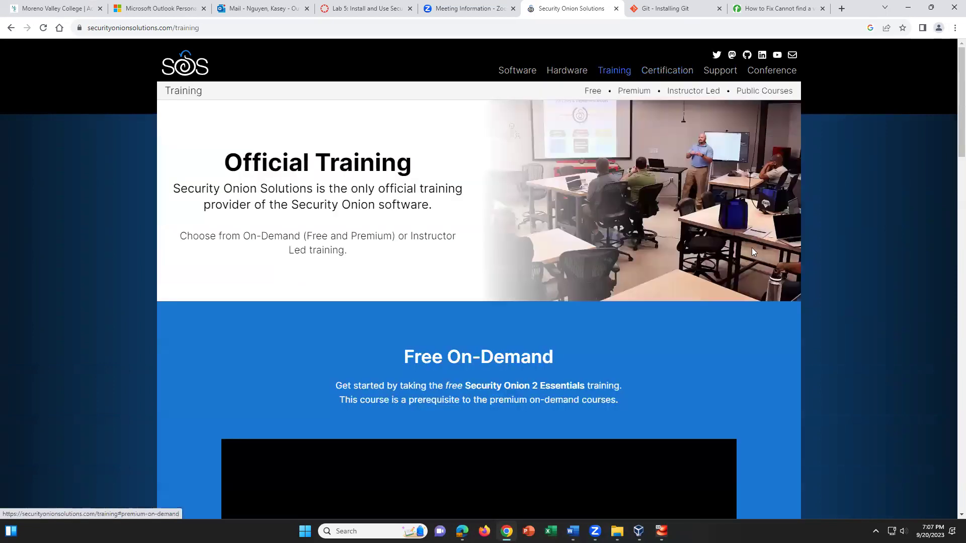
{"action": "scroll", "coordinate": [669, 310], "scroll_direction": "down", "scroll_amount": 4}
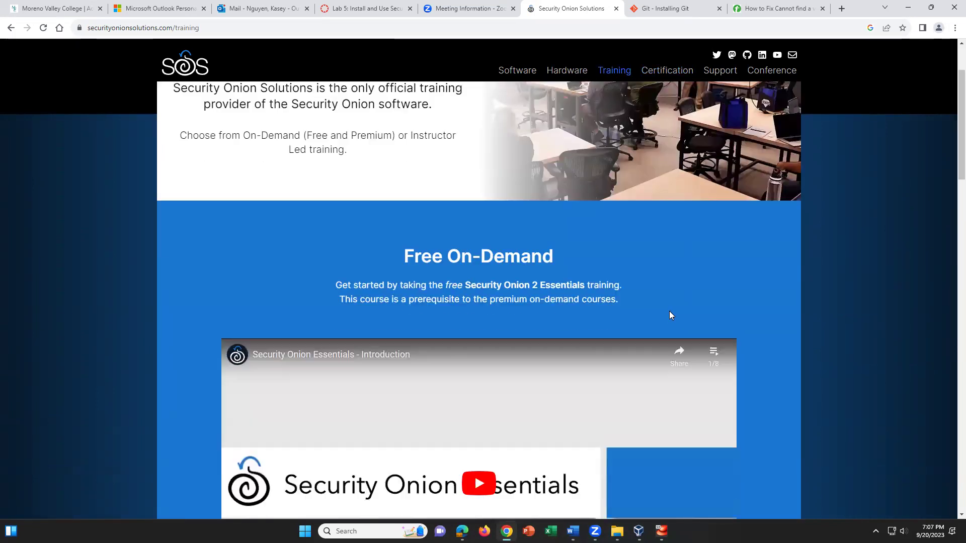
{"action": "scroll", "coordinate": [670, 315], "scroll_direction": "down", "scroll_amount": 4}
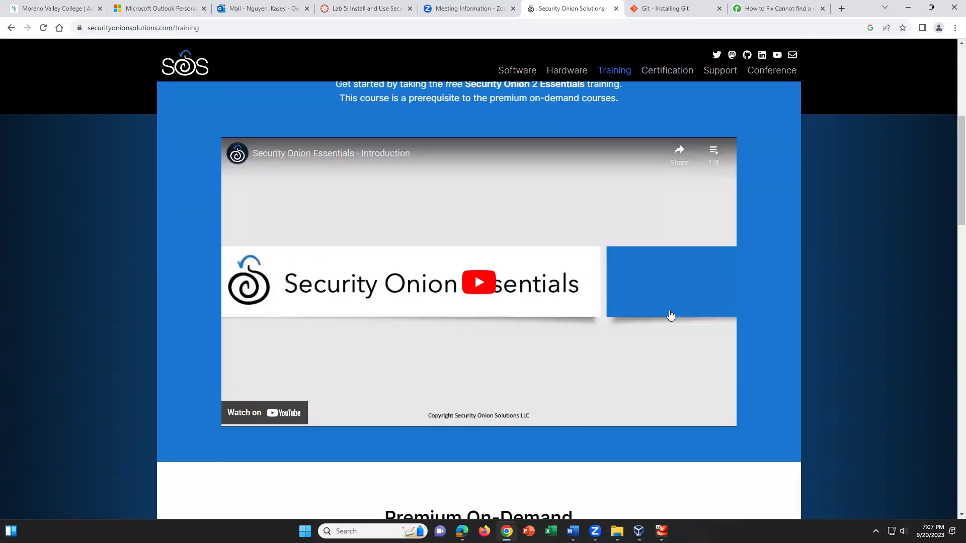
{"action": "scroll", "coordinate": [670, 315], "scroll_direction": "down", "scroll_amount": 1}
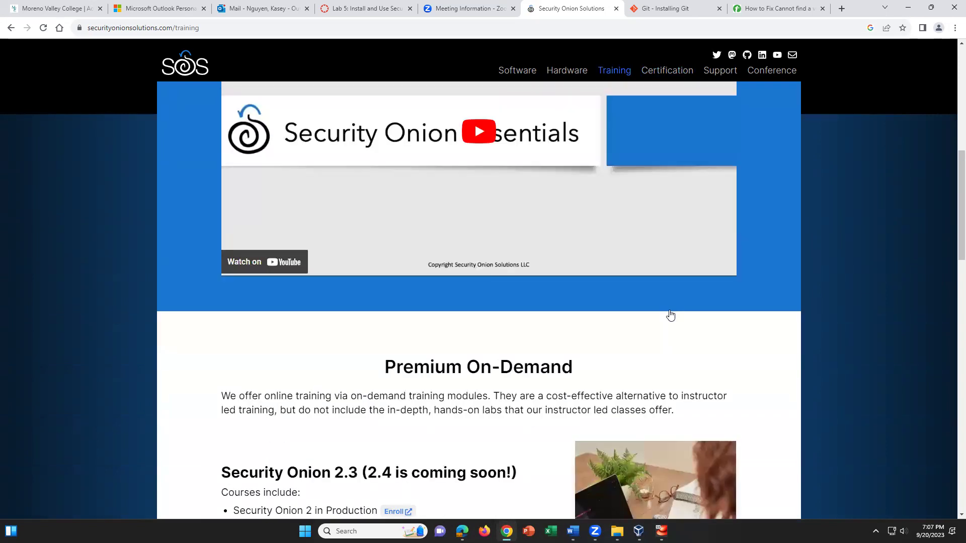
{"action": "scroll", "coordinate": [670, 315], "scroll_direction": "down", "scroll_amount": 2}
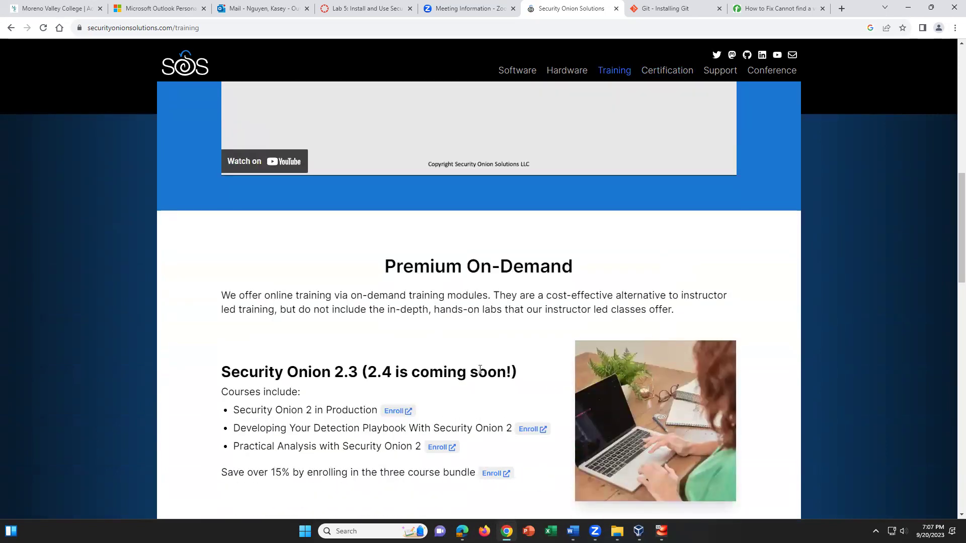
{"action": "scroll", "coordinate": [274, 150], "scroll_direction": "up", "scroll_amount": 7}
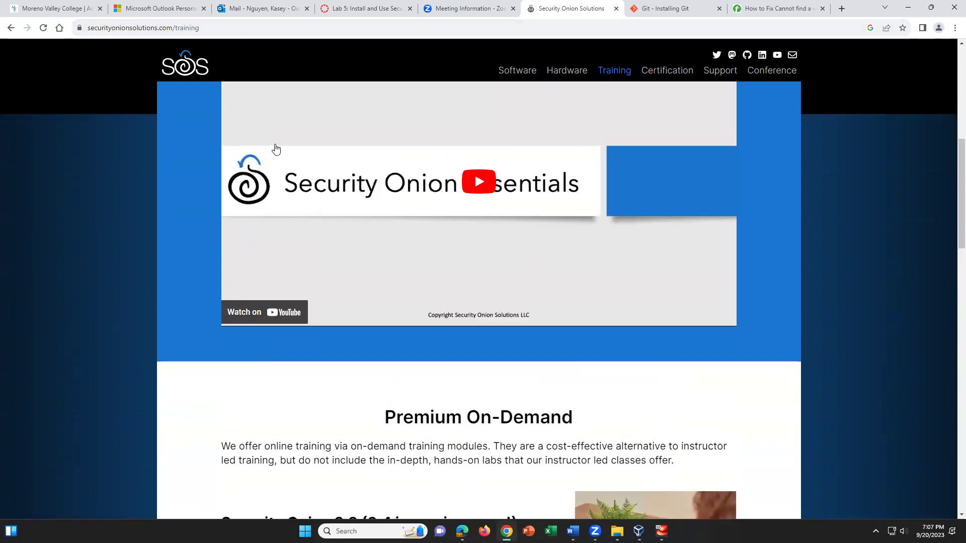
{"action": "left_click", "coordinate": [517, 71]}
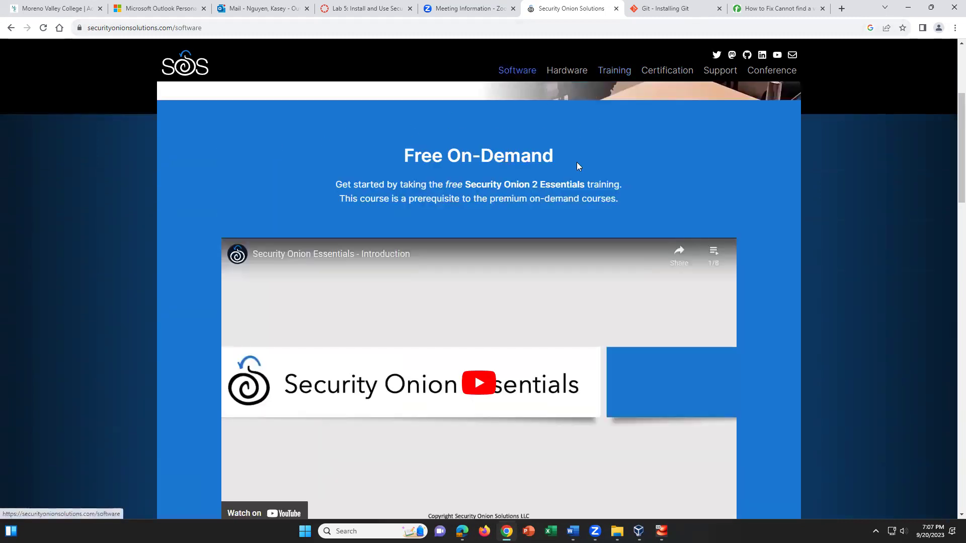
Open the 2.3 docs' Logs chapter and read its Ingest, Filebeat, Logstash, Redis, Elasticsearch and Curator sections
{"action": "left_click", "coordinate": [352, 270]}
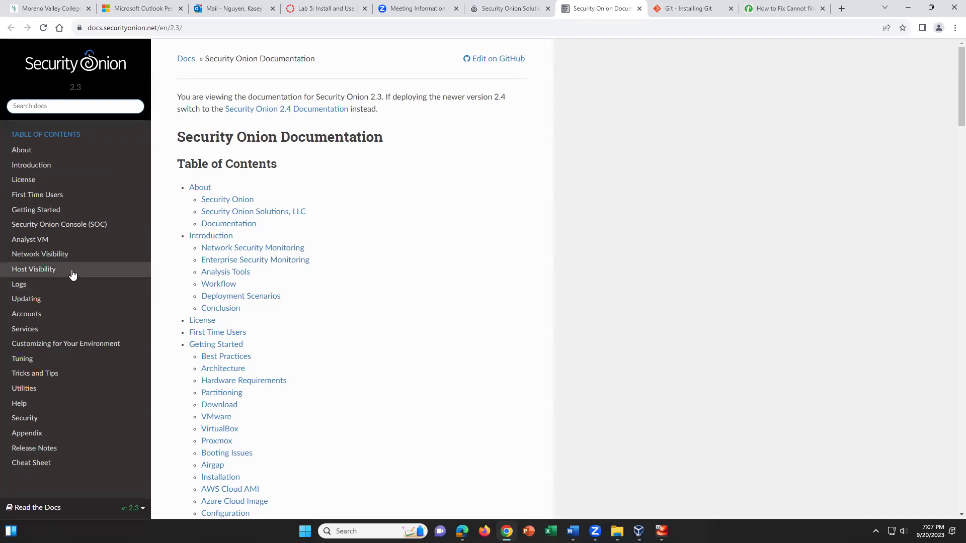
{"action": "left_click", "coordinate": [22, 284]}
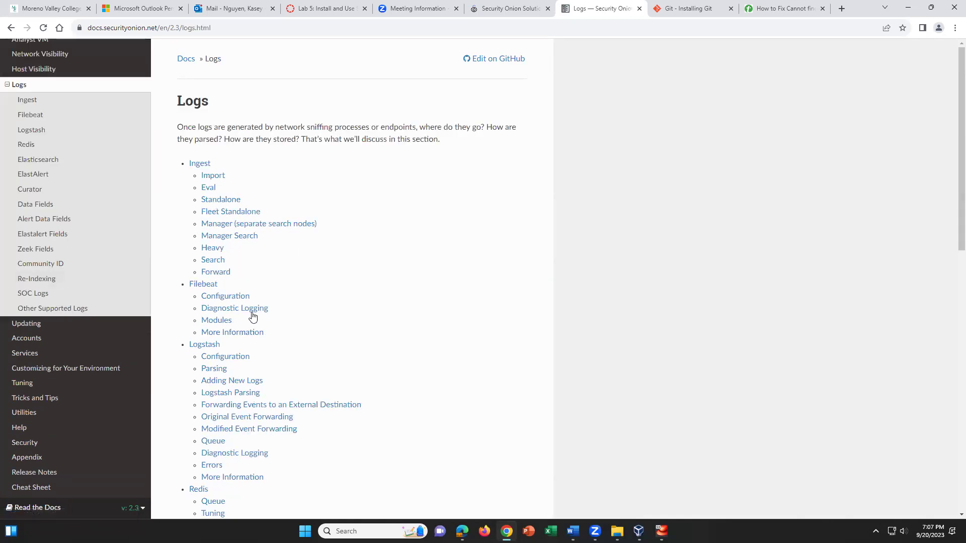
{"action": "scroll", "coordinate": [248, 311], "scroll_direction": "down", "scroll_amount": 1}
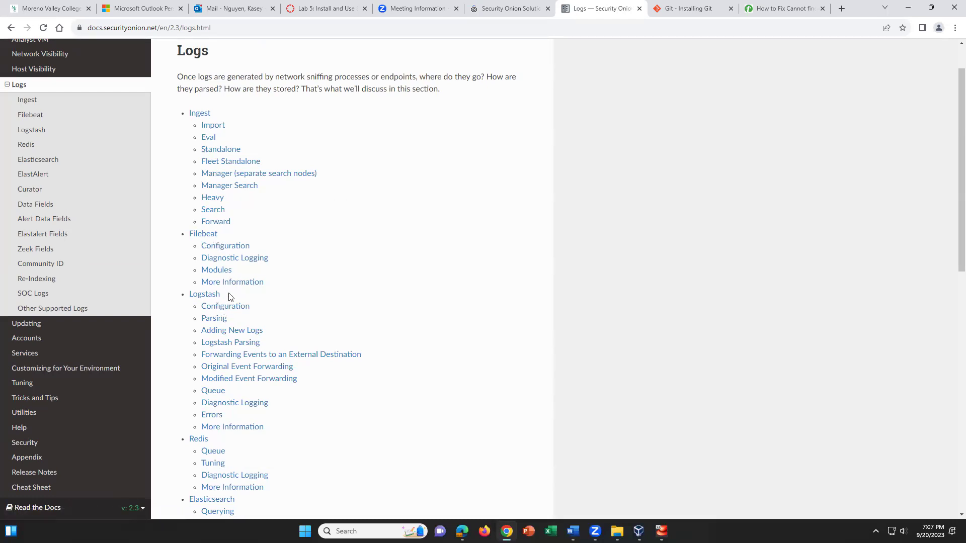
{"action": "scroll", "coordinate": [250, 300], "scroll_direction": "down", "scroll_amount": 1}
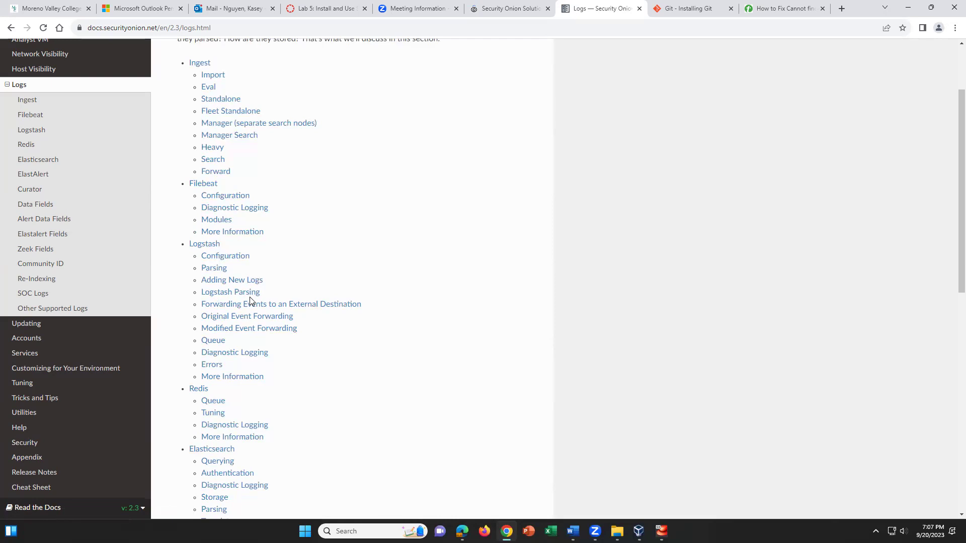
{"action": "scroll", "coordinate": [250, 300], "scroll_direction": "down", "scroll_amount": 4}
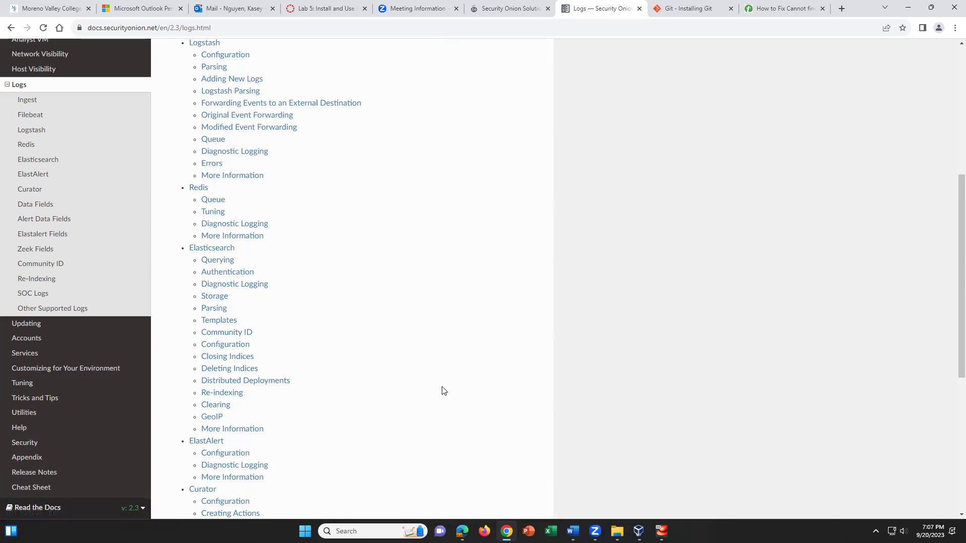
{"action": "scroll", "coordinate": [443, 391], "scroll_direction": "down", "scroll_amount": 2}
{"action": "scroll", "coordinate": [442, 390], "scroll_direction": "down", "scroll_amount": 3}
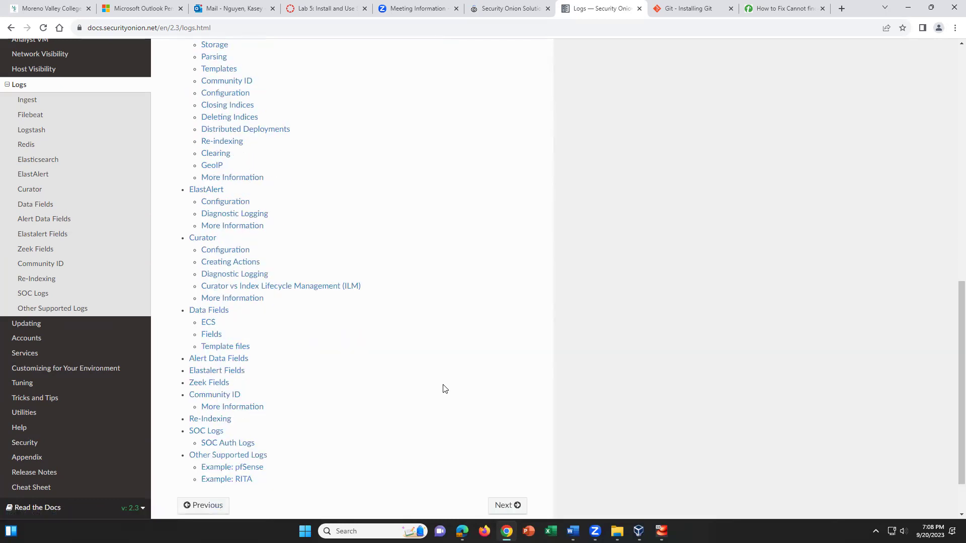
{"action": "scroll", "coordinate": [445, 389], "scroll_direction": "up", "scroll_amount": 1}
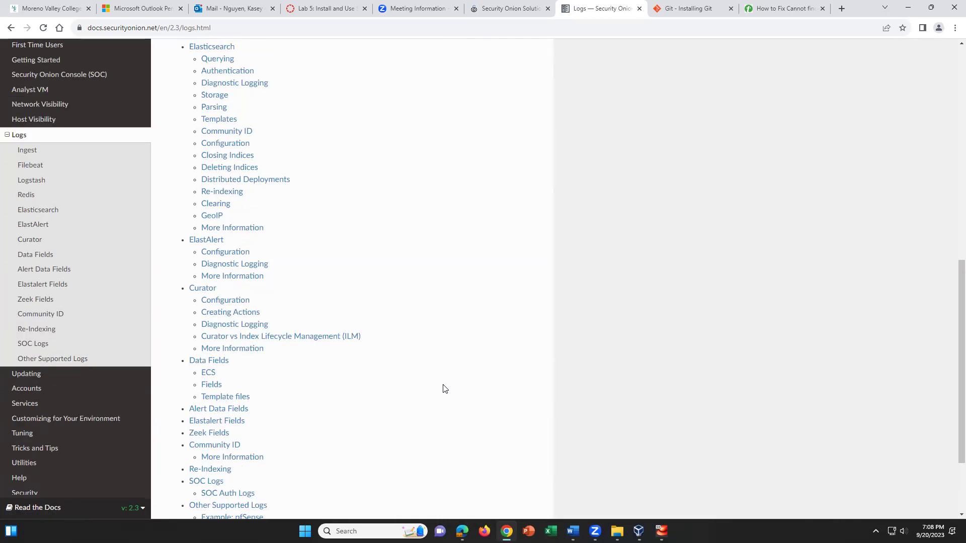
{"action": "scroll", "coordinate": [443, 389], "scroll_direction": "up", "scroll_amount": 1}
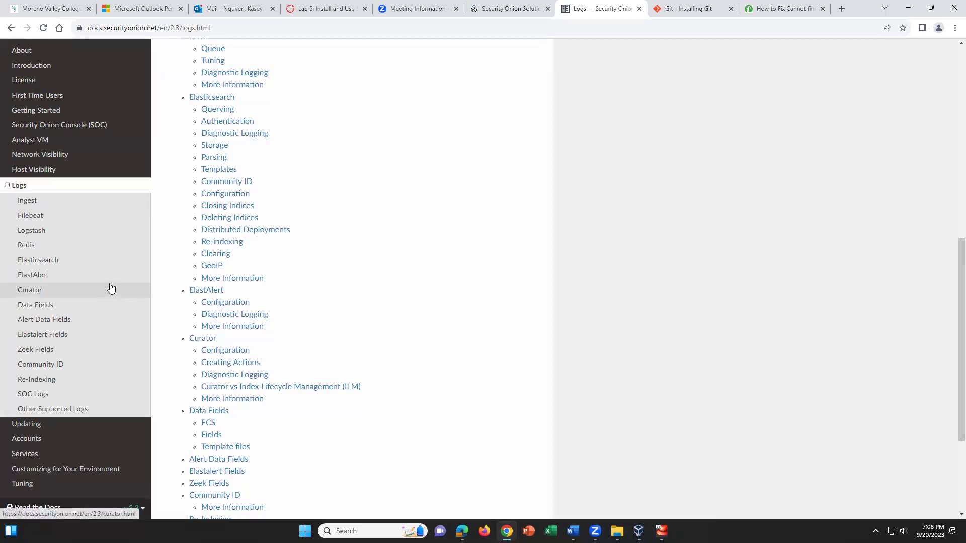
{"action": "left_click", "coordinate": [43, 184]}
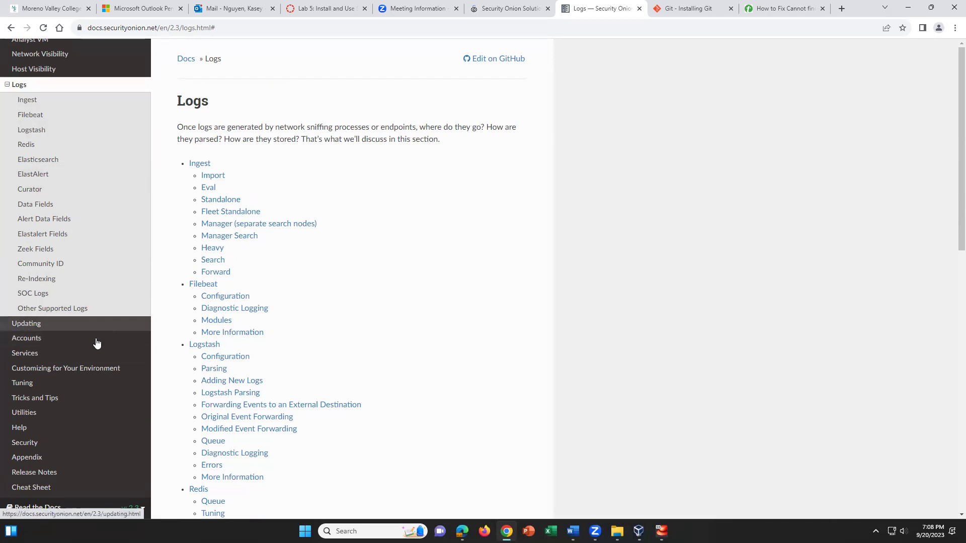
{"action": "scroll", "coordinate": [86, 357], "scroll_direction": "up", "scroll_amount": 3}
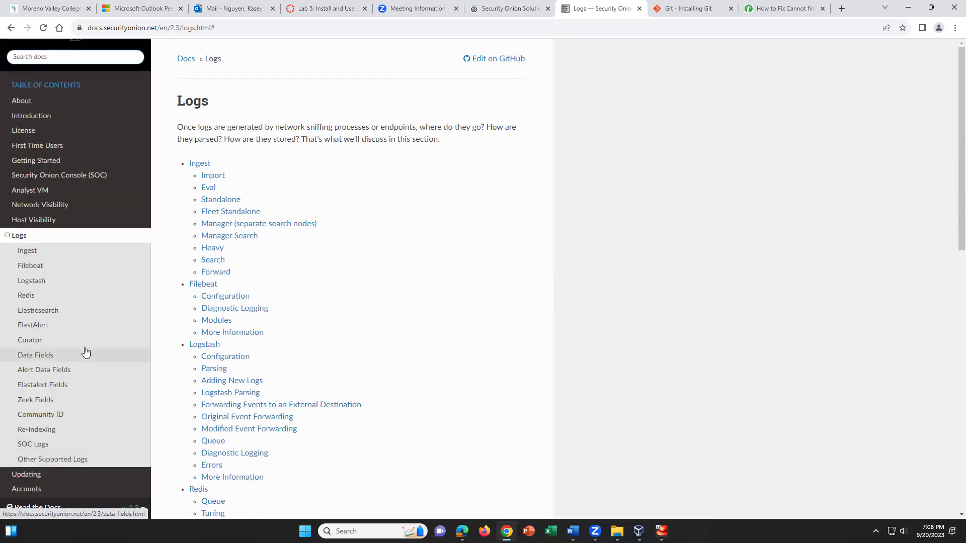
Open the Network Visibility chapter and scroll through its network data-flow diagram and list
{"action": "left_click", "coordinate": [36, 205]}
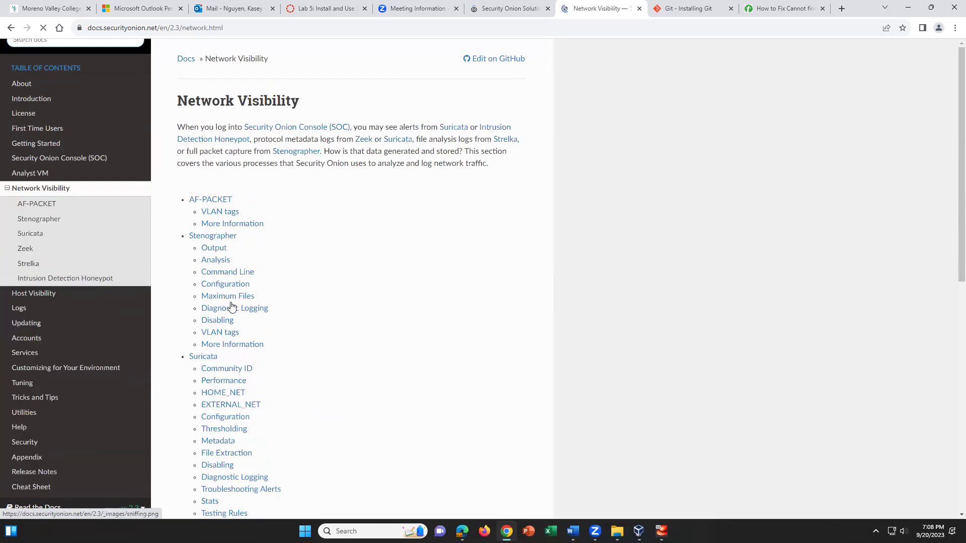
{"action": "scroll", "coordinate": [317, 373], "scroll_direction": "down", "scroll_amount": 1}
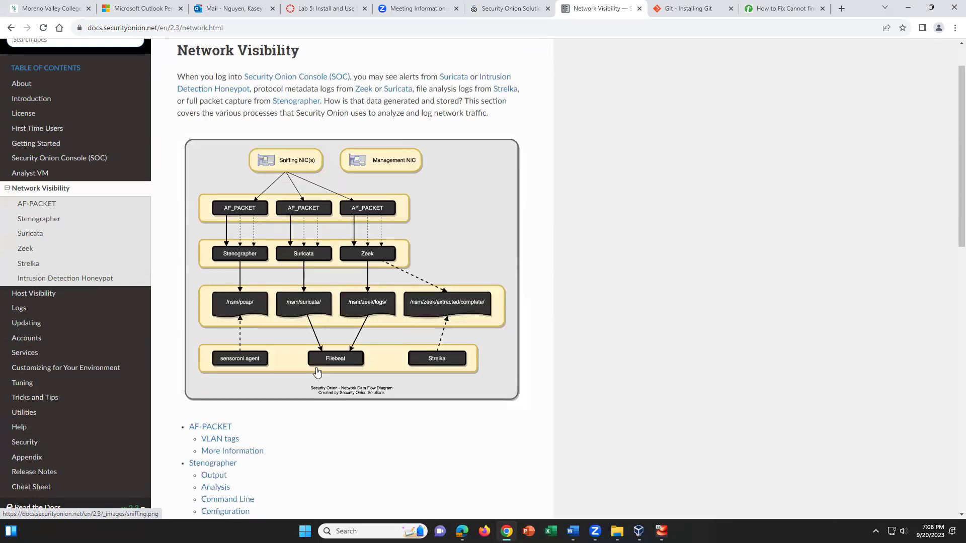
{"action": "scroll", "coordinate": [317, 372], "scroll_direction": "down", "scroll_amount": 4}
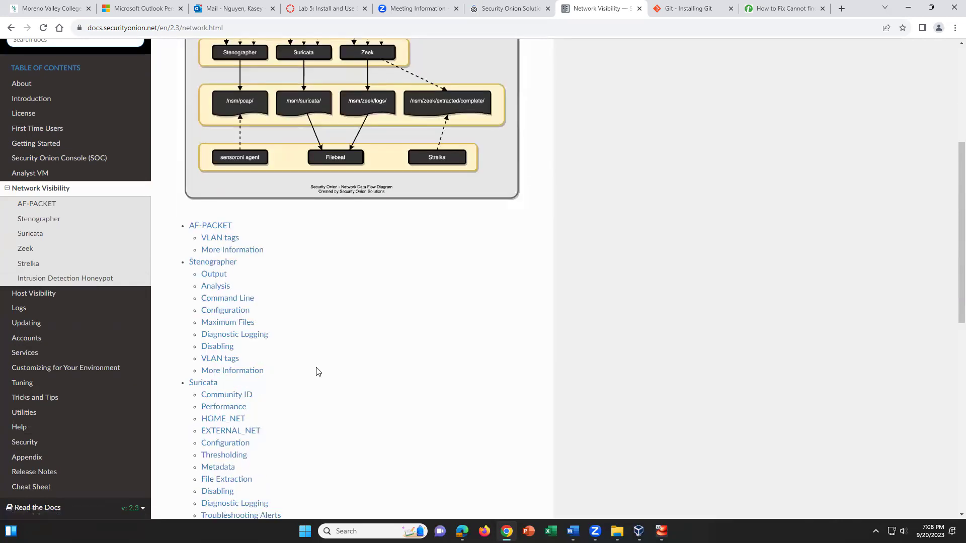
{"action": "scroll", "coordinate": [317, 372], "scroll_direction": "down", "scroll_amount": 2}
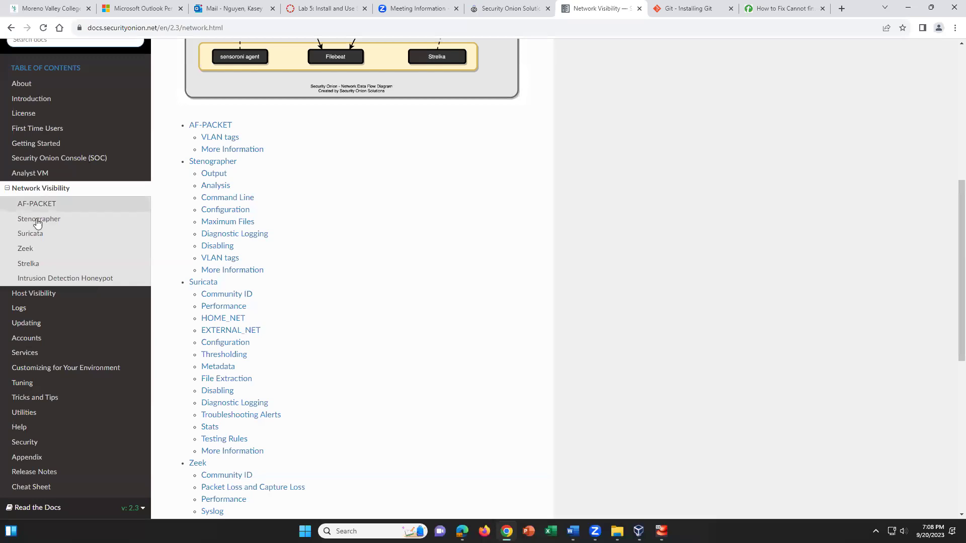
{"action": "scroll", "coordinate": [275, 348], "scroll_direction": "up", "scroll_amount": 6}
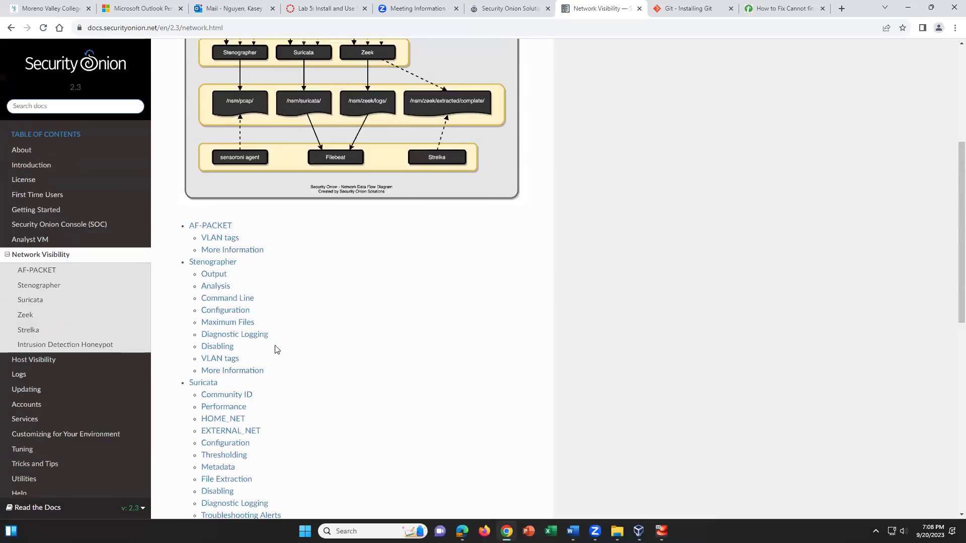
{"action": "scroll", "coordinate": [275, 348], "scroll_direction": "up", "scroll_amount": 1}
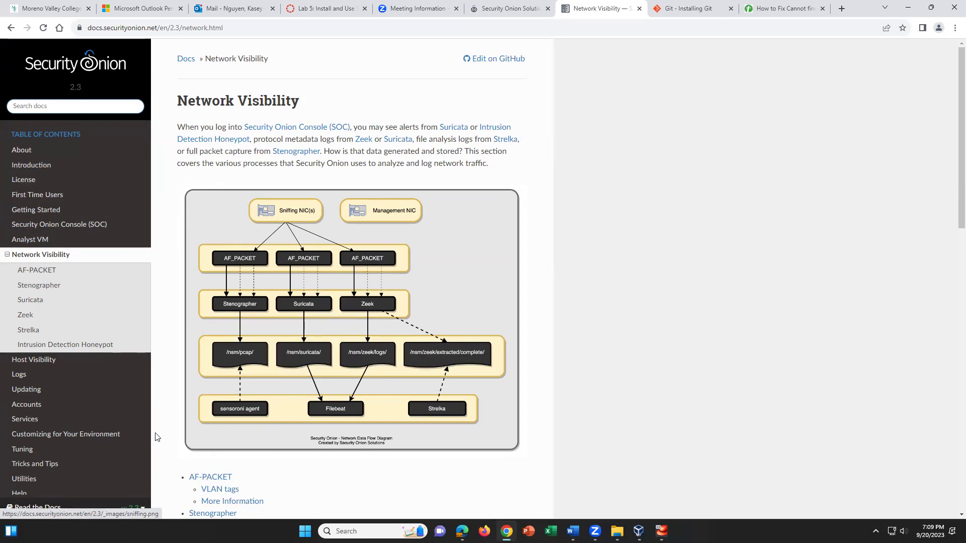
{"action": "scroll", "coordinate": [289, 417], "scroll_direction": "down", "scroll_amount": 1}
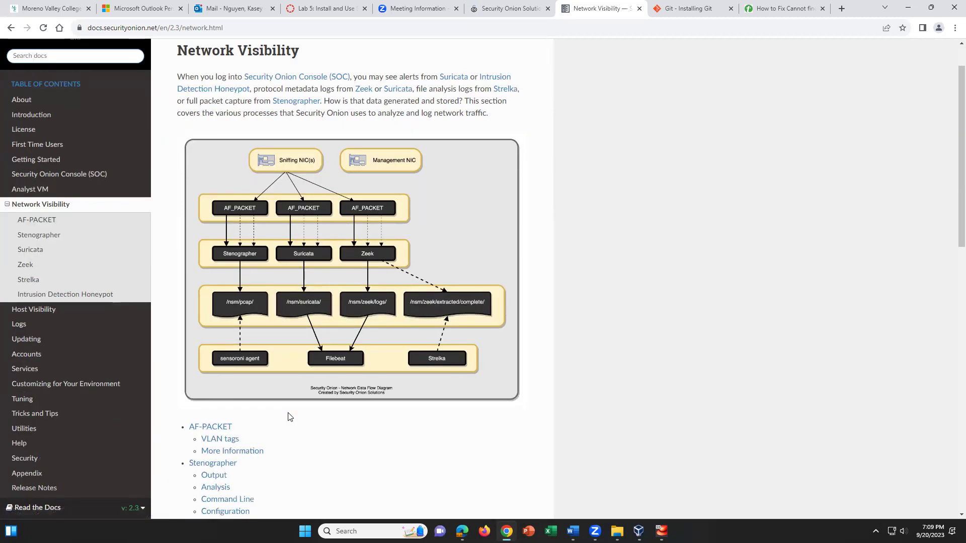
{"action": "scroll", "coordinate": [290, 417], "scroll_direction": "down", "scroll_amount": 1}
{"action": "scroll", "coordinate": [290, 417], "scroll_direction": "up", "scroll_amount": 2}
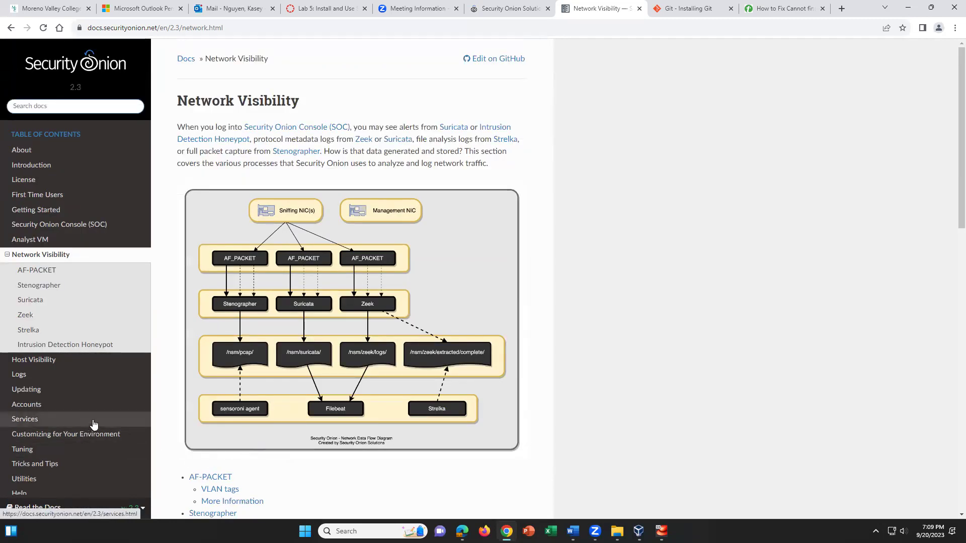
Return to the top of the Network Visibility article and bring the SecurityOnionVM window forward
{"action": "left_click", "coordinate": [70, 255]}
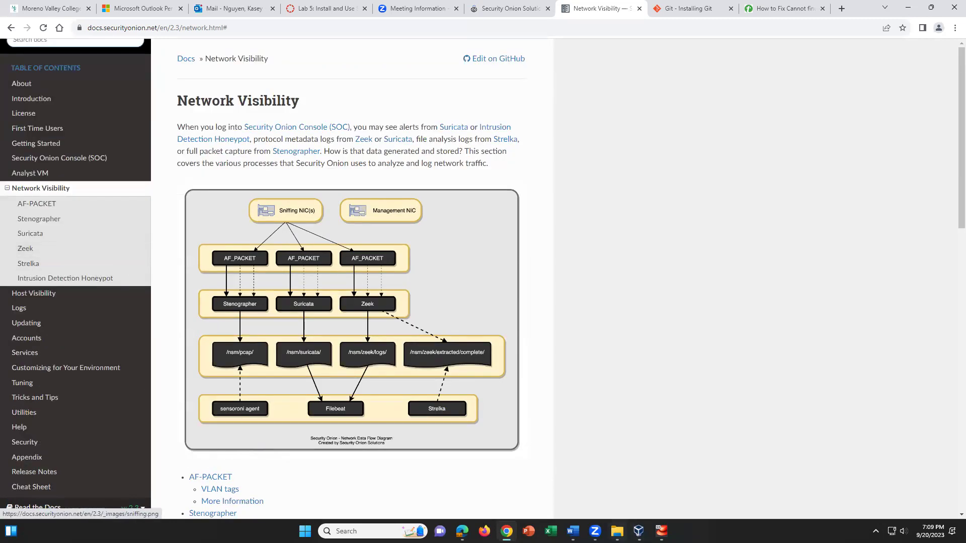
{"action": "mouse_move", "coordinate": [661, 531]}
{"action": "left_click", "coordinate": [660, 481]}
Wake the VM display, let the VM capture keyboard and mouse, and reveal its password prompt
{"action": "left_click", "coordinate": [543, 392]}
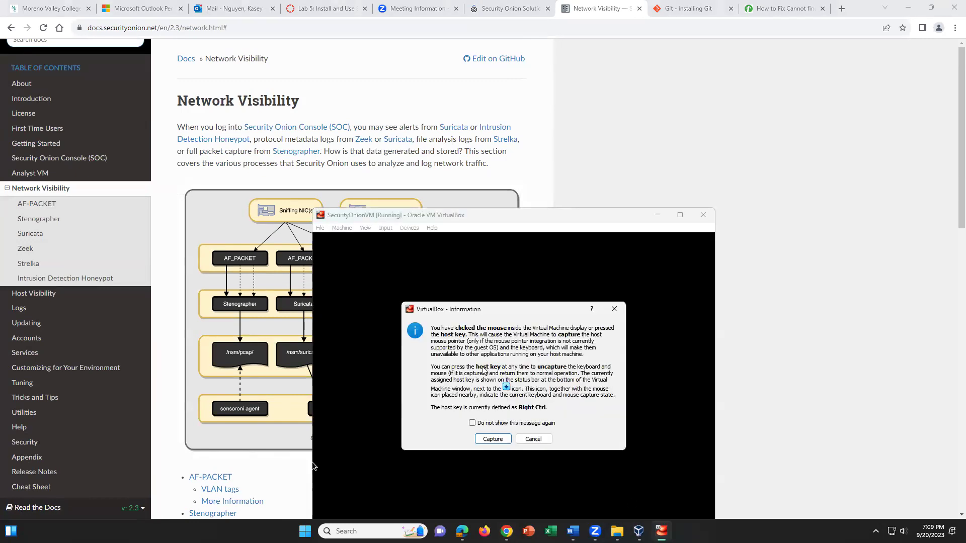
{"action": "left_click", "coordinate": [494, 443]}
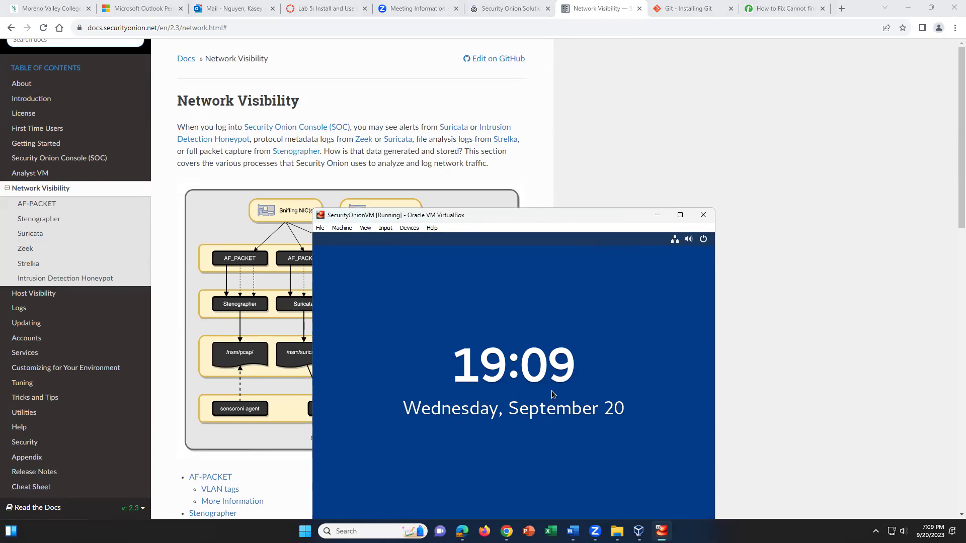
{"action": "left_click", "coordinate": [442, 327]}
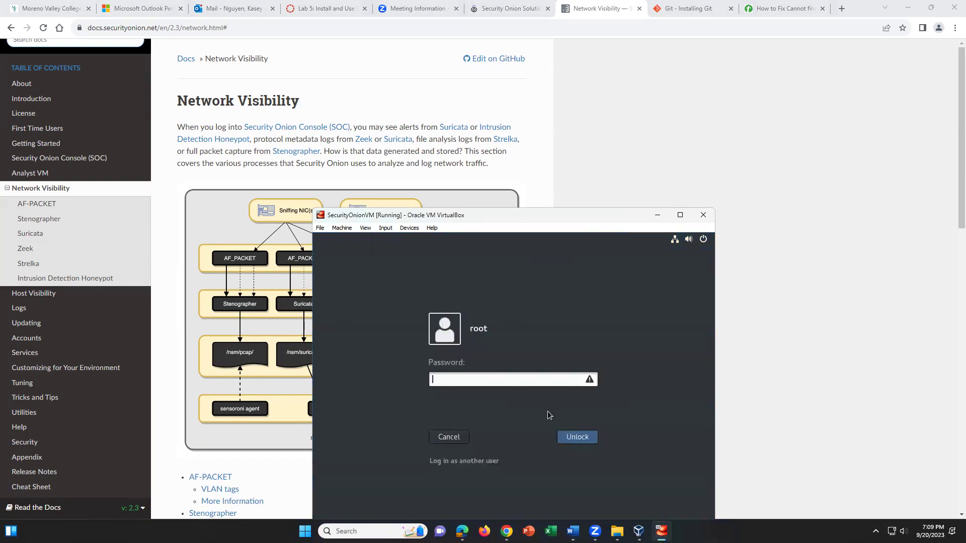
Enter the root account password, retrying until the VM unlocks
{"action": "type", "text": "*****"}
{"action": "key", "text": "Return"}
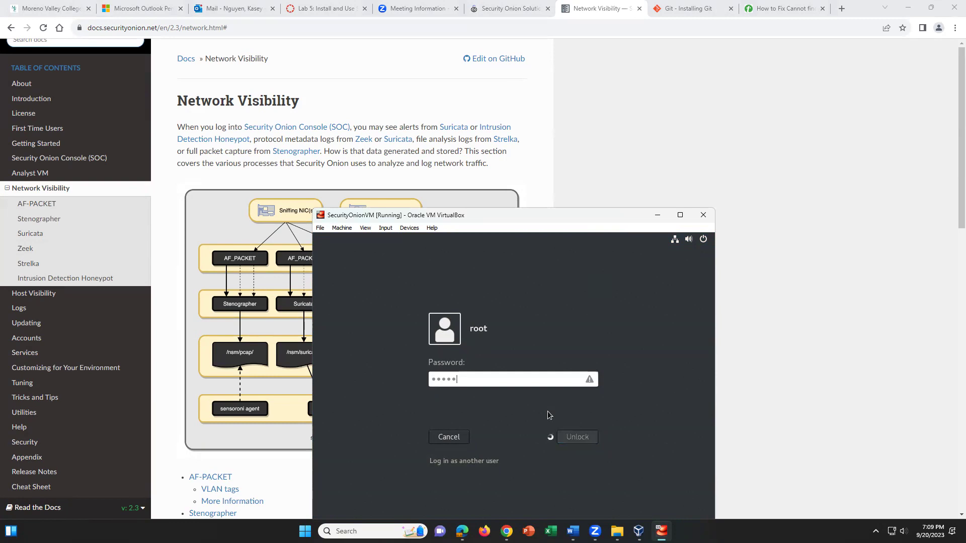
{"action": "type", "text": "*******"}
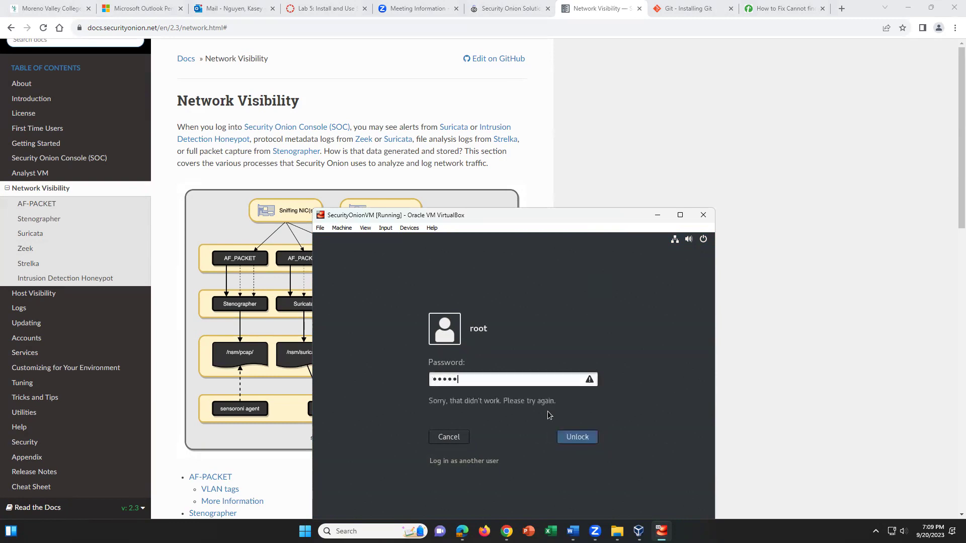
{"action": "key", "text": "Return"}
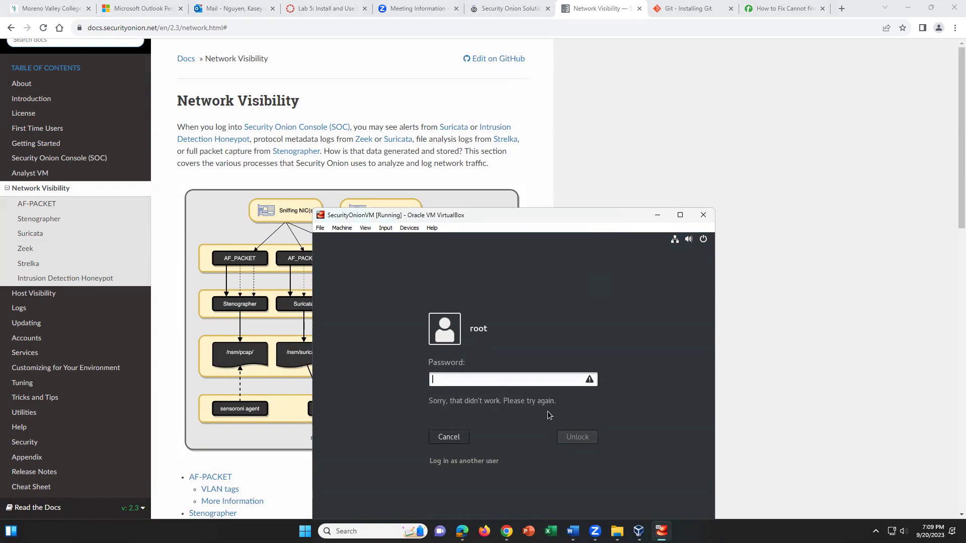
{"action": "type", "text": "*****"}
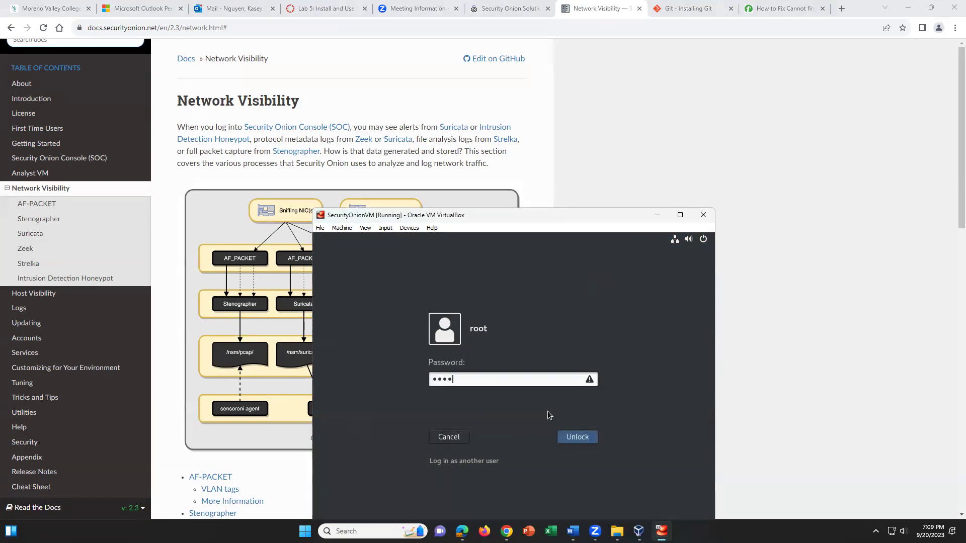
{"action": "type", "text": "**"}
{"action": "key", "text": "Return"}
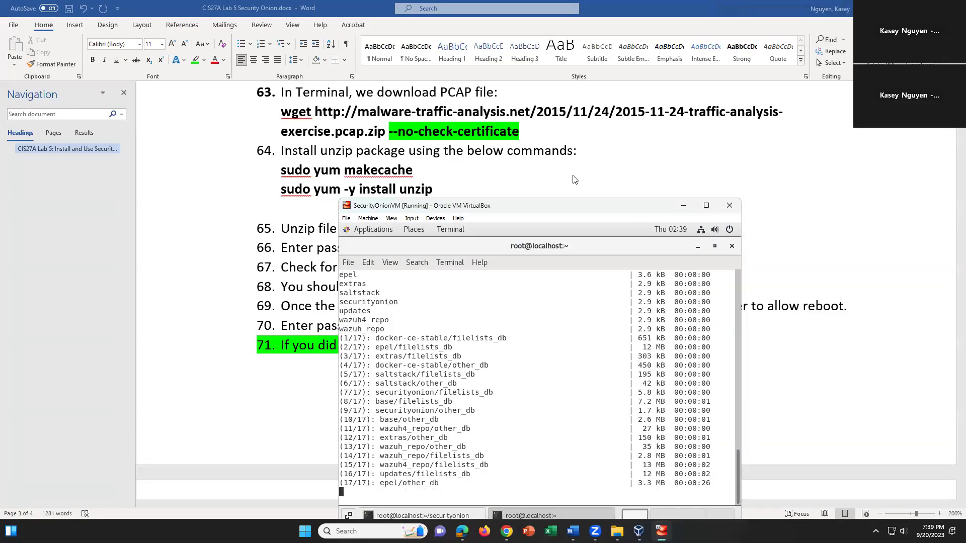
Bring the Word lab guide to the front and select the PCAP download URL
{"action": "scroll", "coordinate": [556, 156], "scroll_direction": "up", "scroll_amount": 1}
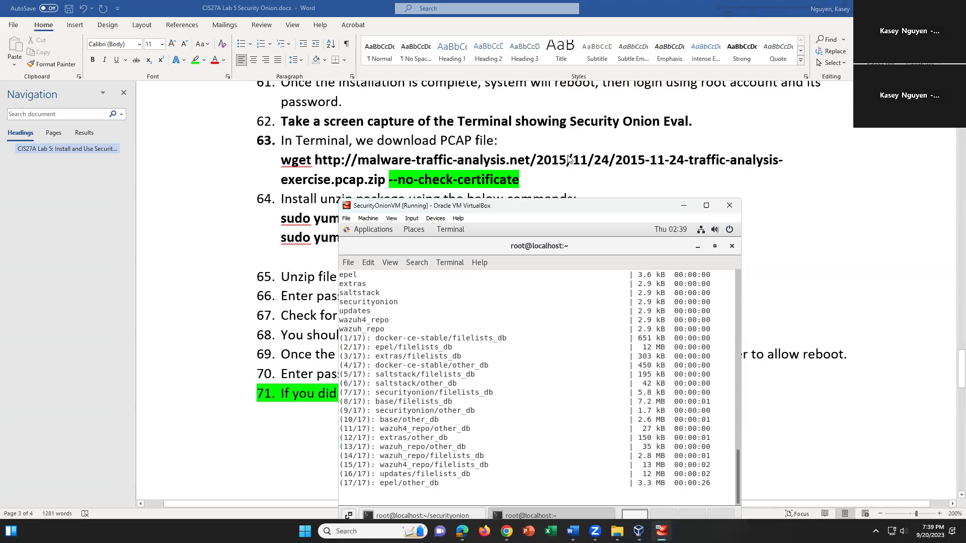
{"action": "left_click", "coordinate": [543, 181]}
{"action": "left_click_drag", "start_coordinate": [358, 160], "coordinate": [551, 204]}
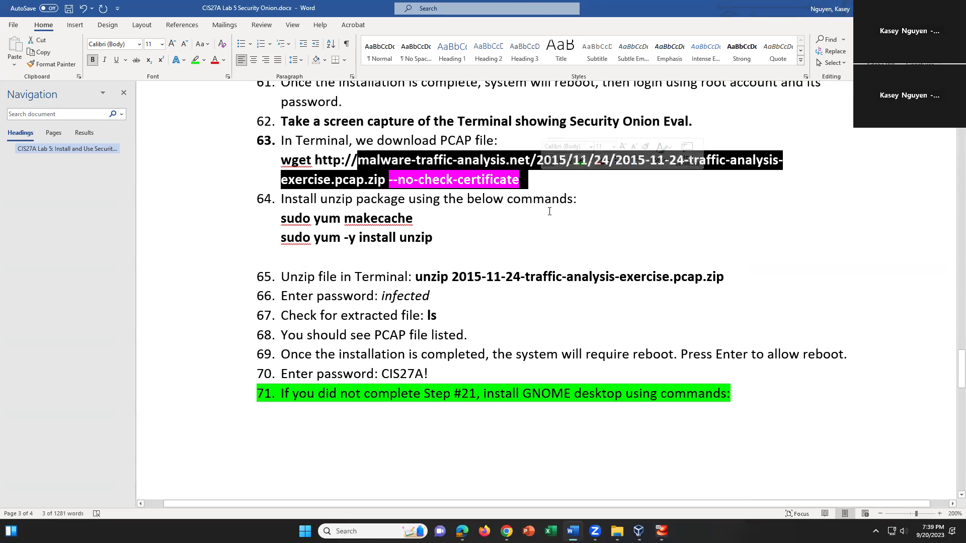
Review the guide's wget, sudo yum makecache and unzip install commands, then return to the VM terminal
{"action": "left_click", "coordinate": [484, 250]}
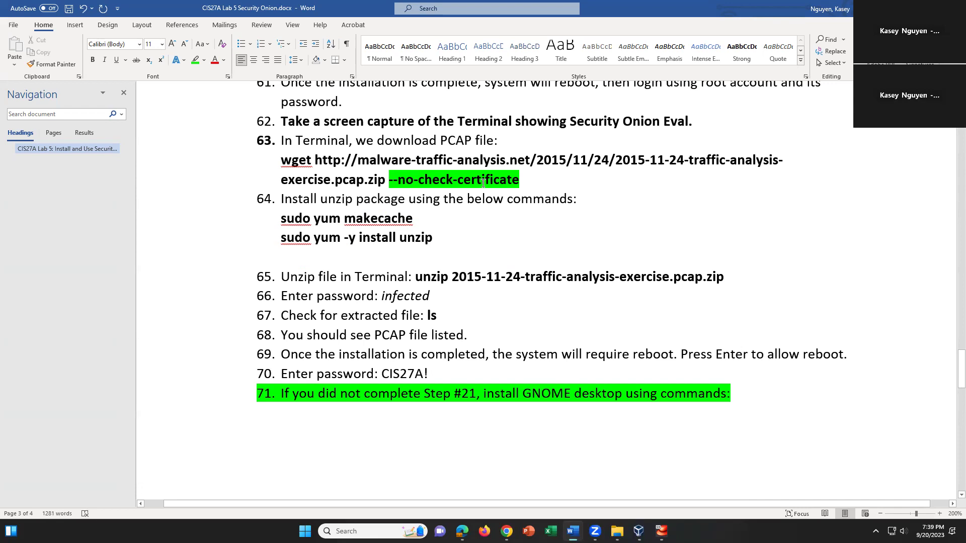
{"action": "left_click", "coordinate": [558, 179]}
{"action": "left_click", "coordinate": [424, 217]}
{"action": "left_click", "coordinate": [442, 241]}
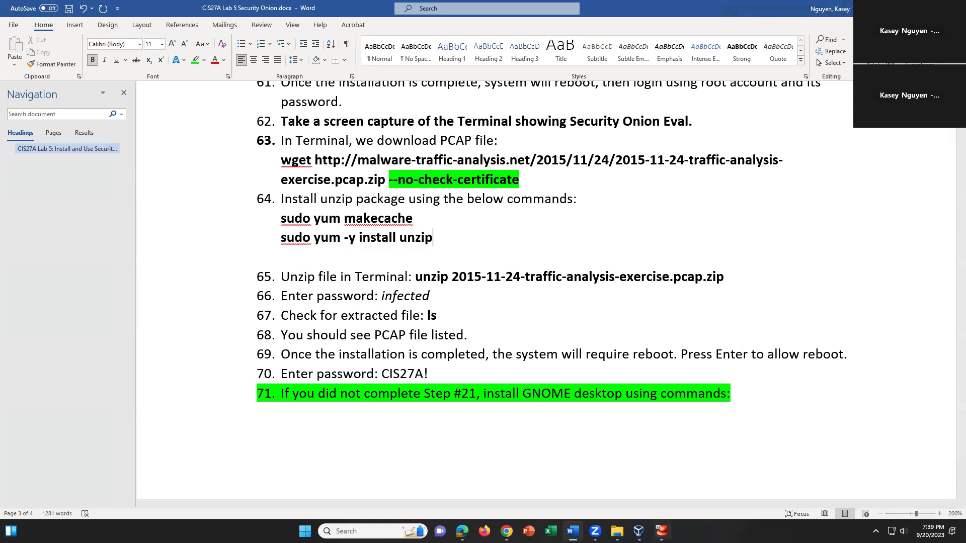
{"action": "left_click_drag", "start_coordinate": [416, 277], "coordinate": [643, 296]}
{"action": "left_click", "coordinate": [643, 295]}
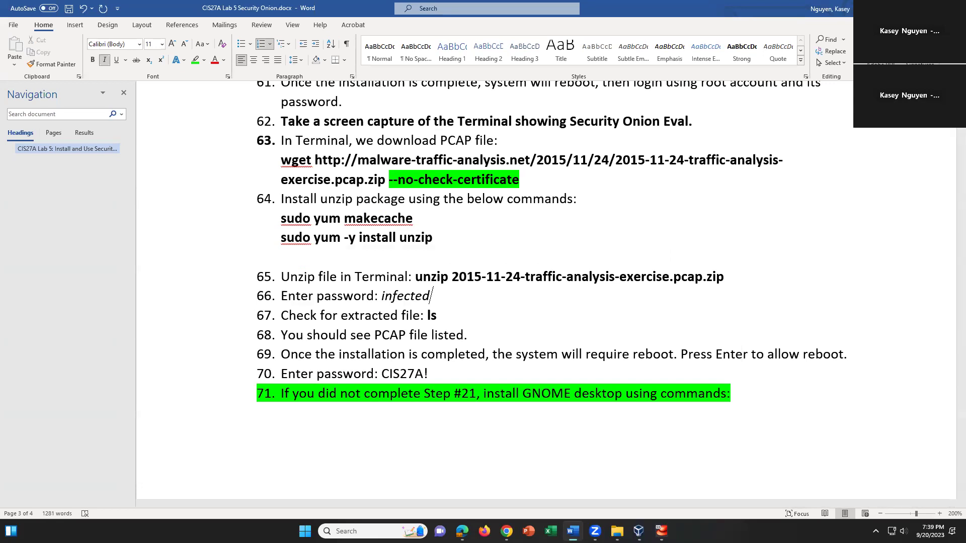
{"action": "left_click", "coordinate": [661, 530]}
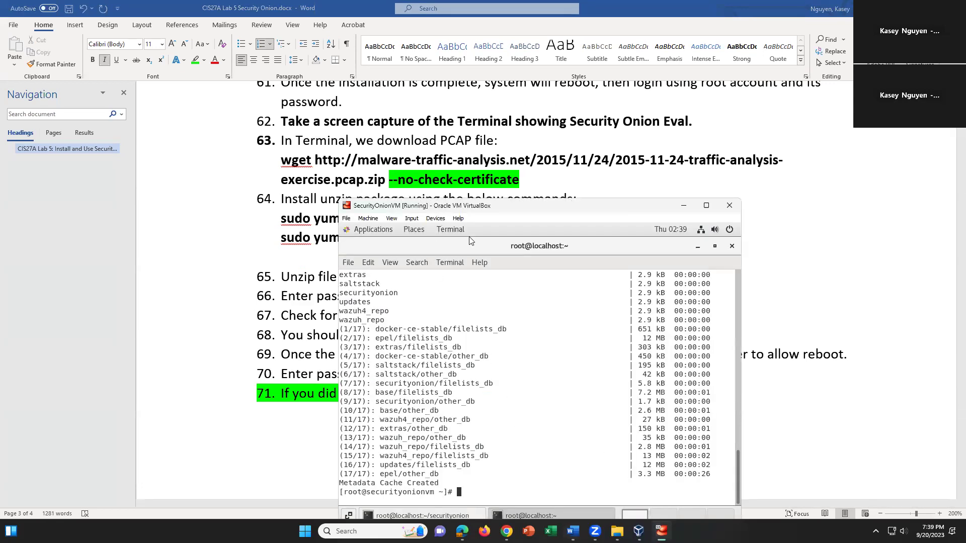
Run sudo yum -y install unzip in the VM terminal, upgrading unzip to 6.0-24.el7_9
{"action": "scroll", "coordinate": [518, 143], "scroll_direction": "down", "scroll_amount": 2}
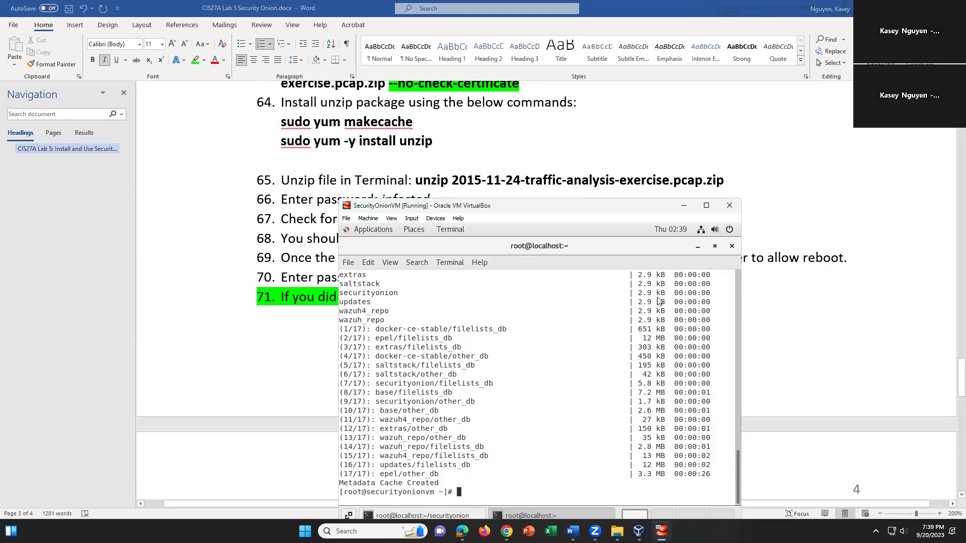
{"action": "scroll", "coordinate": [573, 186], "scroll_direction": "up", "scroll_amount": 1}
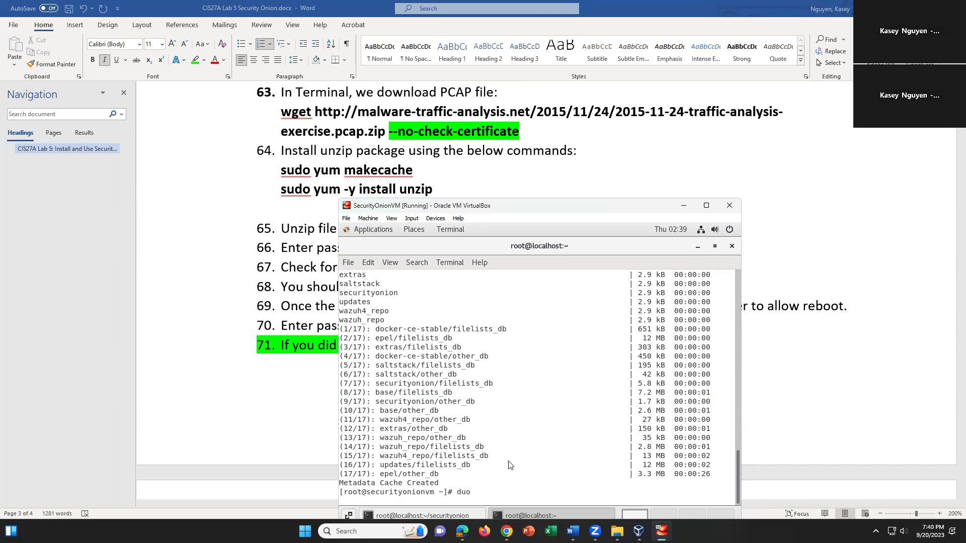
{"action": "type", "text": "sudo "}
{"action": "type", "text": "ym"}
{"action": "type", "text": "m -y"}
{"action": "type", "text": " install un"}
{"action": "type", "text": "zip"}
{"action": "key", "text": "Return"}
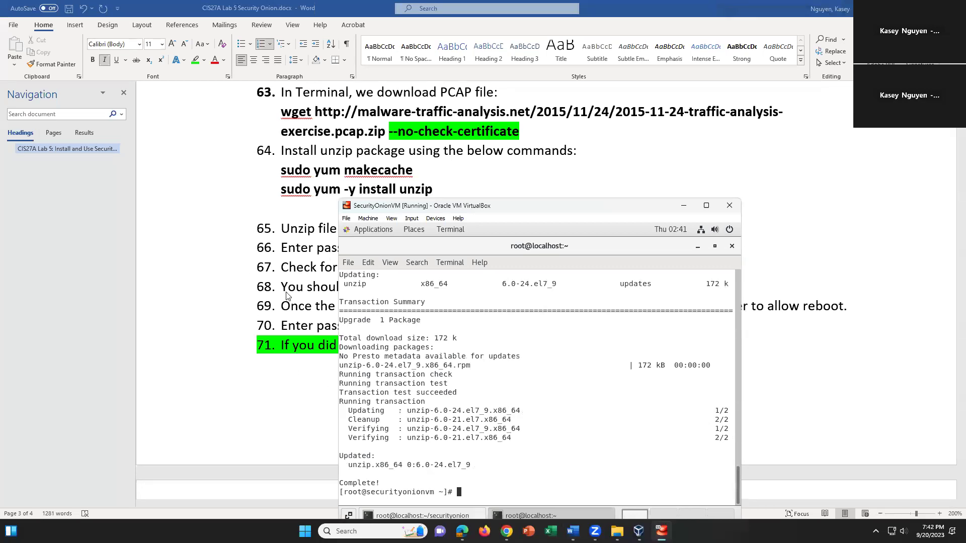
{"action": "scroll", "coordinate": [275, 298], "scroll_direction": "down", "scroll_amount": 1}
{"action": "scroll", "coordinate": [275, 298], "scroll_direction": "up", "scroll_amount": 1}
{"action": "scroll", "coordinate": [307, 266], "scroll_direction": "up", "scroll_amount": 1}
{"action": "scroll", "coordinate": [297, 259], "scroll_direction": "down", "scroll_amount": 1}
{"action": "left_click", "coordinate": [425, 517]}
{"action": "left_click", "coordinate": [518, 430]}
Extract 2015-11-24-traffic-analysis-exercise.pcap.zip with unzip, supplying the archive password
{"action": "key", "text": "Return"}
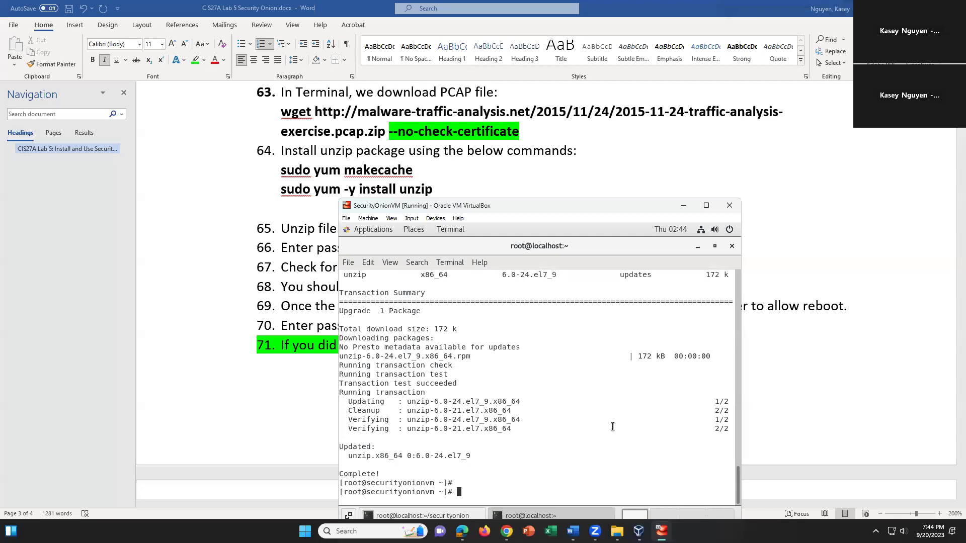
{"action": "type", "text": "unzip 2015-11-24-traffic-analys"}
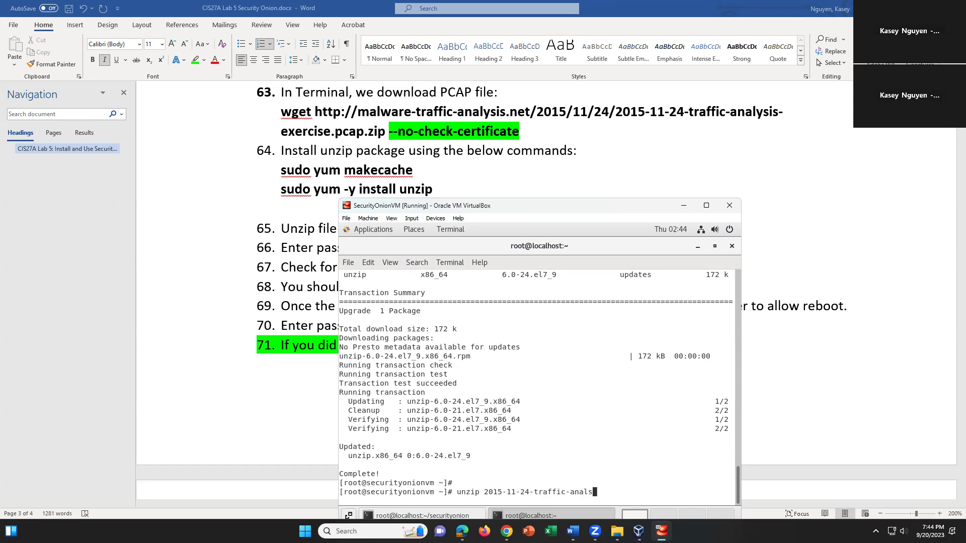
{"action": "type", "text": "is-exercise.pcap.zip"}
{"action": "key", "text": "Return"}
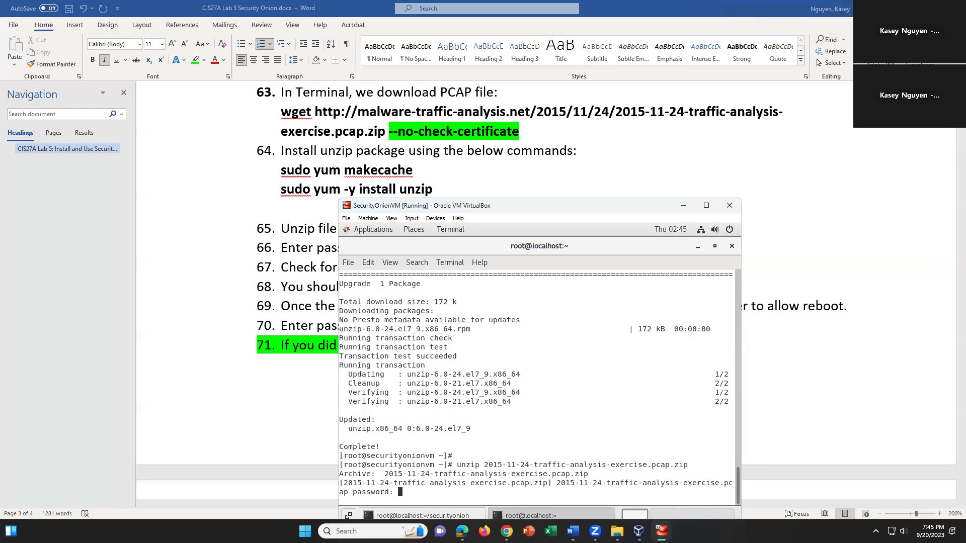
{"action": "key", "text": "Return"}
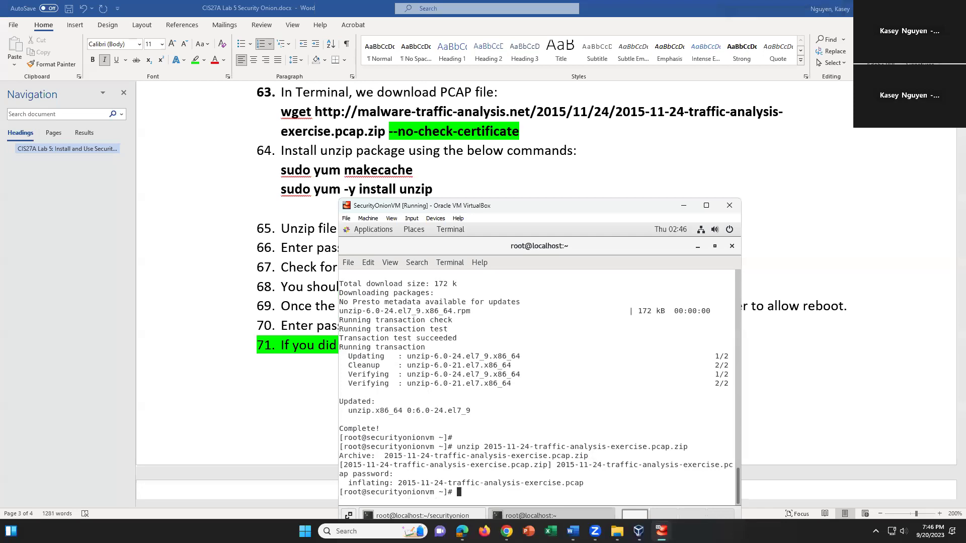
List the home folder with ls and check the Security Onion setup progress at 95%
{"action": "type", "text": "lss"}
{"action": "key", "text": "BackSpace"}
{"action": "key", "text": "Return"}
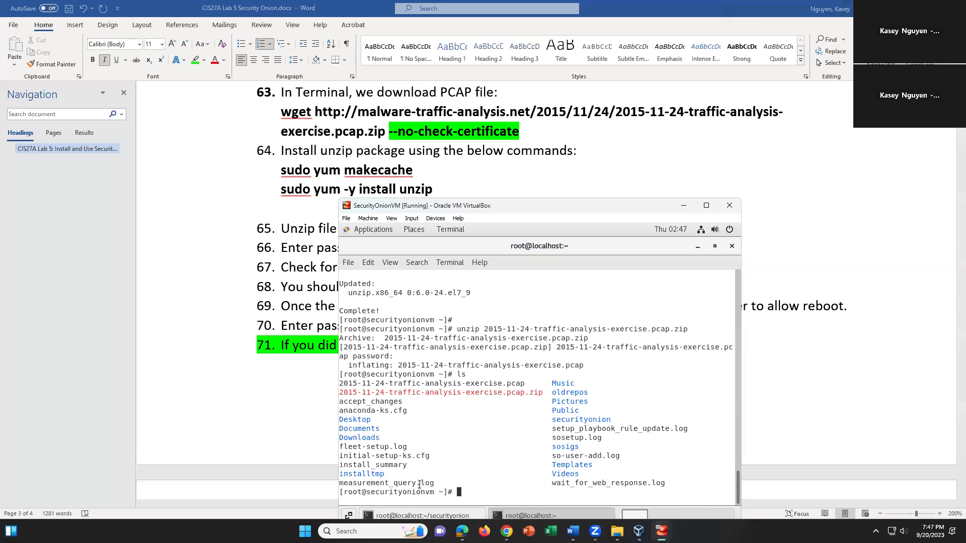
{"action": "left_click", "coordinate": [446, 515]}
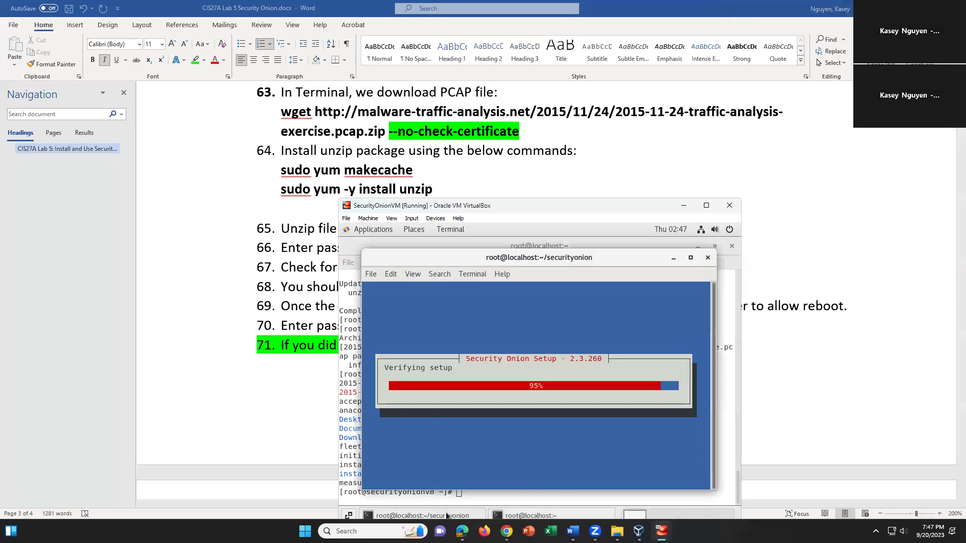
{"action": "left_click", "coordinate": [446, 515]}
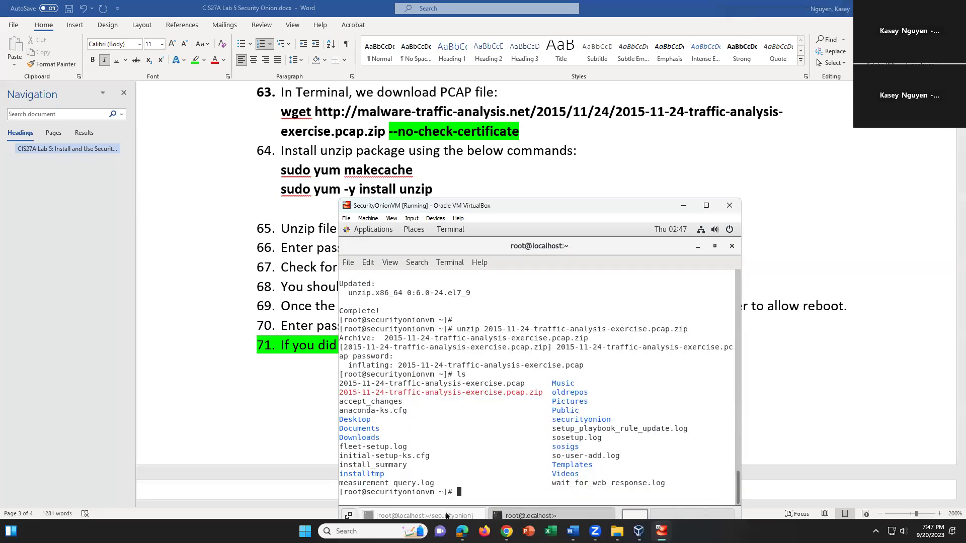
{"action": "left_click", "coordinate": [446, 515]}
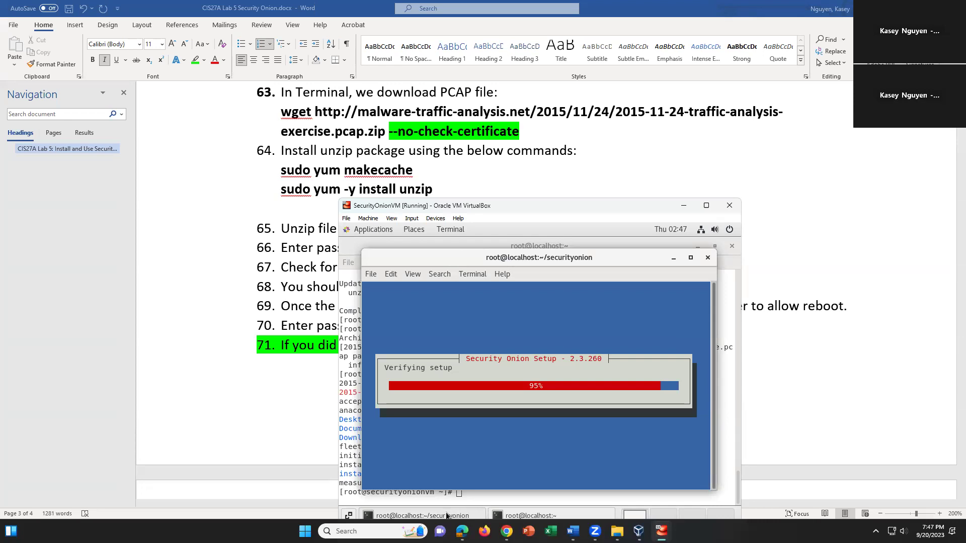
{"action": "left_click", "coordinate": [446, 515]}
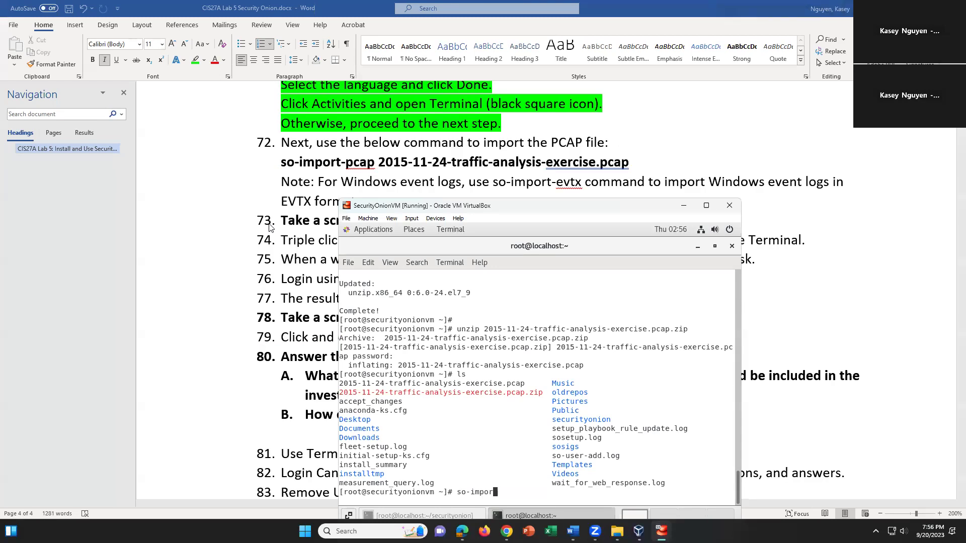
Run so-import-pcap on 2015-11-24-traffic-analysis-exercise.pcap and wait for Import complete
{"action": "type", "text": "t-pcap 2015-11-24-traffic-analysis-"}
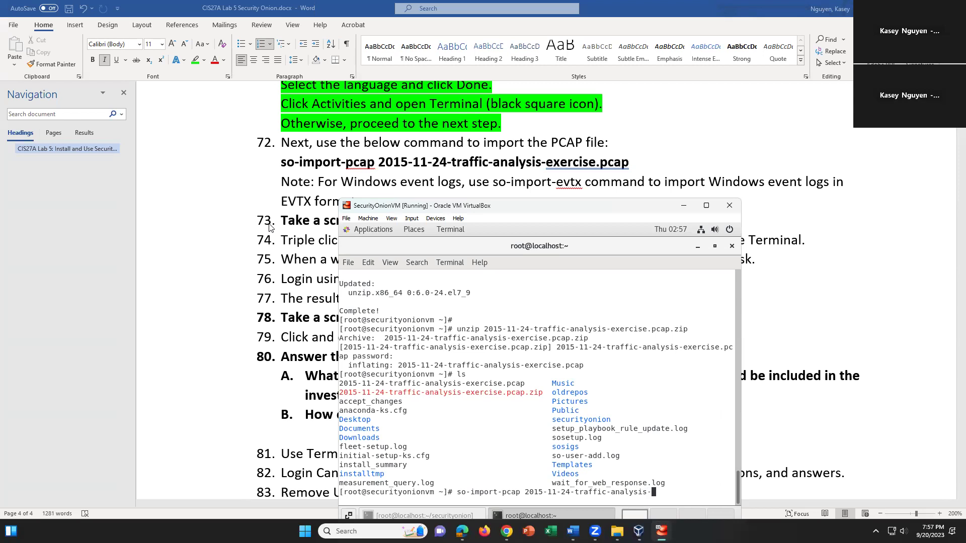
{"action": "type", "text": "exrrcise.pcap"}
{"action": "key", "text": "Return"}
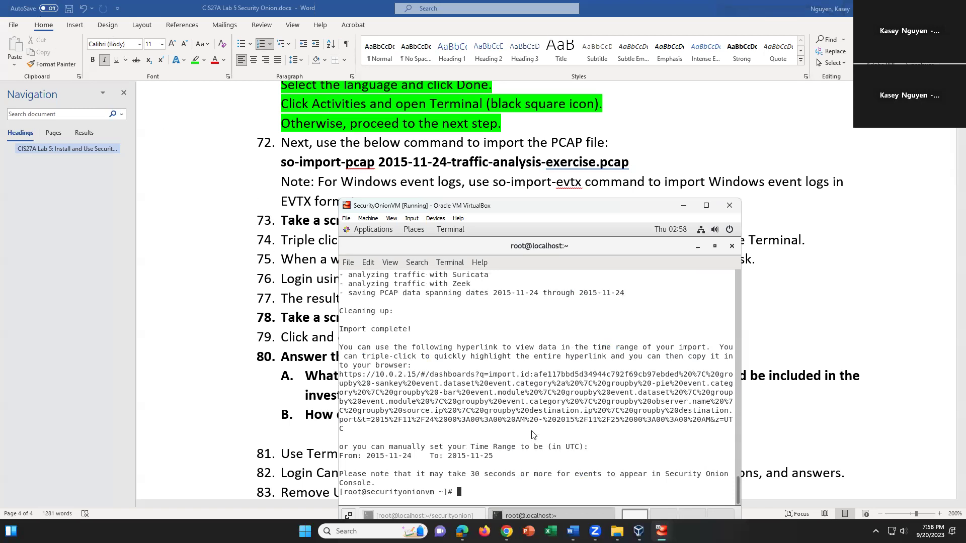
{"action": "key", "text": "ctrl+alt+Delete"}
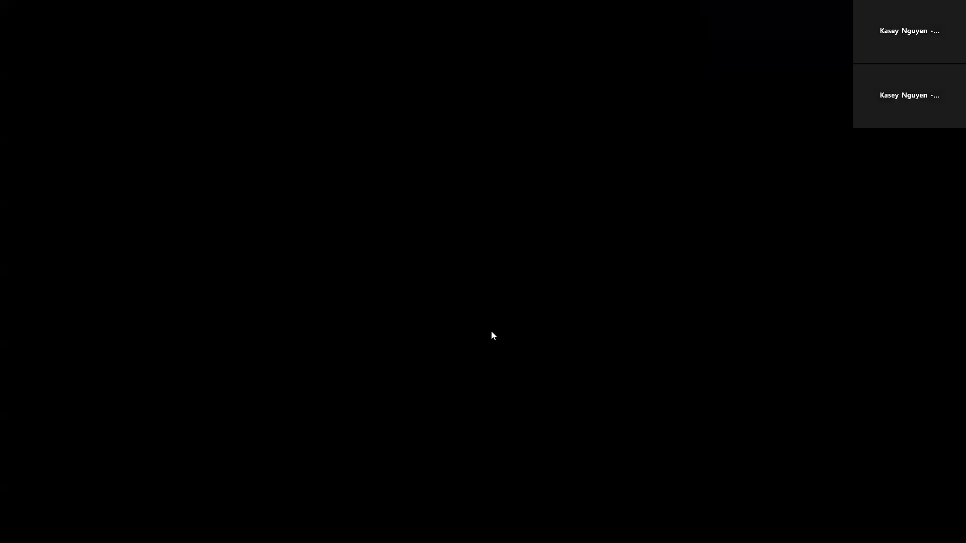
{"action": "left_click", "coordinate": [491, 331]}
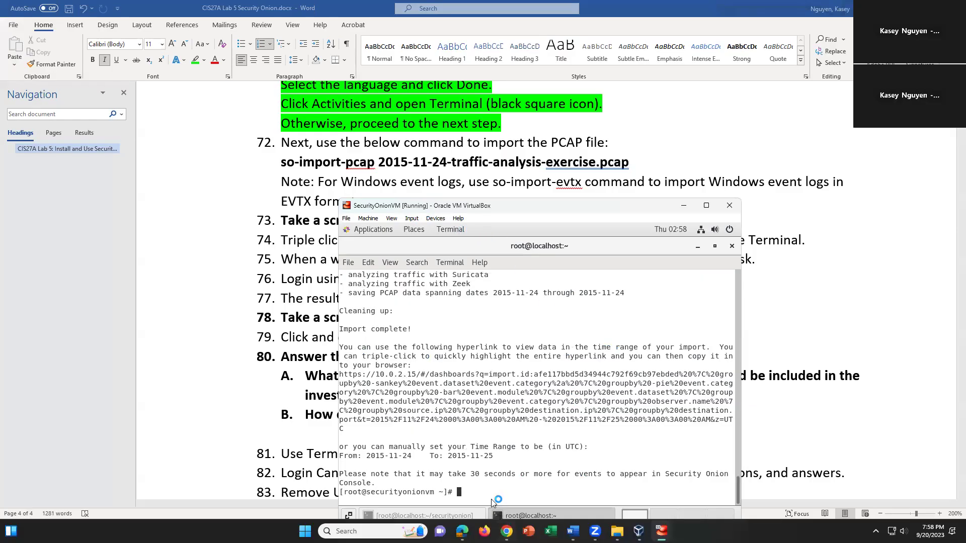
{"action": "left_click", "coordinate": [476, 495]}
{"action": "left_click", "coordinate": [523, 431]}
Open the import's dashboards link and accept Firefox's SEC_ERROR_UNKNOWN_ISSUER certificate risk for 10.0.2.15
{"action": "left_click", "coordinate": [554, 410], "text": "ctrl"}
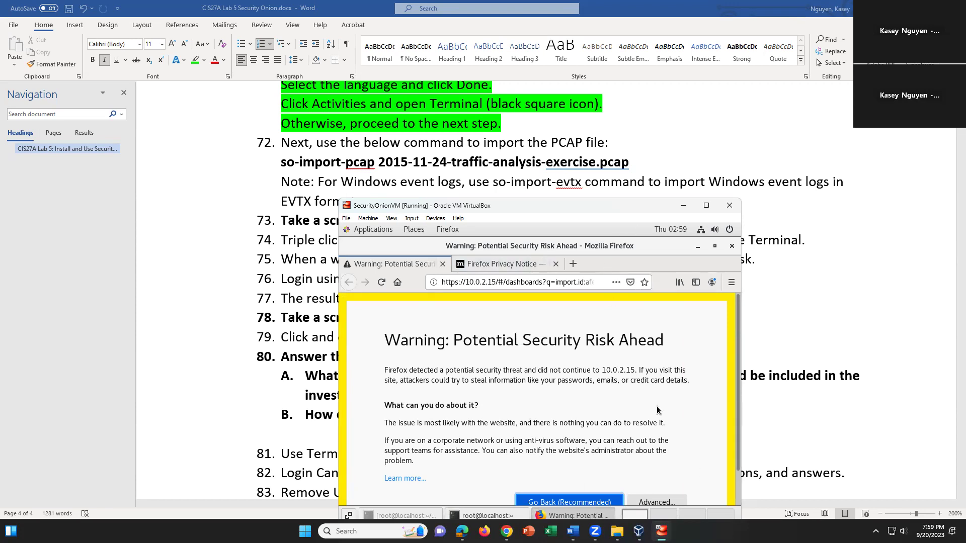
{"action": "scroll", "coordinate": [647, 402], "scroll_direction": "down", "scroll_amount": 2}
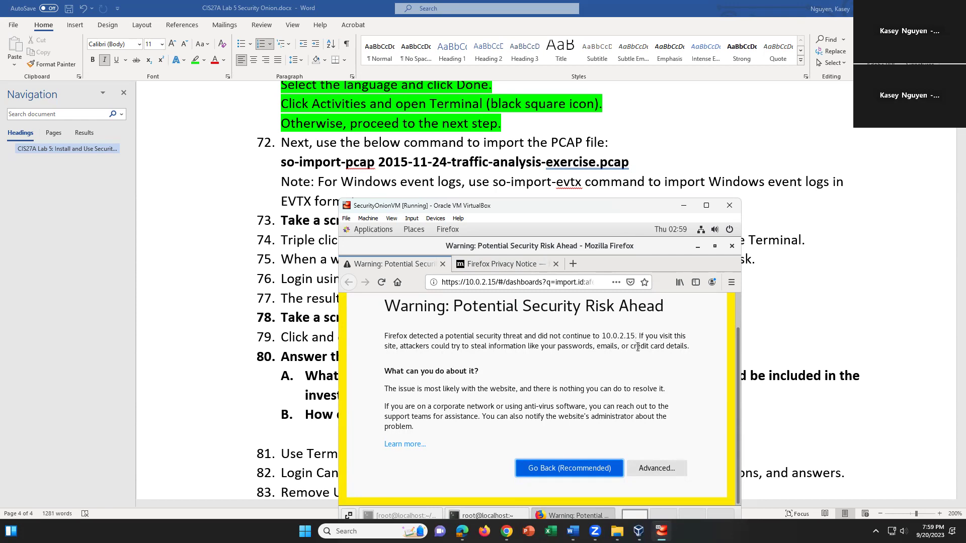
{"action": "left_click", "coordinate": [665, 471]}
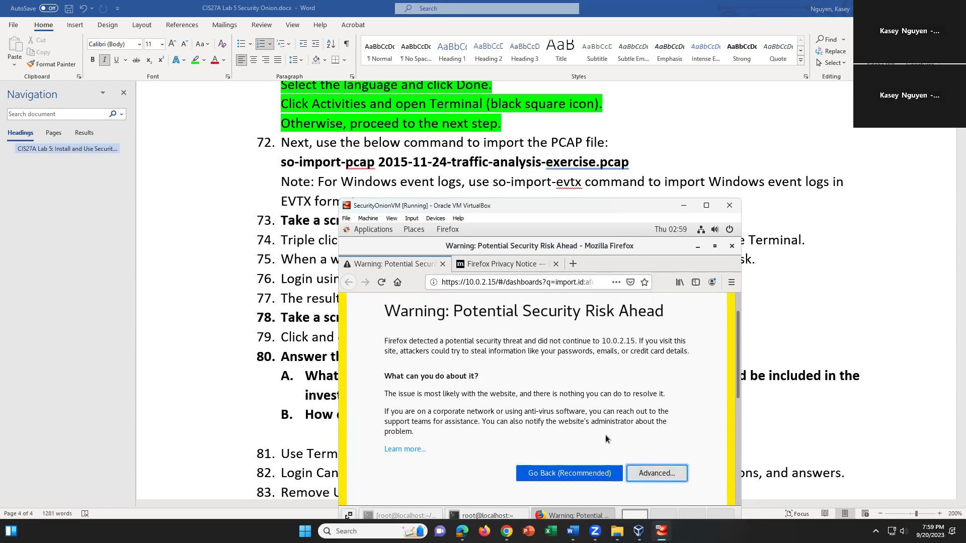
{"action": "scroll", "coordinate": [608, 434], "scroll_direction": "down", "scroll_amount": 5}
{"action": "scroll", "coordinate": [609, 434], "scroll_direction": "down", "scroll_amount": 2}
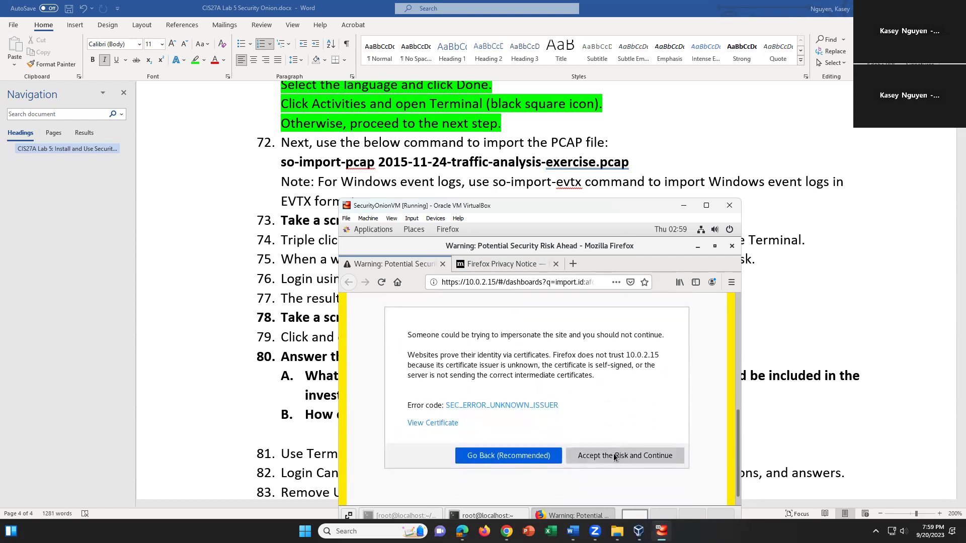
{"action": "left_click", "coordinate": [614, 456]}
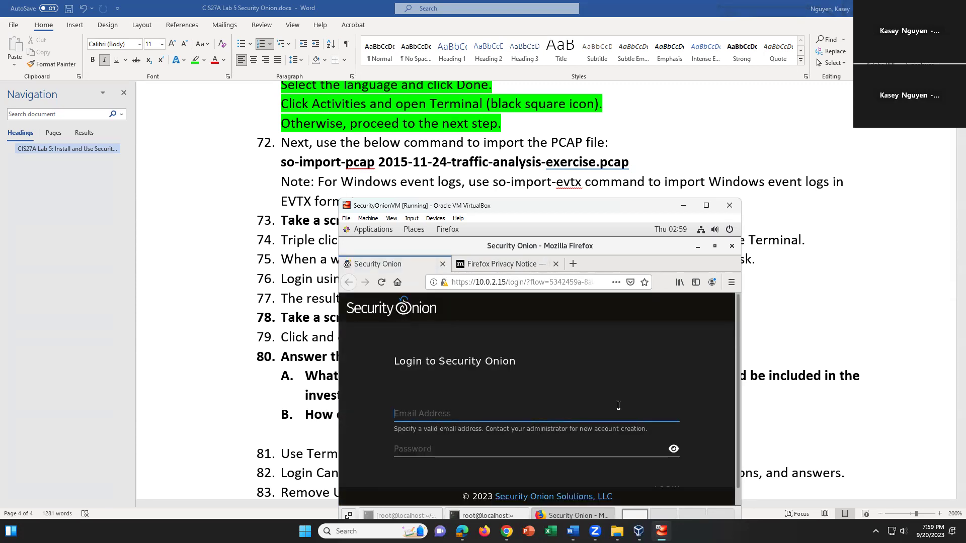
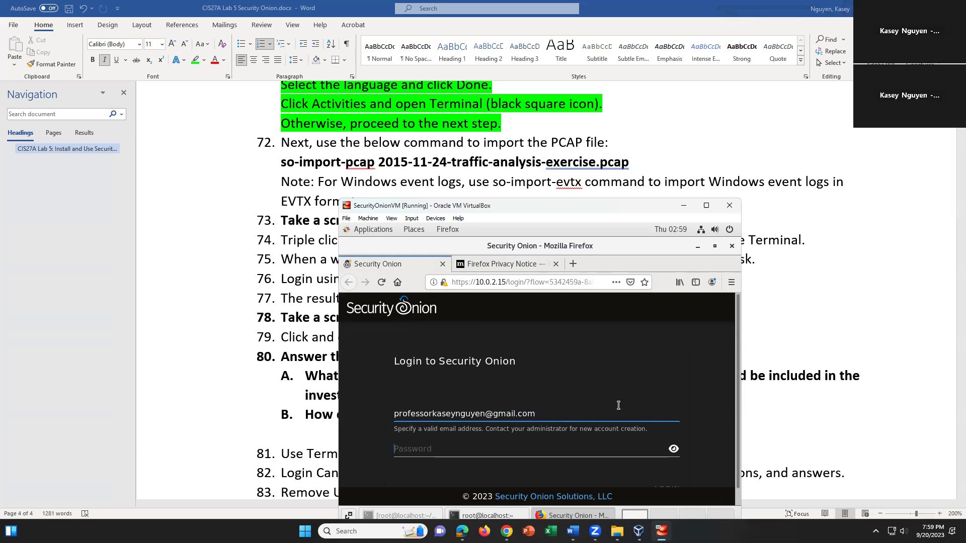
Enter the analyst account email and password and submit; the sign-in fails with invalid credentials
{"action": "key", "text": "Tab"}
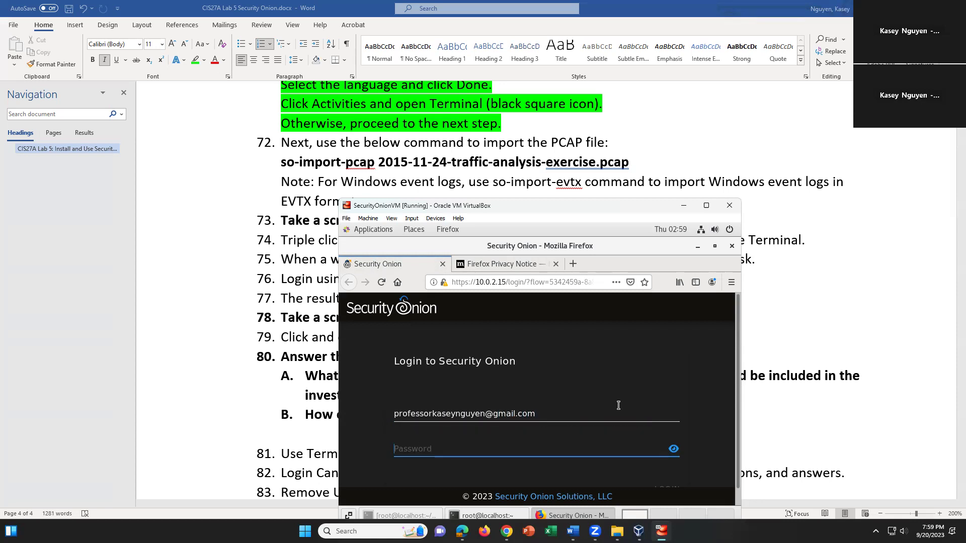
{"action": "type", "text": "•••••••"}
{"action": "key", "text": "Return"}
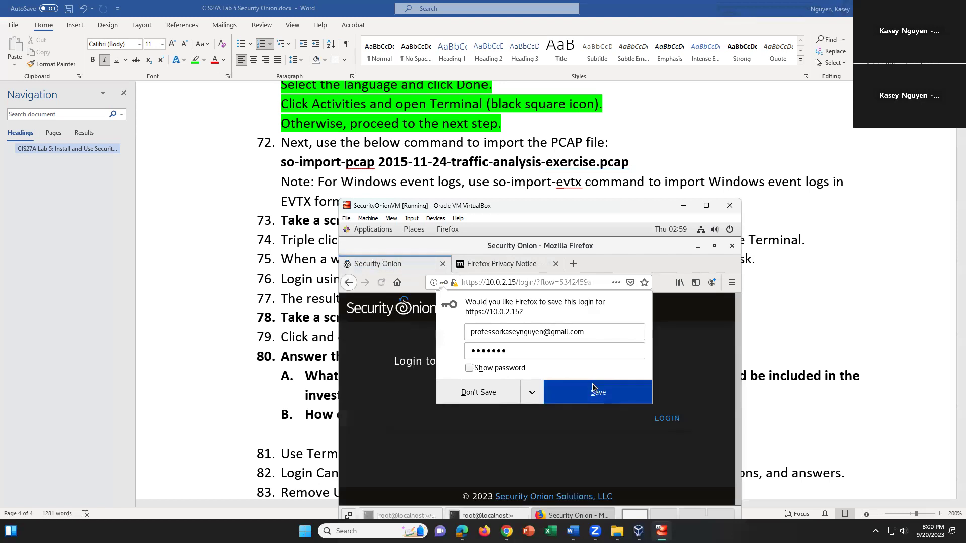
{"action": "left_click", "coordinate": [496, 391]}
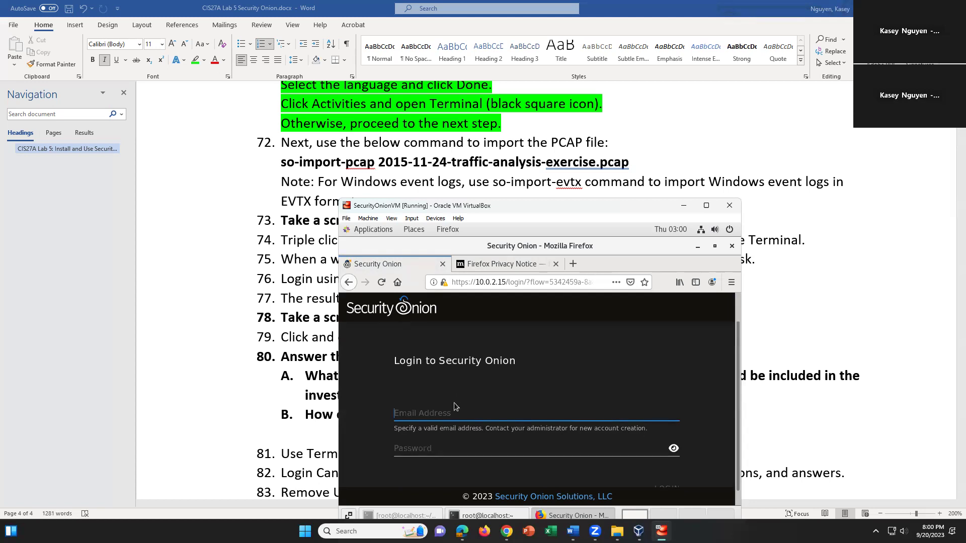
Pick the saved email suggestion, retype the password and sign in, declining to save the login
{"action": "type", "text": "profes"}
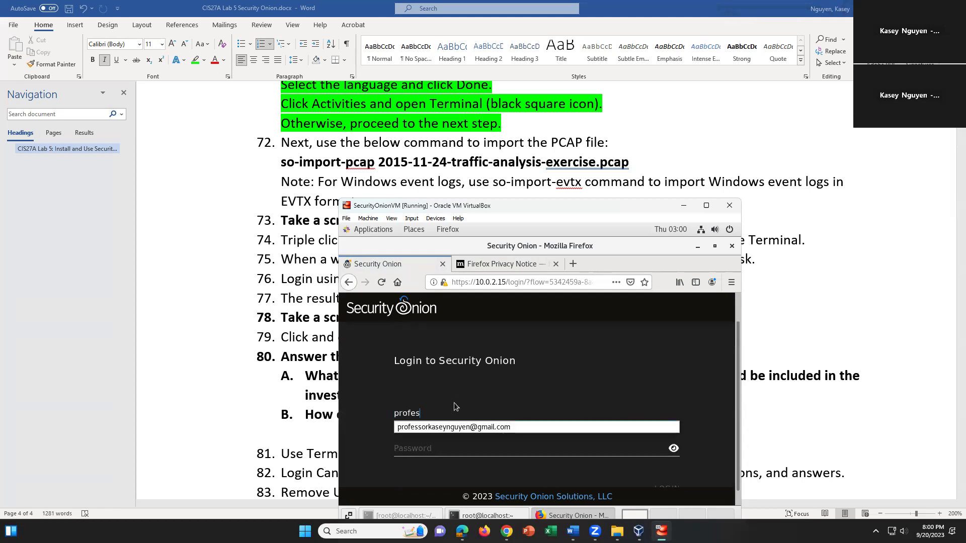
{"action": "type", "text": "sorkase"}
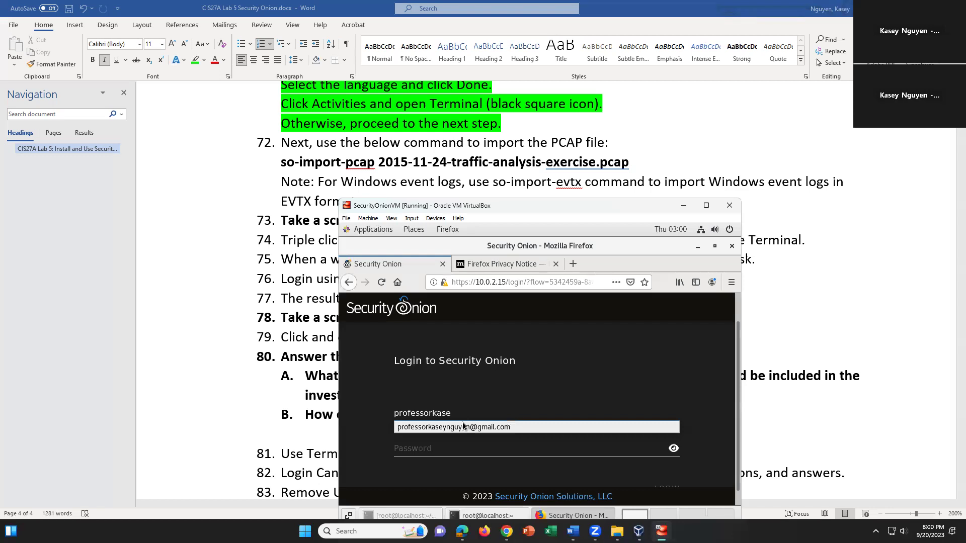
{"action": "left_click", "coordinate": [462, 426]}
{"action": "left_click", "coordinate": [453, 446]}
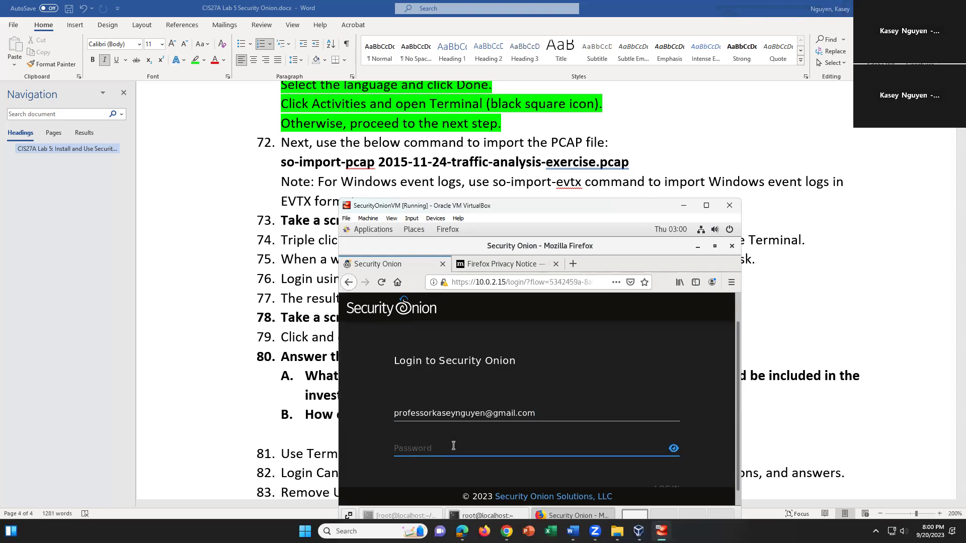
{"action": "type", "text": "••••••••"}
{"action": "key", "text": "Return"}
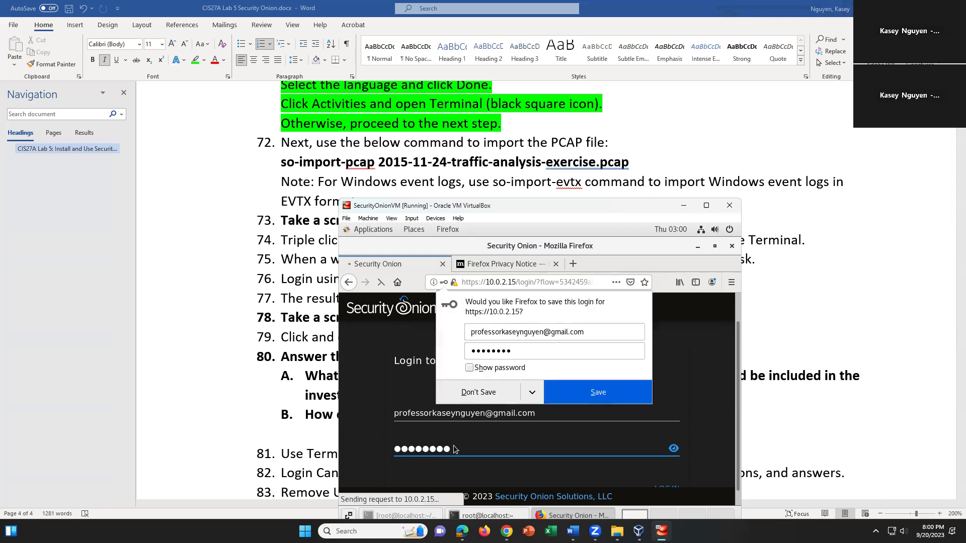
{"action": "left_click", "coordinate": [496, 393]}
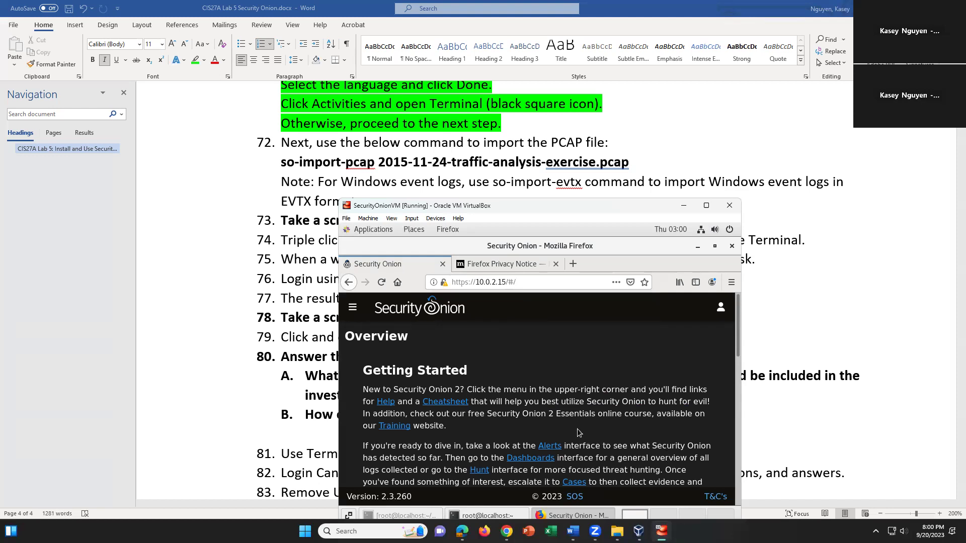
{"action": "scroll", "coordinate": [577, 432], "scroll_direction": "down", "scroll_amount": 3}
{"action": "scroll", "coordinate": [597, 376], "scroll_direction": "down", "scroll_amount": 3}
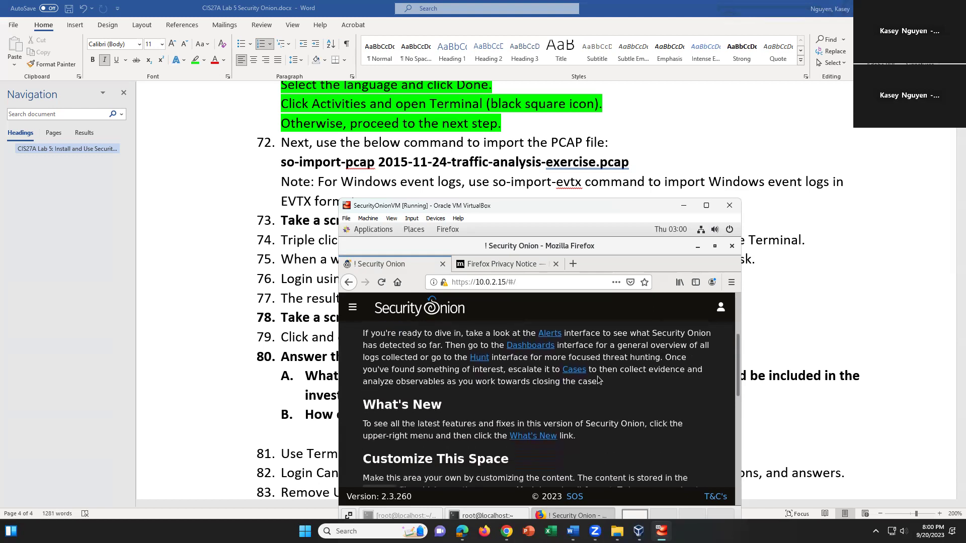
{"action": "scroll", "coordinate": [597, 380], "scroll_direction": "down", "scroll_amount": 3}
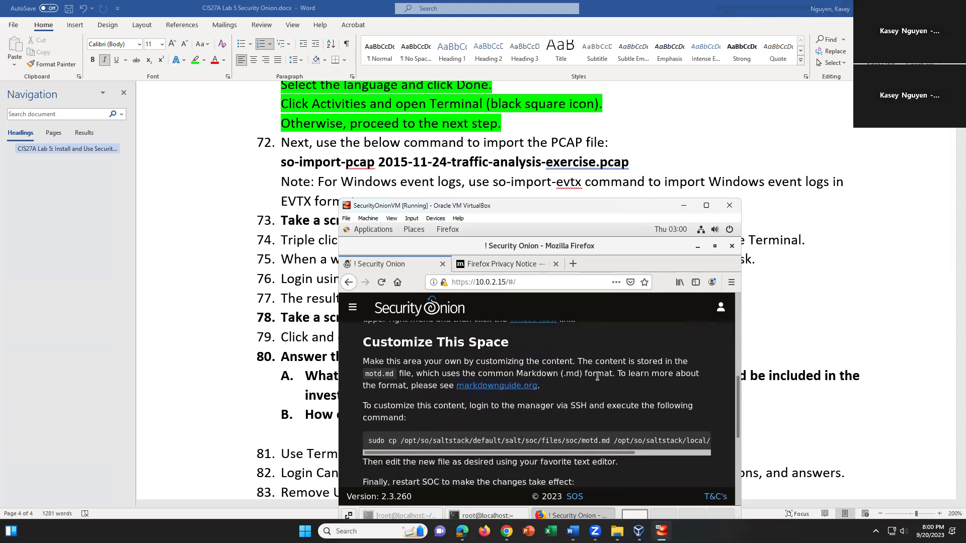
{"action": "scroll", "coordinate": [597, 376], "scroll_direction": "down", "scroll_amount": 3}
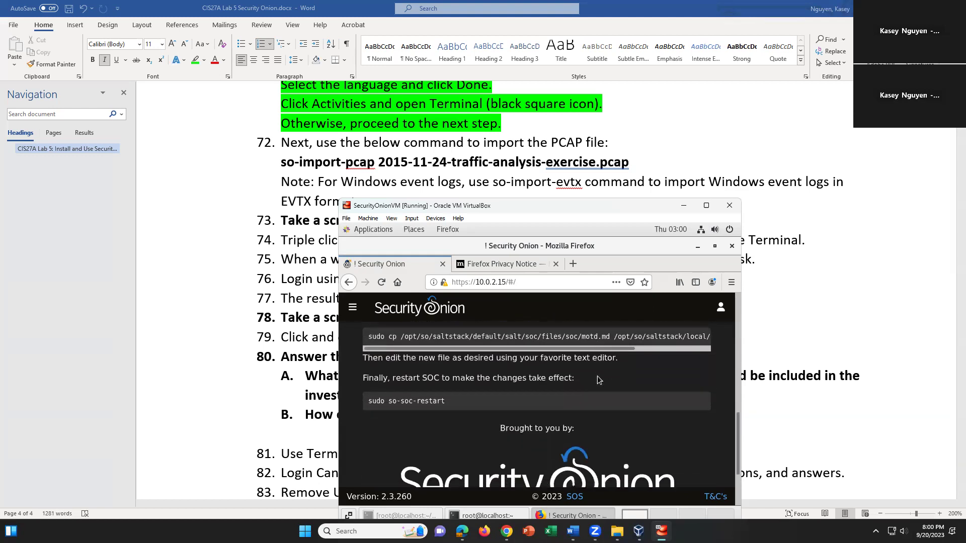
{"action": "scroll", "coordinate": [597, 376], "scroll_direction": "up", "scroll_amount": 1}
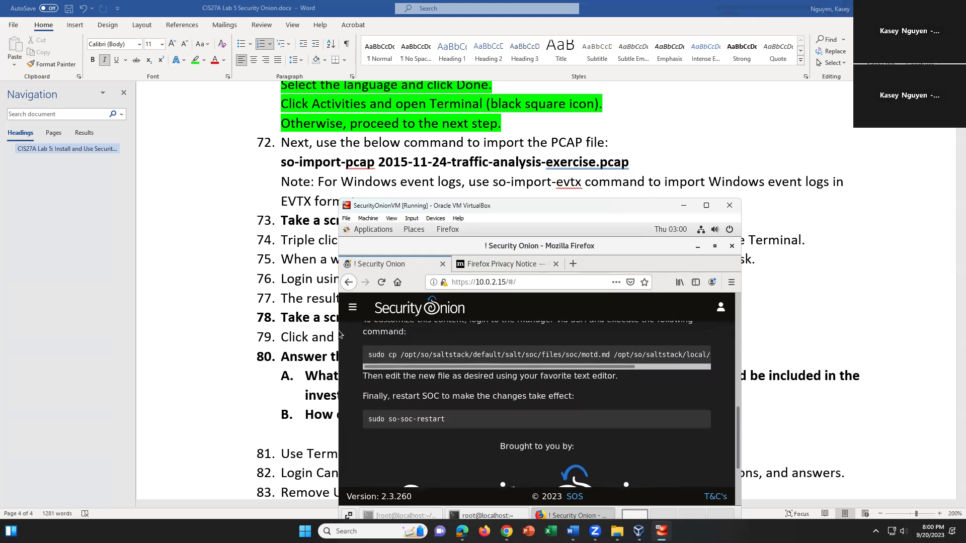
{"action": "left_click_drag", "start_coordinate": [467, 419], "coordinate": [368, 419]}
{"action": "scroll", "coordinate": [598, 437], "scroll_direction": "down", "scroll_amount": 3}
{"action": "scroll", "coordinate": [600, 440], "scroll_direction": "down", "scroll_amount": 3}
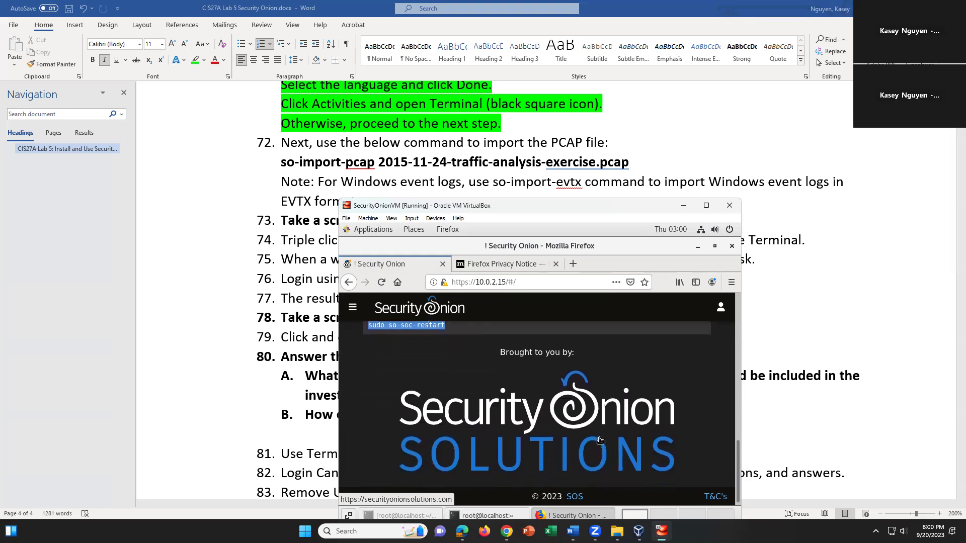
{"action": "scroll", "coordinate": [600, 432], "scroll_direction": "up", "scroll_amount": 10}
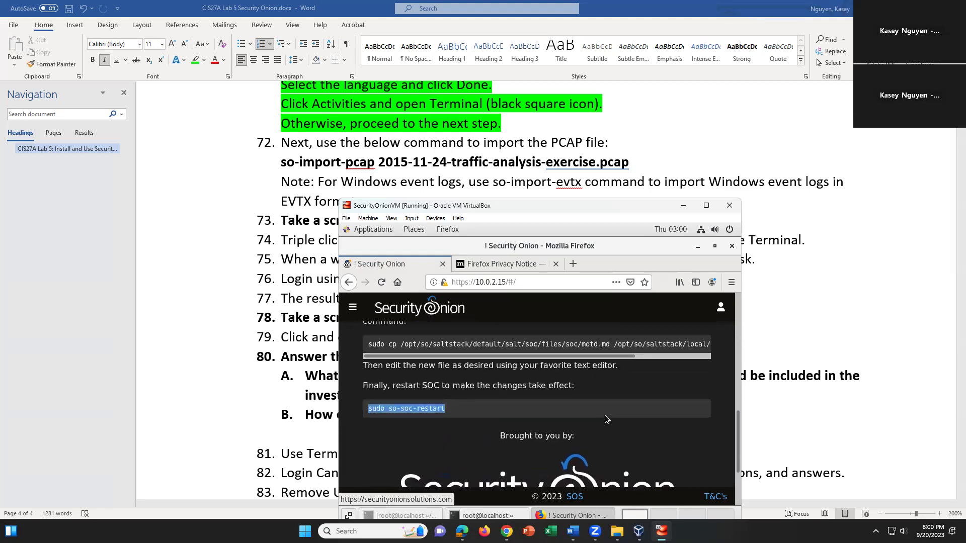
{"action": "scroll", "coordinate": [606, 419], "scroll_direction": "up", "scroll_amount": 1}
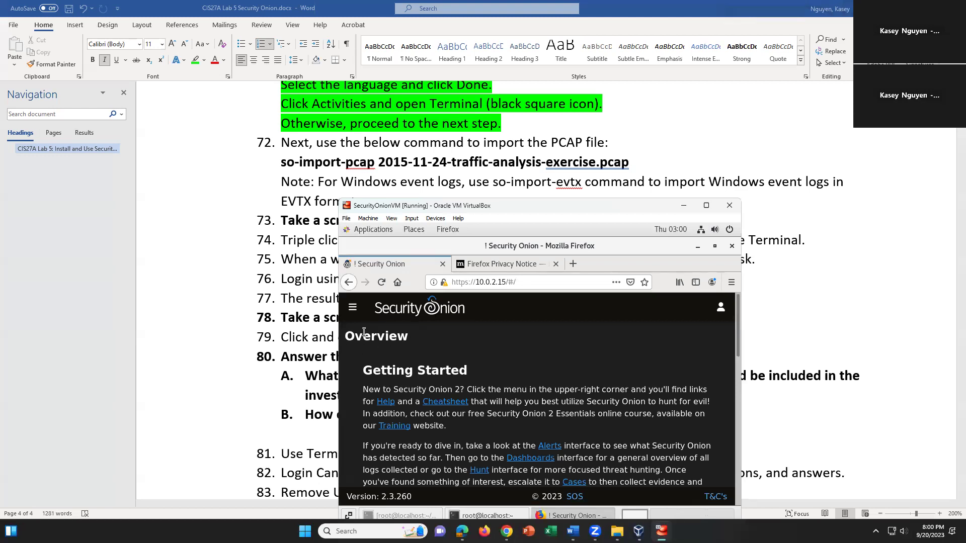
View the empty PCAP jobs page, then restore the guest setup terminal
{"action": "left_click", "coordinate": [353, 307]}
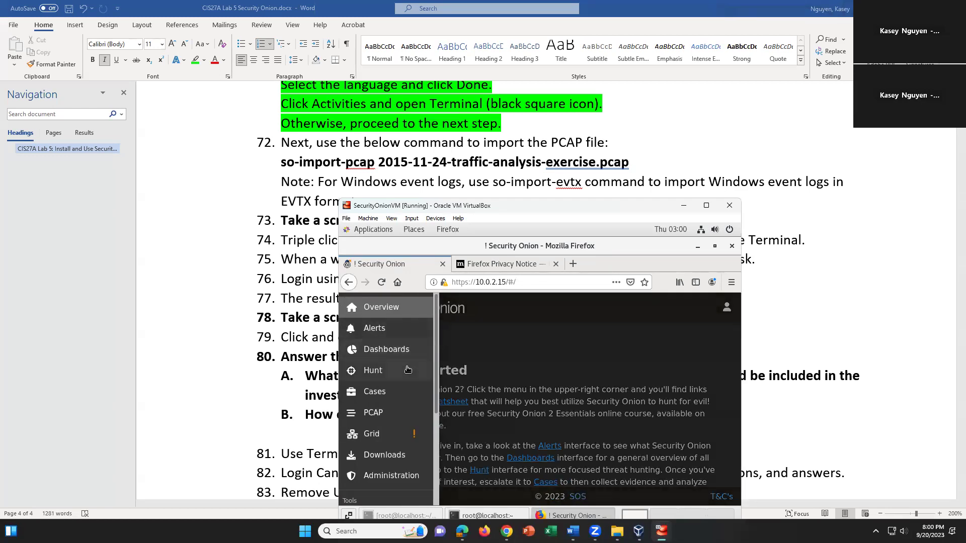
{"action": "left_click", "coordinate": [385, 422]}
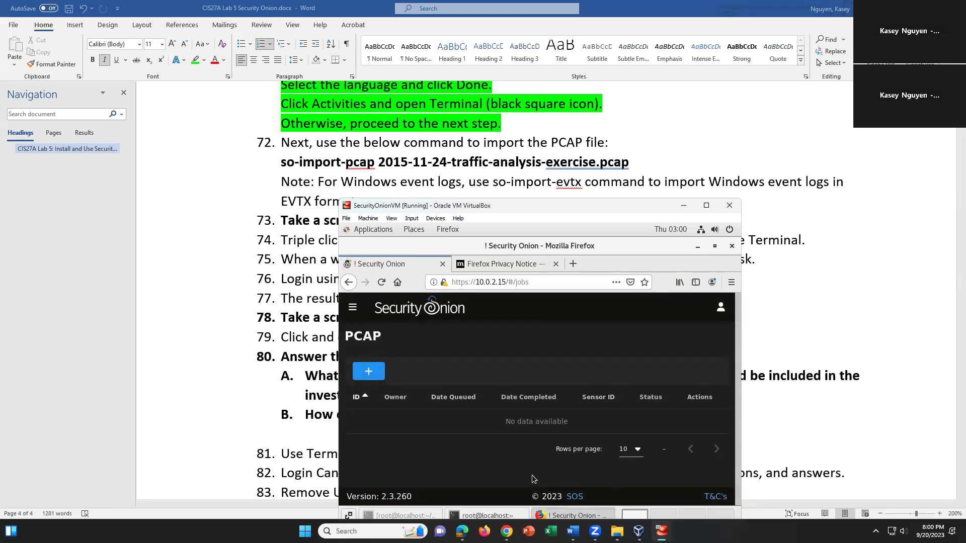
{"action": "left_click", "coordinate": [430, 515]}
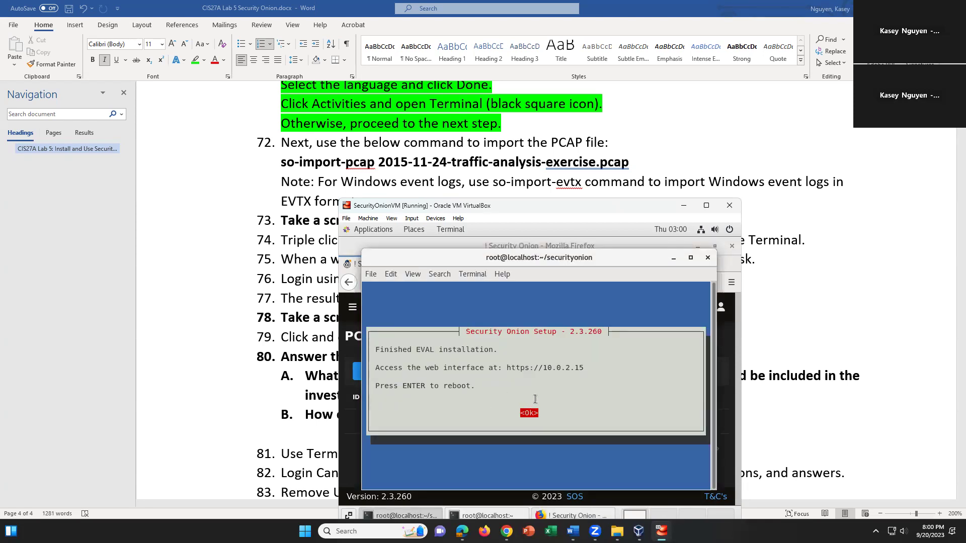
{"action": "left_click_drag", "start_coordinate": [506, 366], "coordinate": [574, 368]}
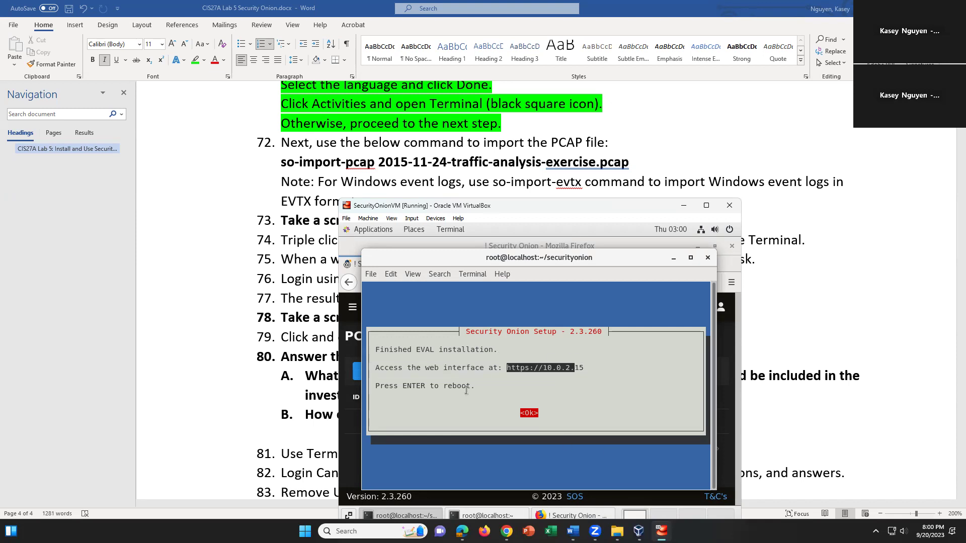
{"action": "left_click", "coordinate": [556, 372]}
{"action": "left_click", "coordinate": [558, 373], "text": "ctrl"}
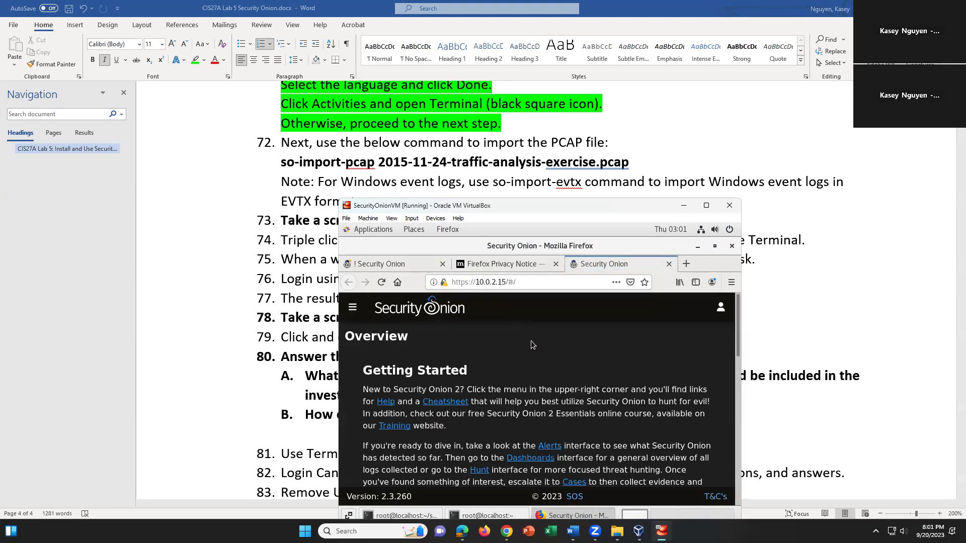
Scroll the Overview page, opening and closing the navigation menu twice
{"action": "scroll", "coordinate": [541, 385], "scroll_direction": "down", "scroll_amount": 6}
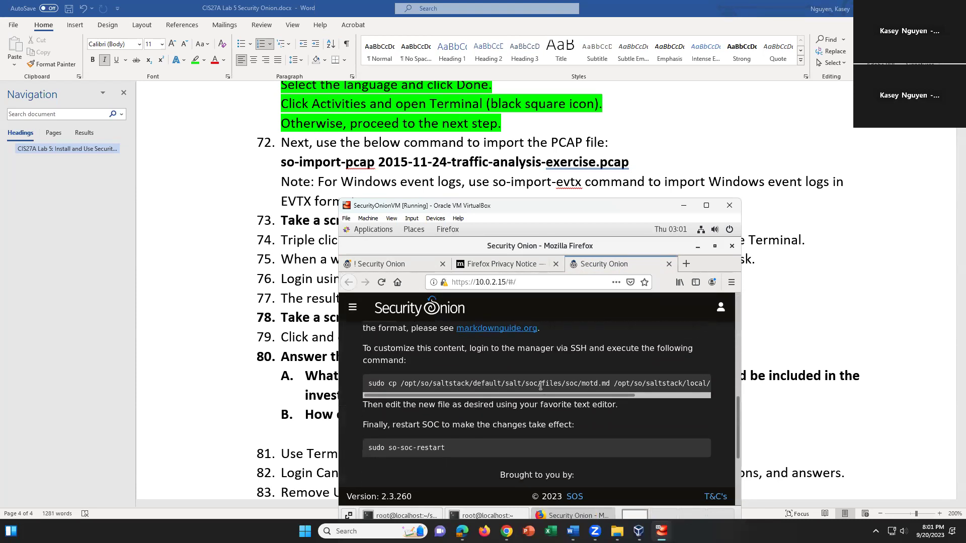
{"action": "scroll", "coordinate": [540, 385], "scroll_direction": "down", "scroll_amount": 3}
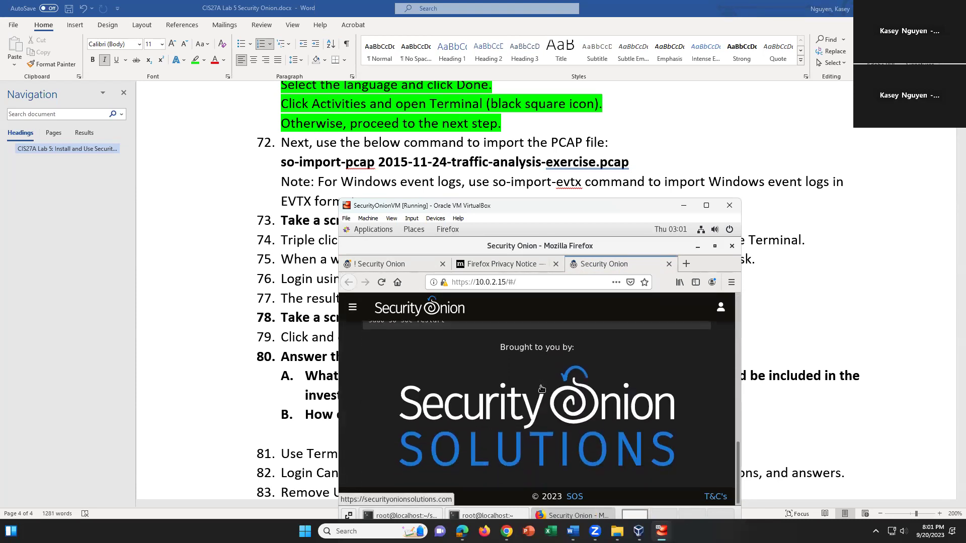
{"action": "scroll", "coordinate": [541, 388], "scroll_direction": "up", "scroll_amount": 3}
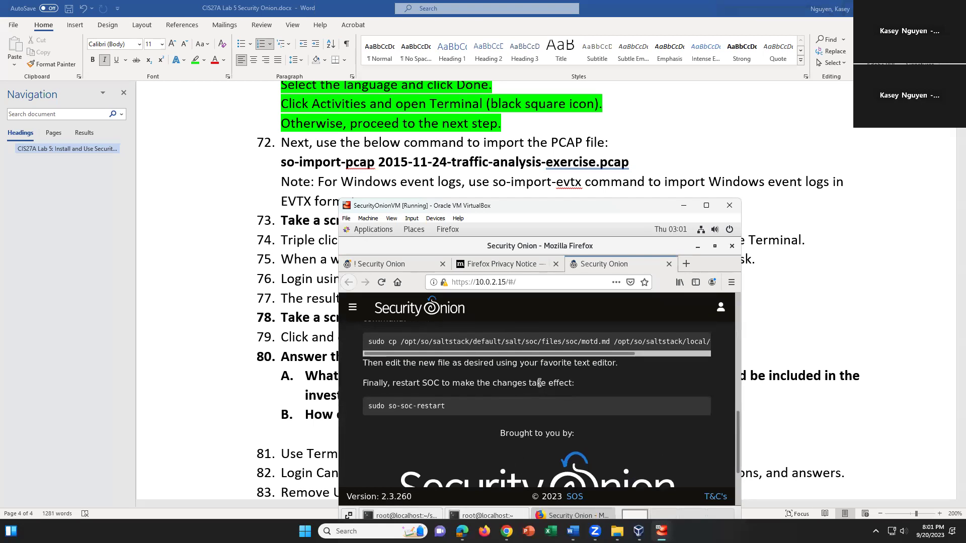
{"action": "left_click", "coordinate": [353, 308]}
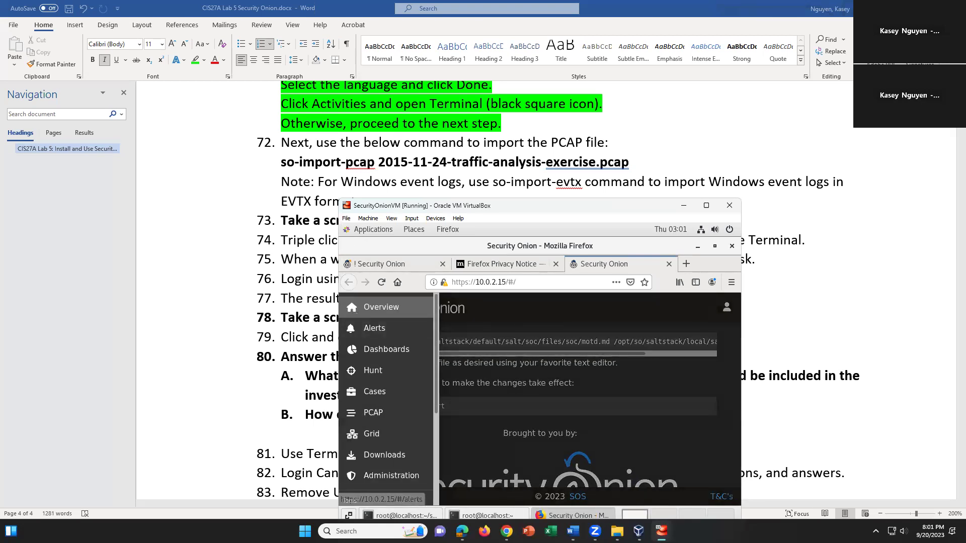
{"action": "left_click", "coordinate": [628, 481]}
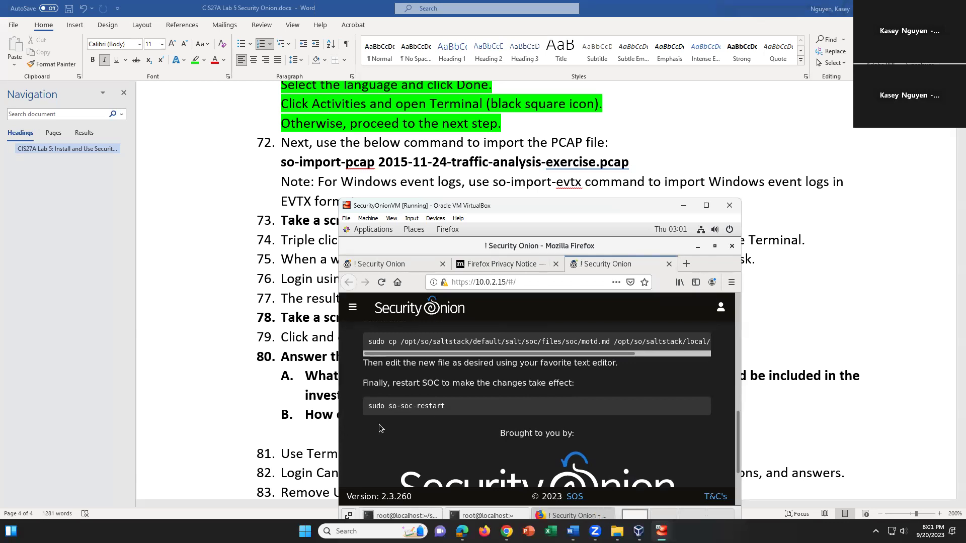
{"action": "scroll", "coordinate": [454, 428], "scroll_direction": "up", "scroll_amount": 2}
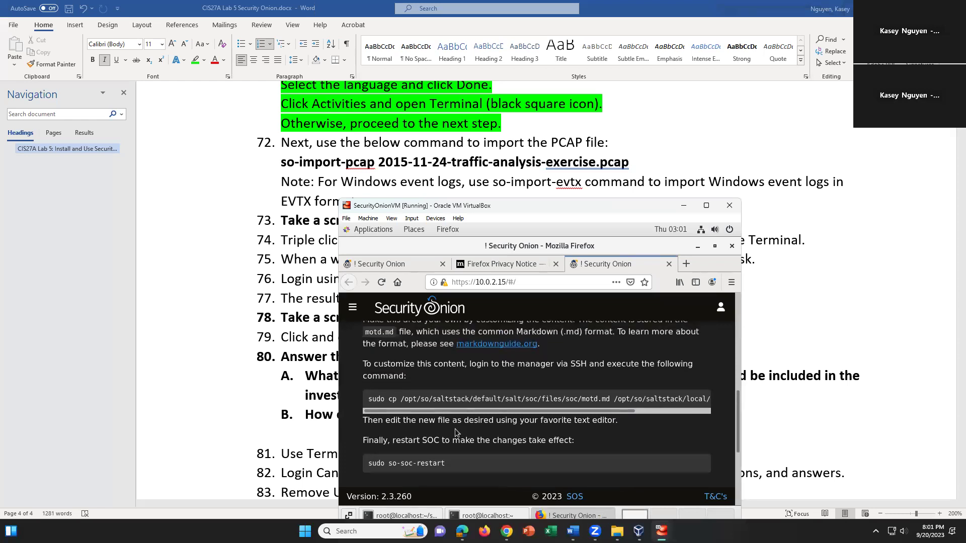
{"action": "scroll", "coordinate": [455, 431], "scroll_direction": "up", "scroll_amount": 3}
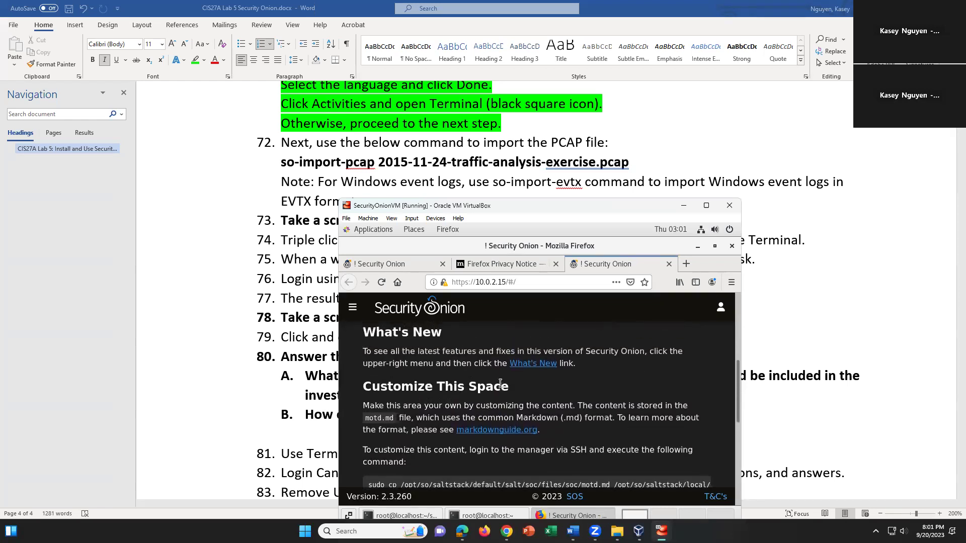
{"action": "scroll", "coordinate": [500, 383], "scroll_direction": "up", "scroll_amount": 1}
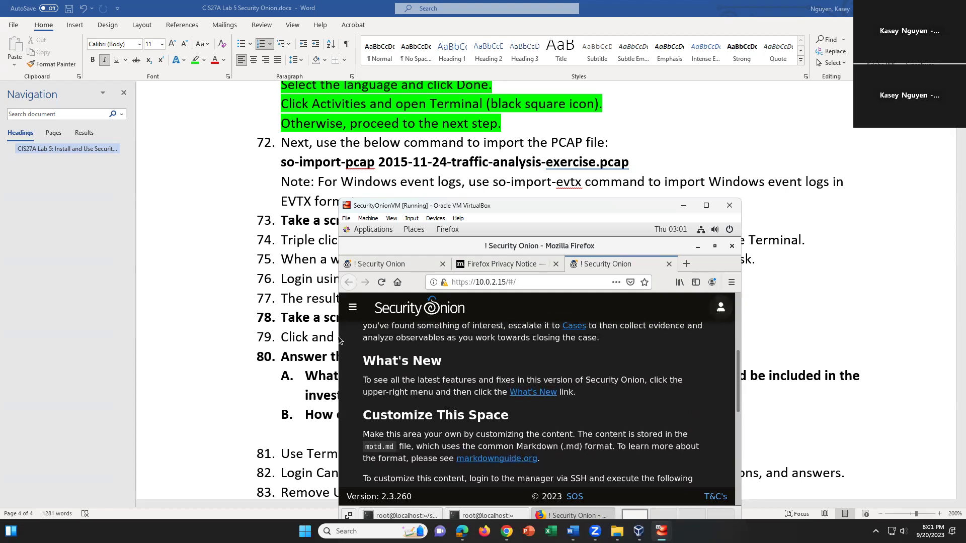
{"action": "left_click", "coordinate": [353, 306]}
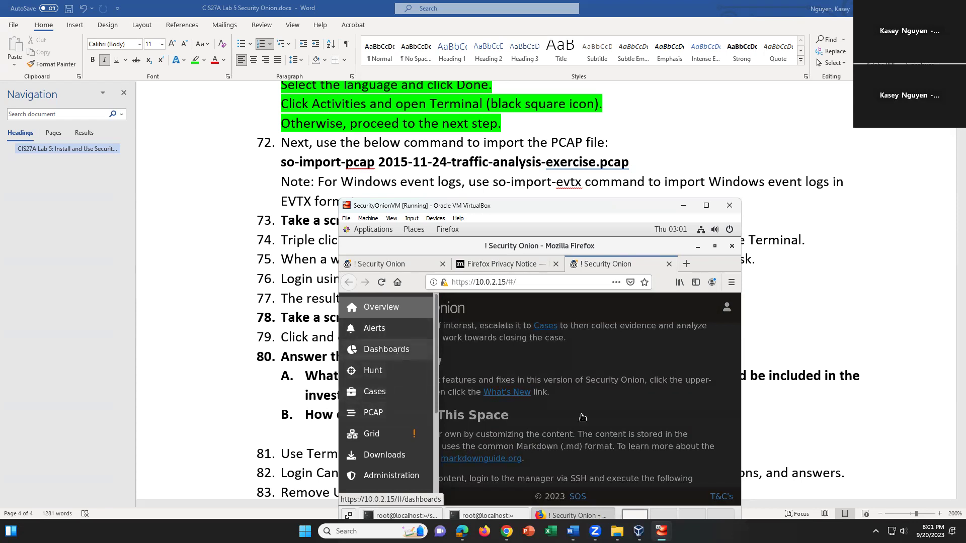
{"action": "left_click", "coordinate": [611, 429]}
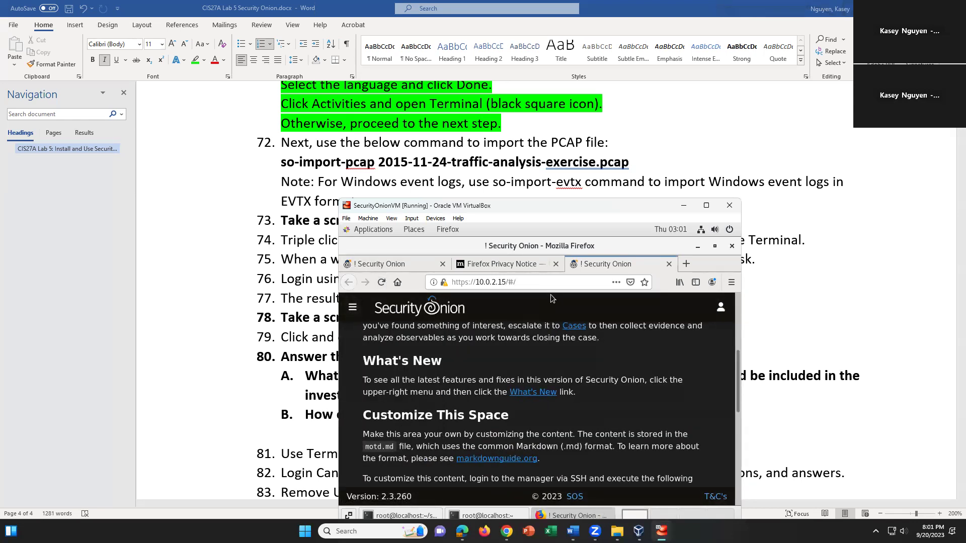
Go through the Privacy Notice tab back to the first Security Onion tab showing PCAP
{"action": "left_click", "coordinate": [535, 282]}
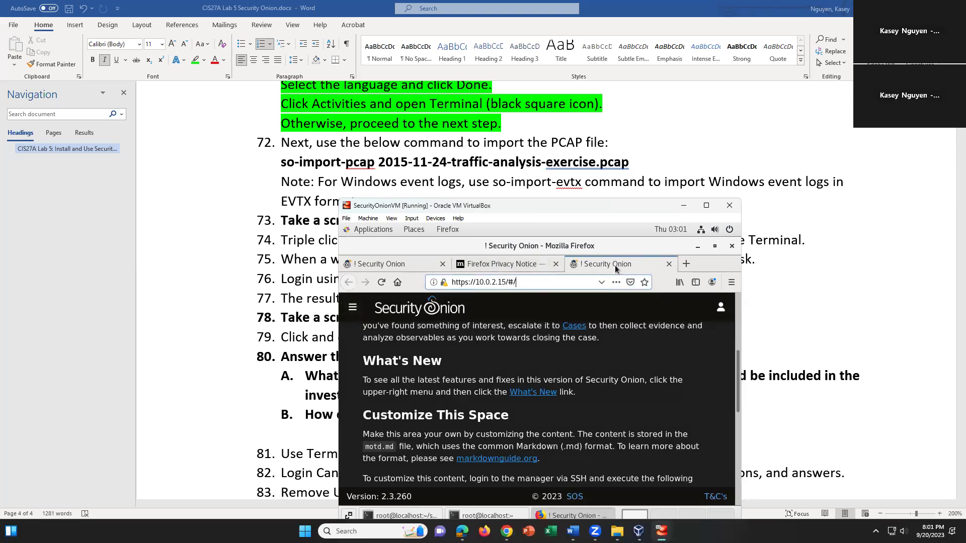
{"action": "left_click", "coordinate": [527, 267]}
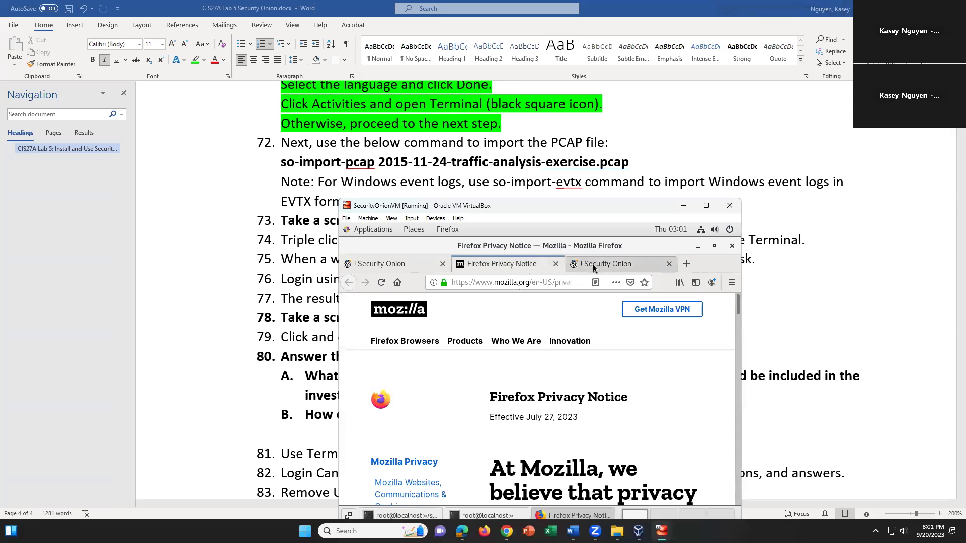
{"action": "left_click", "coordinate": [598, 264]}
{"action": "left_click", "coordinate": [398, 265]}
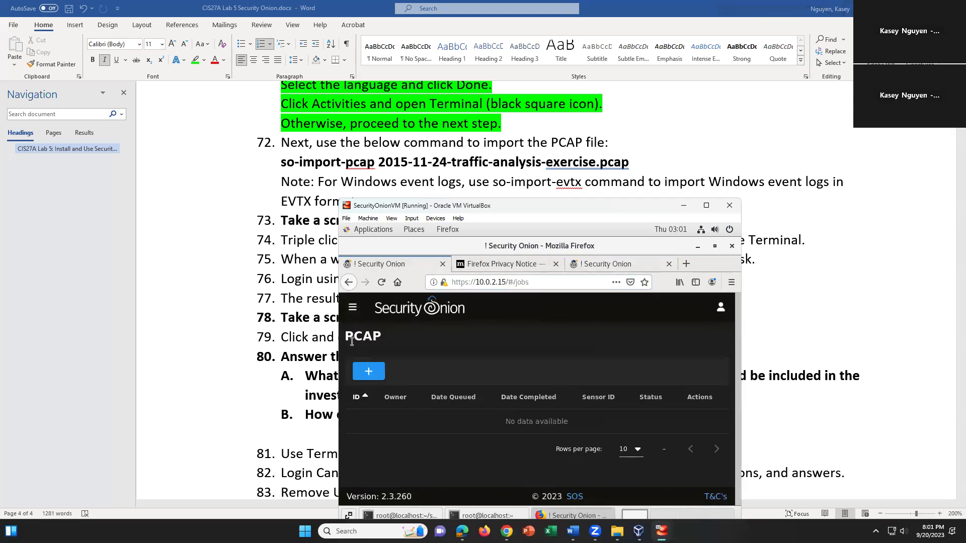
Open Dashboards from the Security Onion side menu
{"action": "left_click", "coordinate": [352, 307]}
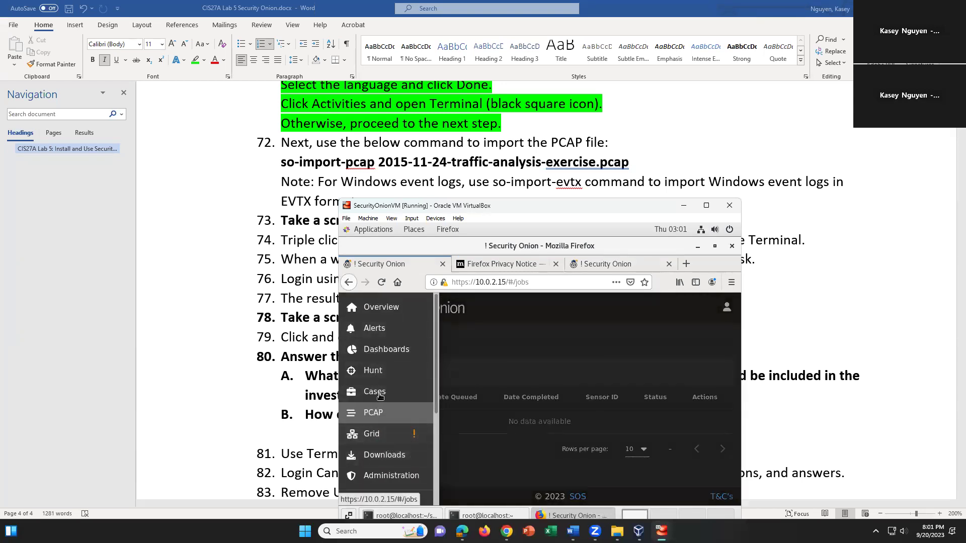
{"action": "left_click", "coordinate": [391, 350]}
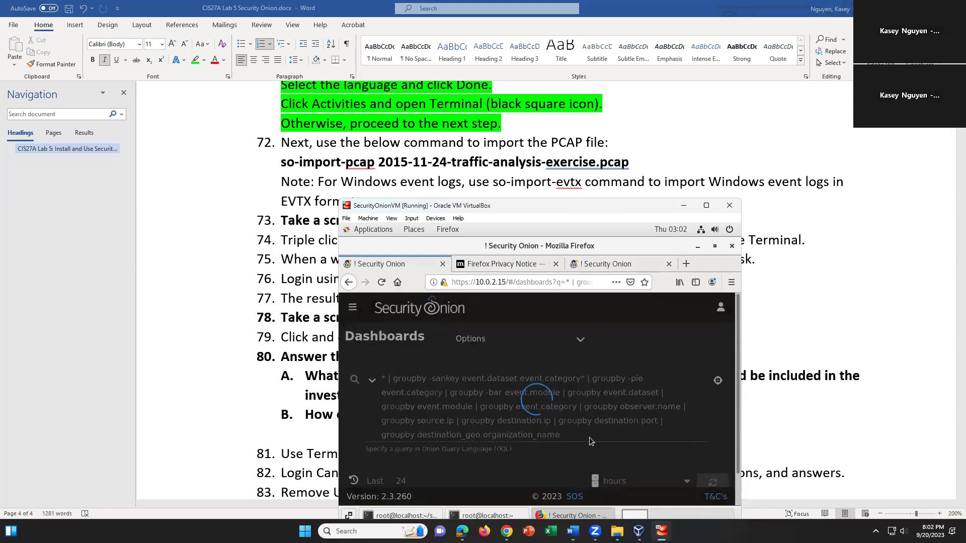
Scroll through the dashboard and collapse the Basic Metrics section
{"action": "scroll", "coordinate": [590, 436], "scroll_direction": "down", "scroll_amount": 5}
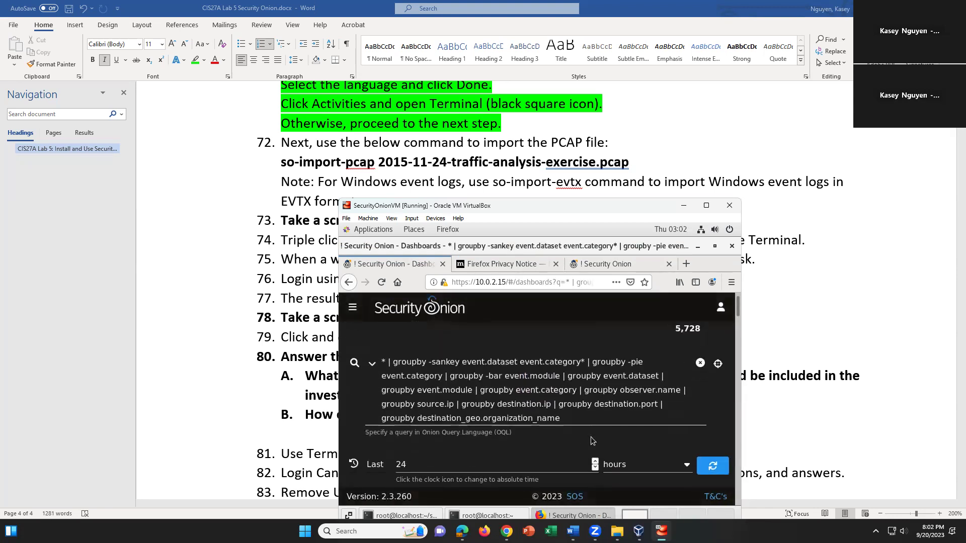
{"action": "scroll", "coordinate": [590, 436], "scroll_direction": "down", "scroll_amount": 1}
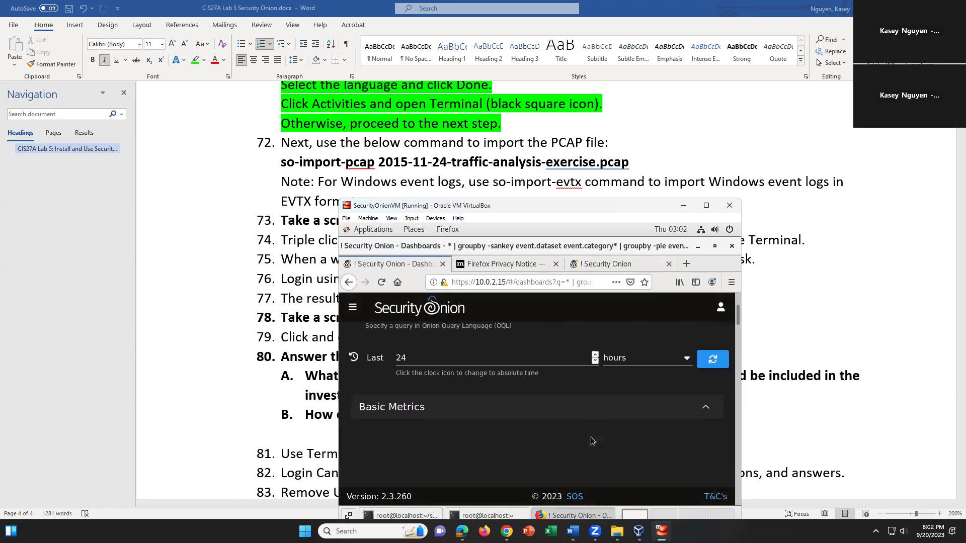
{"action": "scroll", "coordinate": [593, 435], "scroll_direction": "up", "scroll_amount": 1}
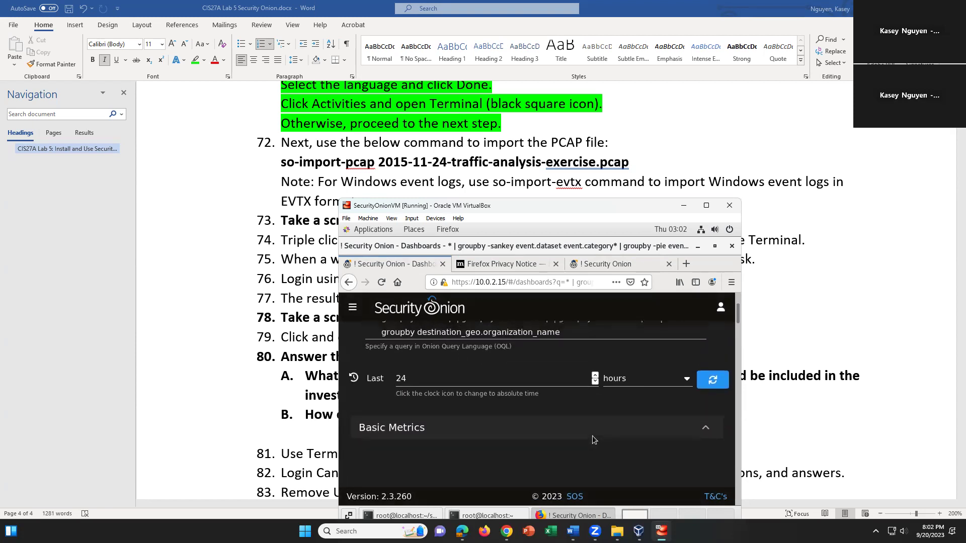
{"action": "scroll", "coordinate": [592, 436], "scroll_direction": "up", "scroll_amount": 1}
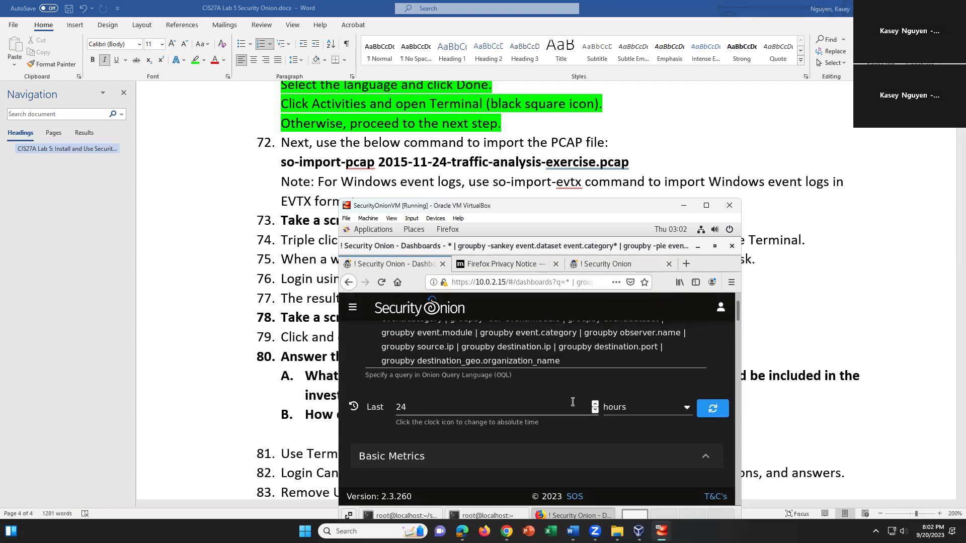
{"action": "scroll", "coordinate": [520, 424], "scroll_direction": "down", "scroll_amount": 3}
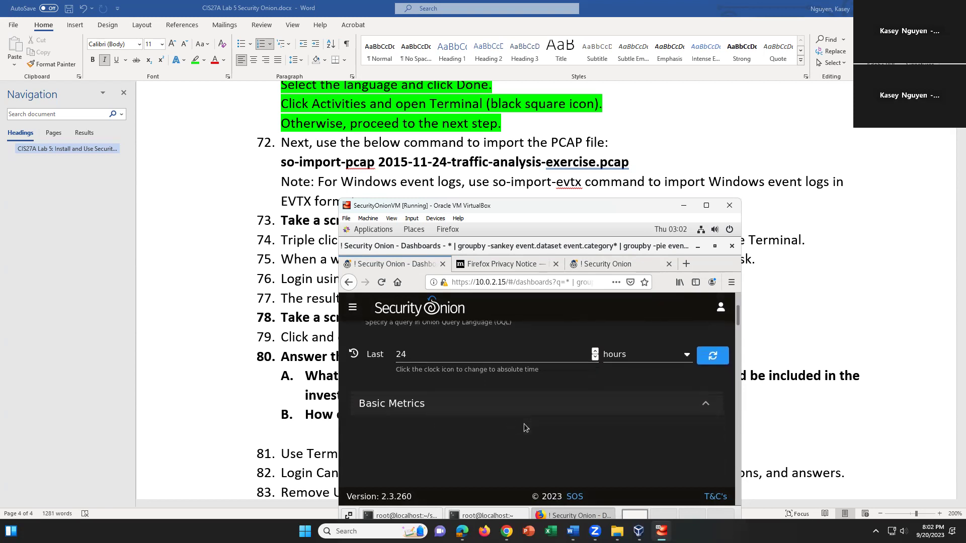
{"action": "left_click", "coordinate": [706, 371]}
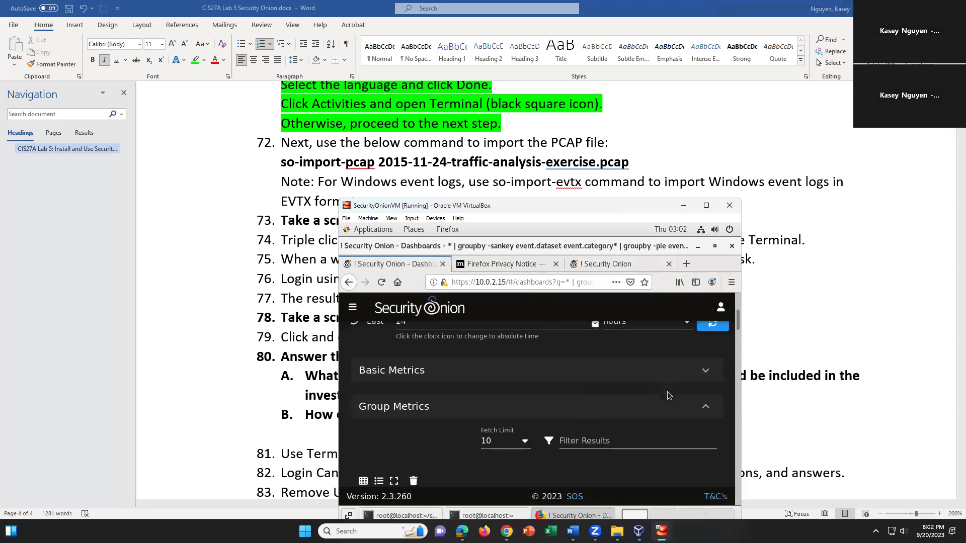
Select the remaining groupby query text, then bring the setup terminal to the front
{"action": "scroll", "coordinate": [663, 403], "scroll_direction": "down", "scroll_amount": 3}
{"action": "scroll", "coordinate": [662, 403], "scroll_direction": "up", "scroll_amount": 5}
{"action": "scroll", "coordinate": [663, 403], "scroll_direction": "up", "scroll_amount": 2}
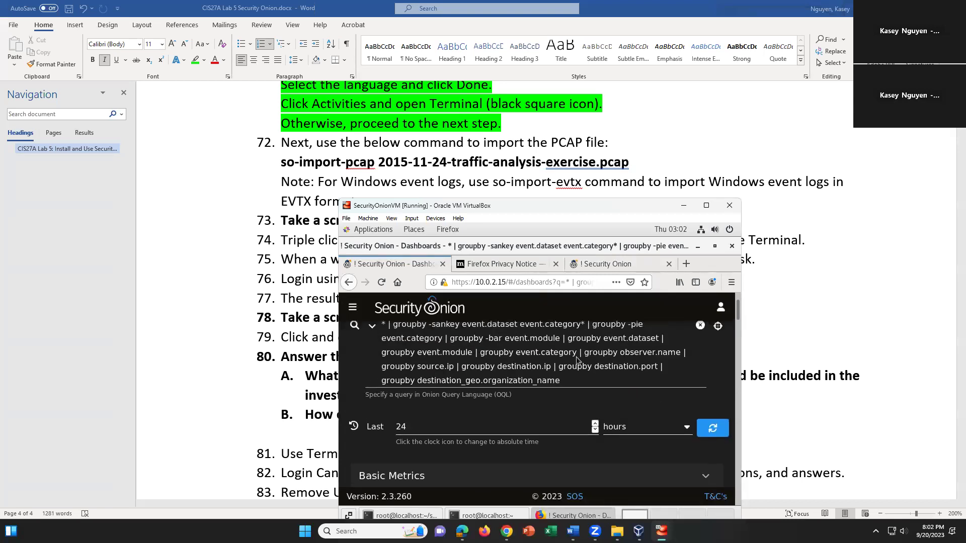
{"action": "left_click_drag", "start_coordinate": [443, 335], "coordinate": [604, 392]}
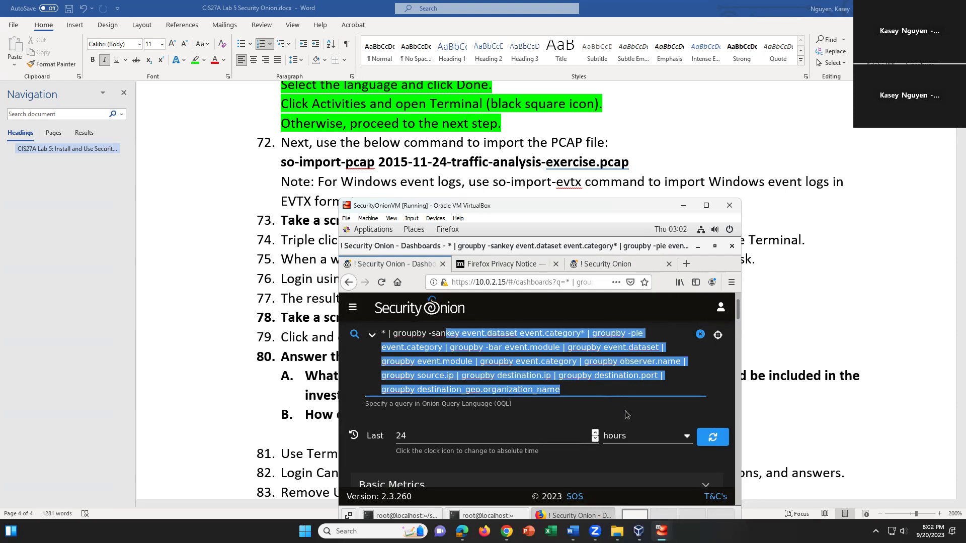
{"action": "left_click", "coordinate": [405, 515]}
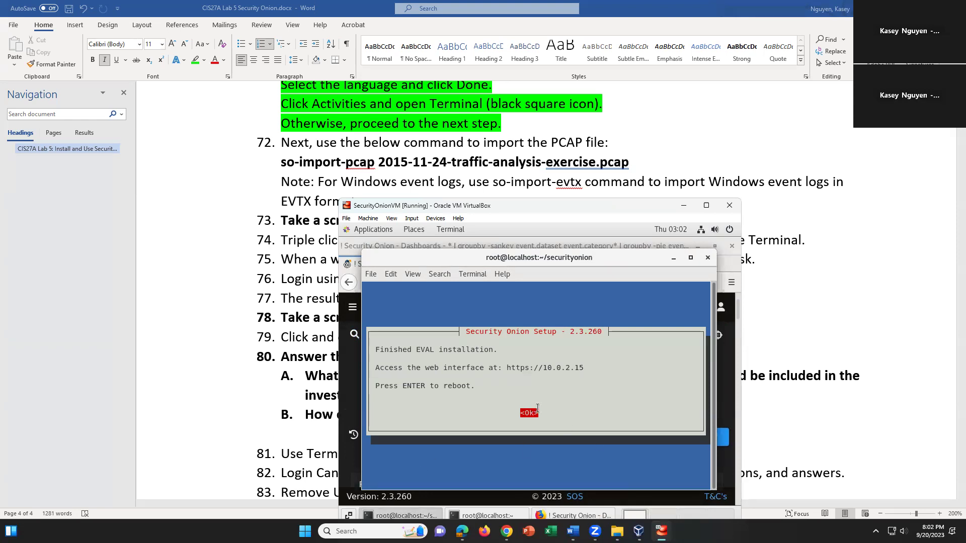
Acknowledge the finished EVAL installation message and switch back to the Firefox Dashboards window
{"action": "key", "text": "Return"}
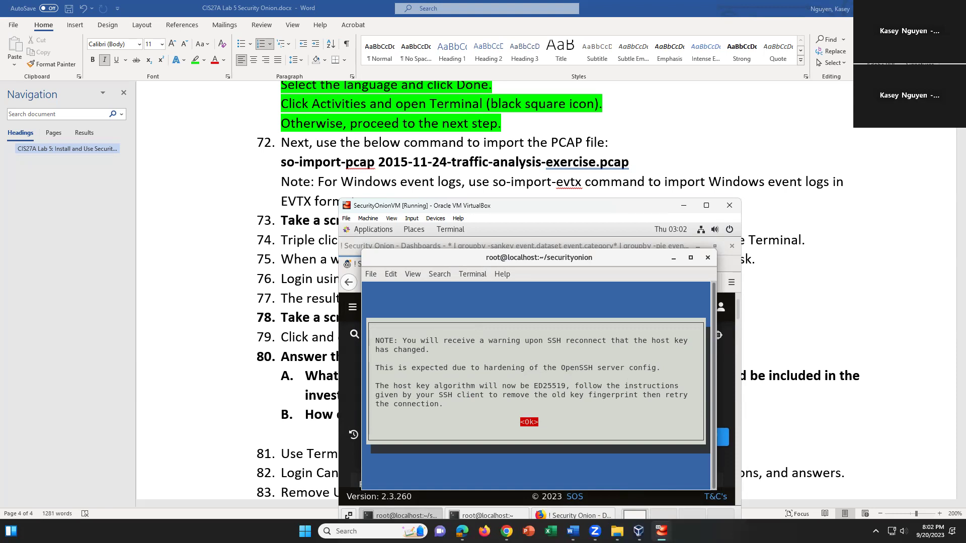
{"action": "left_click", "coordinate": [585, 499]}
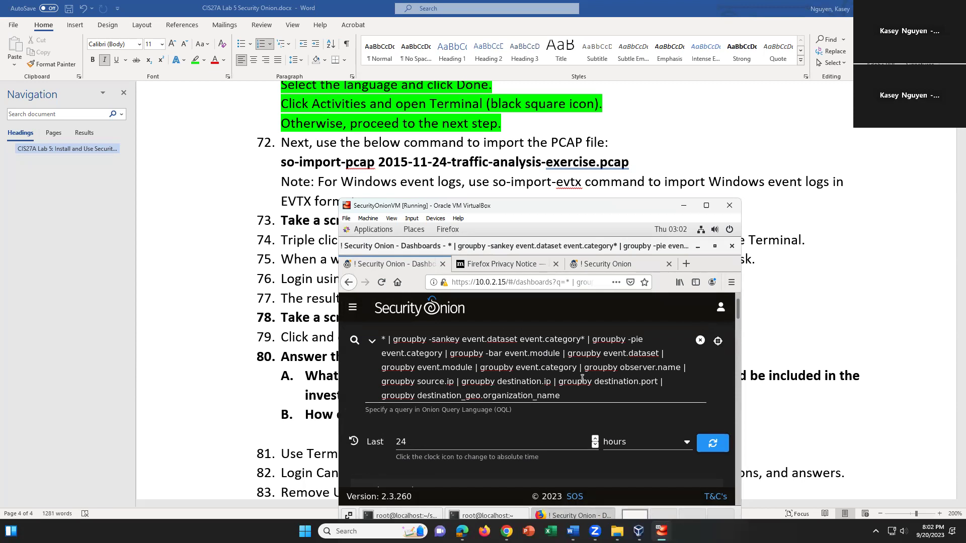
{"action": "scroll", "coordinate": [581, 383], "scroll_direction": "up", "scroll_amount": 2}
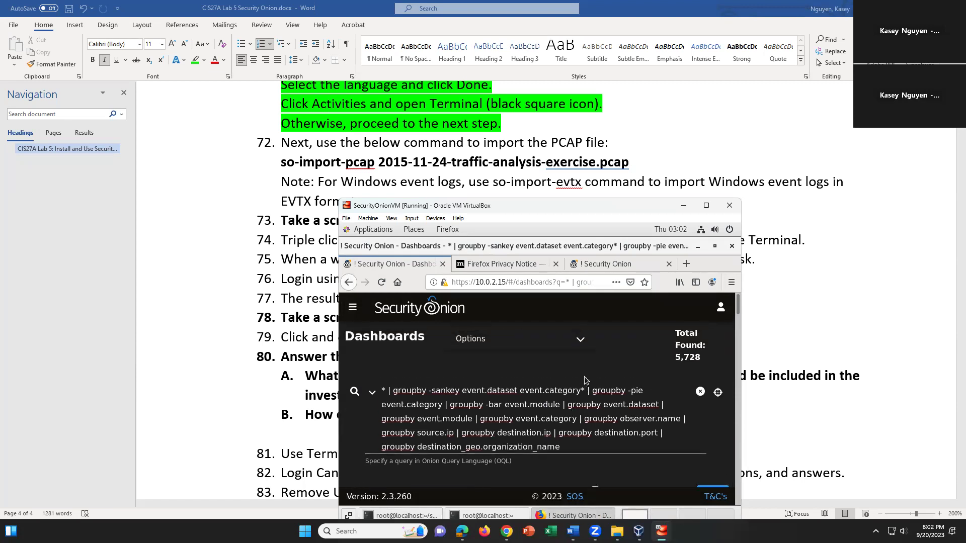
{"action": "scroll", "coordinate": [583, 379], "scroll_direction": "down", "scroll_amount": 3}
{"action": "scroll", "coordinate": [584, 377], "scroll_direction": "down", "scroll_amount": 3}
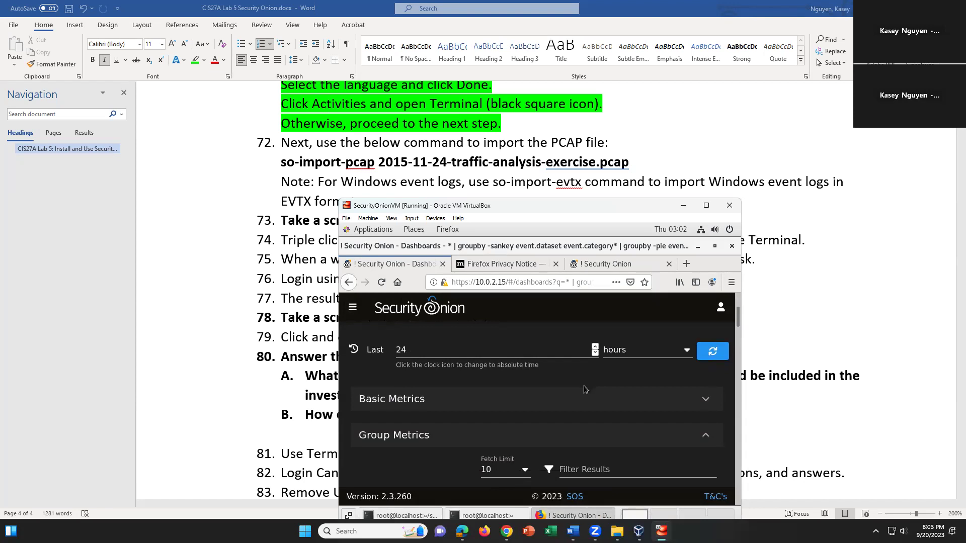
{"action": "left_click", "coordinate": [498, 281]}
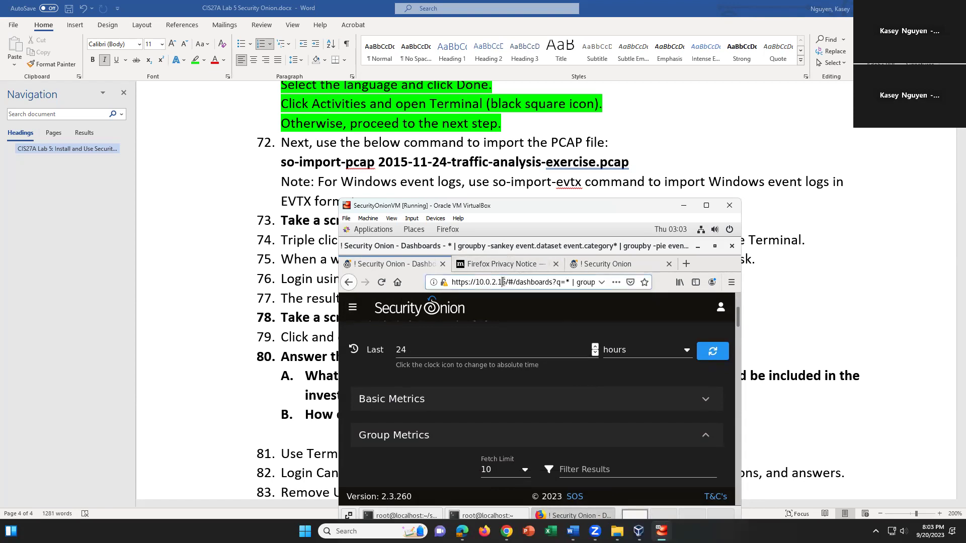
{"action": "left_click_drag", "start_coordinate": [509, 282], "coordinate": [472, 274]}
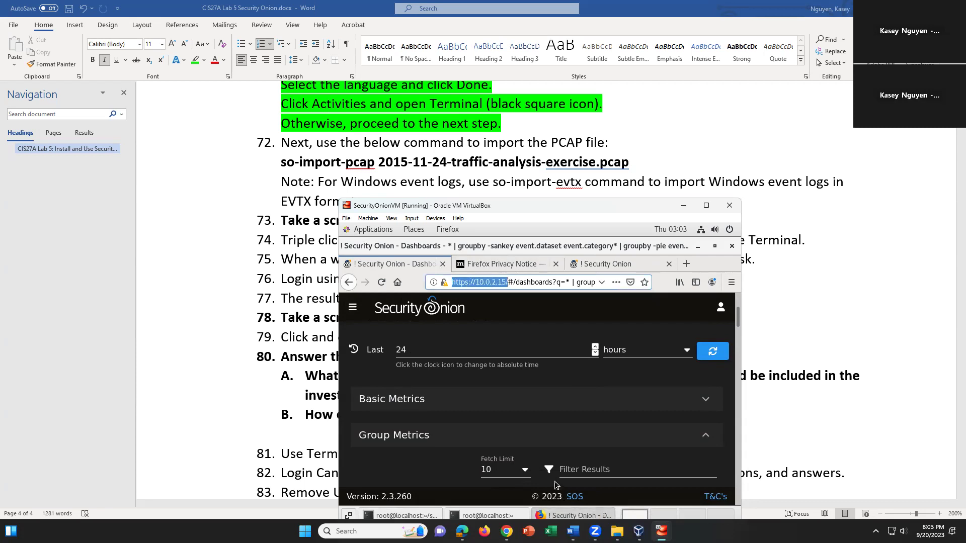
{"action": "left_click", "coordinate": [541, 409]}
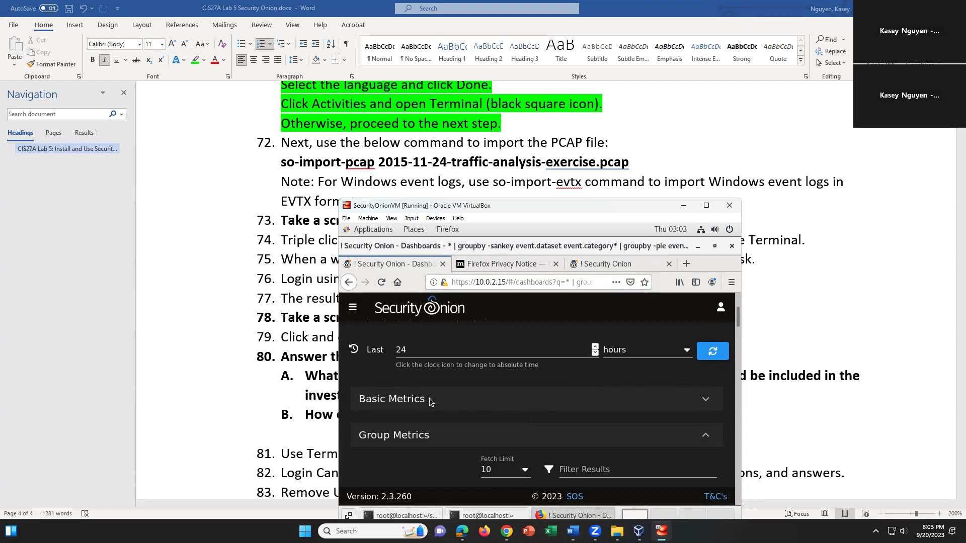
Toggle Basic Metrics open and closed, then expand the Dashboards Options at the top
{"action": "left_click", "coordinate": [706, 400]}
{"action": "left_click", "coordinate": [705, 401]}
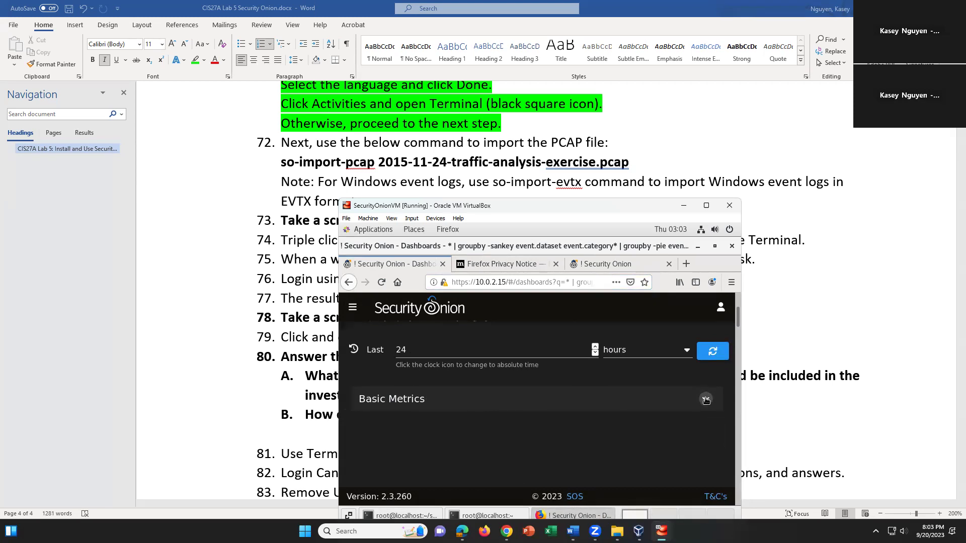
{"action": "scroll", "coordinate": [499, 434], "scroll_direction": "up", "scroll_amount": 5}
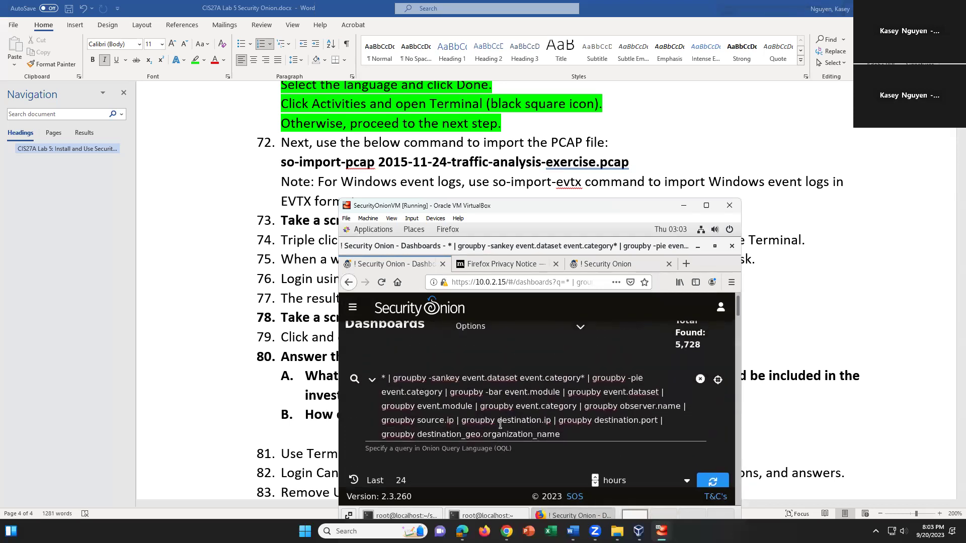
{"action": "scroll", "coordinate": [501, 426], "scroll_direction": "up", "scroll_amount": 1}
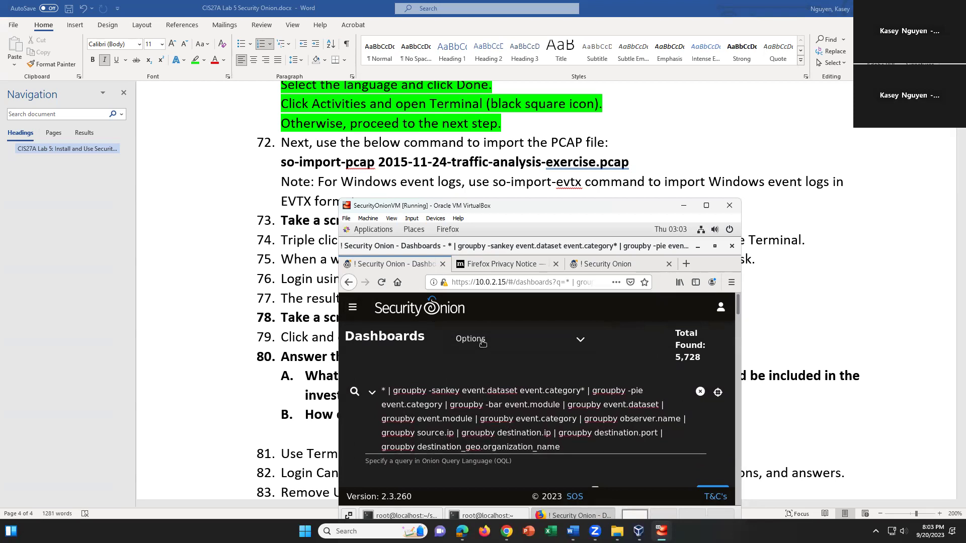
{"action": "left_click", "coordinate": [482, 341]}
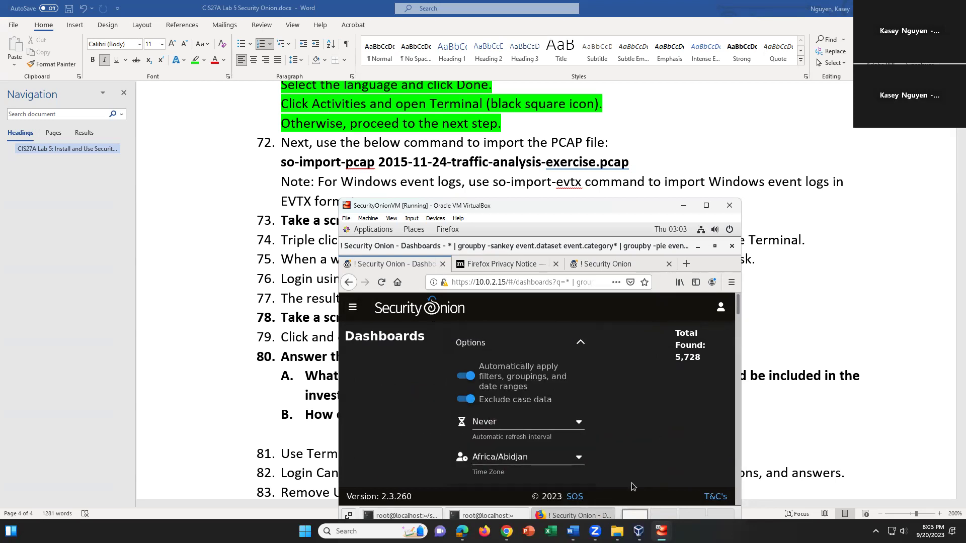
Check the time zone list, leaving it set to Africa/Abidjan
{"action": "left_click", "coordinate": [579, 461]}
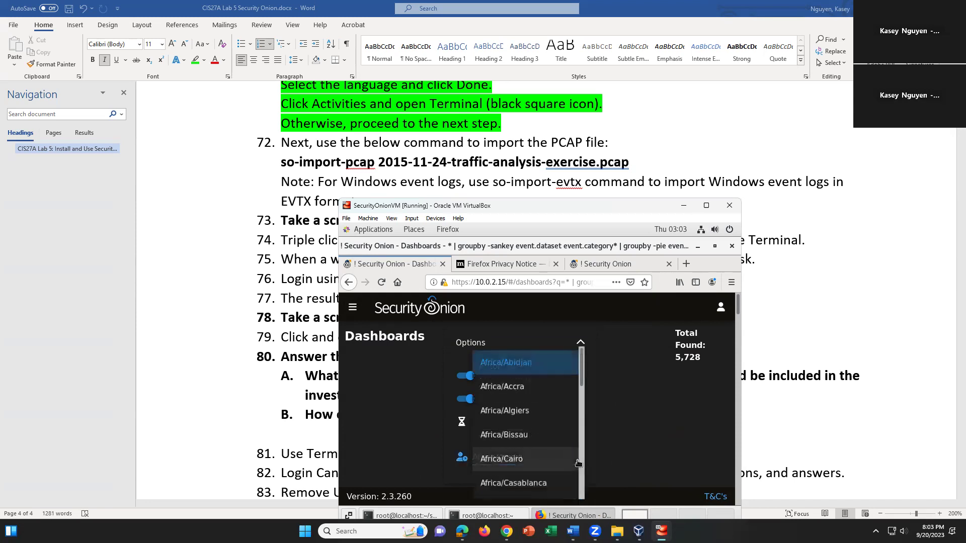
{"action": "scroll", "coordinate": [580, 389], "scroll_direction": "down", "scroll_amount": 2}
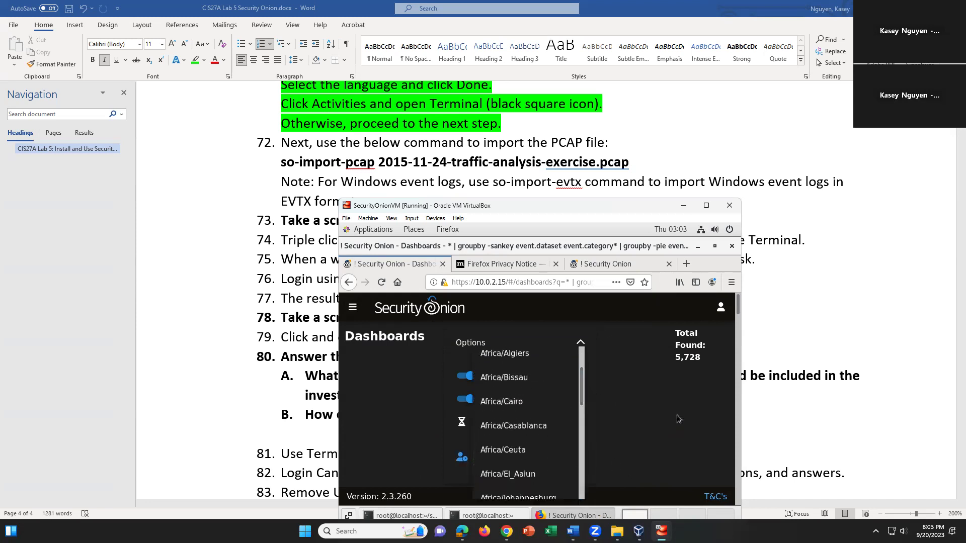
{"action": "left_click", "coordinate": [678, 415]}
{"action": "left_click", "coordinate": [355, 309]}
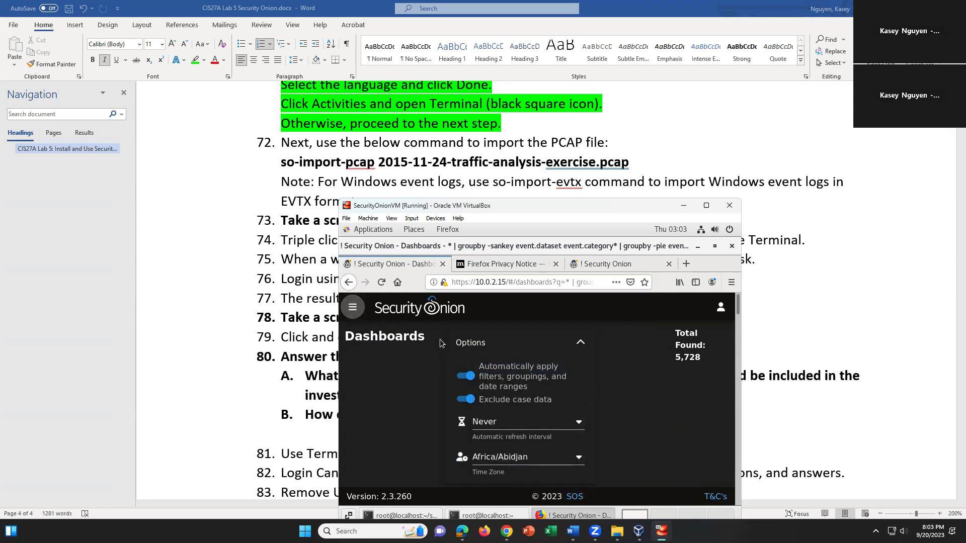
{"action": "left_click", "coordinate": [694, 356]}
Select the 5,728 Total Found count, scroll the dashboard, and open the navigation menu
{"action": "left_click_drag", "start_coordinate": [705, 362], "coordinate": [674, 357]}
{"action": "scroll", "coordinate": [660, 381], "scroll_direction": "down", "scroll_amount": 3}
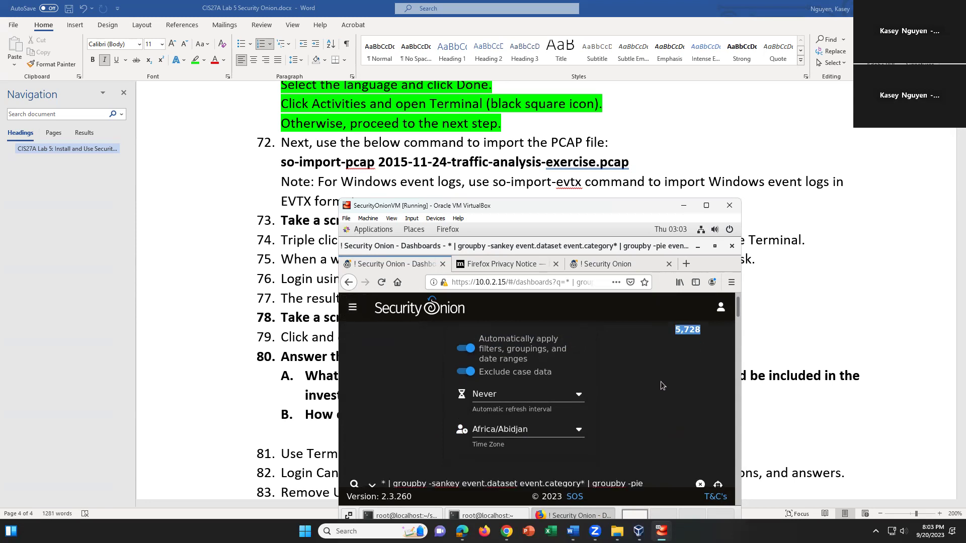
{"action": "scroll", "coordinate": [663, 381], "scroll_direction": "up", "scroll_amount": 3}
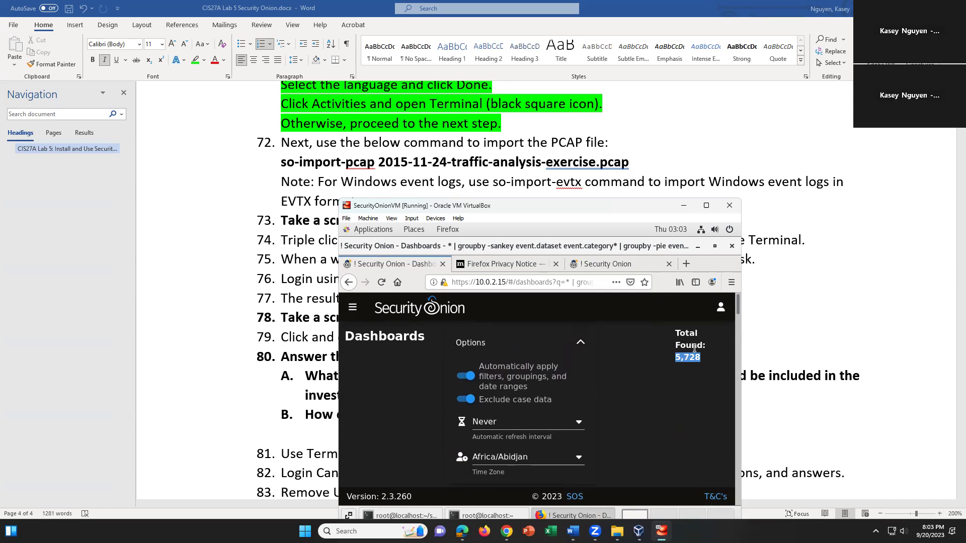
{"action": "left_click", "coordinate": [698, 372]}
{"action": "scroll", "coordinate": [700, 371], "scroll_direction": "down", "scroll_amount": 1}
{"action": "scroll", "coordinate": [699, 374], "scroll_direction": "down", "scroll_amount": 5}
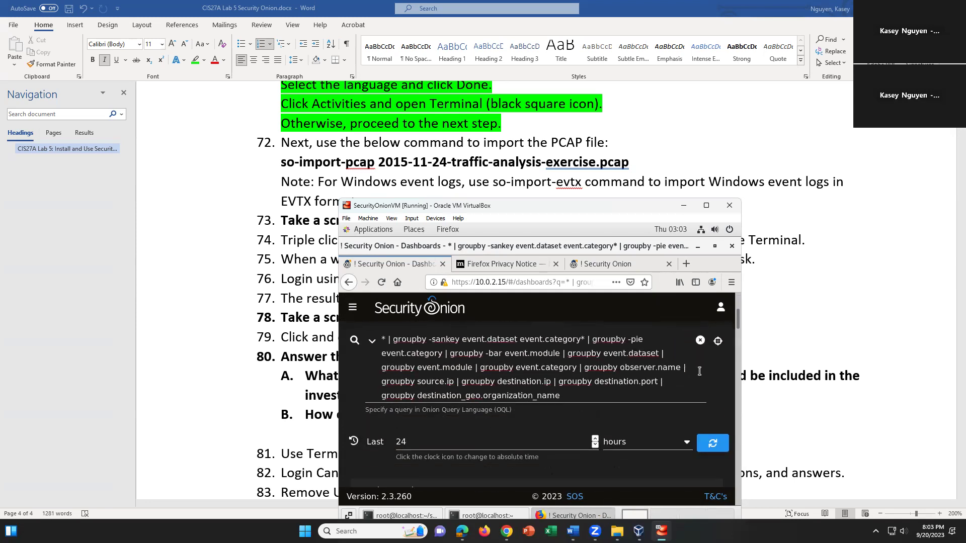
{"action": "scroll", "coordinate": [700, 375], "scroll_direction": "down", "scroll_amount": 3}
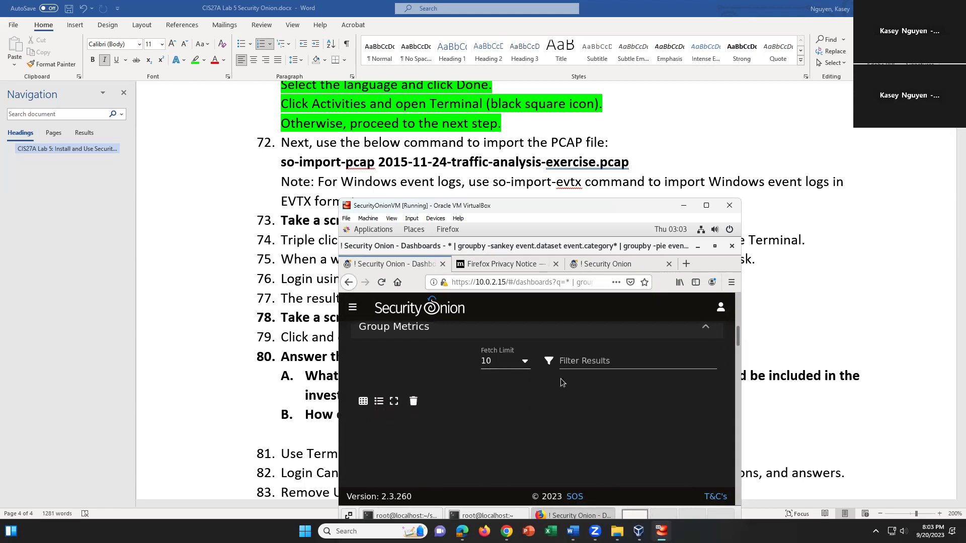
{"action": "scroll", "coordinate": [617, 385], "scroll_direction": "up", "scroll_amount": 5}
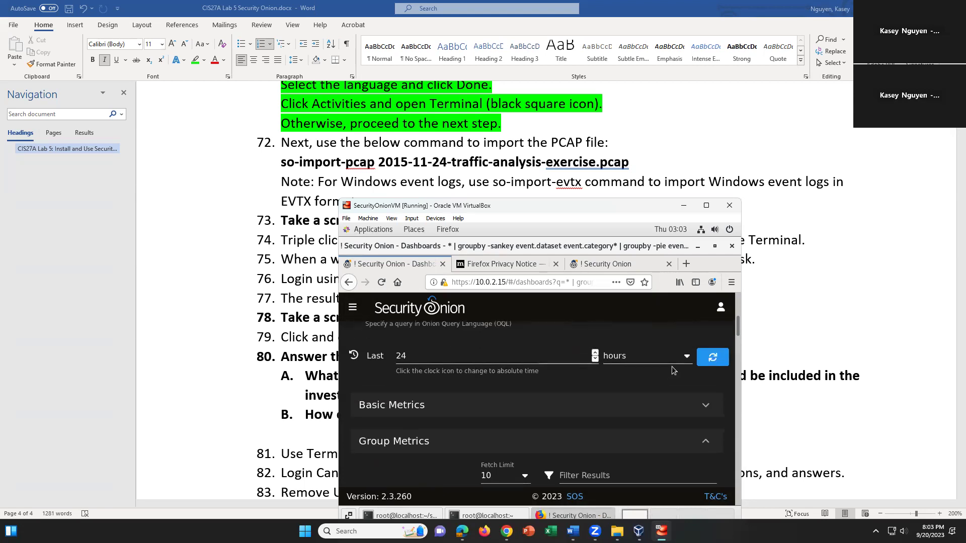
{"action": "scroll", "coordinate": [674, 370], "scroll_direction": "up", "scroll_amount": 5}
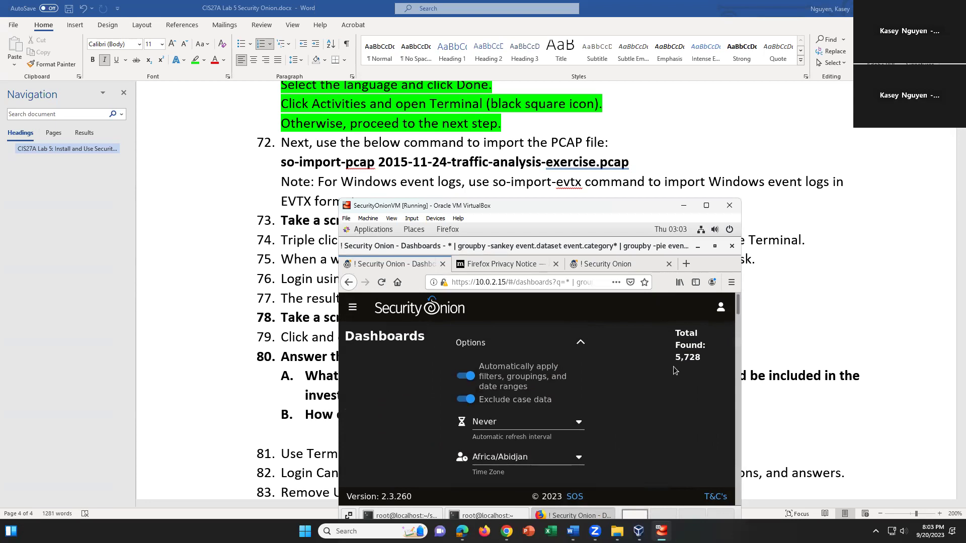
{"action": "left_click", "coordinate": [353, 307]}
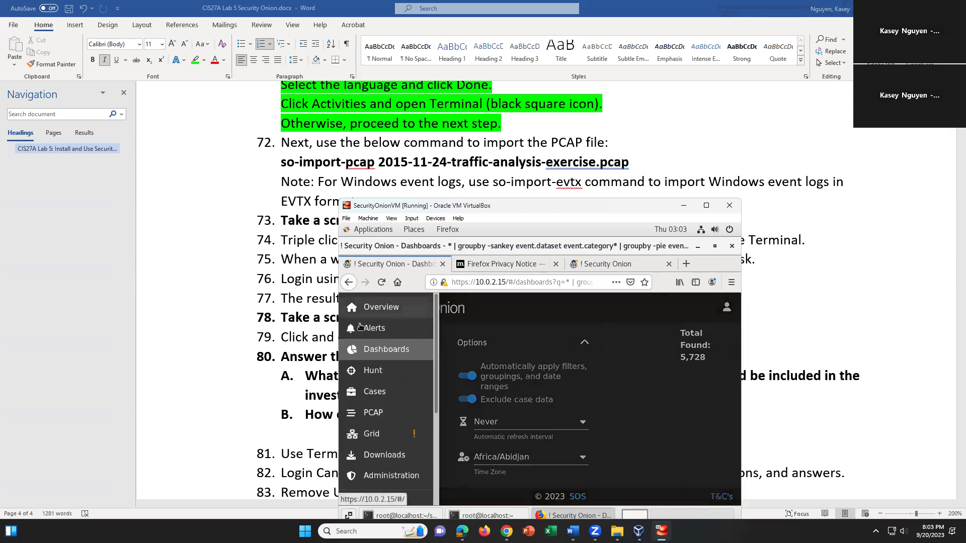
Go to the Grid page and dismiss the navigation menu to see the node table
{"action": "left_click", "coordinate": [393, 440]}
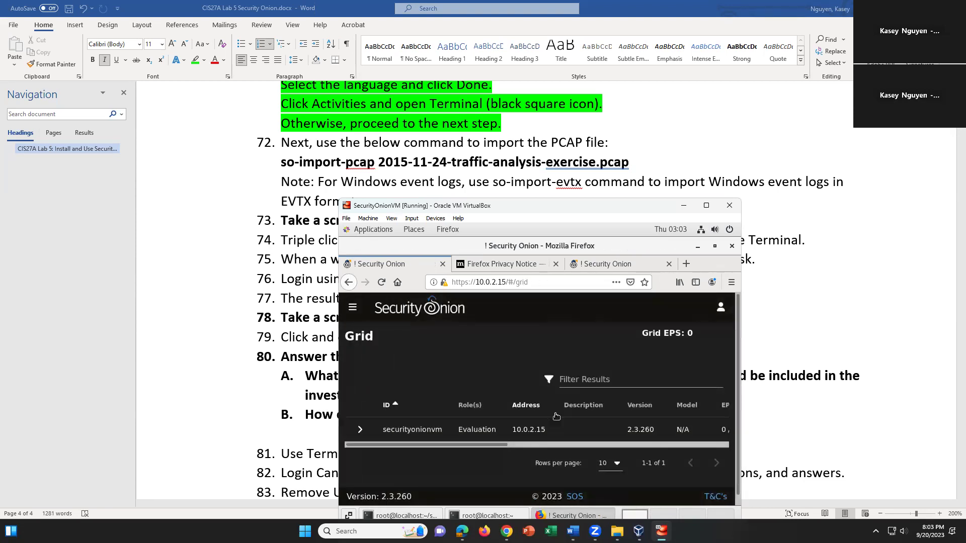
{"action": "left_click", "coordinate": [351, 308]}
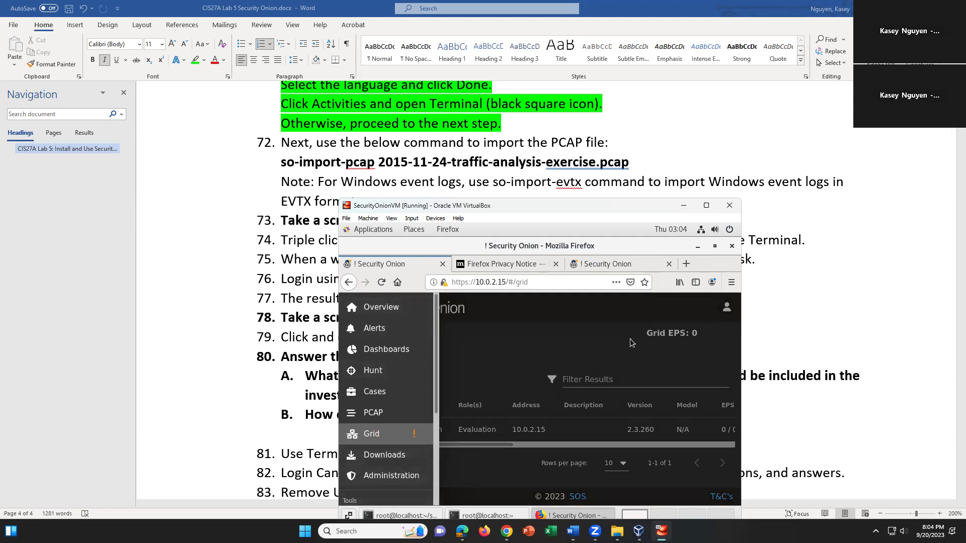
{"action": "left_click", "coordinate": [568, 342]}
{"action": "scroll", "coordinate": [524, 385], "scroll_direction": "down", "scroll_amount": 1}
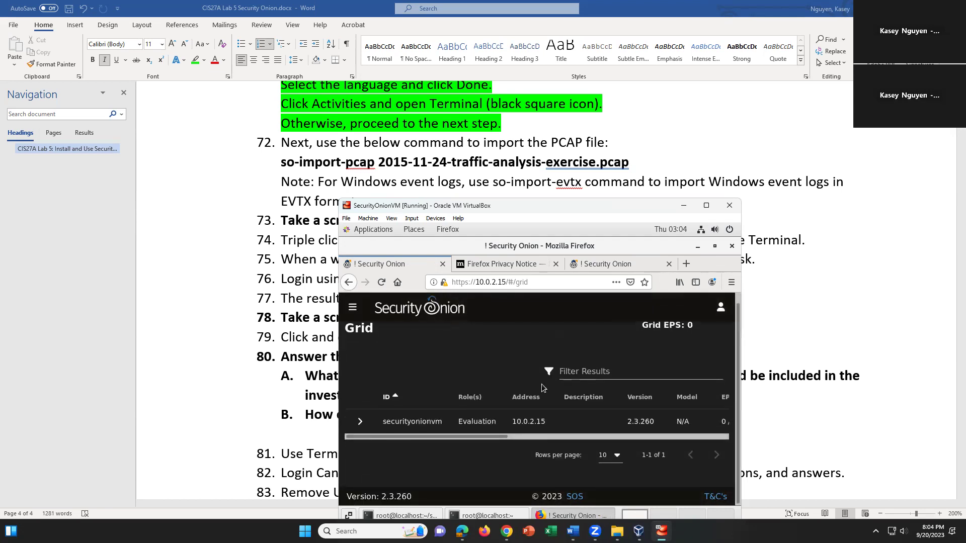
{"action": "left_click_drag", "start_coordinate": [439, 438], "coordinate": [649, 467]}
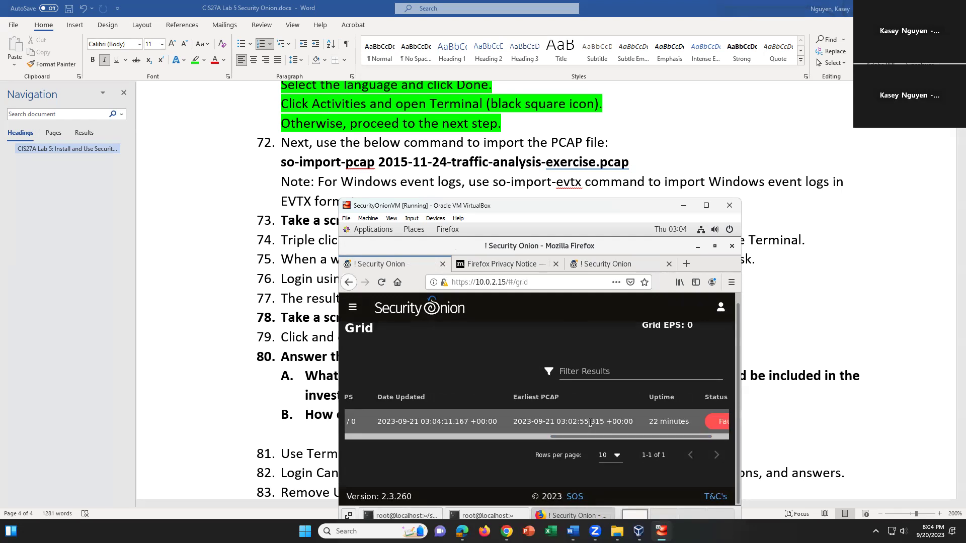
{"action": "left_click", "coordinate": [352, 307]}
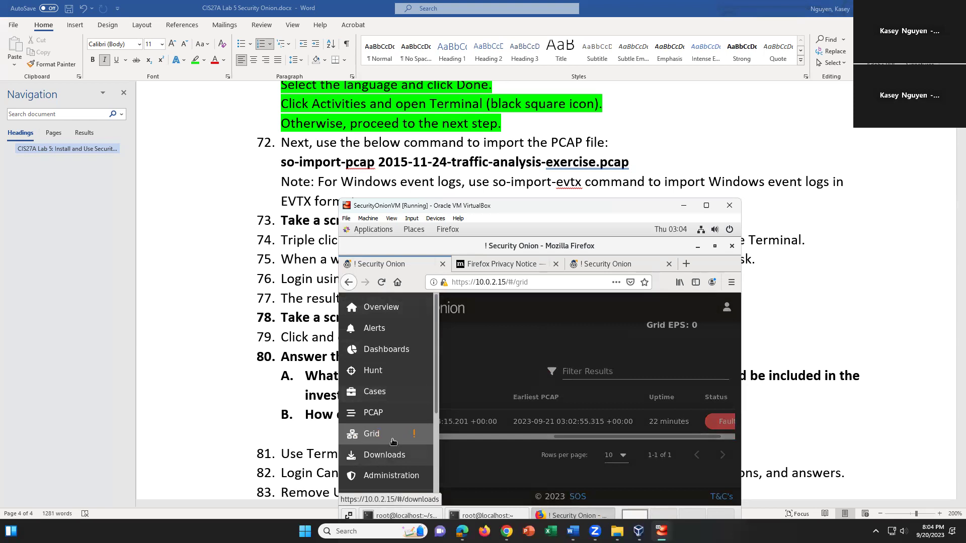
{"action": "left_click", "coordinate": [533, 438]}
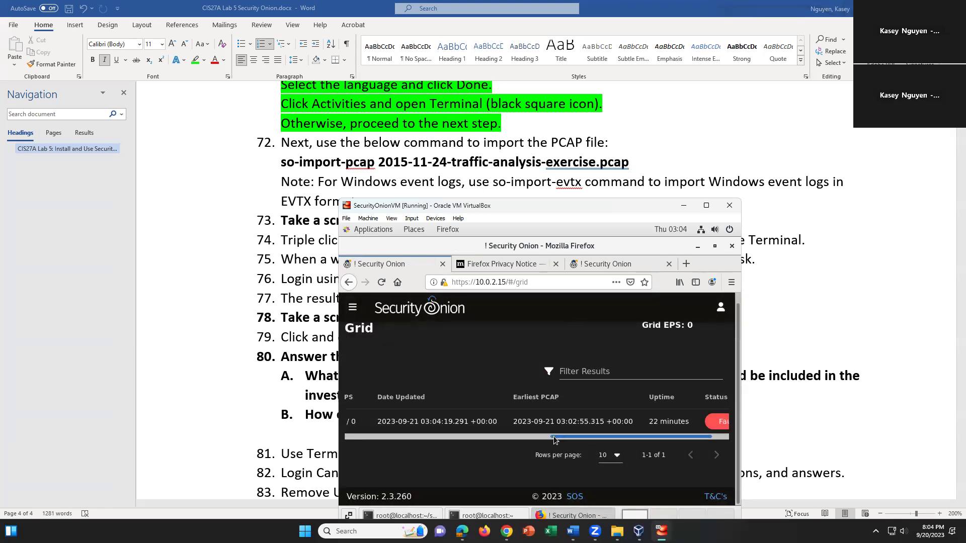
Scroll the grid table to Status and expand the securityonionvm node showing Fault
{"action": "left_click_drag", "start_coordinate": [553, 437], "coordinate": [582, 437]}
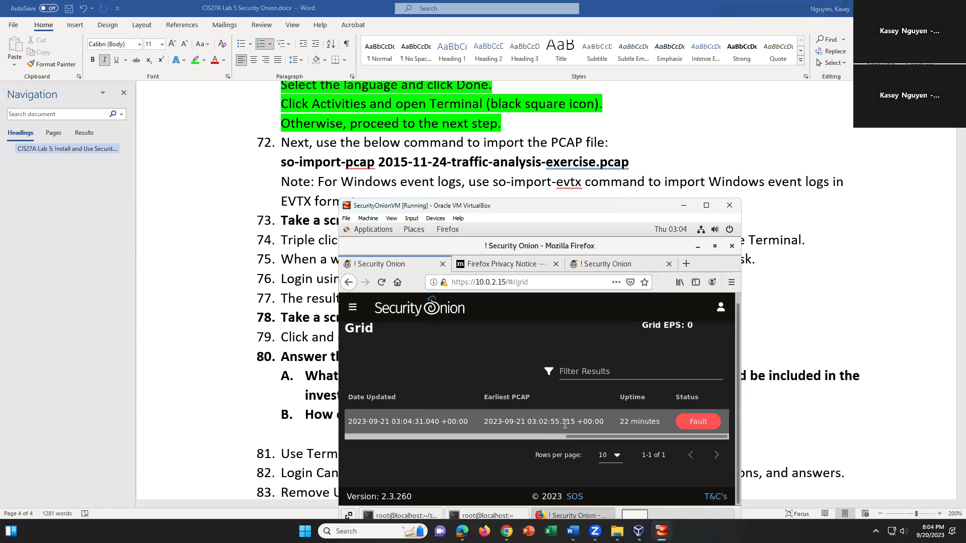
{"action": "left_click_drag", "start_coordinate": [580, 437], "coordinate": [458, 439]}
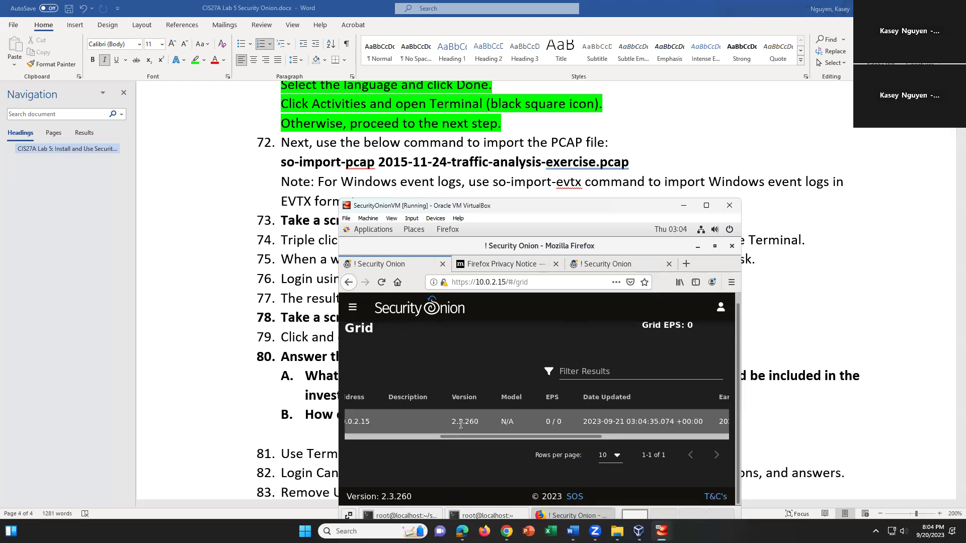
{"action": "left_click_drag", "start_coordinate": [574, 443], "coordinate": [699, 427]}
{"action": "left_click", "coordinate": [694, 421]}
{"action": "scroll", "coordinate": [641, 453], "scroll_direction": "down", "scroll_amount": 2}
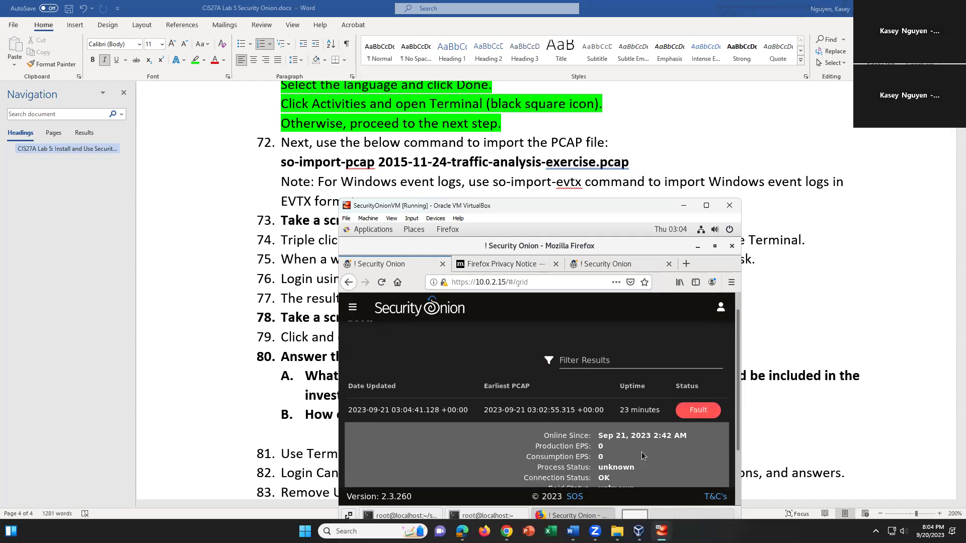
{"action": "scroll", "coordinate": [641, 452], "scroll_direction": "down", "scroll_amount": 2}
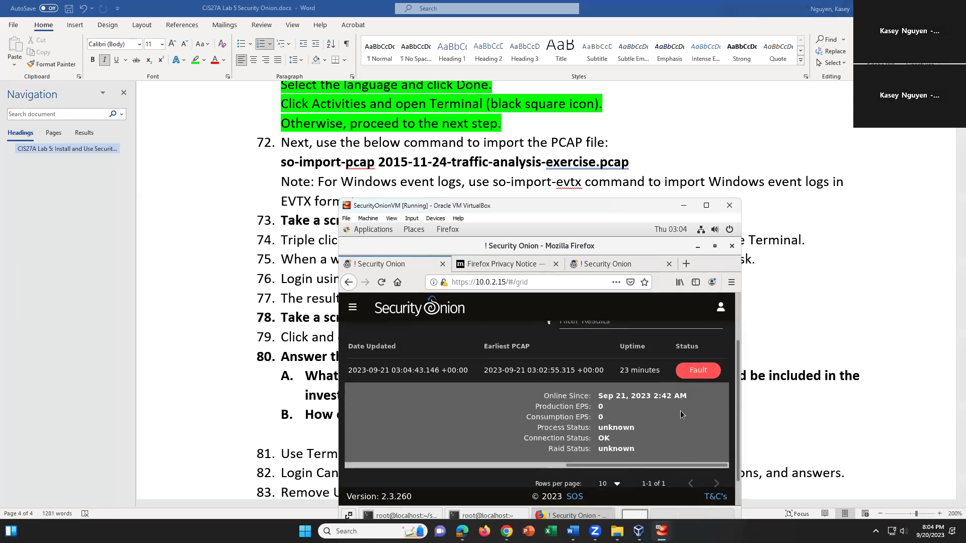